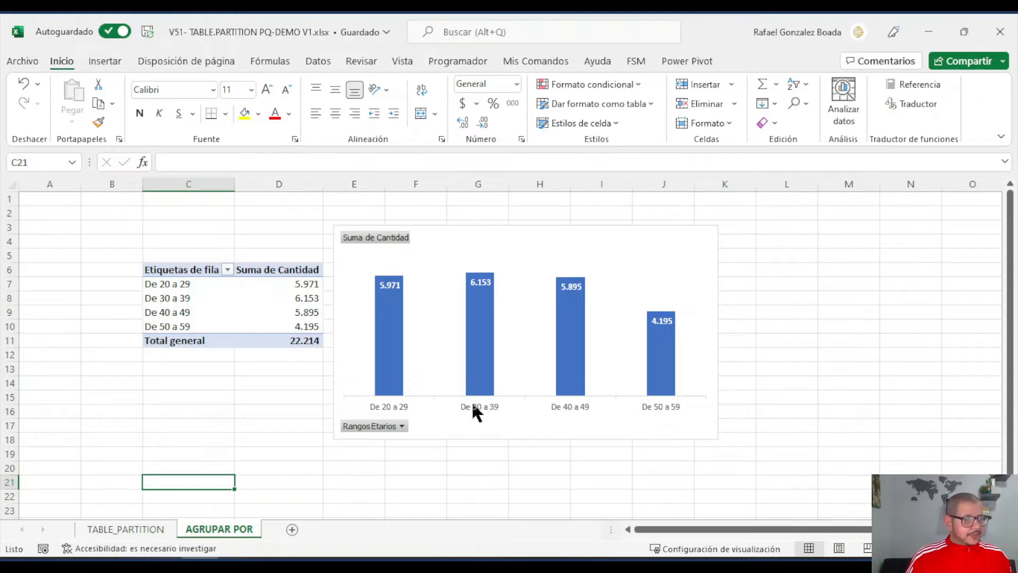
- Compare the pivot table and chart on the TABLE_PARTITION sheet with those on the AGRUPAR POR sheet
left_click(144, 531)
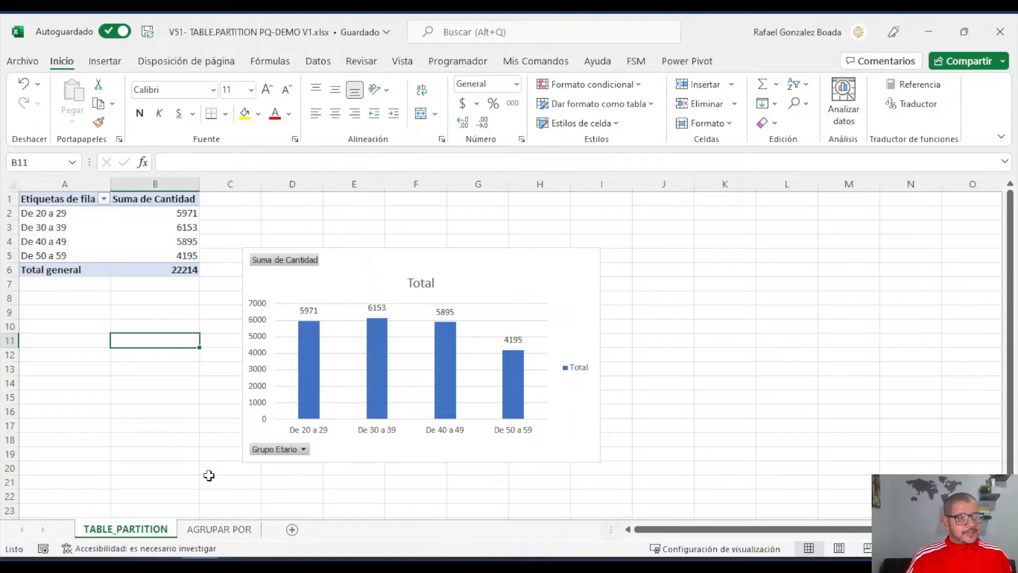
left_click(218, 529)
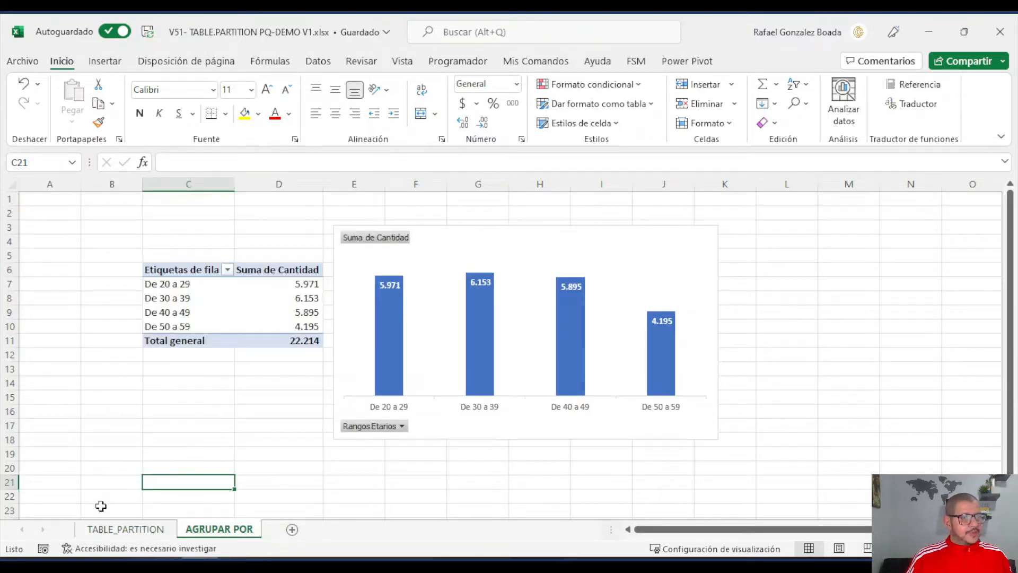
left_click(135, 529)
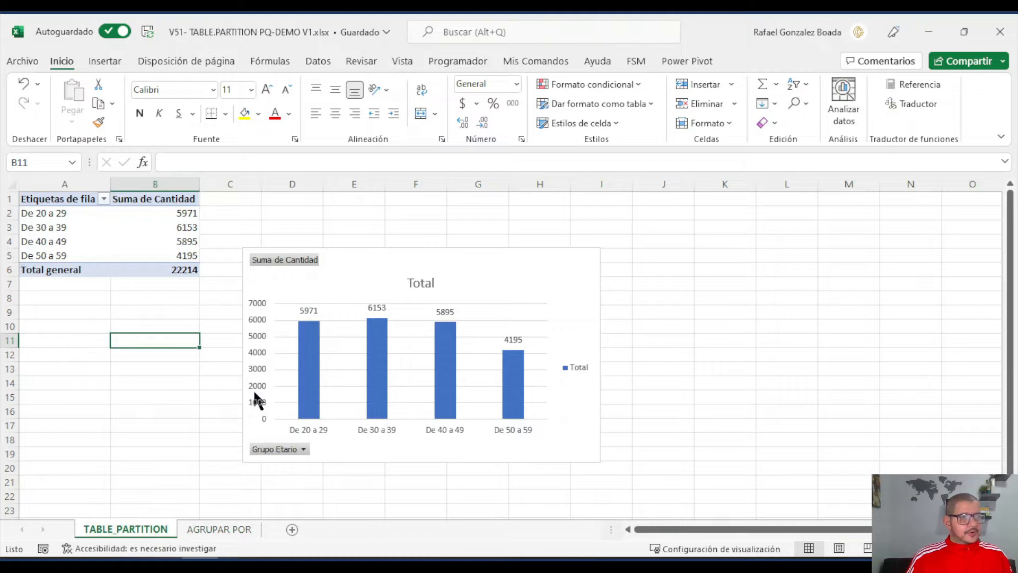
left_click(244, 529)
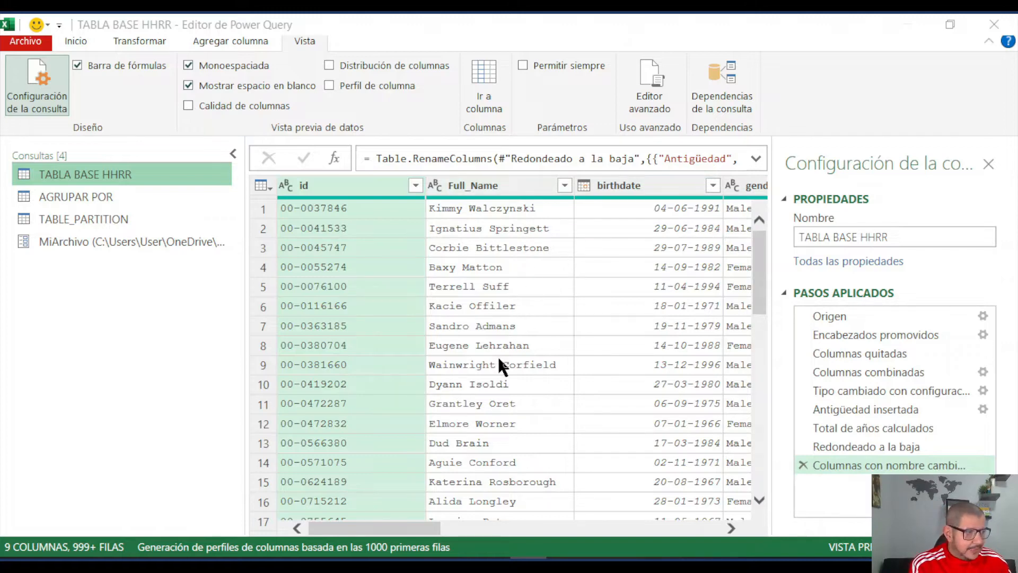
- Review the TABLA BASE HHRR columns through Edad and inspect the full file path stored in the MiArchivo parameter, leaving it unedited
left_click_drag(413, 527, 743, 498)
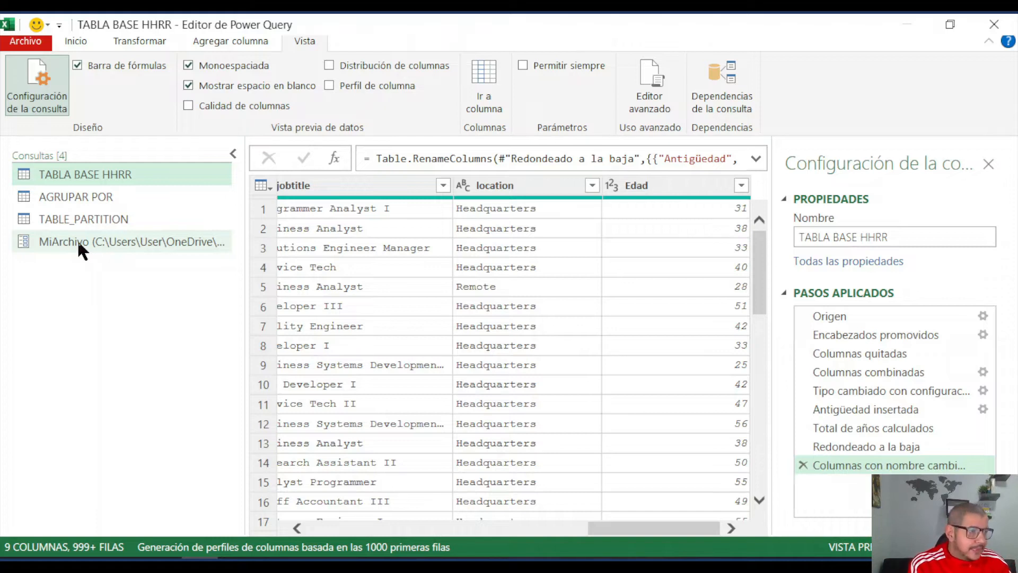
left_click(118, 241)
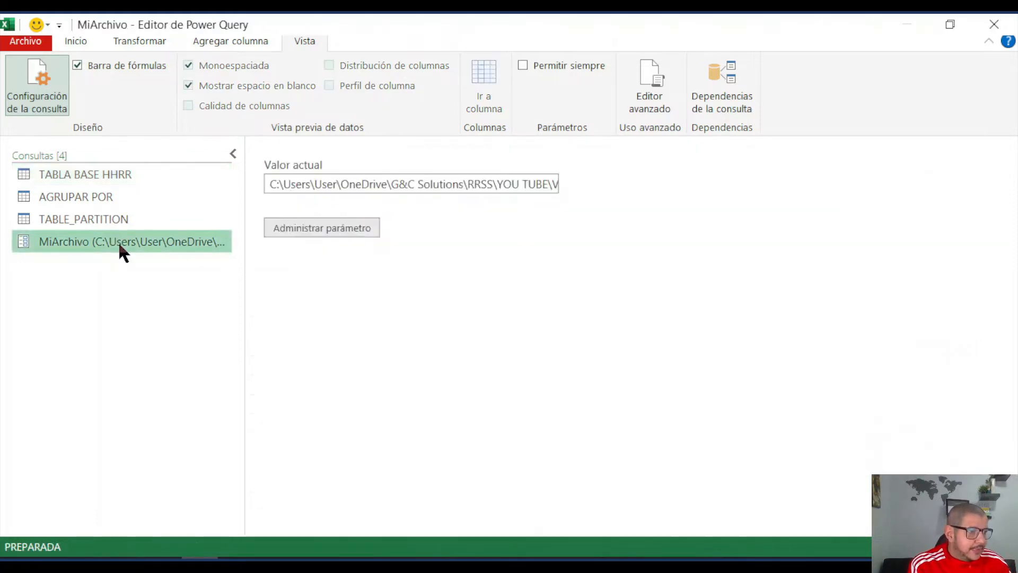
left_click(341, 229)
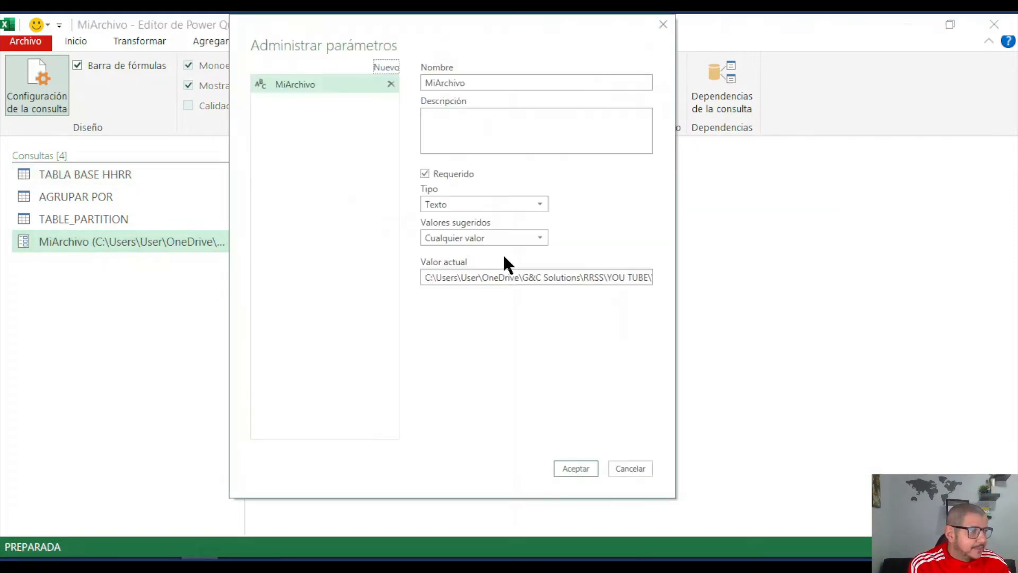
left_click(623, 282)
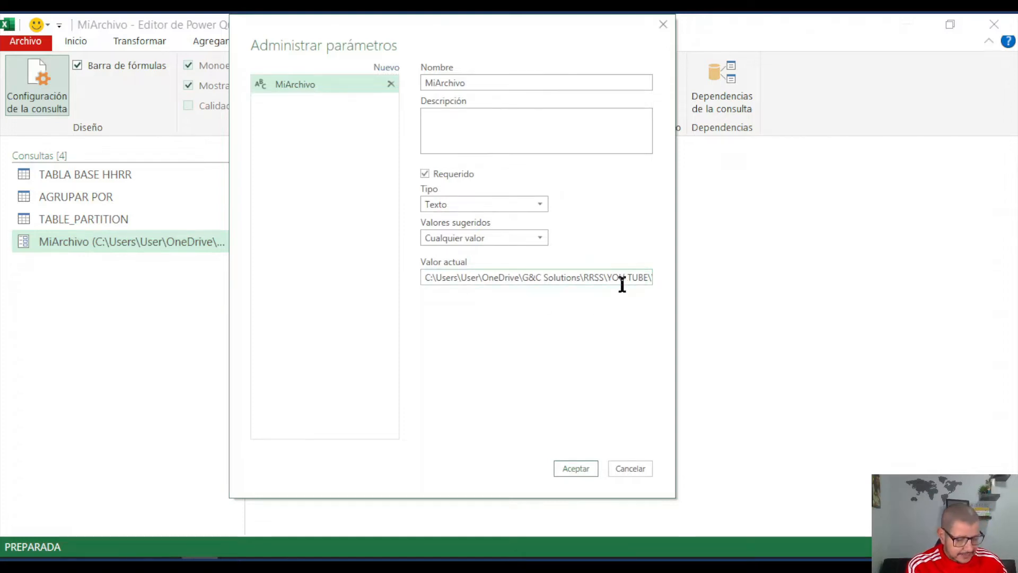
key("Right")
key("Right")
key("Right")
key("Right")
key("Right")
key("Right")
key("Right")
key("Right")
key("Right")
key("Right")
key("Right")
key("Right")
key("Right")
key("Right")
key("Right")
key("Right")
key("Right")
key("Right")
key("Right")
key("Right")
key("Right")
key("Right")
key("Right")
key("Right")
key("Right")
key("Right")
key("Right")
key("Right")
key("Right")
key("Right")
key("Right")
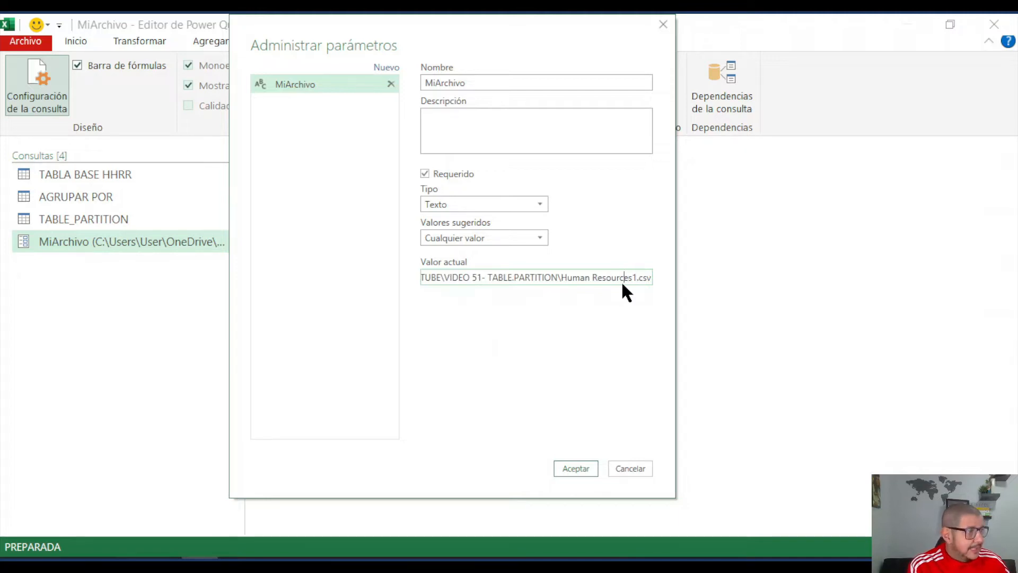
key("Left")
key("Left")
key("Left")
key("Left")
key("Left")
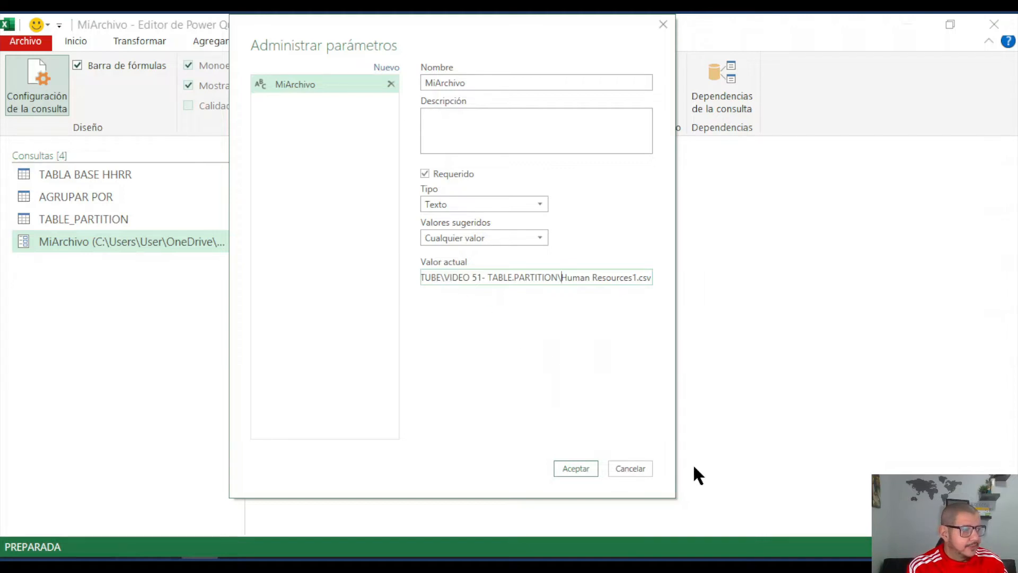
left_click(629, 469)
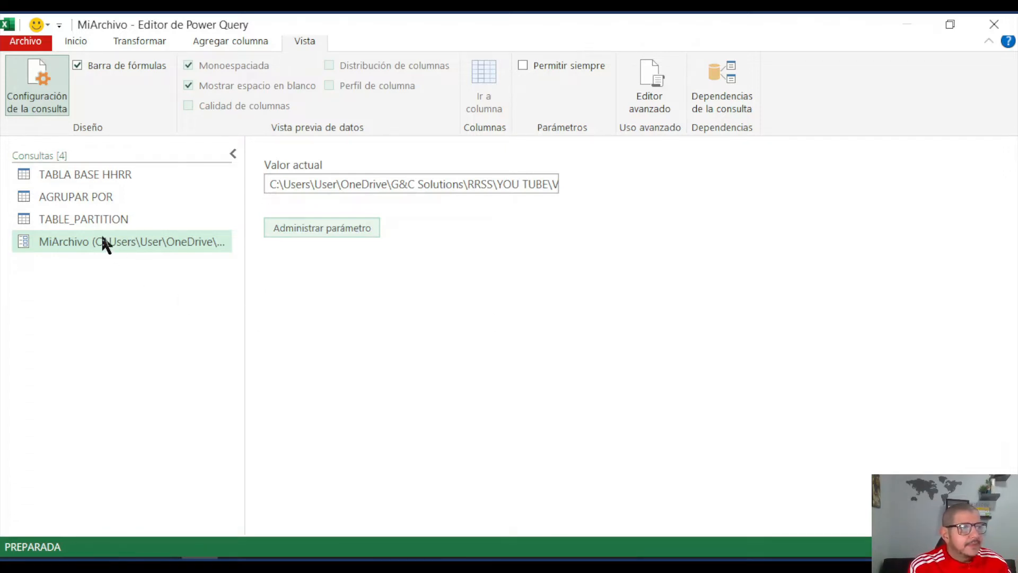
- Examine the M code of the TABLA BASE HHRR query and review its columns through Edad
left_click(111, 180)
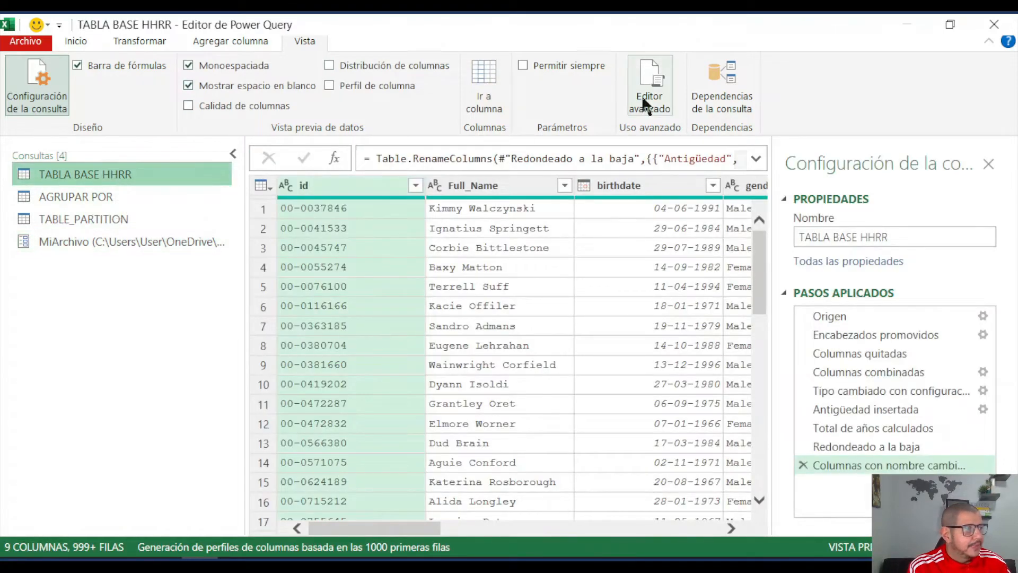
left_click(646, 105)
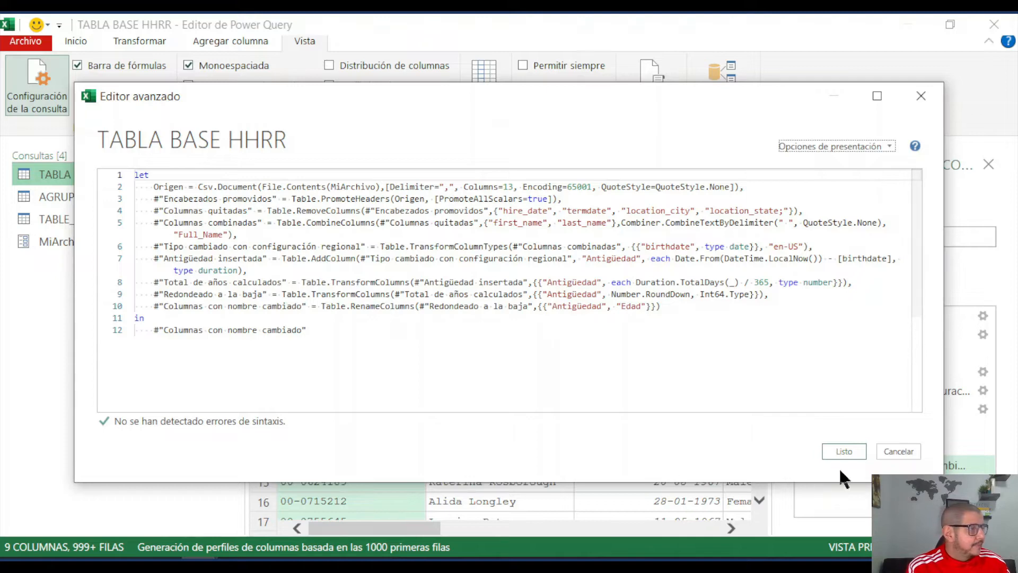
left_click(899, 451)
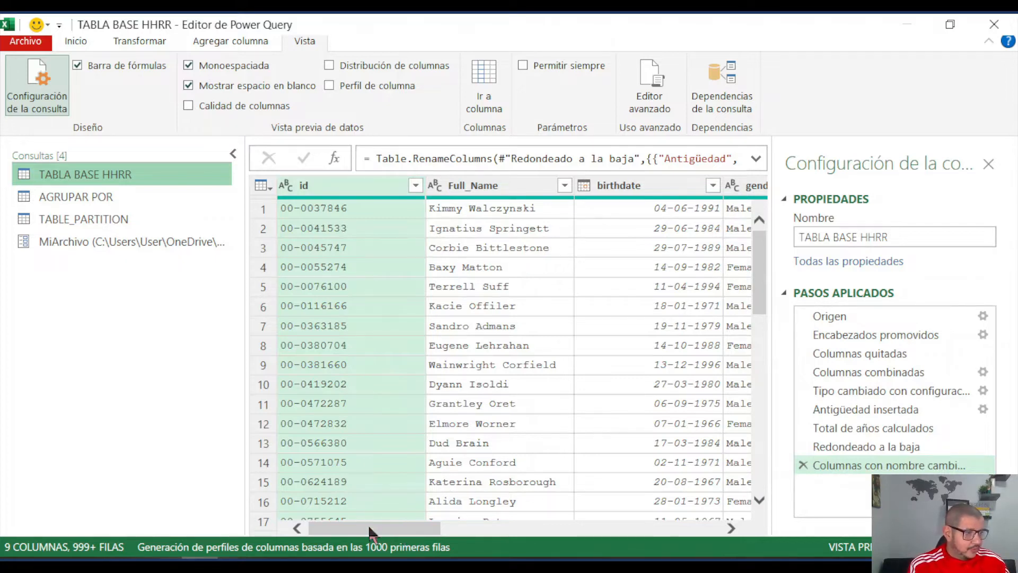
left_click_drag(381, 529, 404, 530)
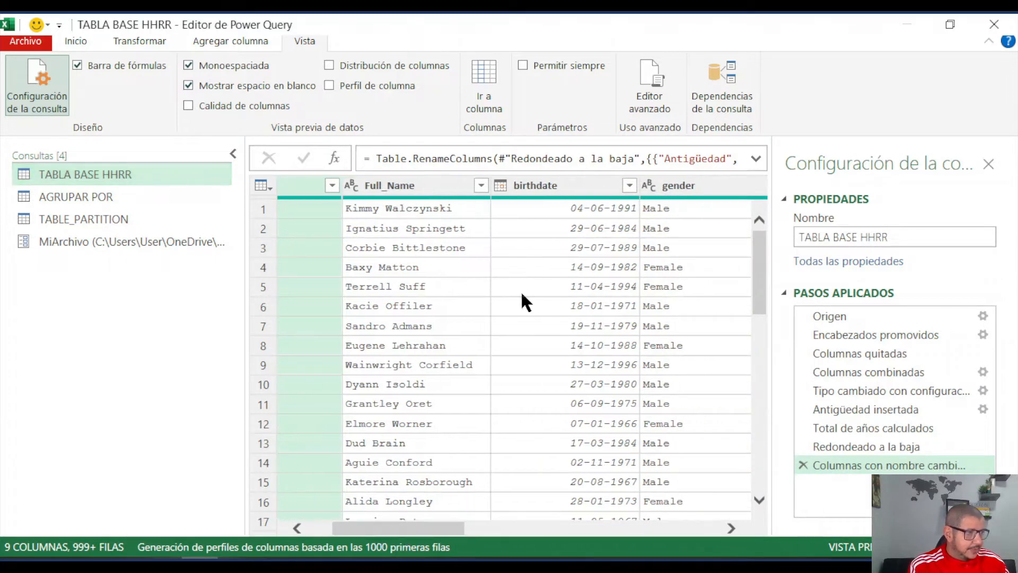
left_click_drag(439, 528, 721, 527)
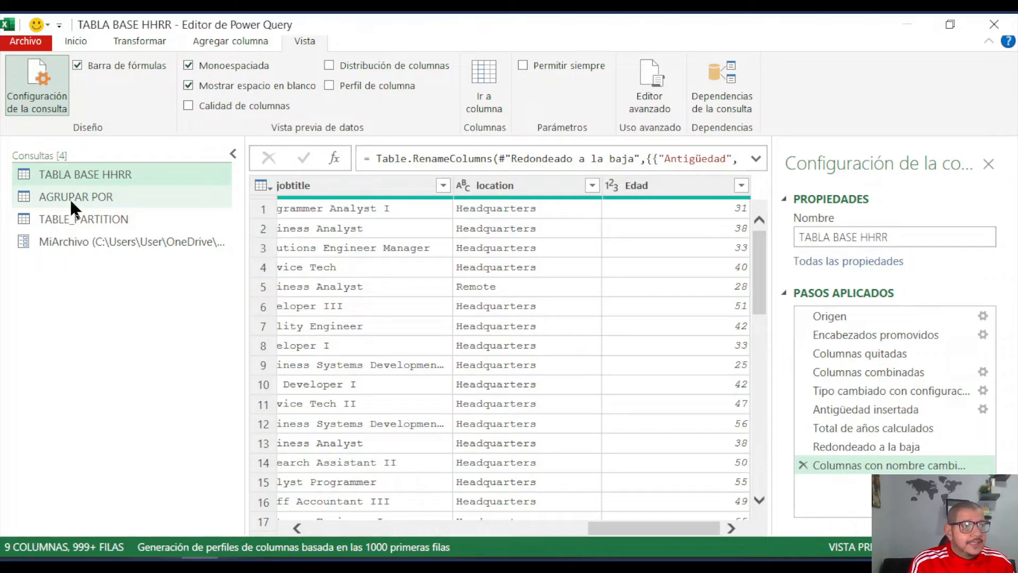
- Group the AGRUPAR POR query by Edad in advanced mode, with a row-count column named Recuento
left_click(93, 198)
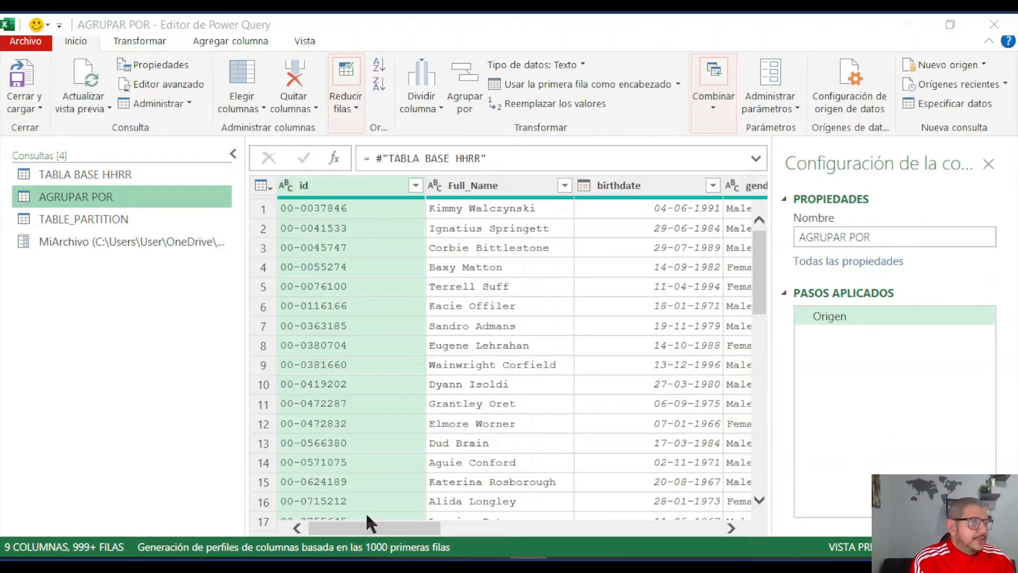
left_click_drag(376, 530, 688, 535)
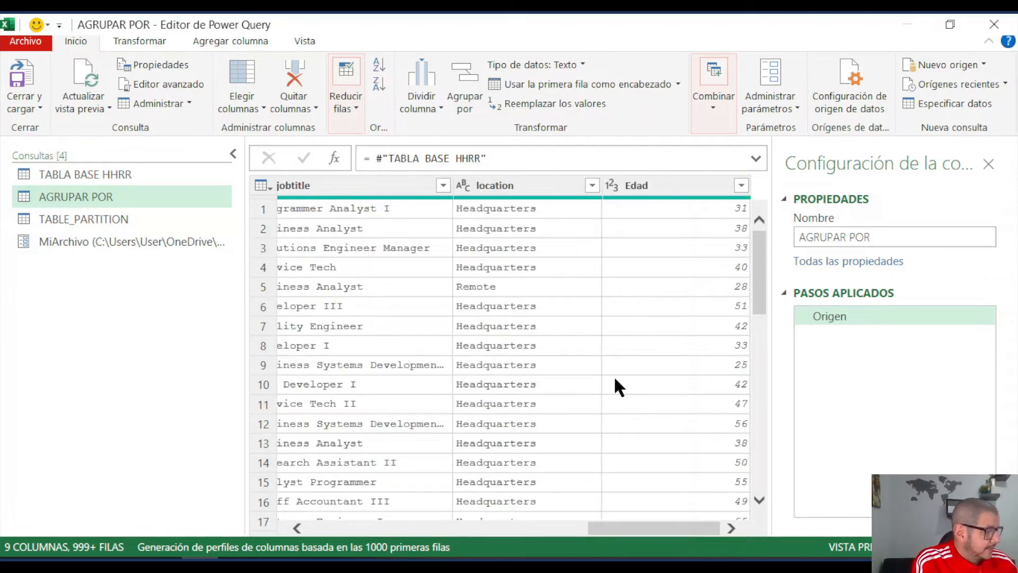
left_click(650, 189)
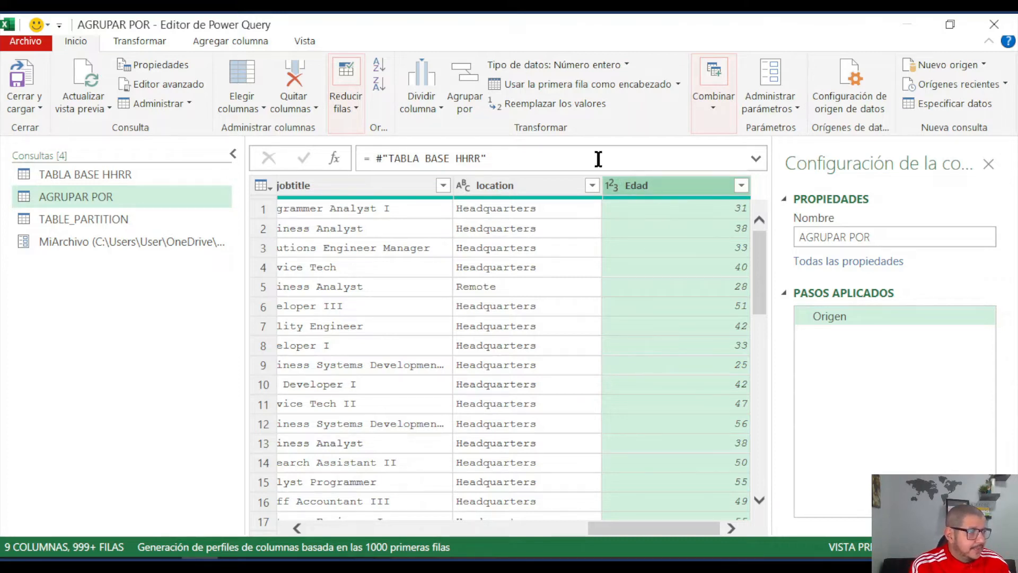
left_click(152, 40)
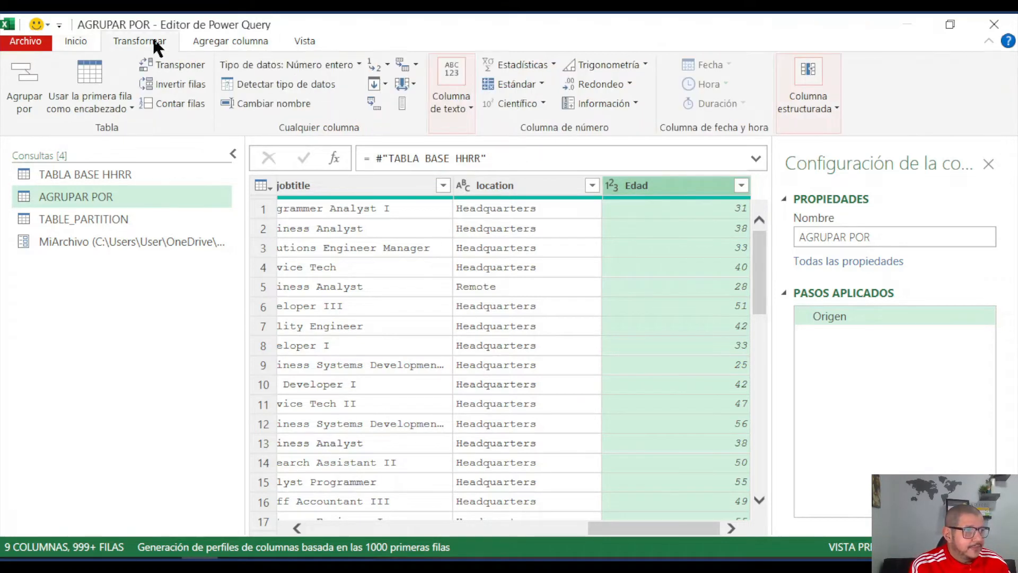
left_click(26, 91)
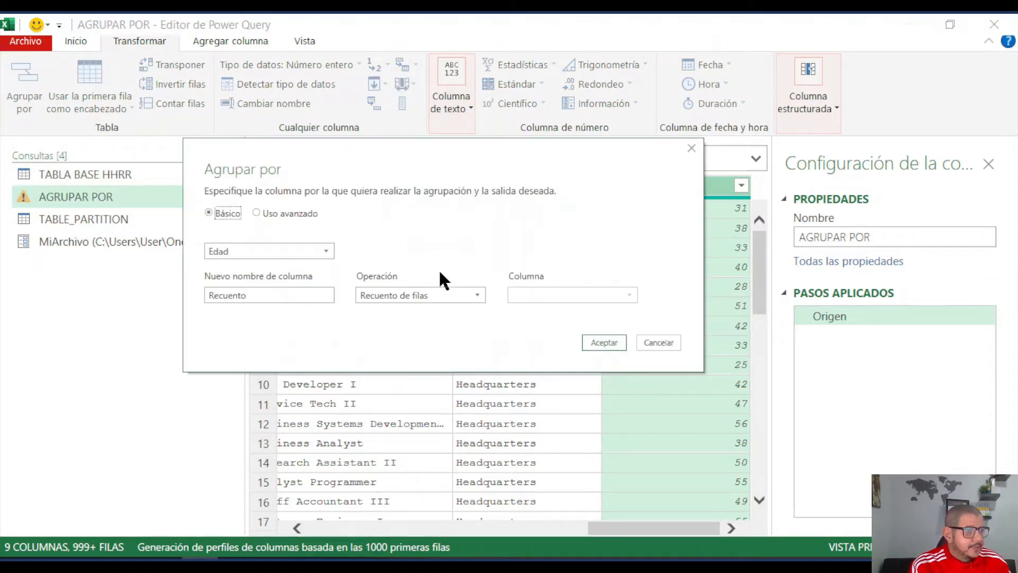
left_click(264, 214)
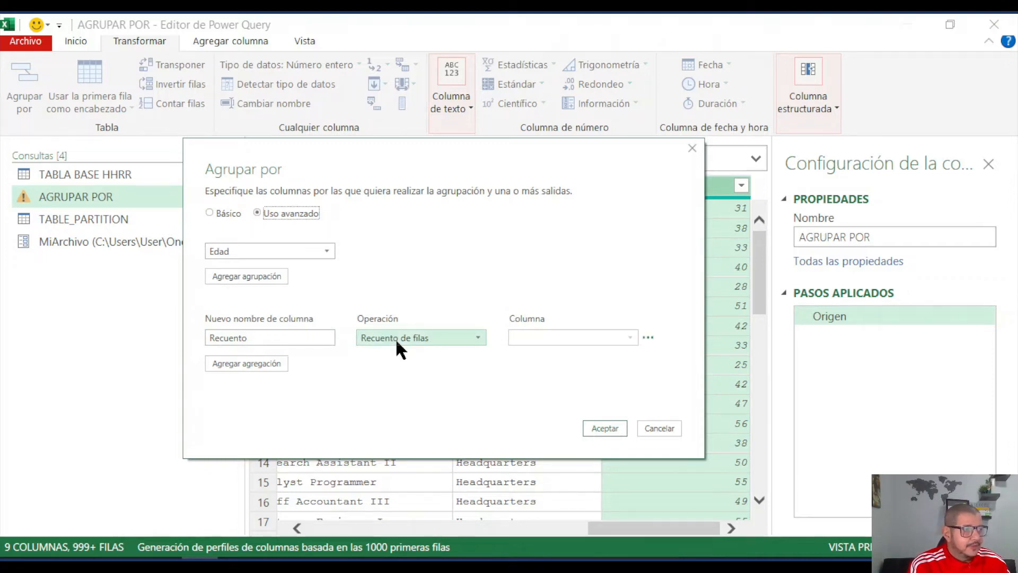
left_click_drag(537, 147, 439, 154)
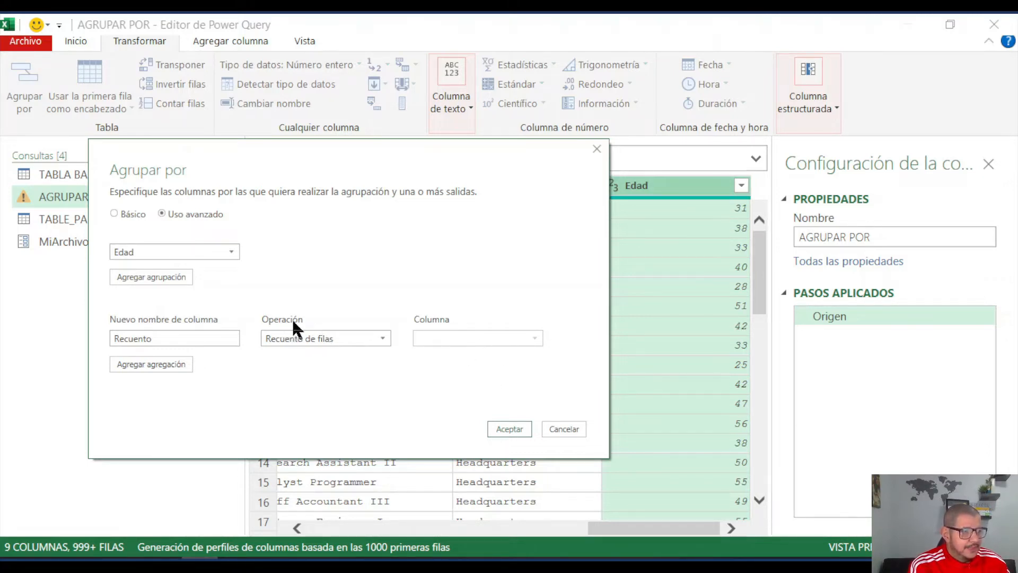
left_click(516, 427)
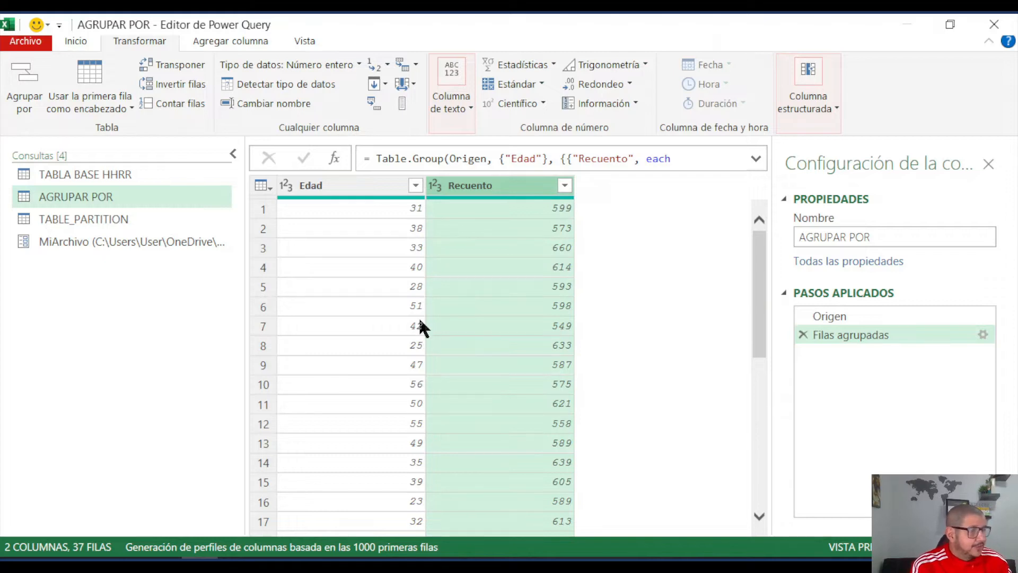
- Sort the grouped rows by Edad in ascending order and look through the sorted ages
left_click(378, 191)
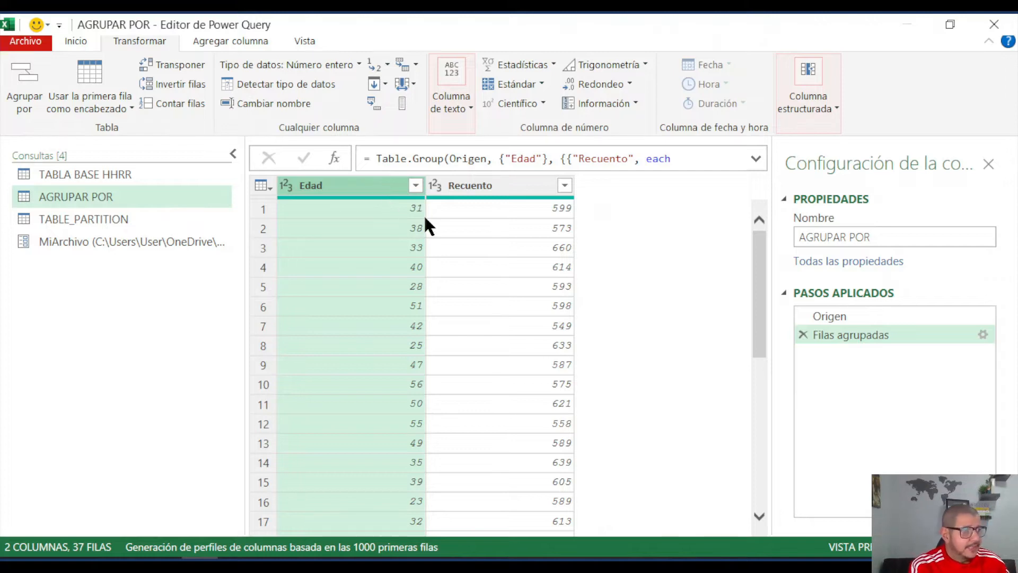
left_click(416, 186)
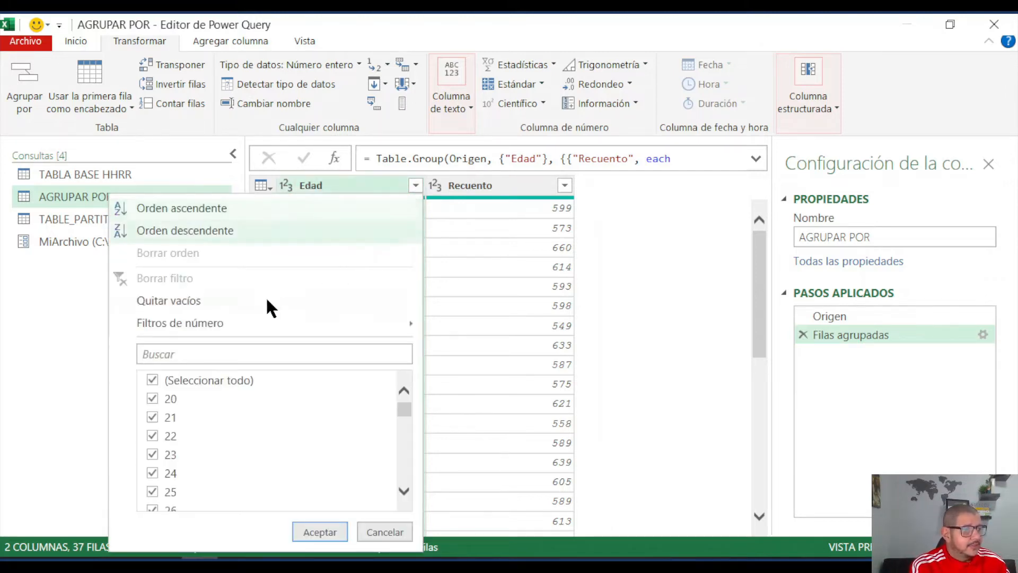
left_click(208, 207)
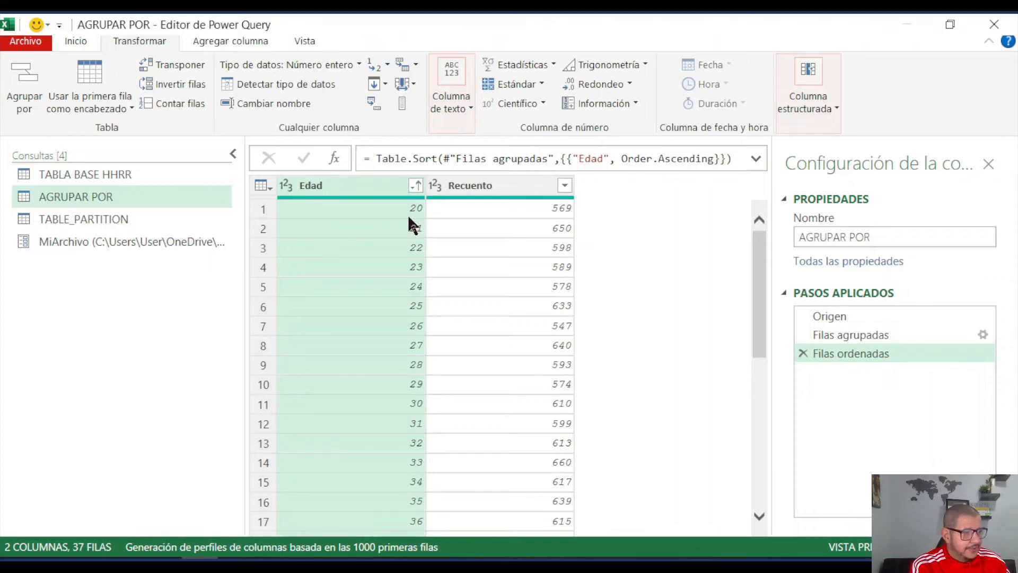
left_click_drag(763, 262, 752, 408)
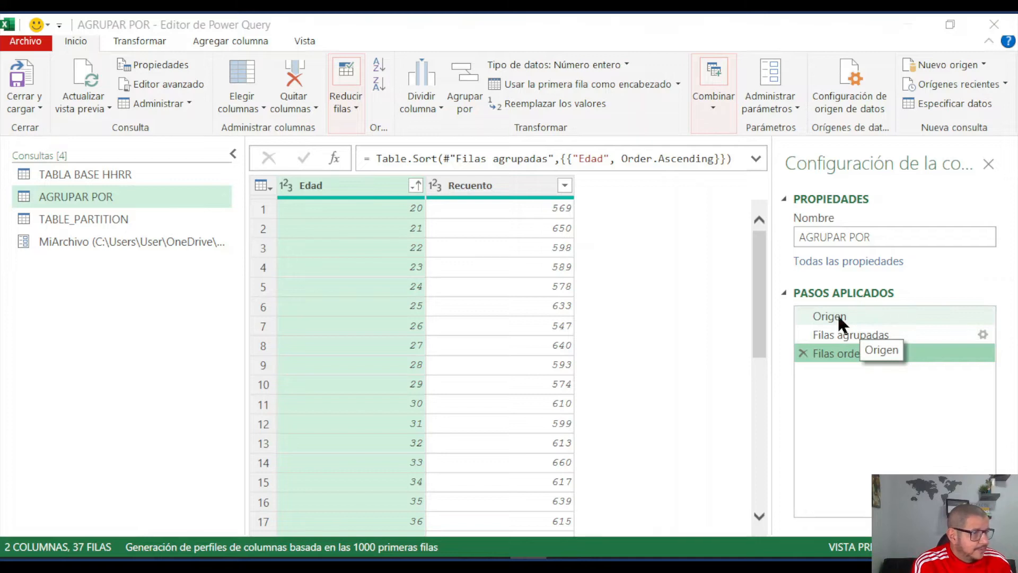
left_click(828, 354)
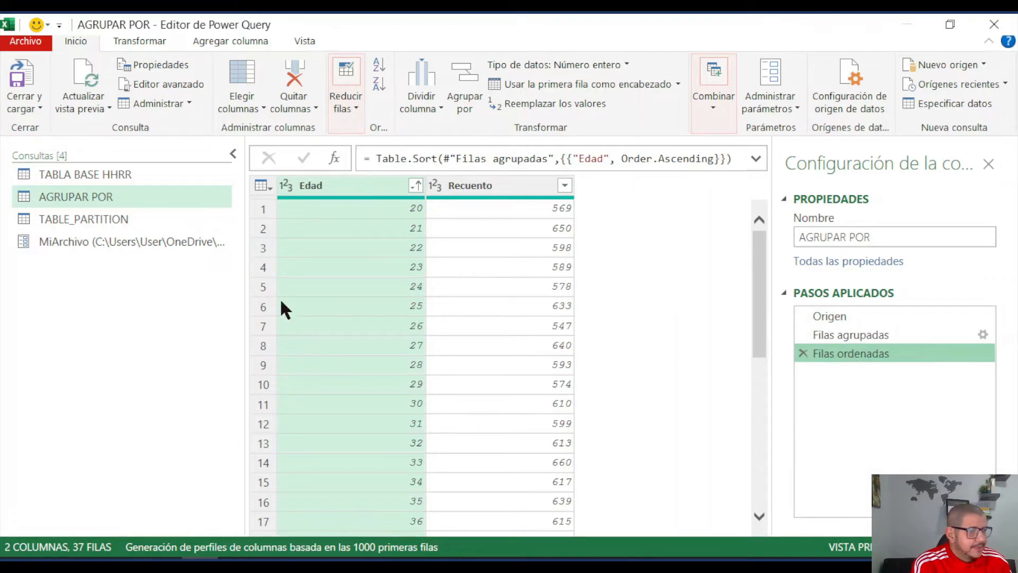
- Count the rows of the TABLE_PARTITION query and remove the row-count step again
left_click(93, 220)
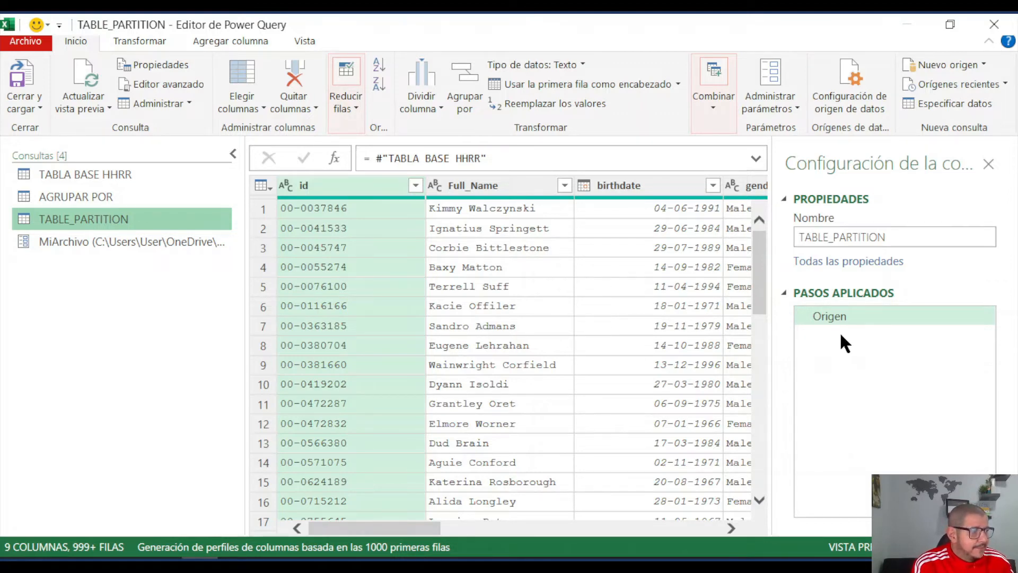
left_click(164, 46)
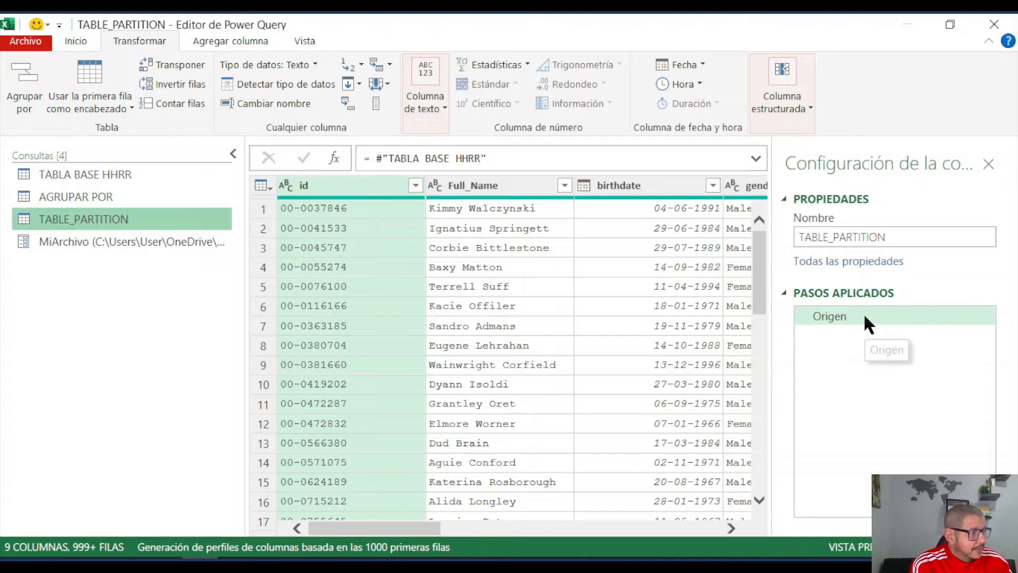
left_click(168, 102)
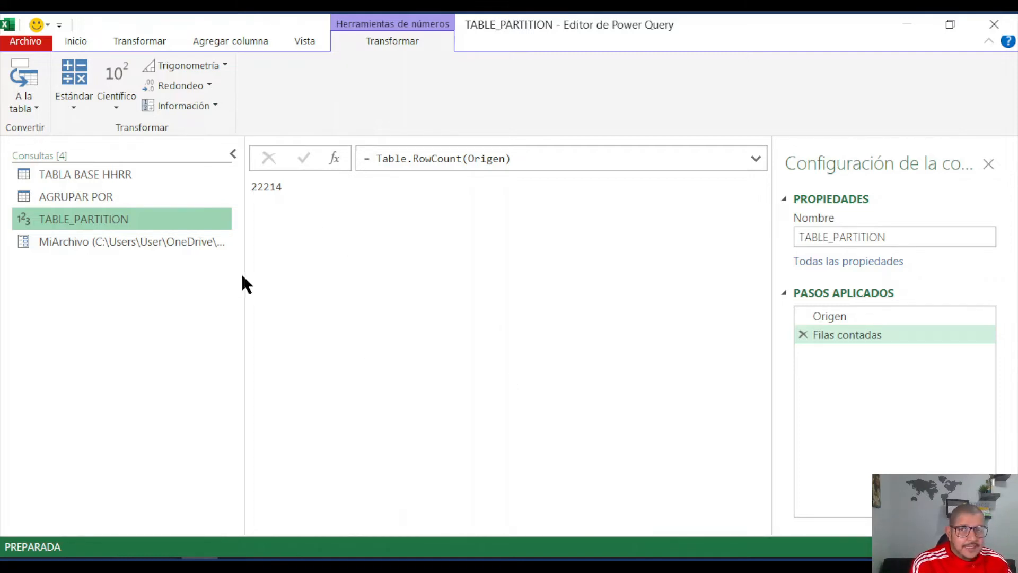
left_click(803, 334)
- Start a custom column in the AGRUPAR POR query and name it Grupo
left_click(74, 198)
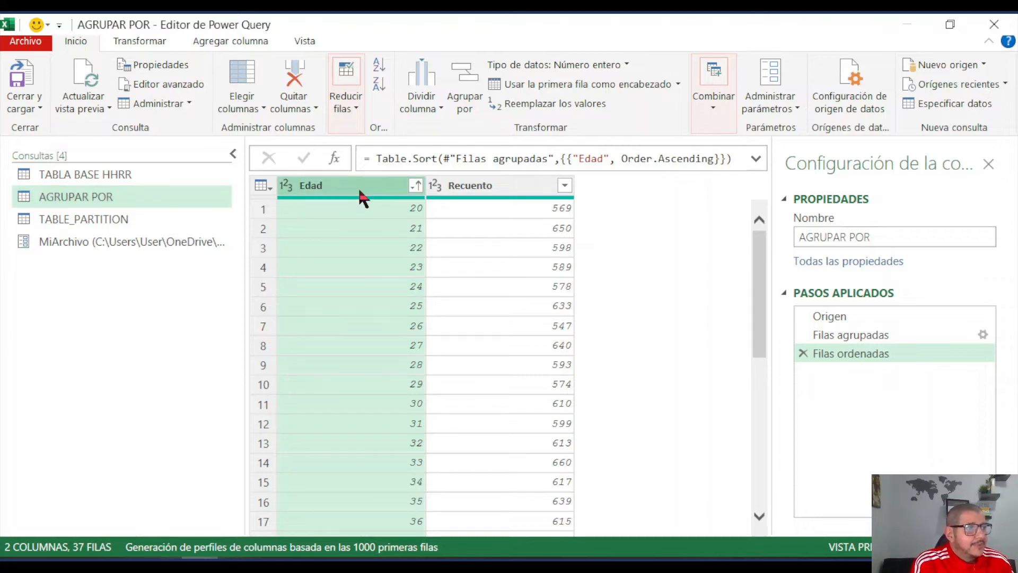
left_click(236, 38)
left_click(113, 87)
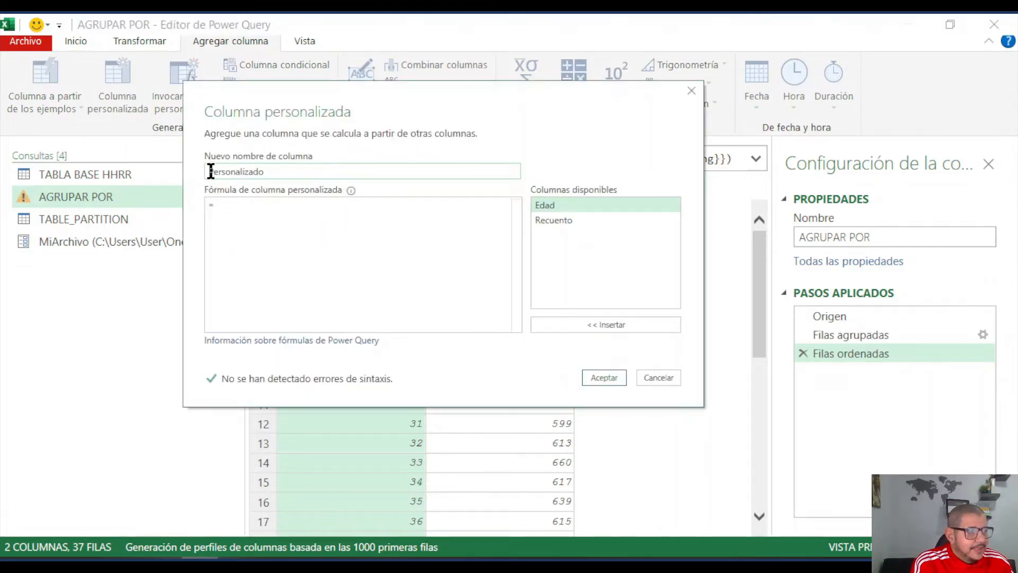
left_click_drag(210, 171, 280, 186)
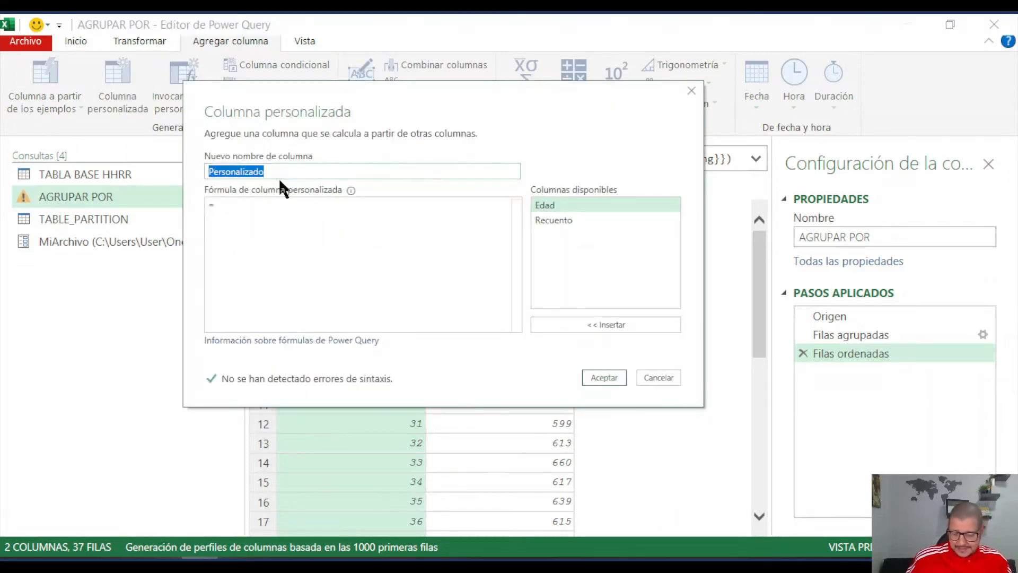
type("gRUPO")
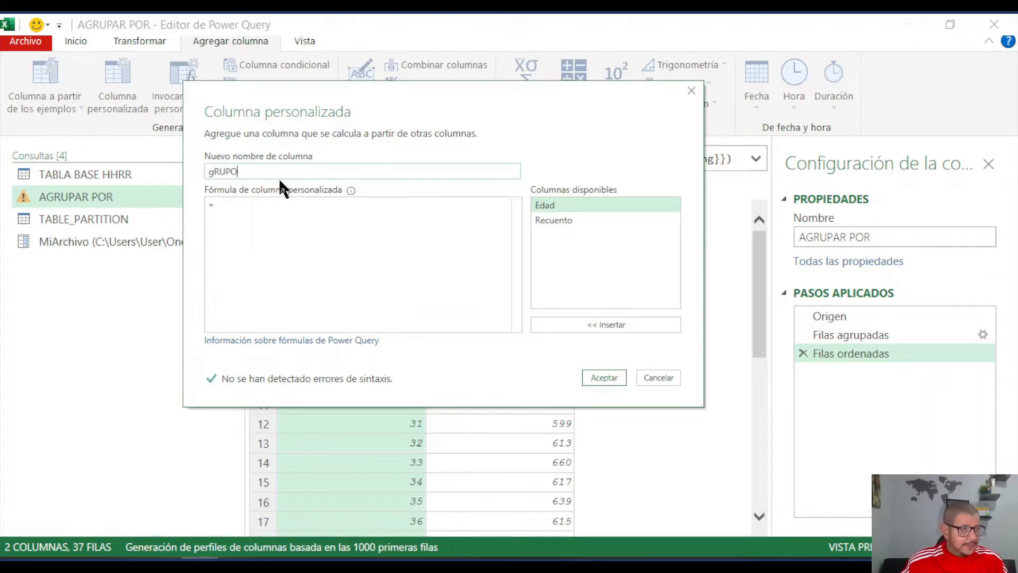
key("BackSpace")
key("BackSpace")
key("BackSpace")
key("BackSpace")
key("BackSpace")
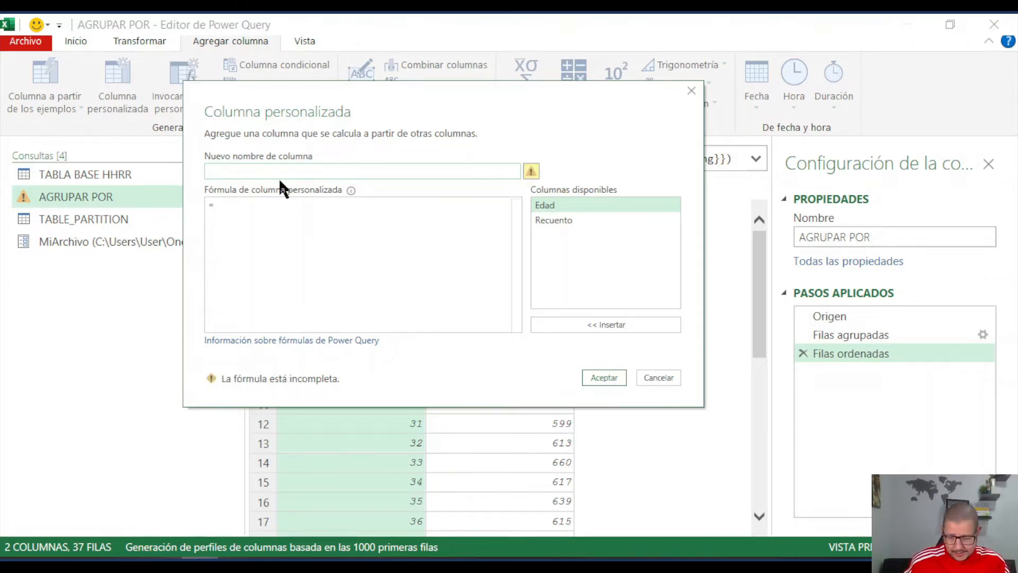
type("Grupo")
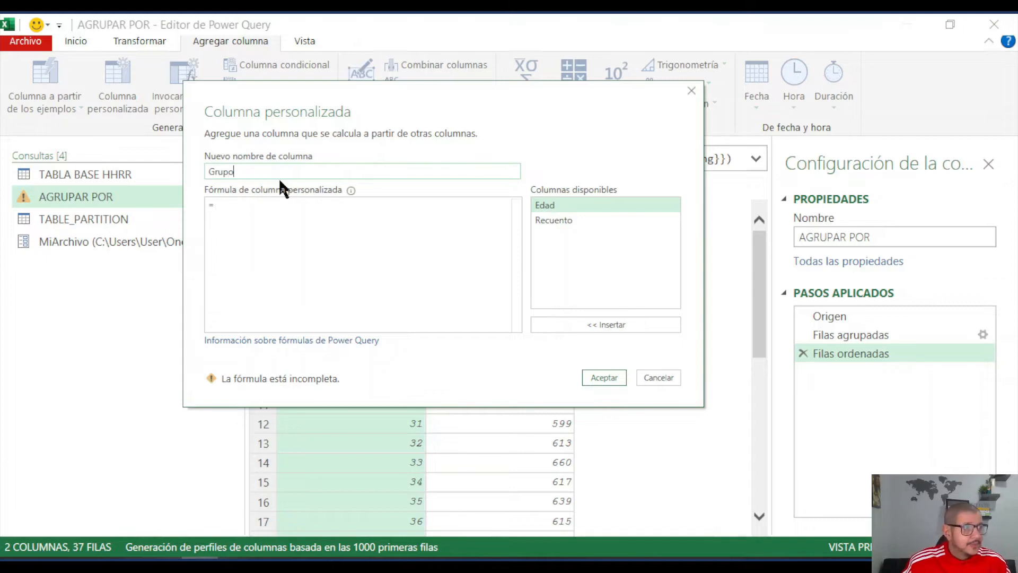
- Define the Grupo column's formula as [Edad]/10 and add the column to the query
left_click(256, 205)
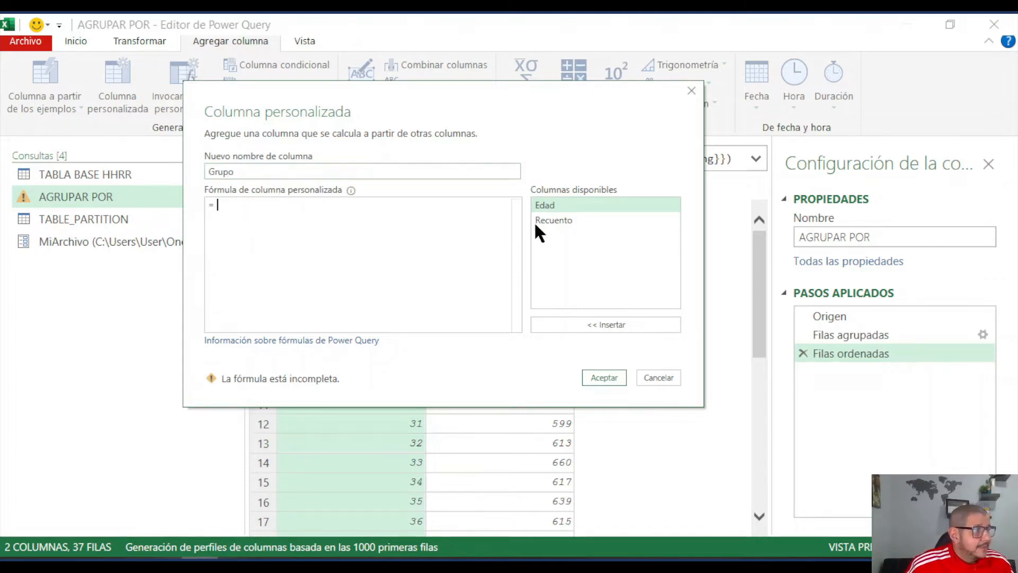
double_click(558, 204)
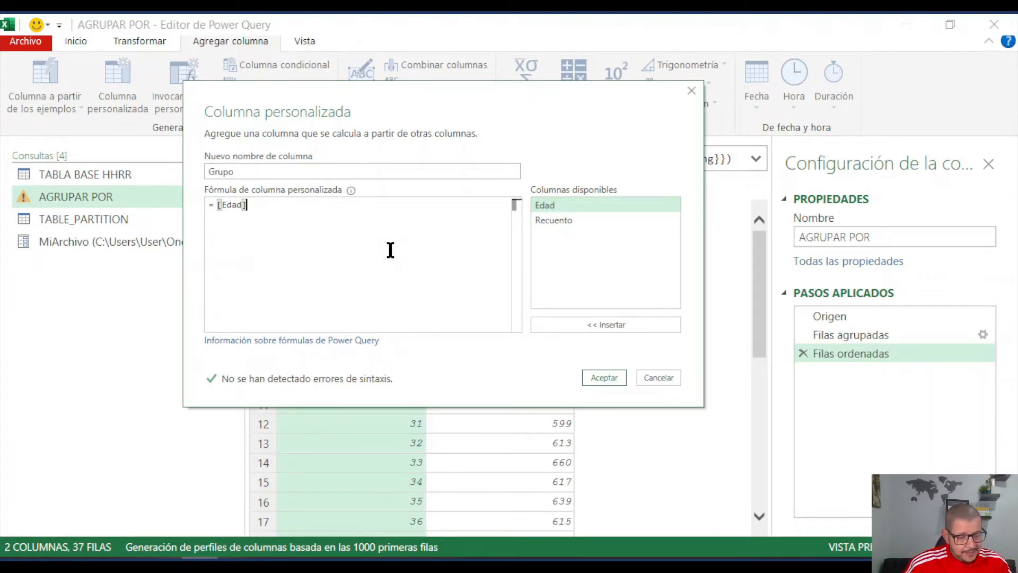
type("/")
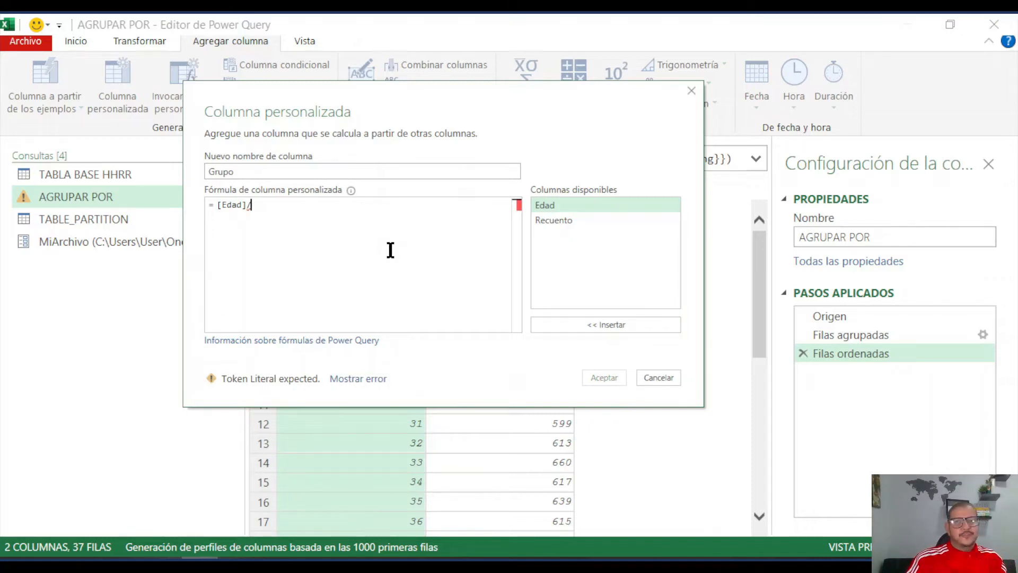
type("10")
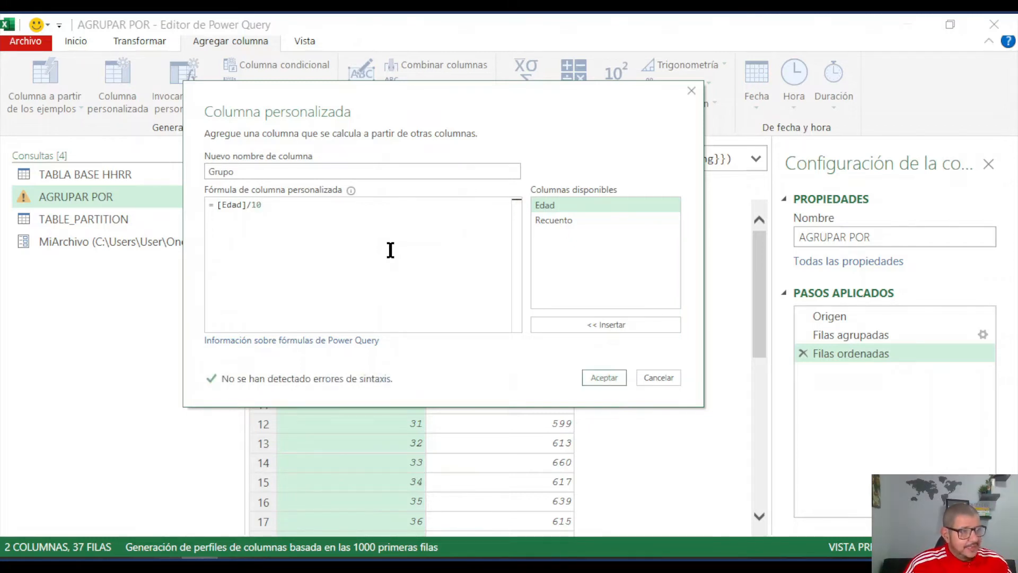
left_click(605, 378)
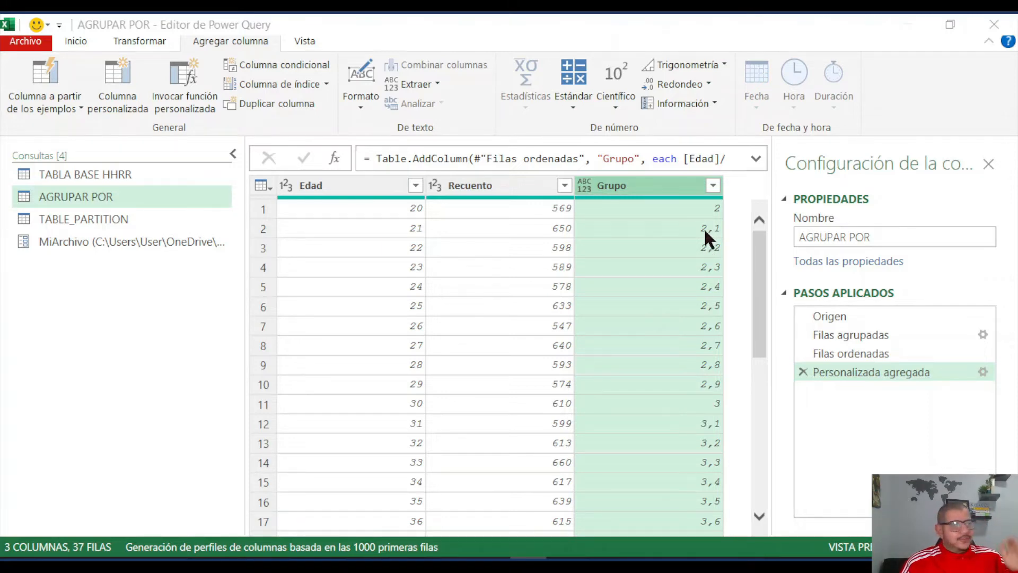
- Look through the Grupo values and round the column down in place
scroll(689, 470, "down", 5)
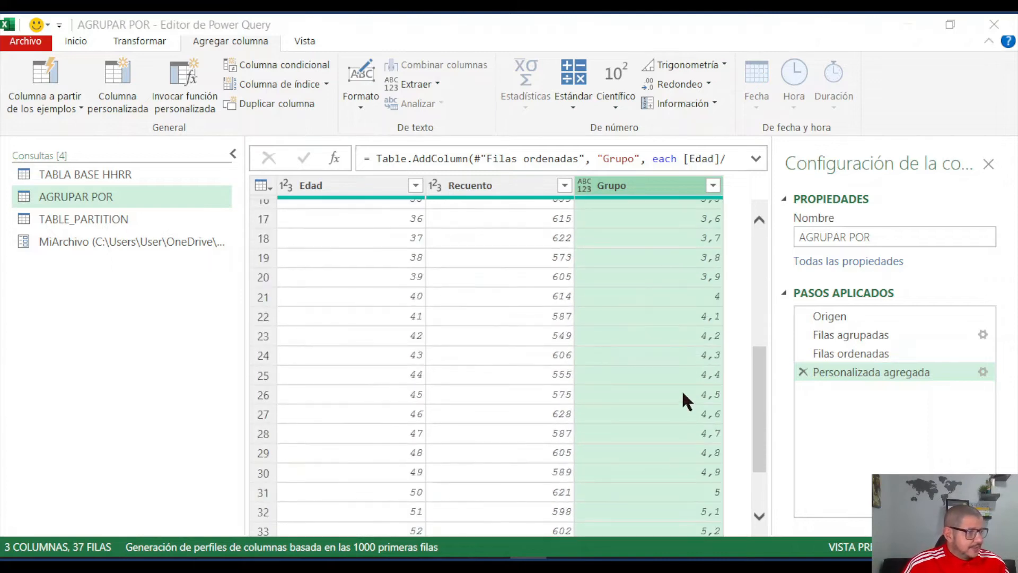
scroll(672, 431, "up", 5)
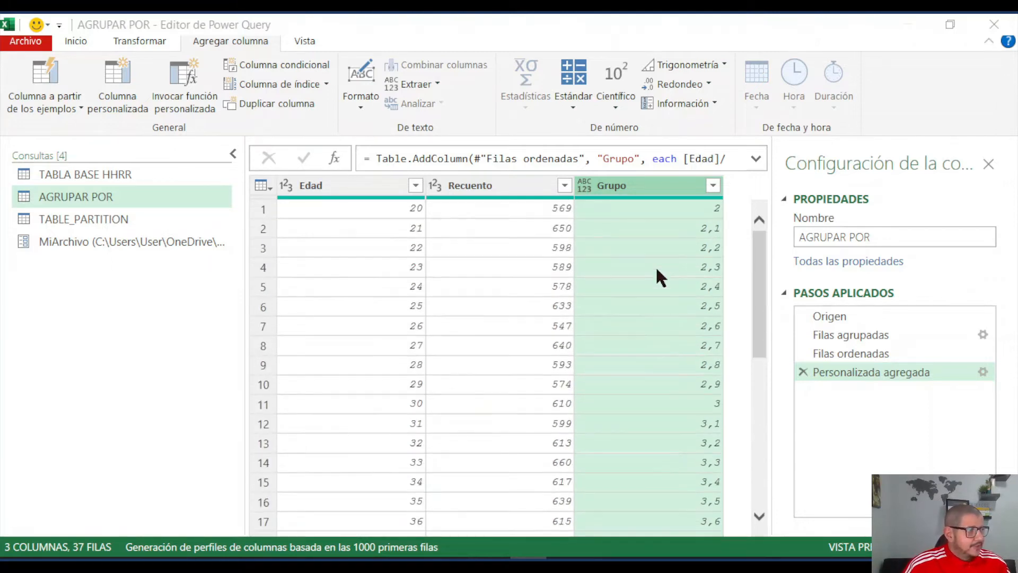
left_click(643, 186)
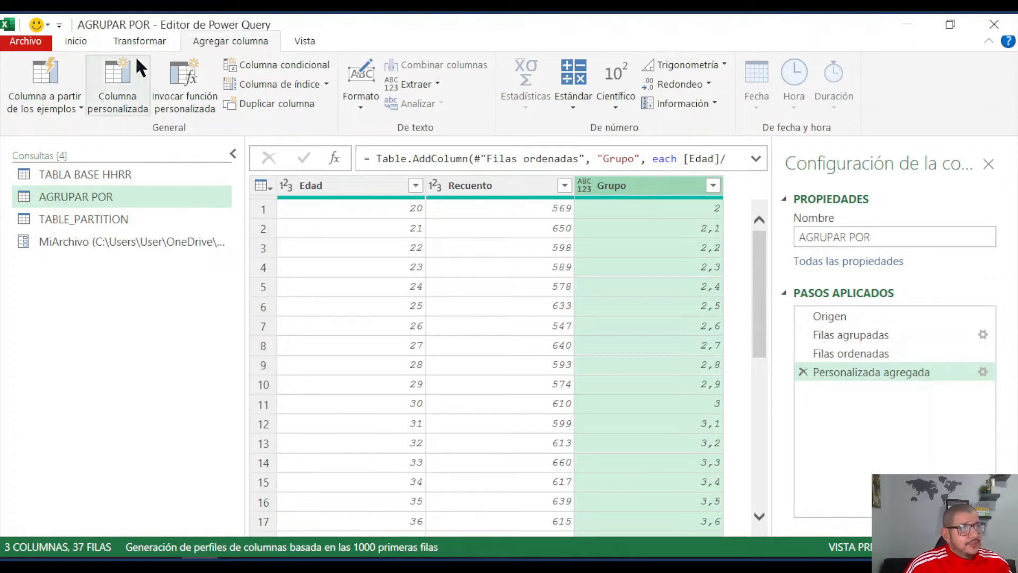
left_click(139, 40)
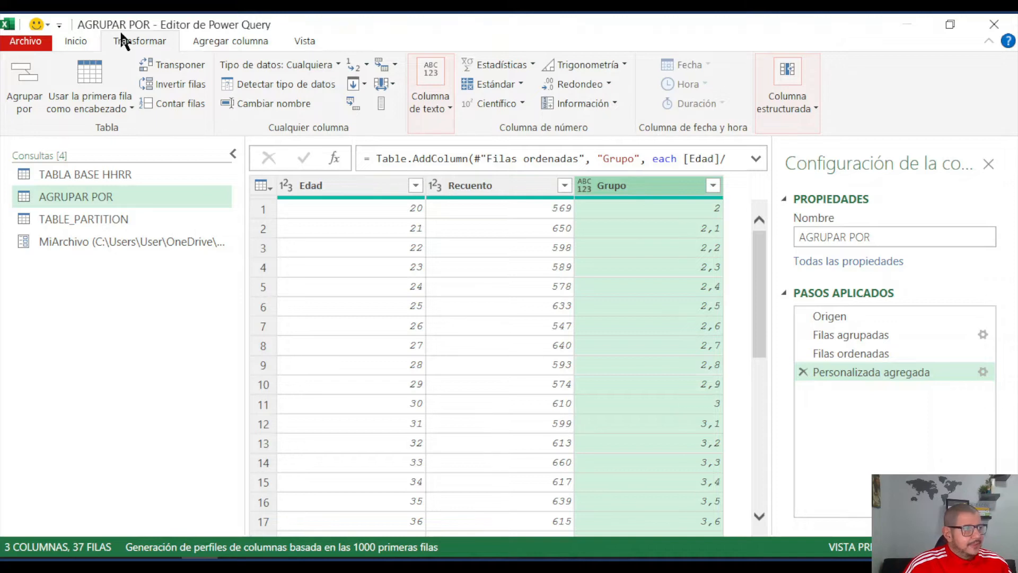
left_click(606, 86)
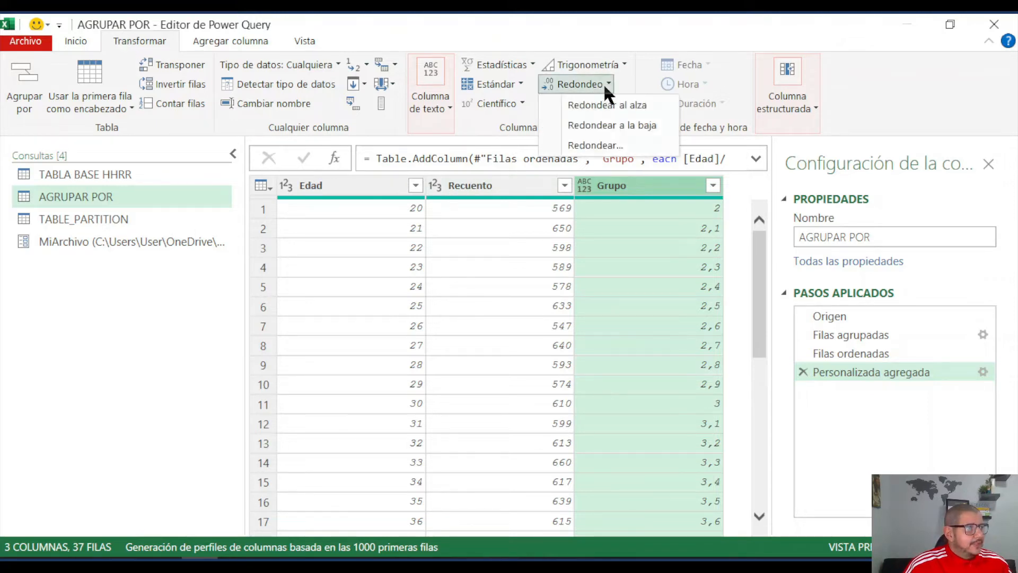
left_click(607, 128)
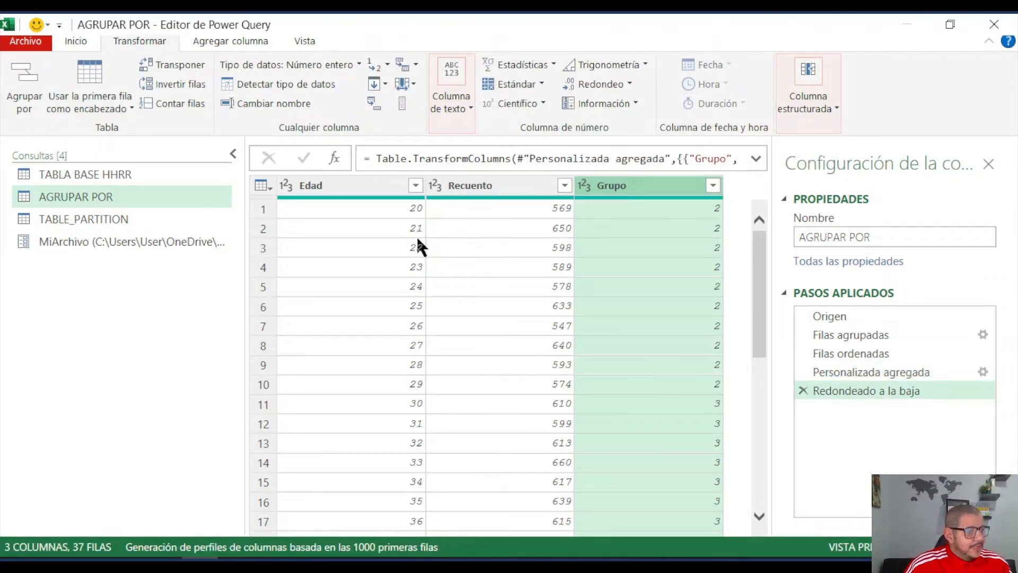
- Review the rounded groups and start grouping the rows by Grupo with a new column named Cantidad
scroll(419, 328, "down", 7)
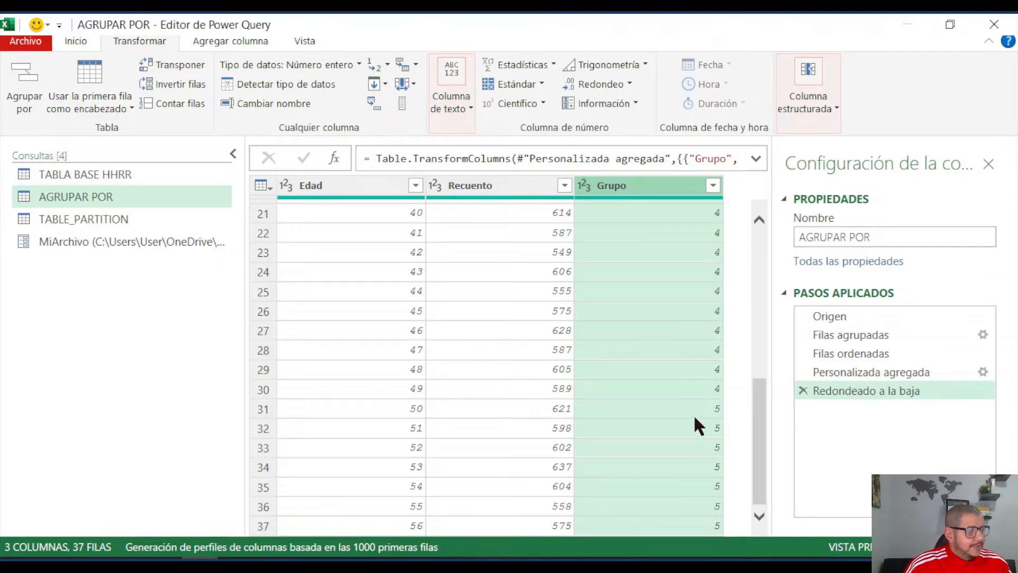
scroll(672, 333, "up", 7)
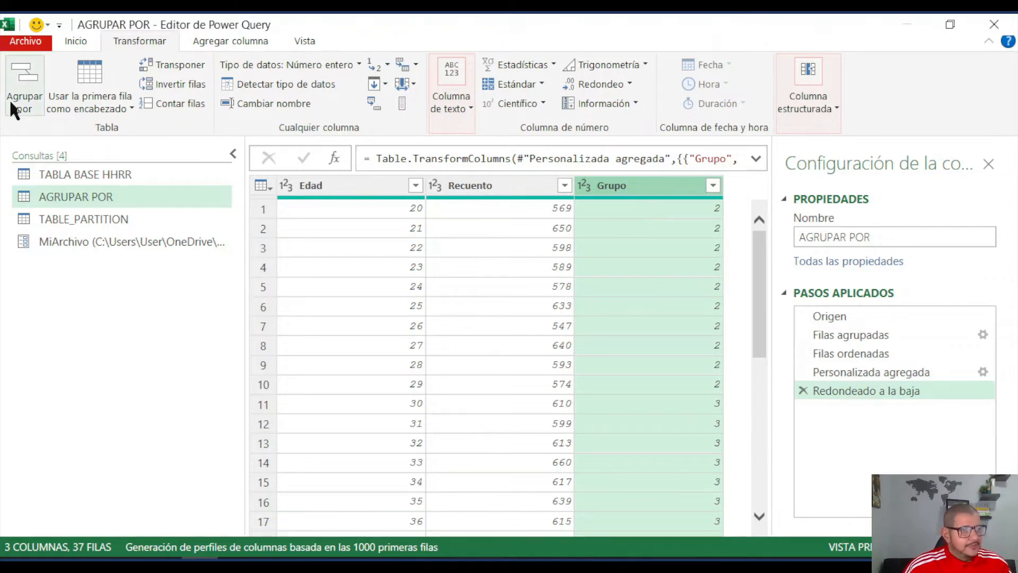
left_click(23, 75)
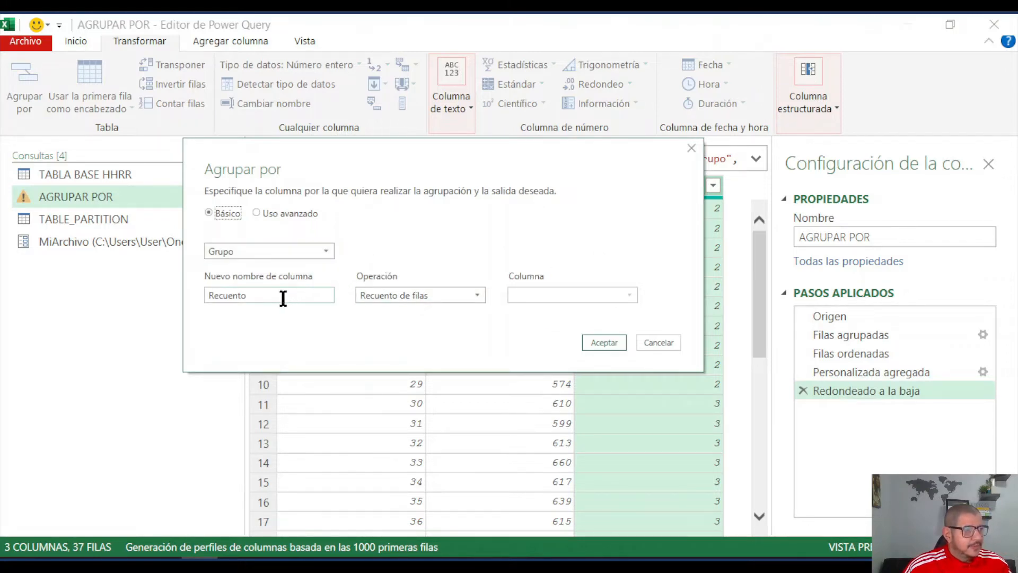
left_click(251, 296)
left_click_drag(251, 296, 201, 297)
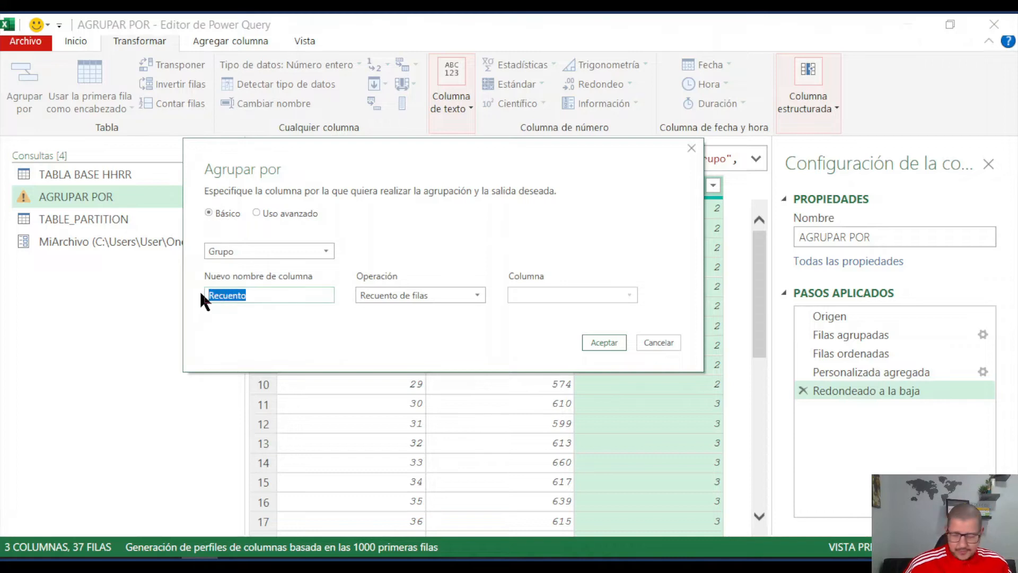
type("Cant")
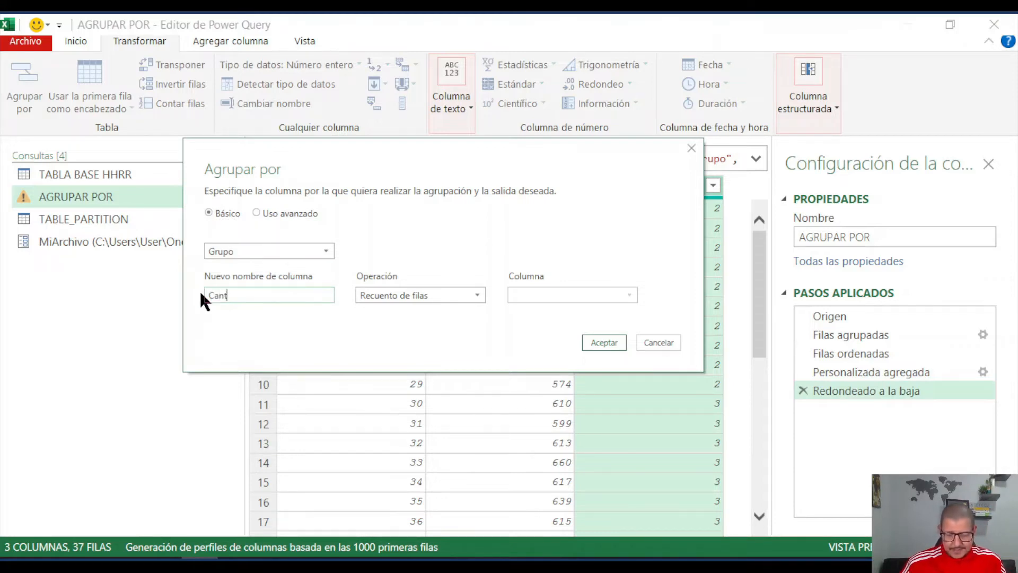
type("idad")
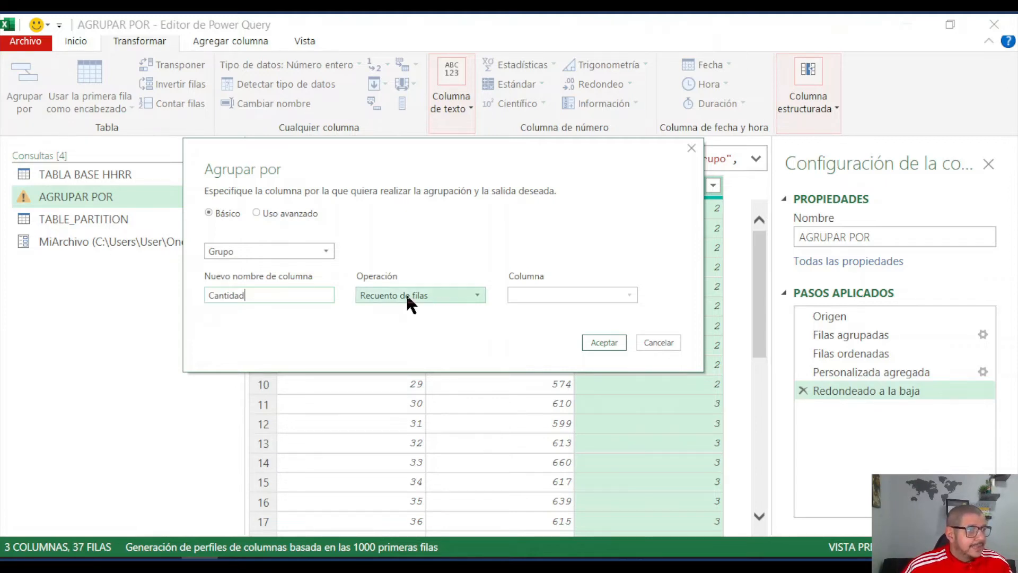
- Make Cantidad the sum (Suma) of the Recuento column, using the advanced grouping mode, and apply the grouping
left_click(446, 295)
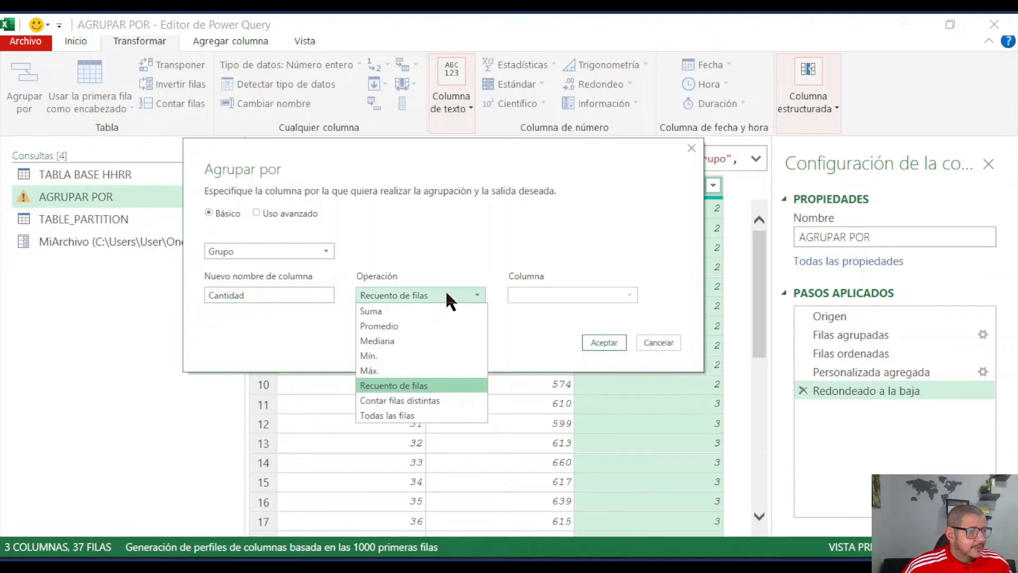
left_click(424, 312)
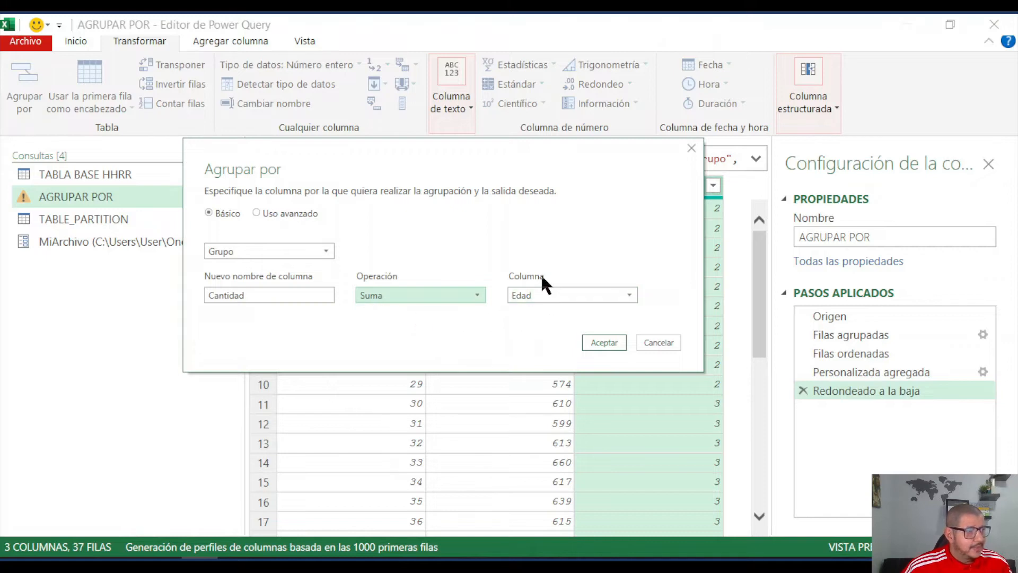
left_click_drag(532, 170, 498, 279)
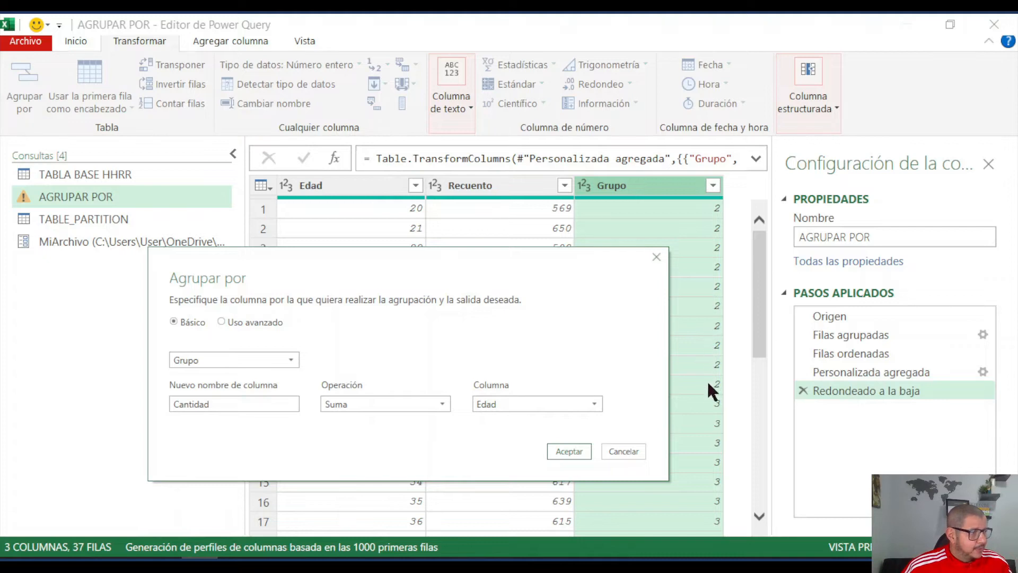
left_click(524, 403)
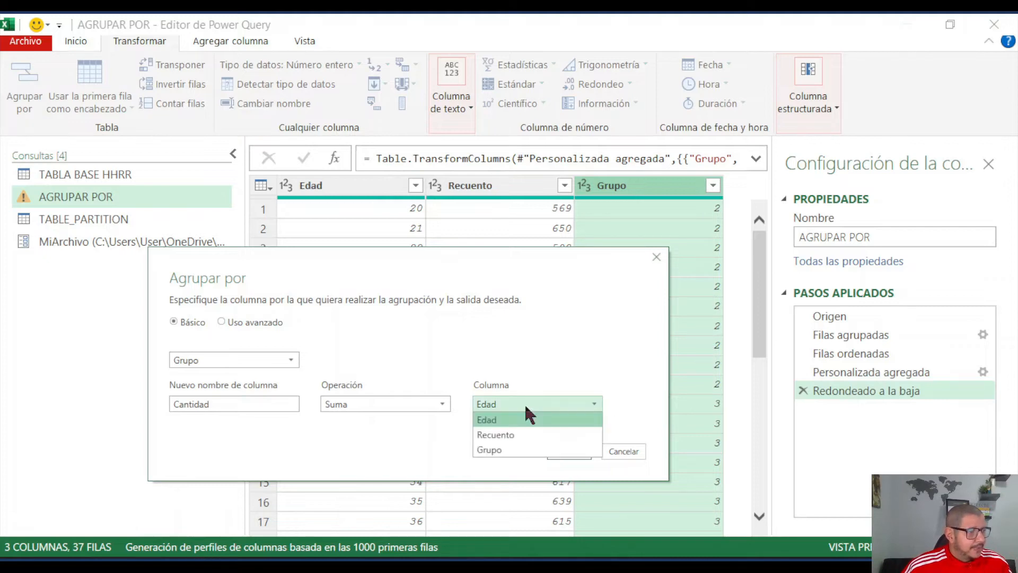
left_click(512, 433)
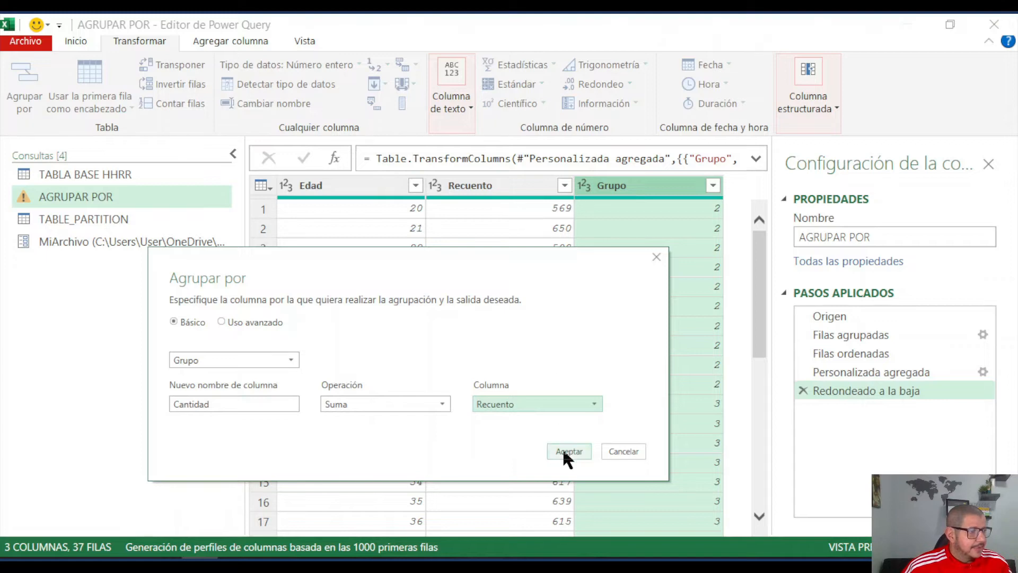
left_click(232, 323)
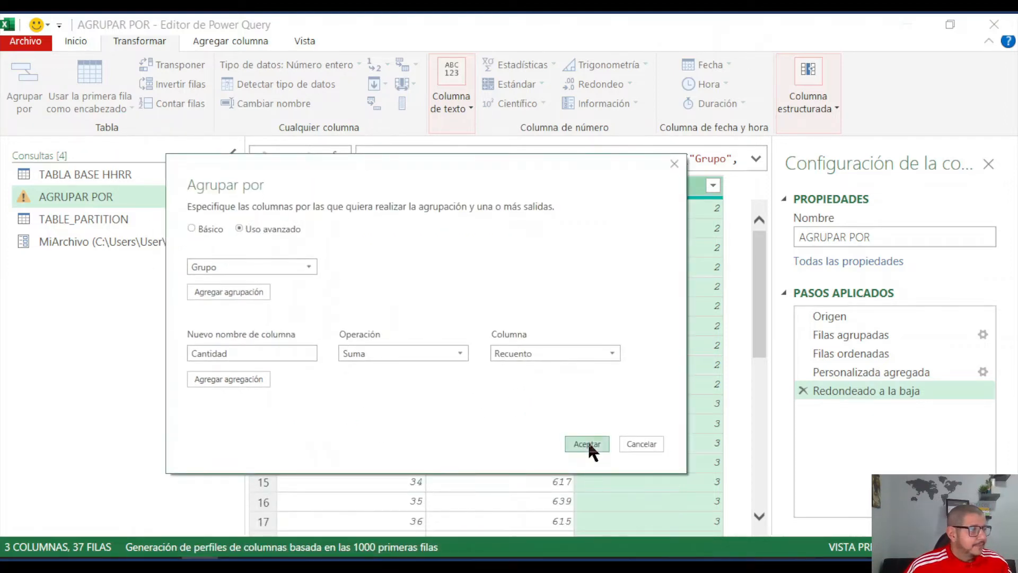
left_click(588, 443)
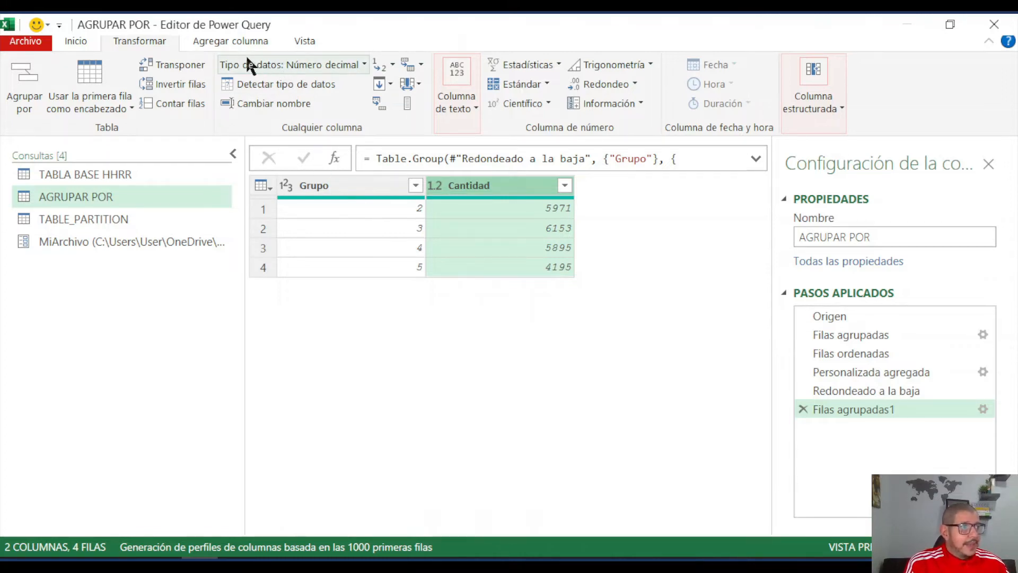
- Start a new custom column in the AGRUPAR POR query and name it Rangos Etarios
left_click(207, 40)
left_click(114, 91)
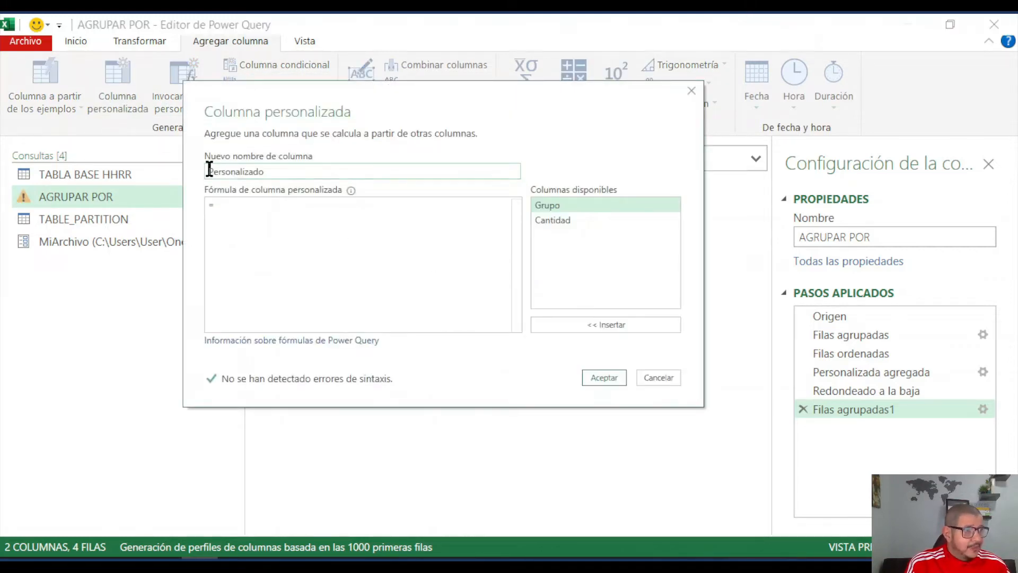
left_click_drag(209, 170, 273, 174)
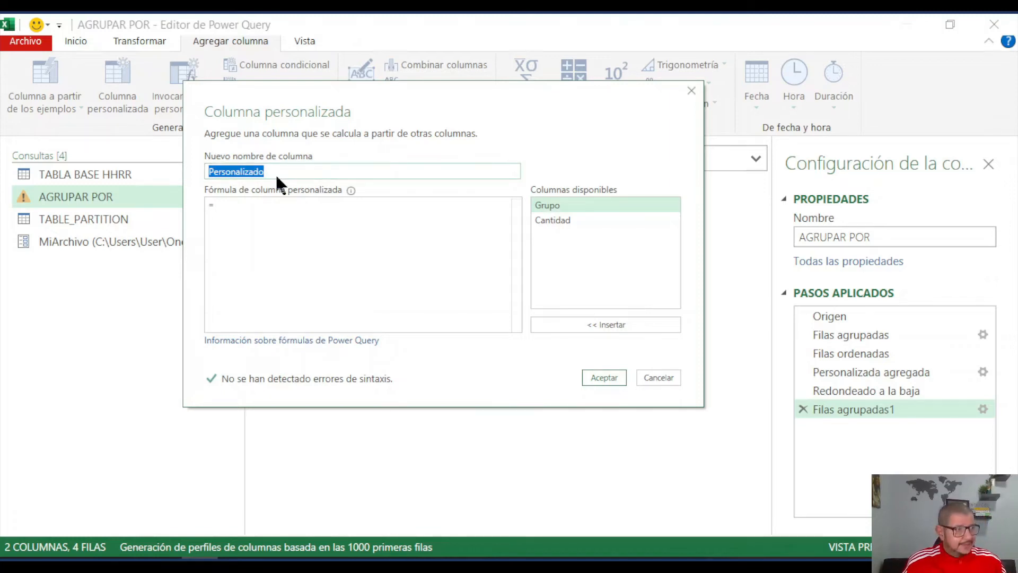
left_click_drag(536, 93, 530, 114)
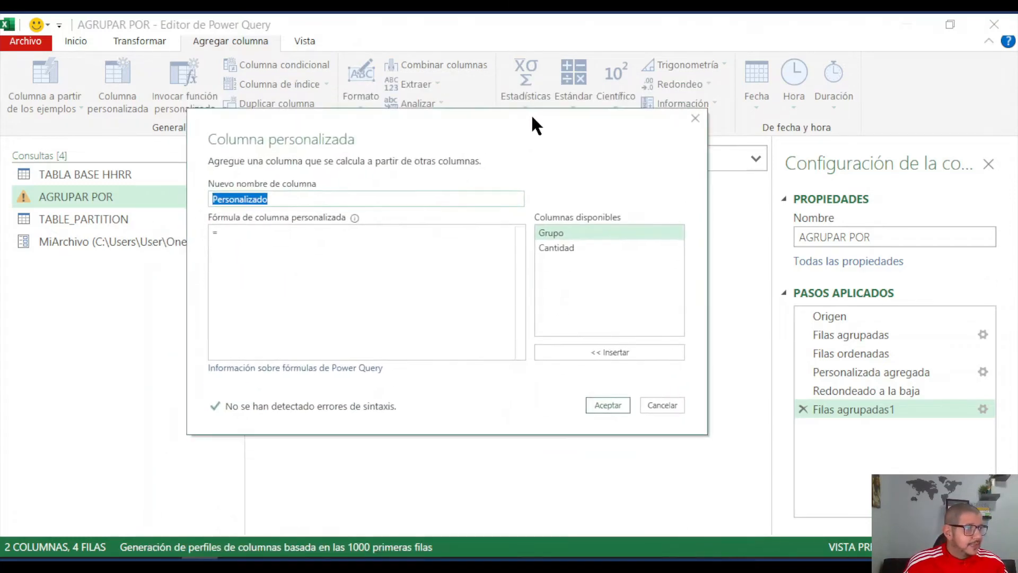
left_click_drag(271, 200, 209, 200)
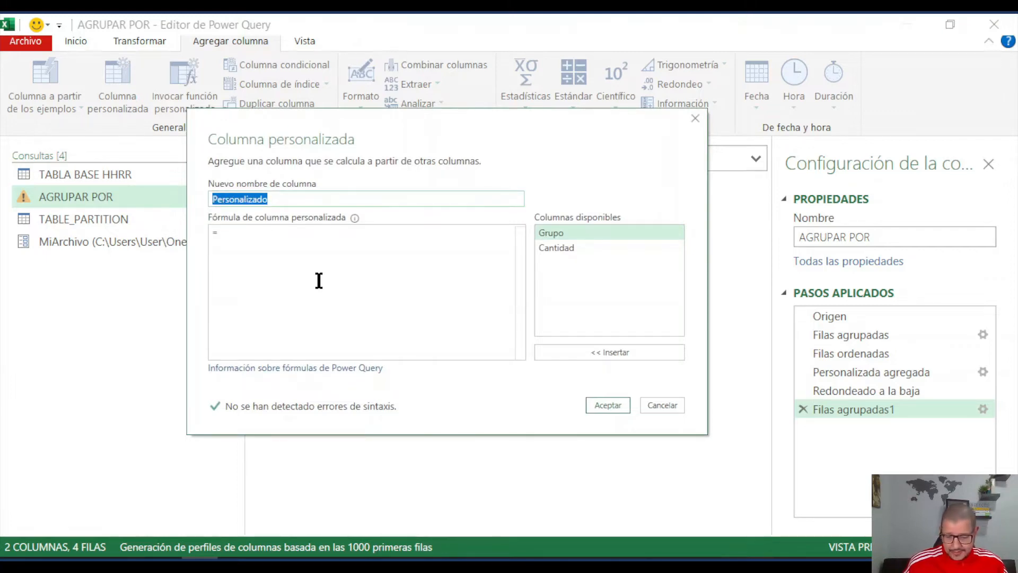
type("Ran")
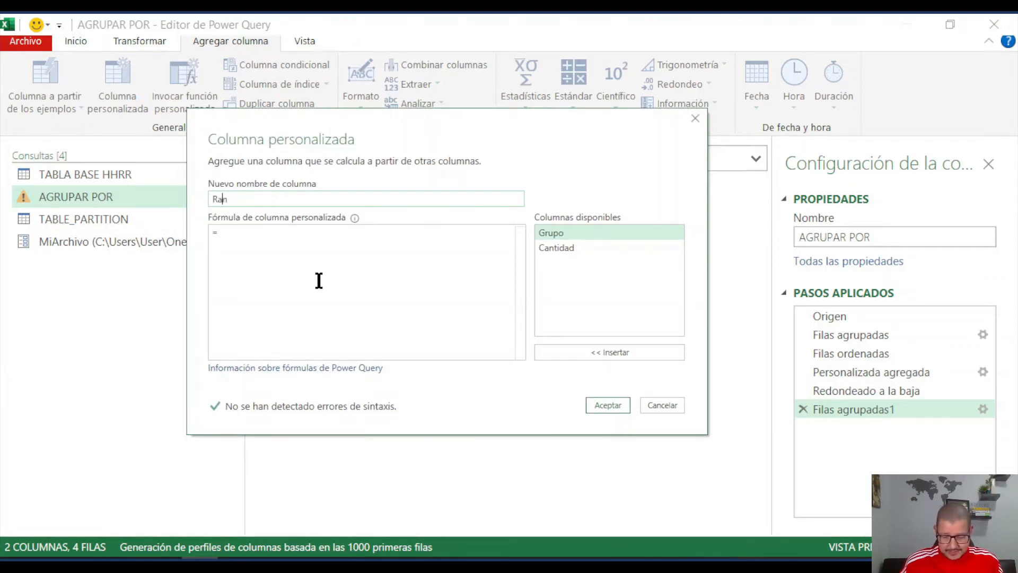
type("gos Etyarios")
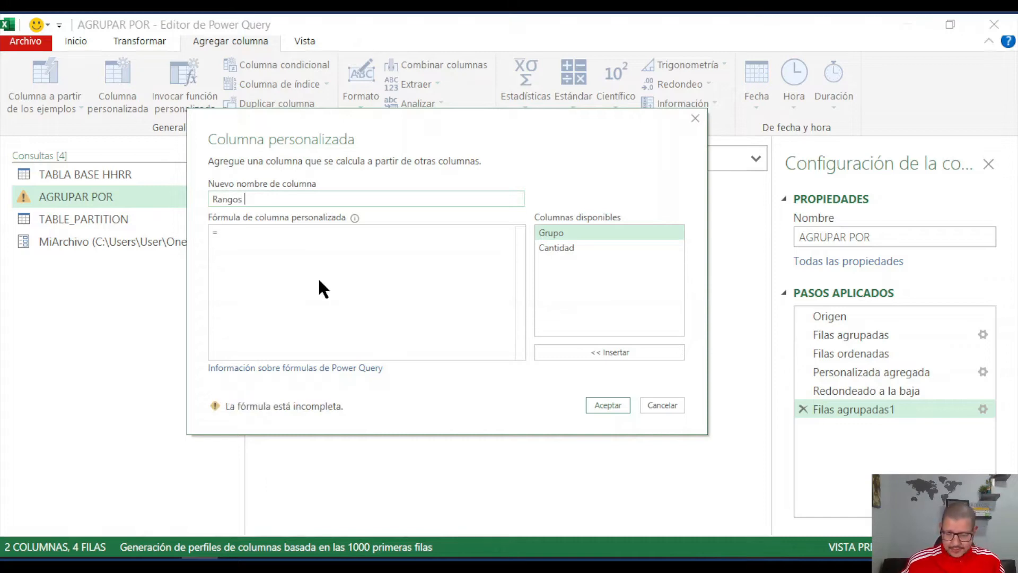
key("BackSpace")
key("BackSpace")
key("BackSpace")
key("BackSpace")
key("BackSpace")
key("BackSpace")
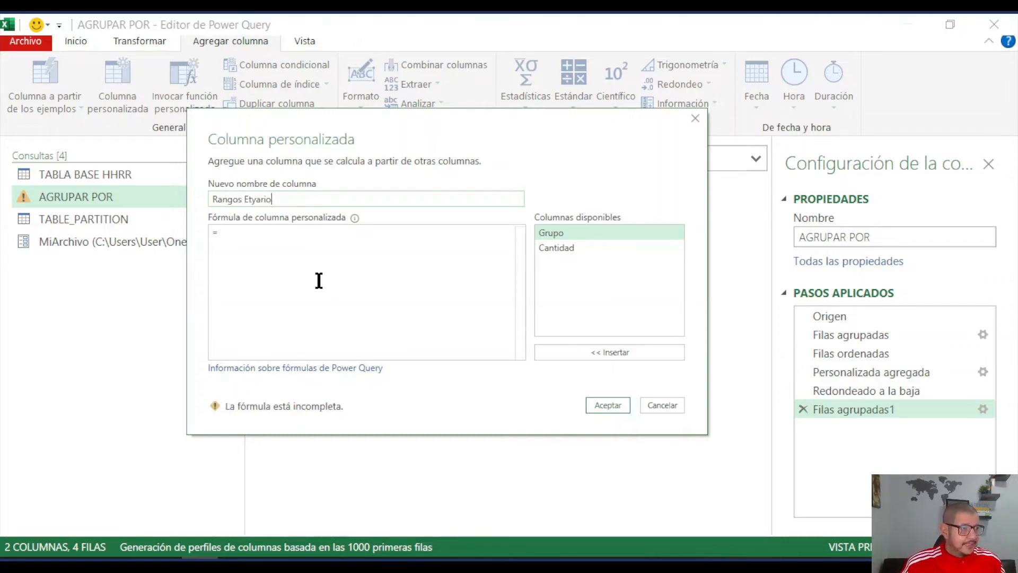
type("arios")
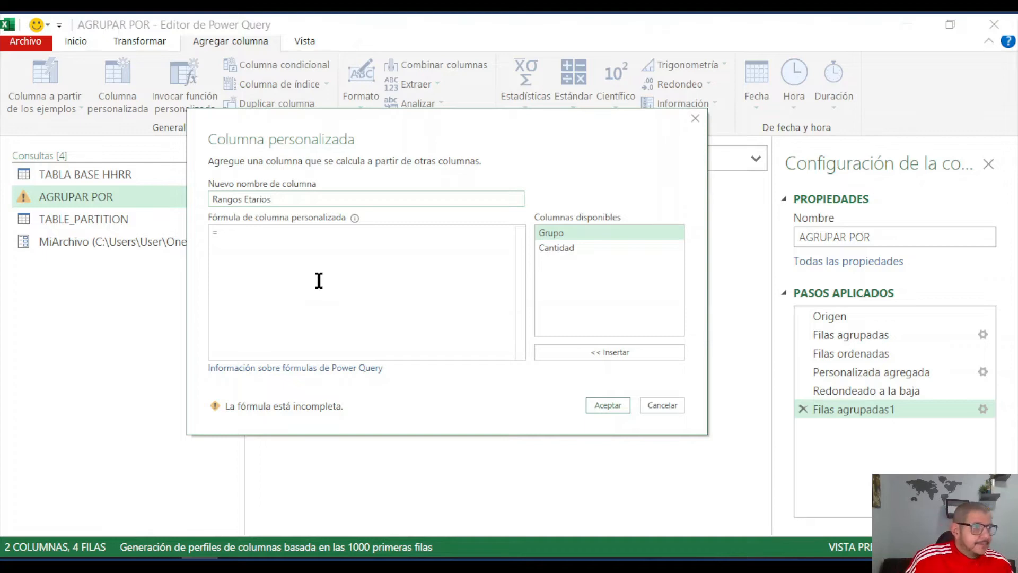
- Define the Rangos Etarios formula as [Grupo]*10 and add the column to the query
left_click(239, 233)
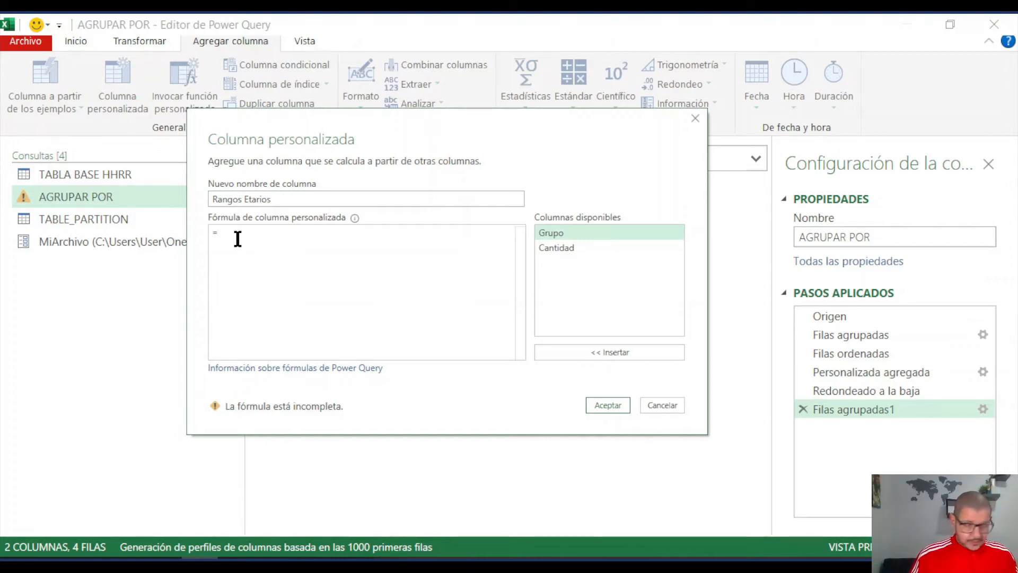
left_click_drag(479, 121, 483, 175)
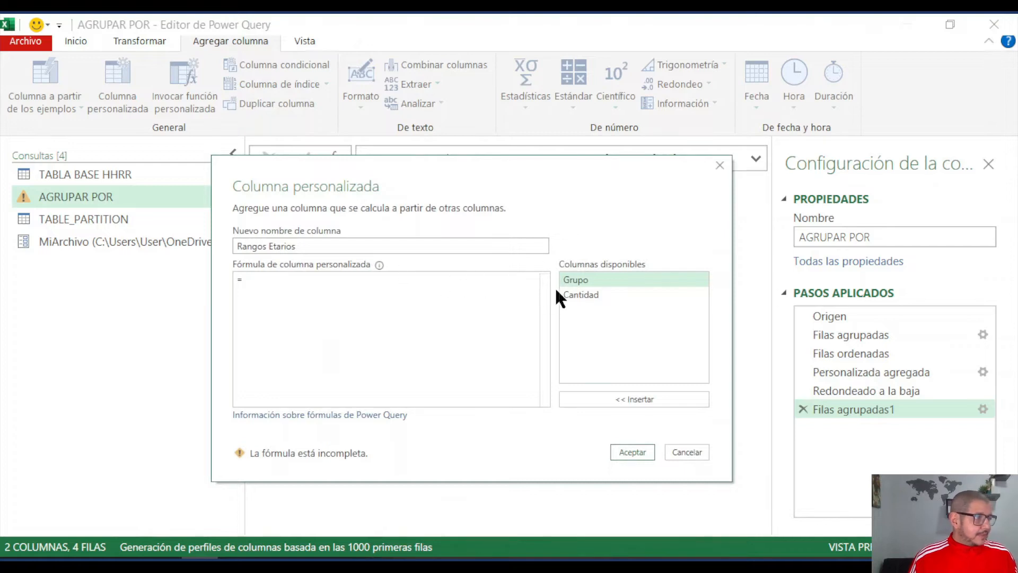
double_click(583, 280)
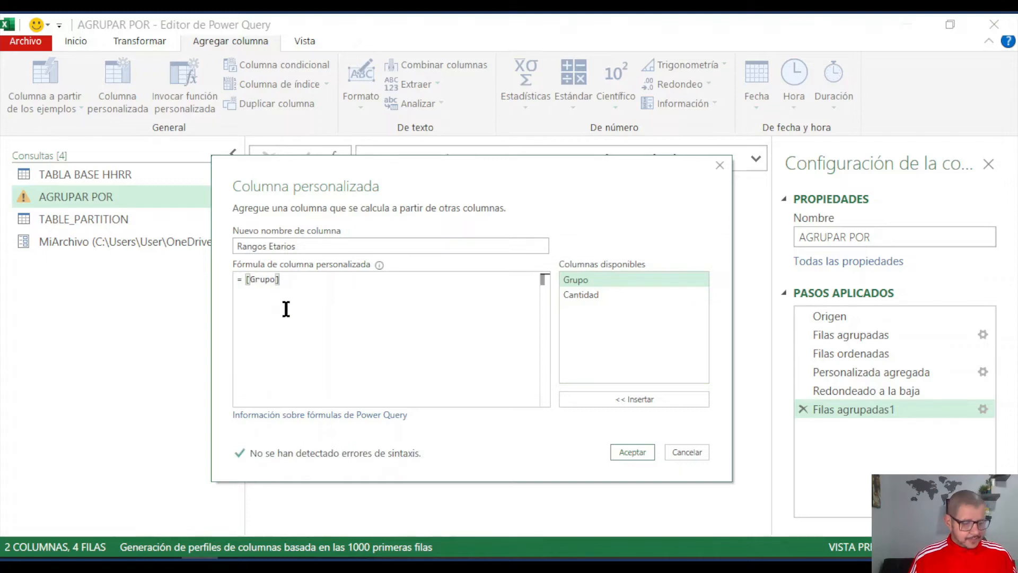
type("*10")
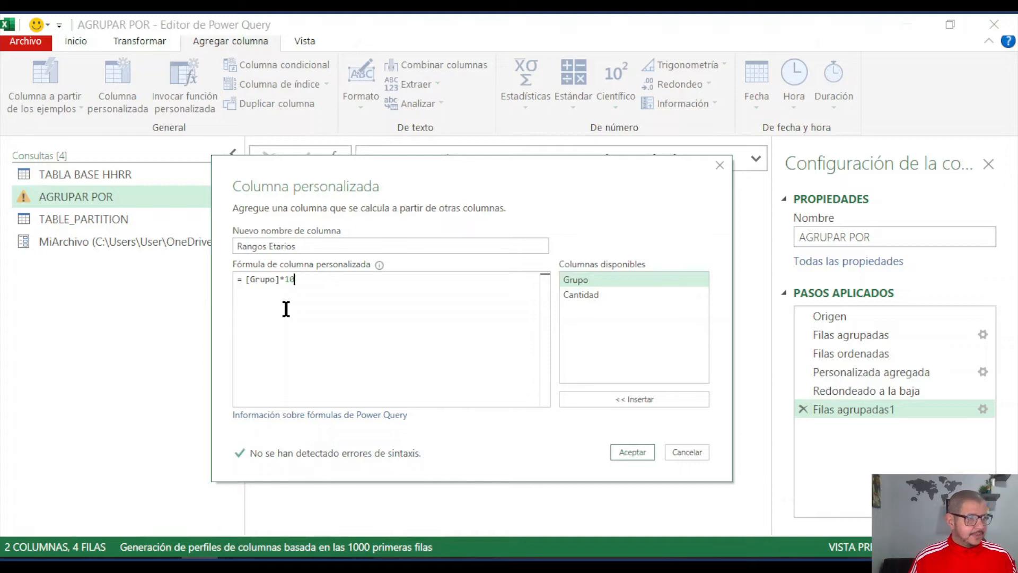
left_click(631, 452)
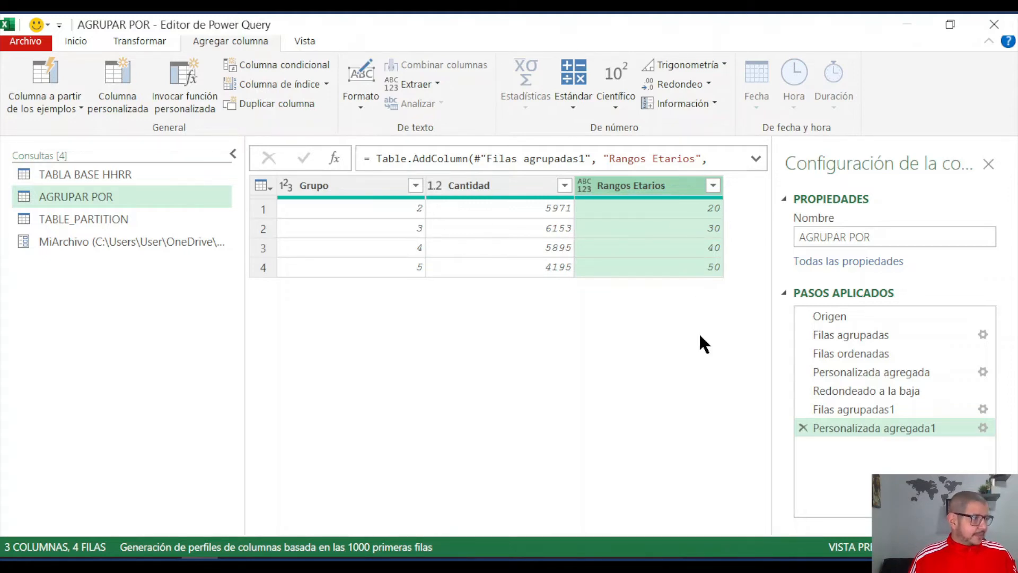
- Edit the Rangos Etarios formula to wrap [Grupo]*10 in Text.From and apply the change
left_click(982, 428)
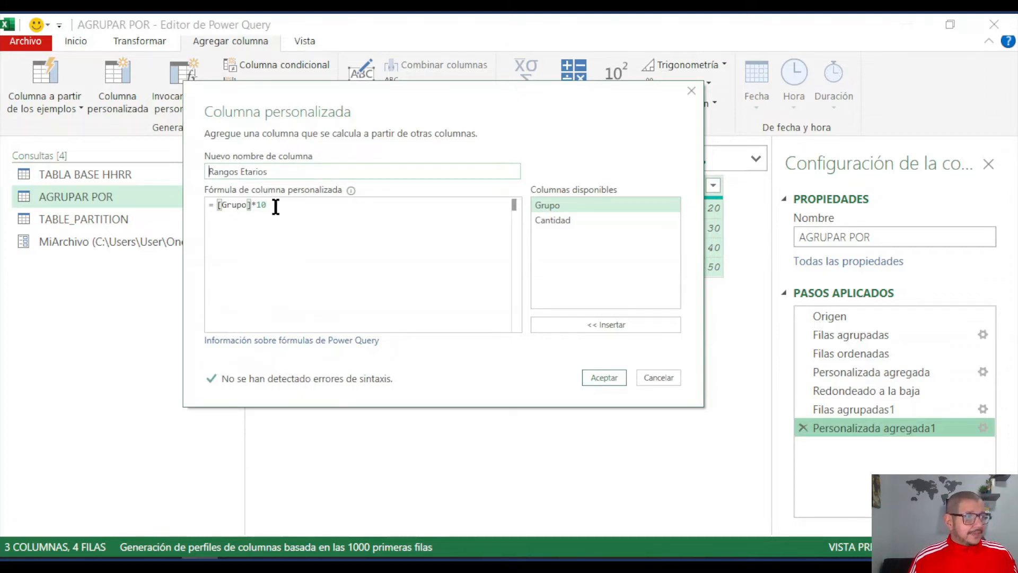
left_click(217, 205)
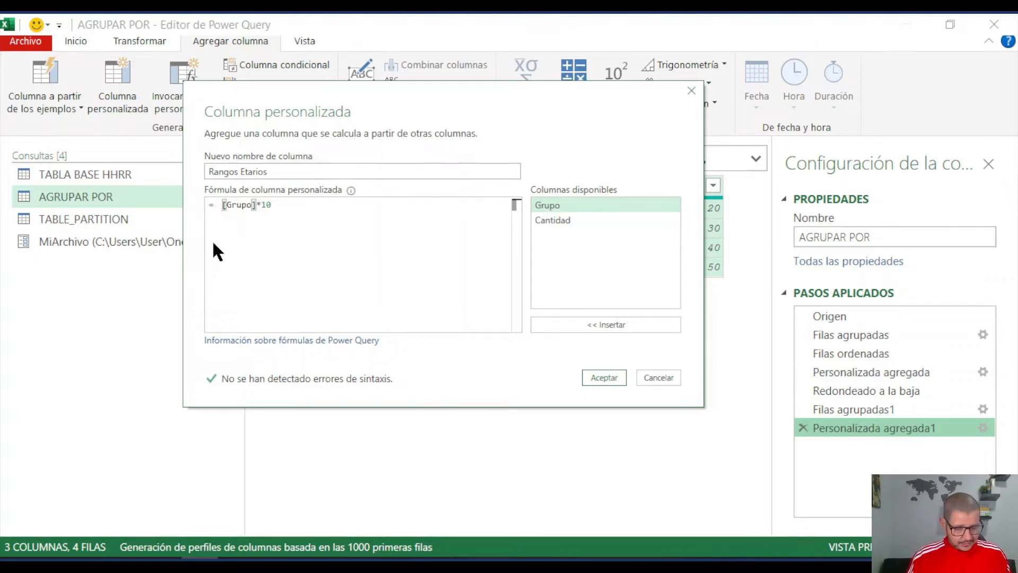
type("text")
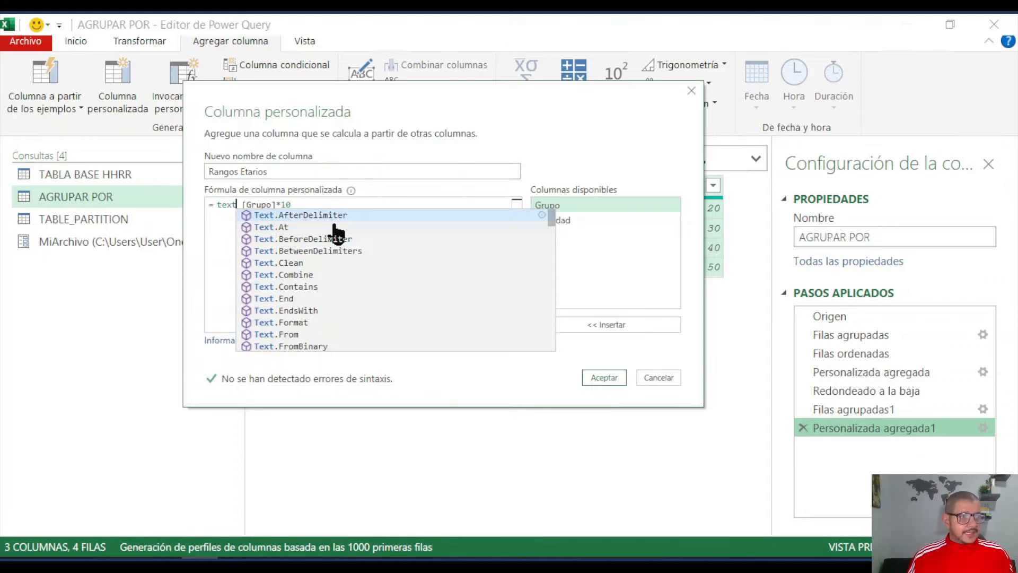
type("fro")
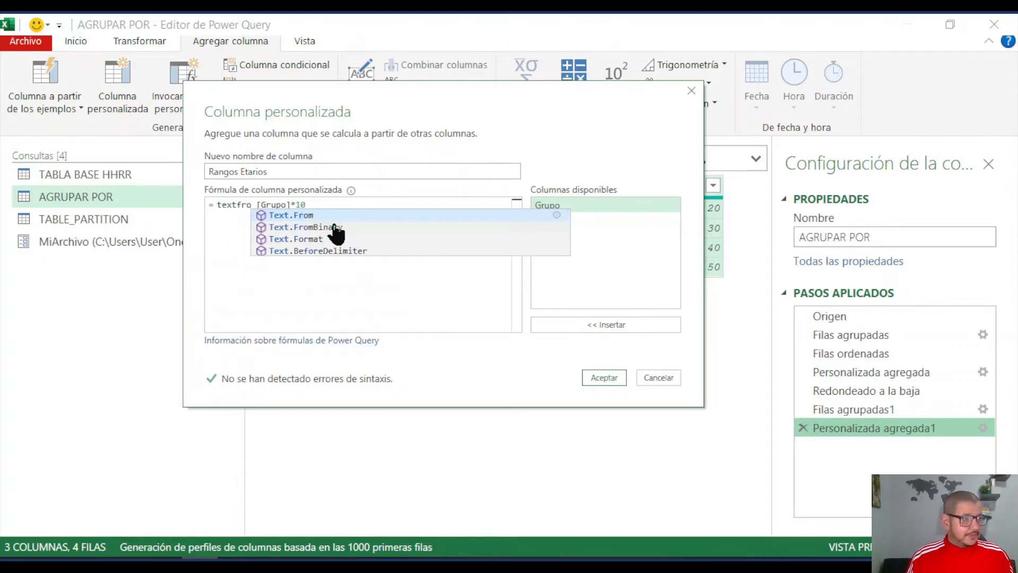
key("Tab")
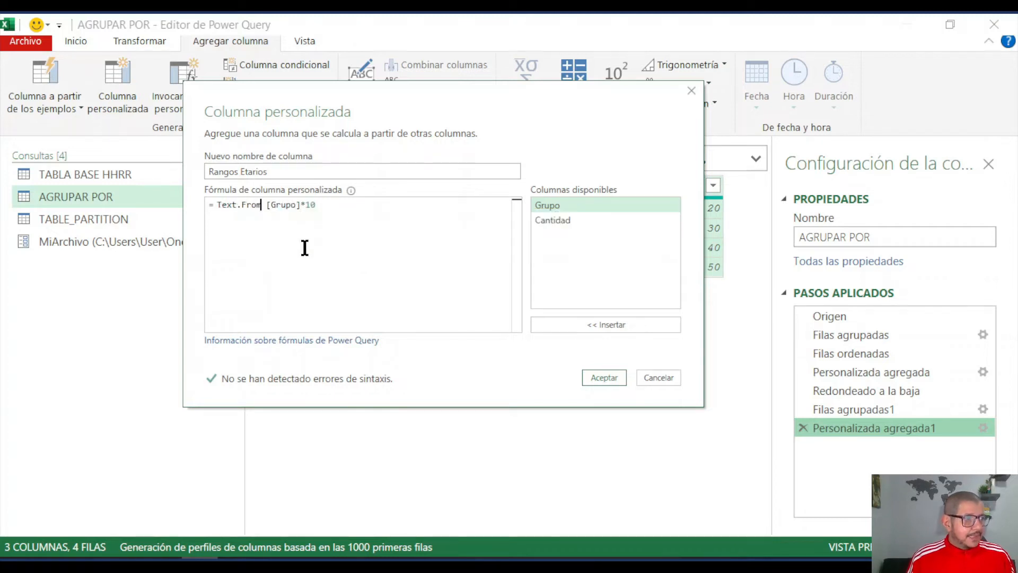
type("(")
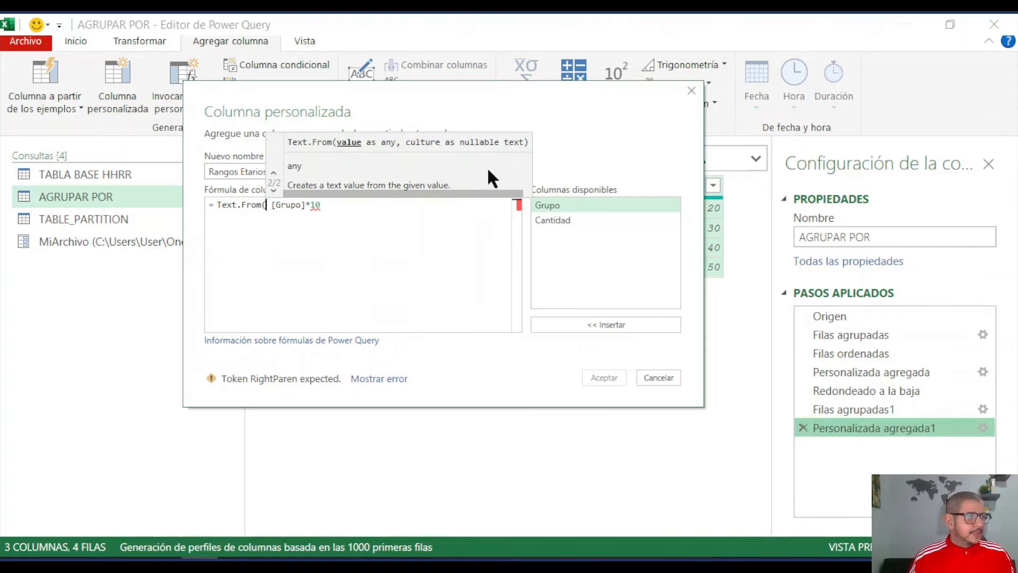
left_click(327, 206)
type(")")
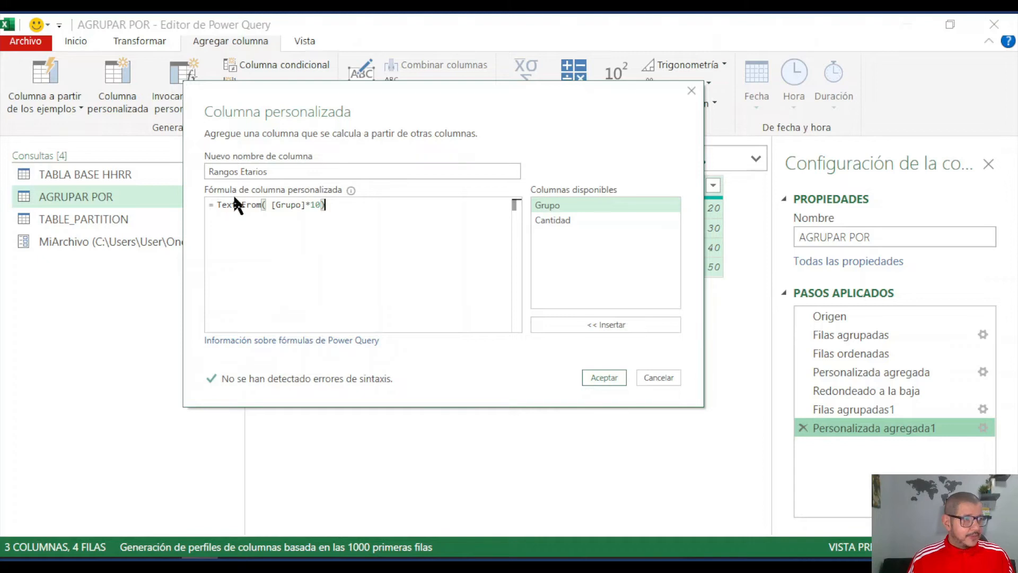
left_click(608, 377)
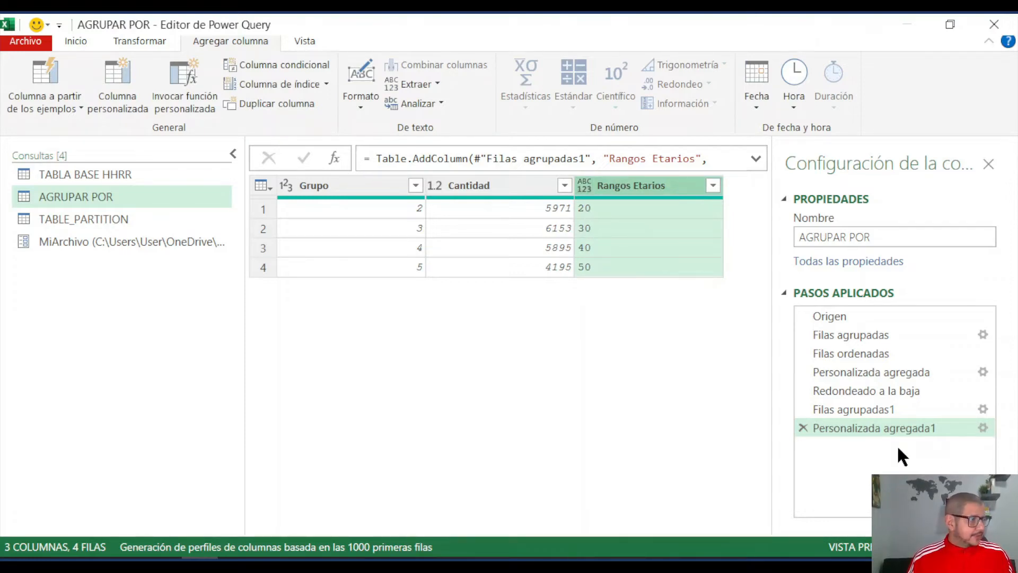
- Reopen the Rangos Etarios formula and prefix Text.From with the text "De " joined by &
left_click(982, 426)
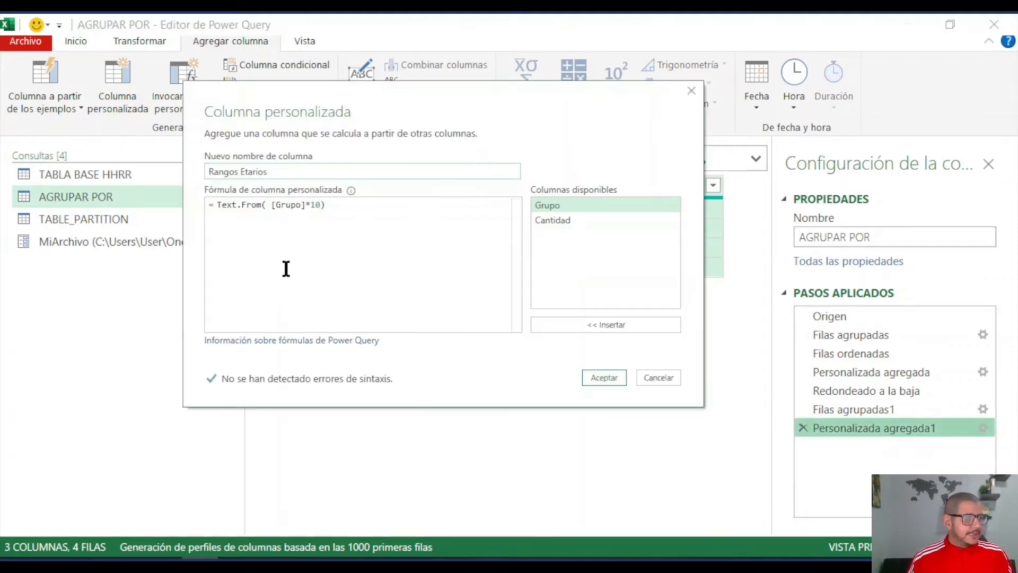
left_click(217, 205)
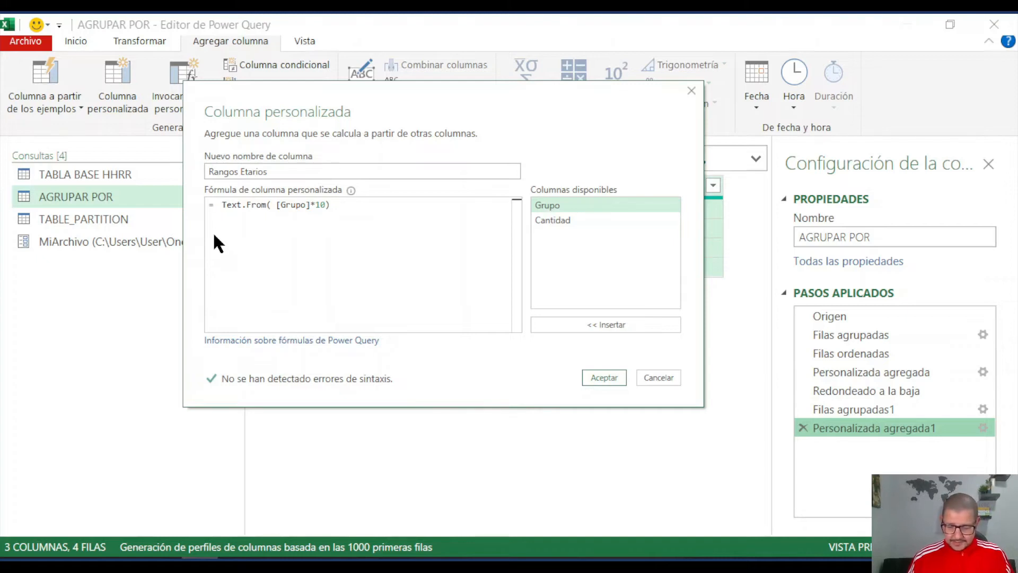
type("\"\"")
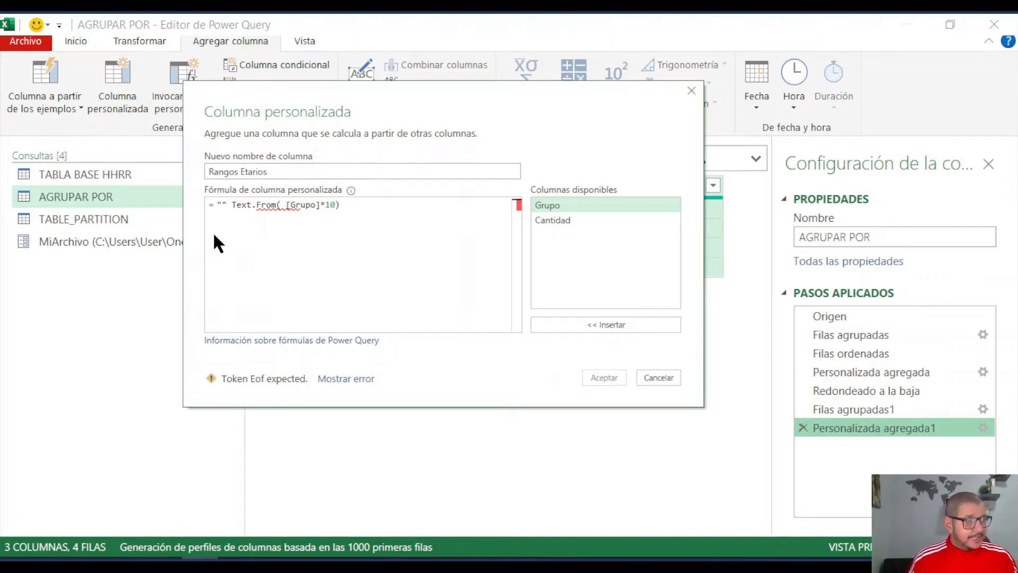
type("De\"")
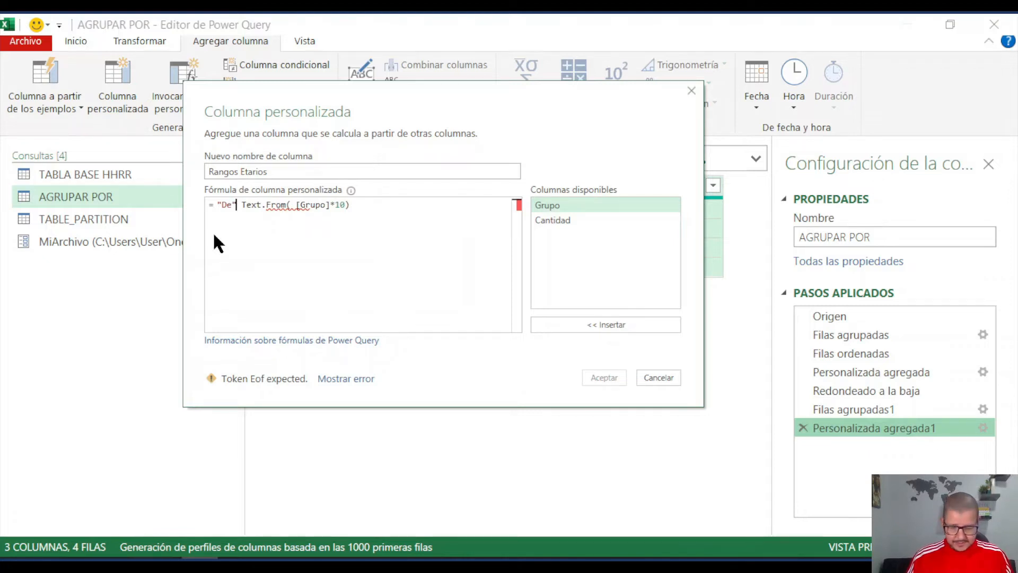
type(" &")
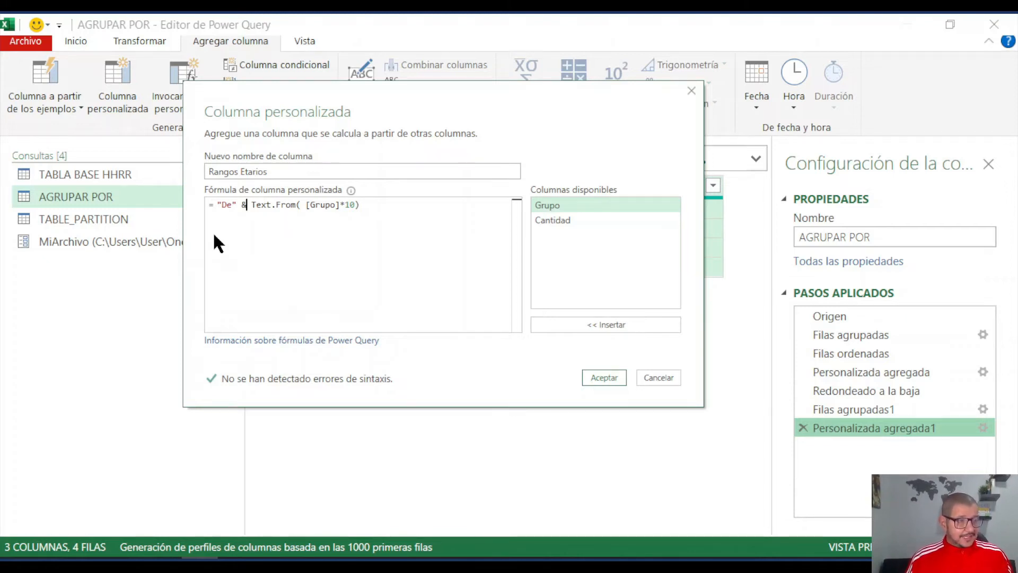
left_click(232, 204)
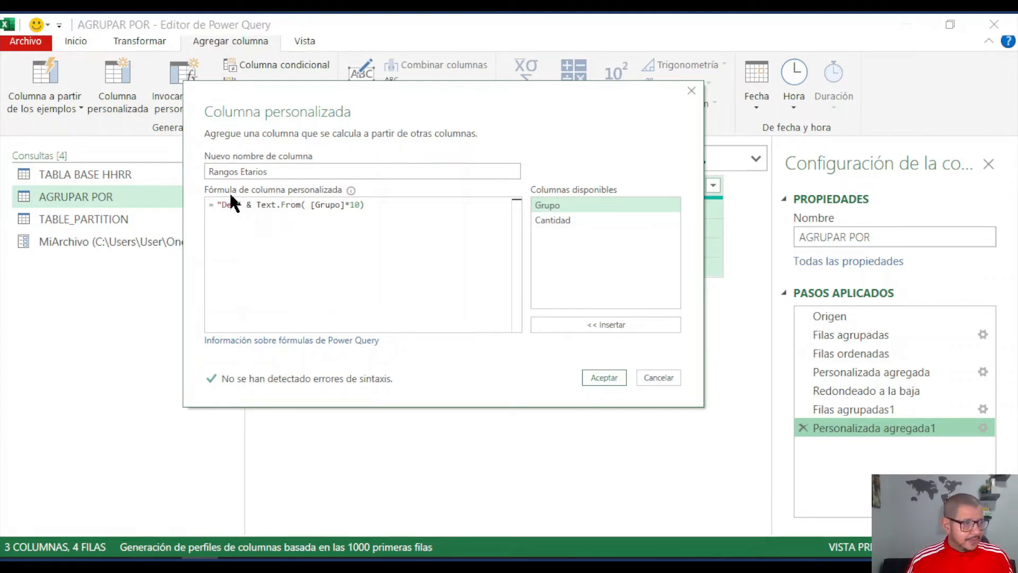
- Append & " a " to the end of the Rangos Etarios formula, with a space on each side of the letter
left_click(369, 213)
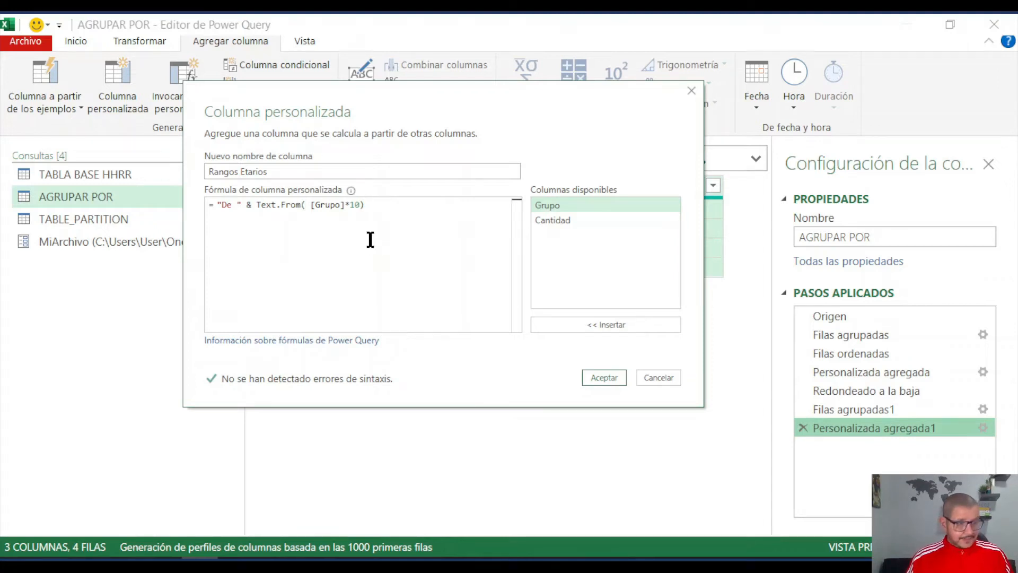
type("& ")
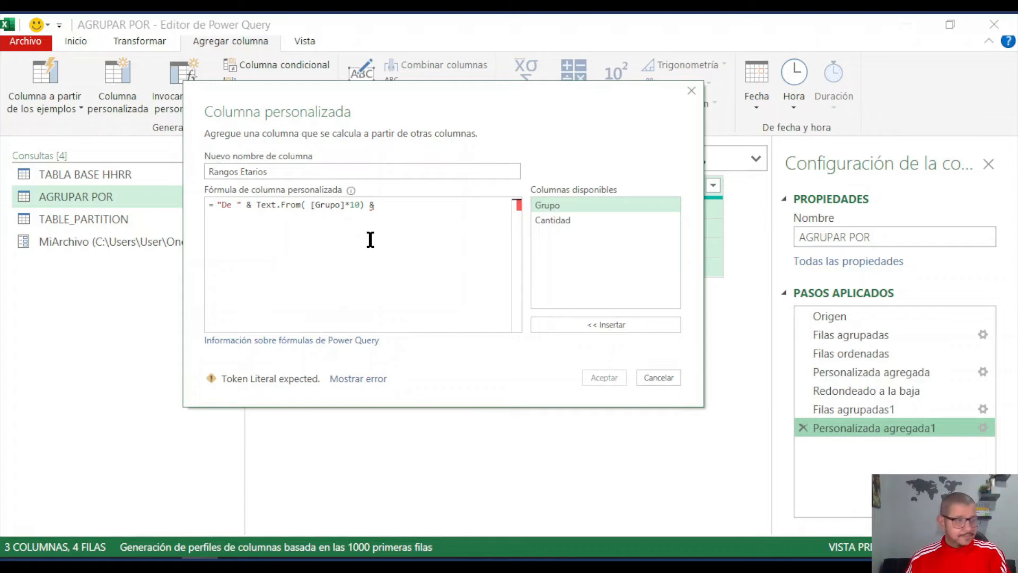
type("\"\"")
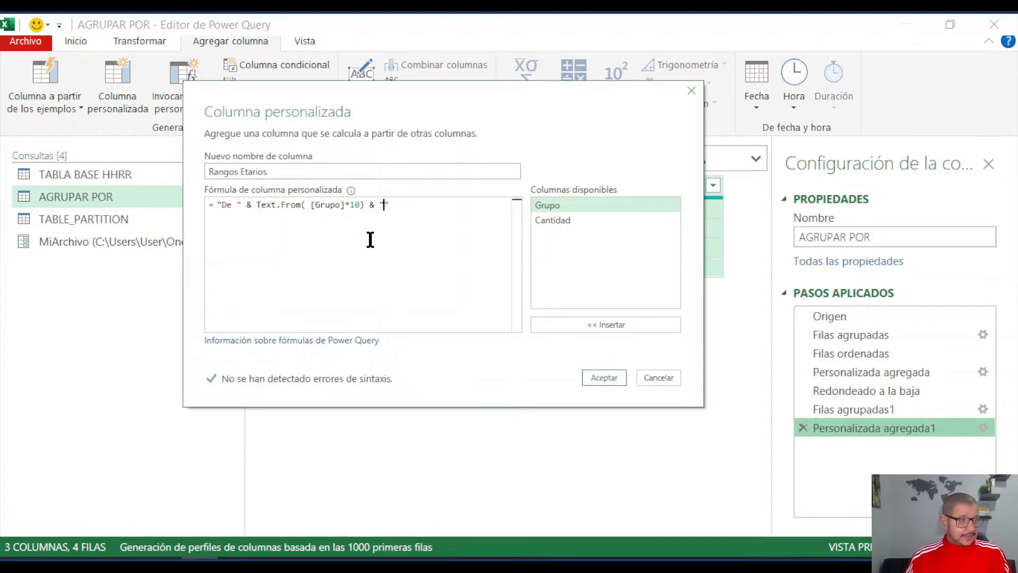
type("a")
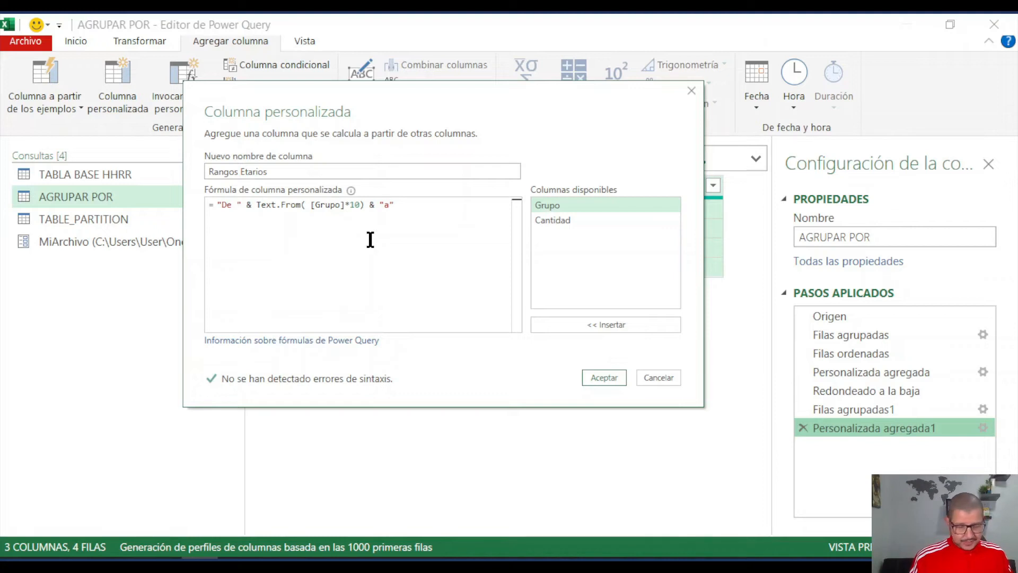
key("Left")
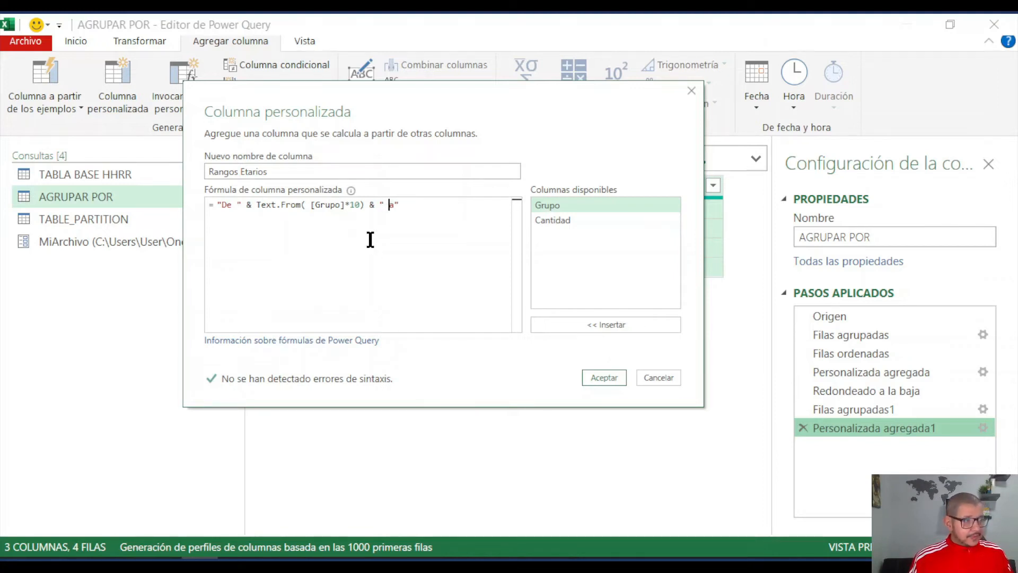
key("Right")
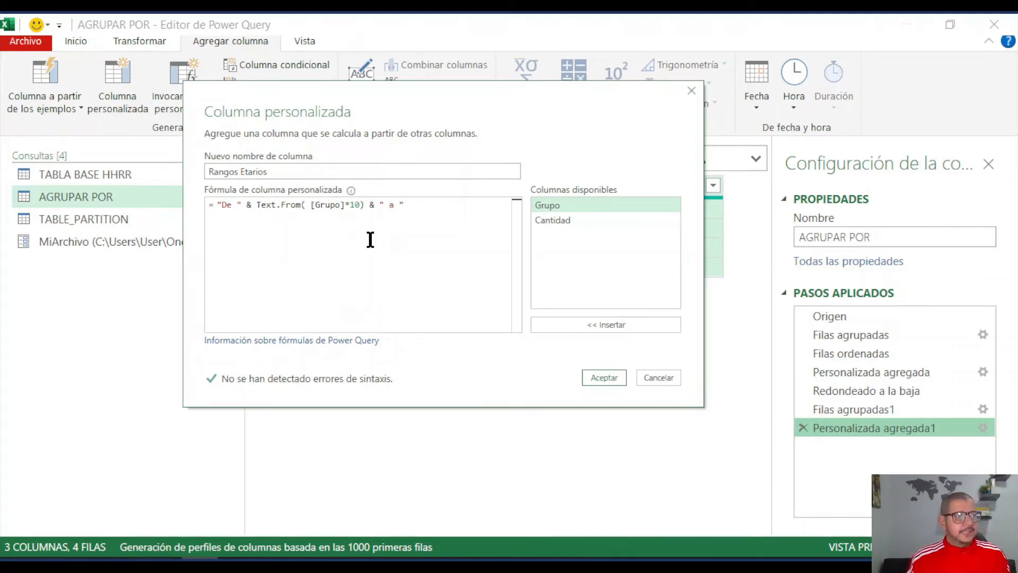
left_click(418, 205)
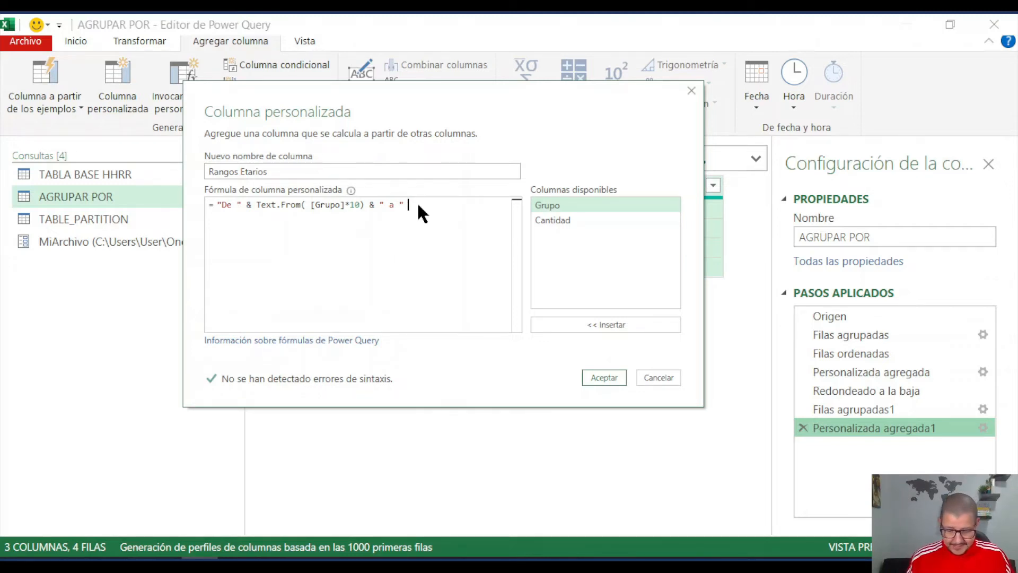
- Extend the Rangos Etarios formula with & ([Grupo]*10)+9 as the upper limit of the range
type("&")
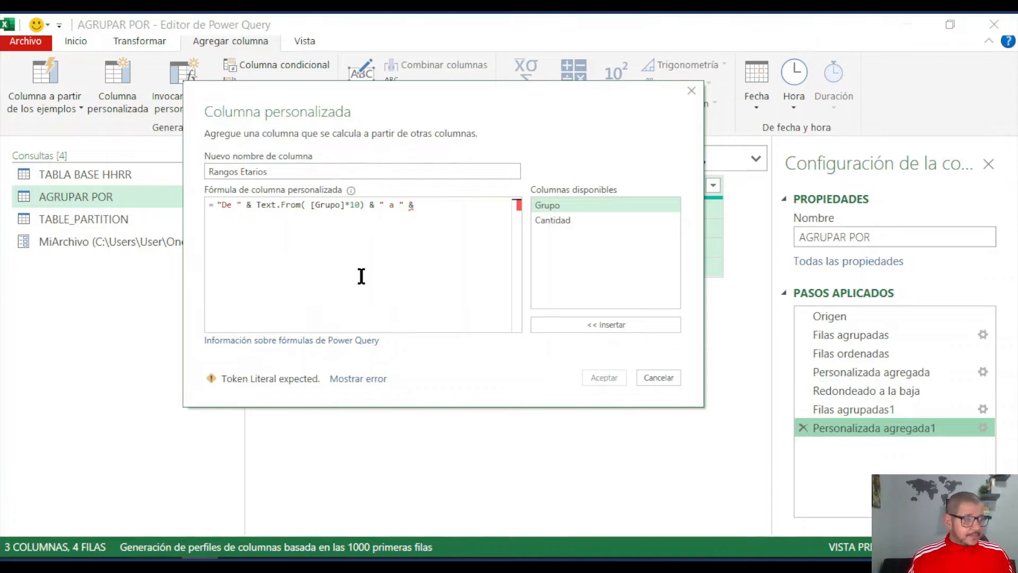
double_click(549, 206)
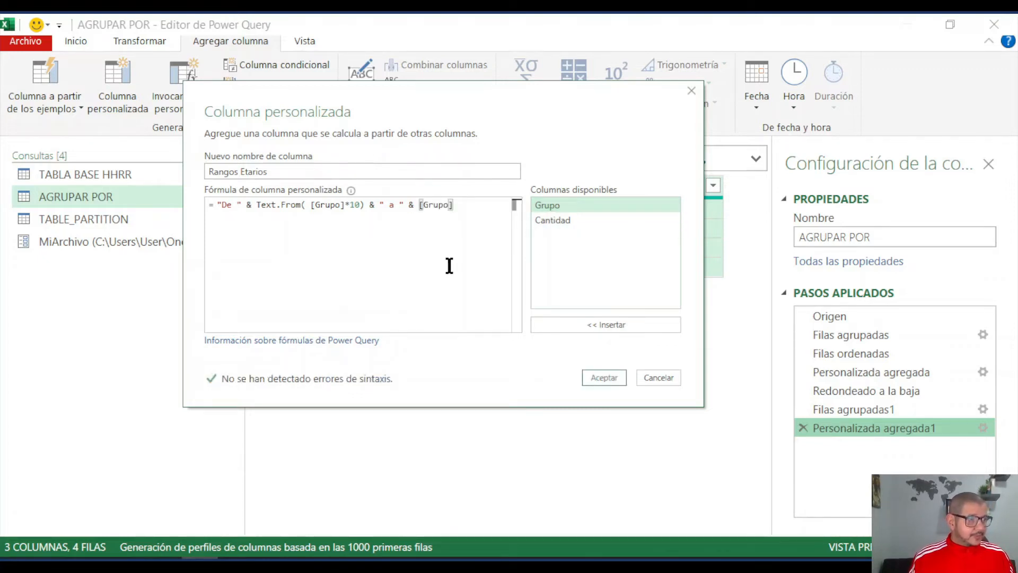
type("*10")
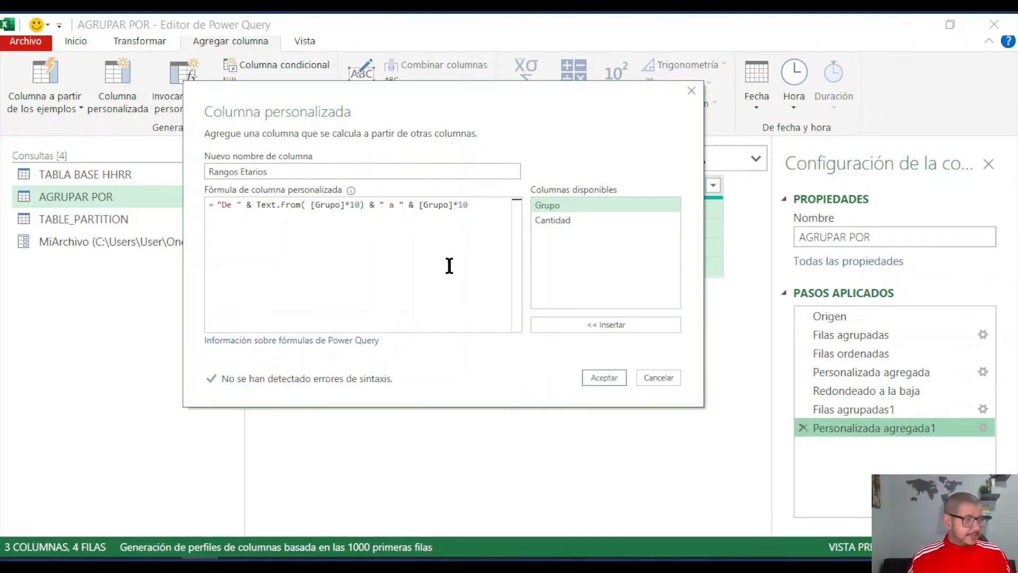
left_click(419, 207)
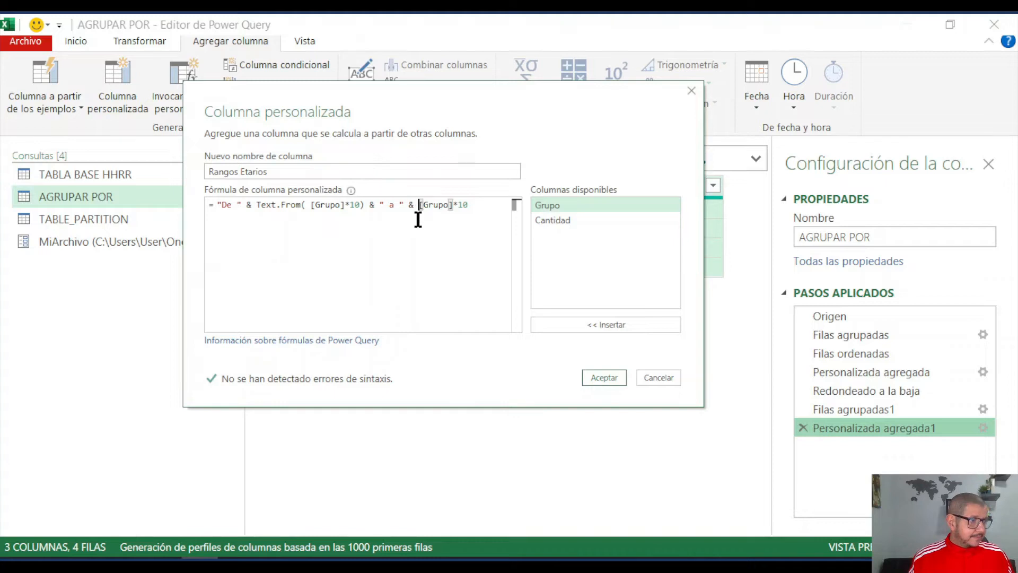
type("(")
left_click(473, 205)
type(")")
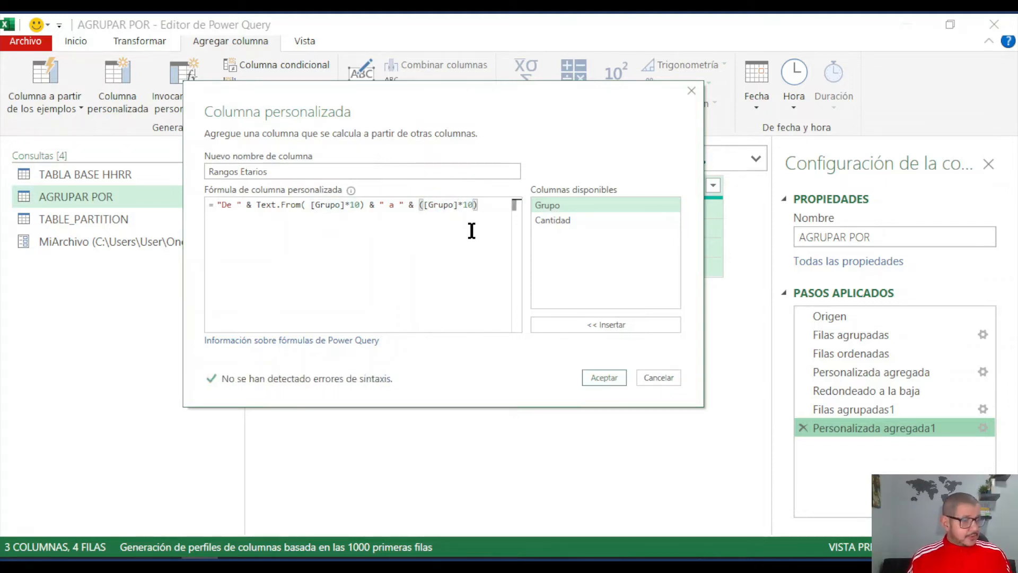
type("+")
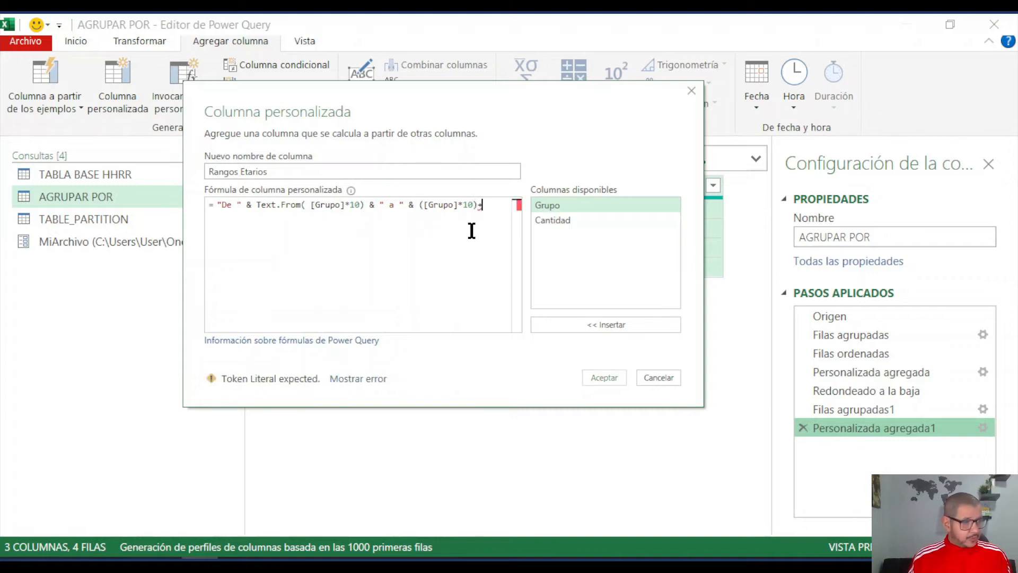
type("9")
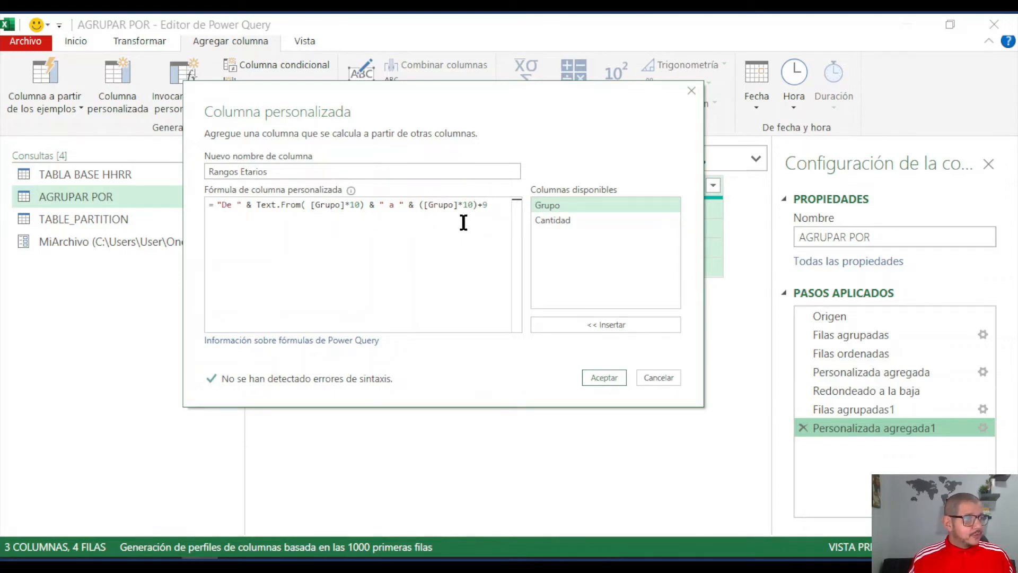
- Wrap ([Grupo]*10)+9 in Text.From in the Rangos Etarios formula and apply the change
left_click_drag(464, 118, 423, 262)
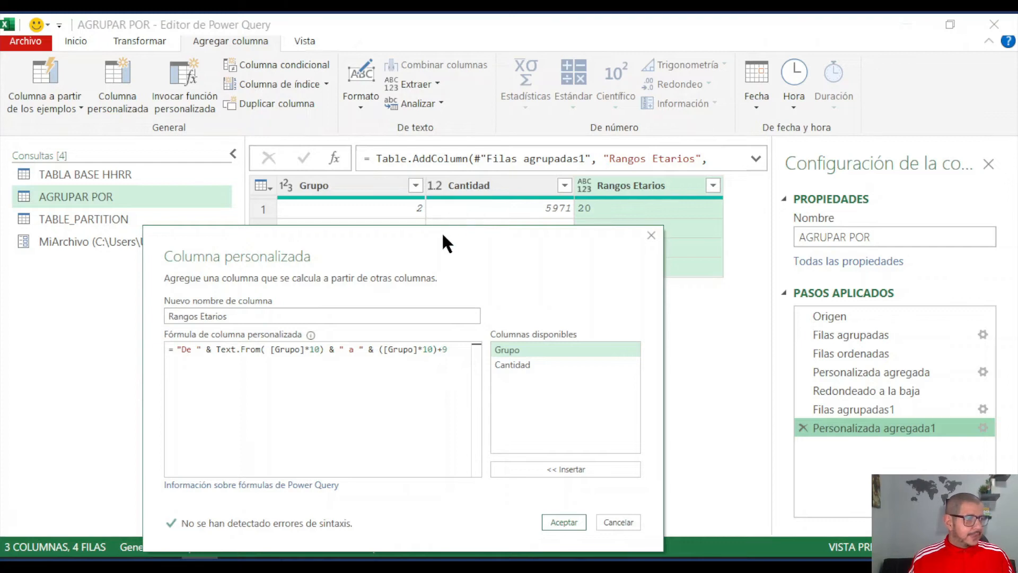
left_click_drag(439, 249, 479, 121)
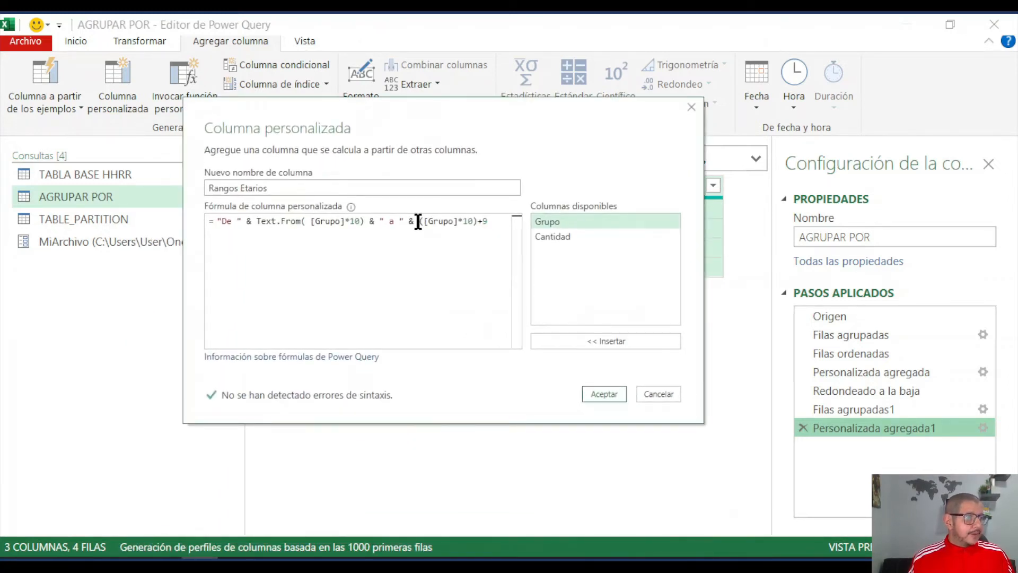
left_click(418, 221)
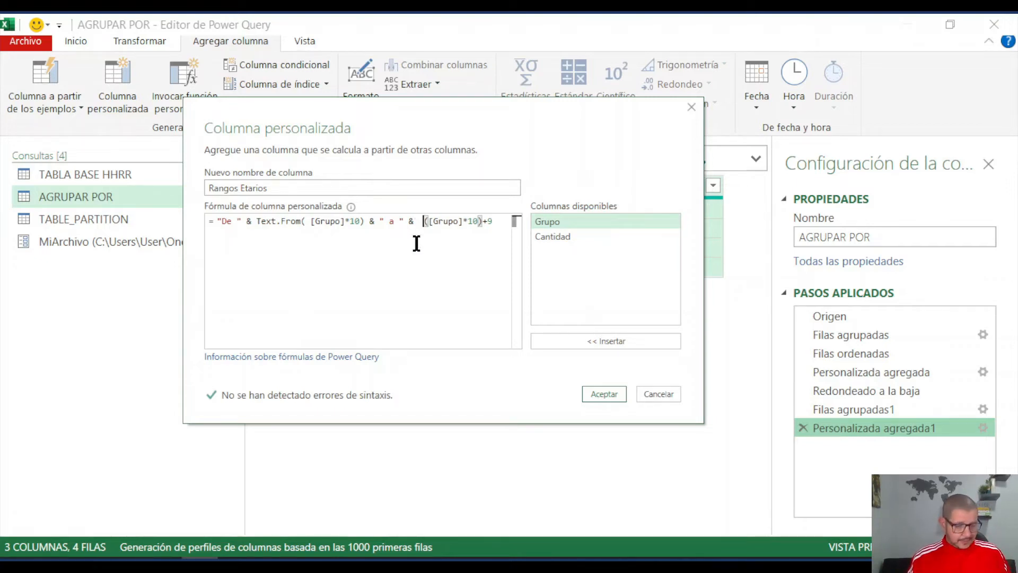
type("text")
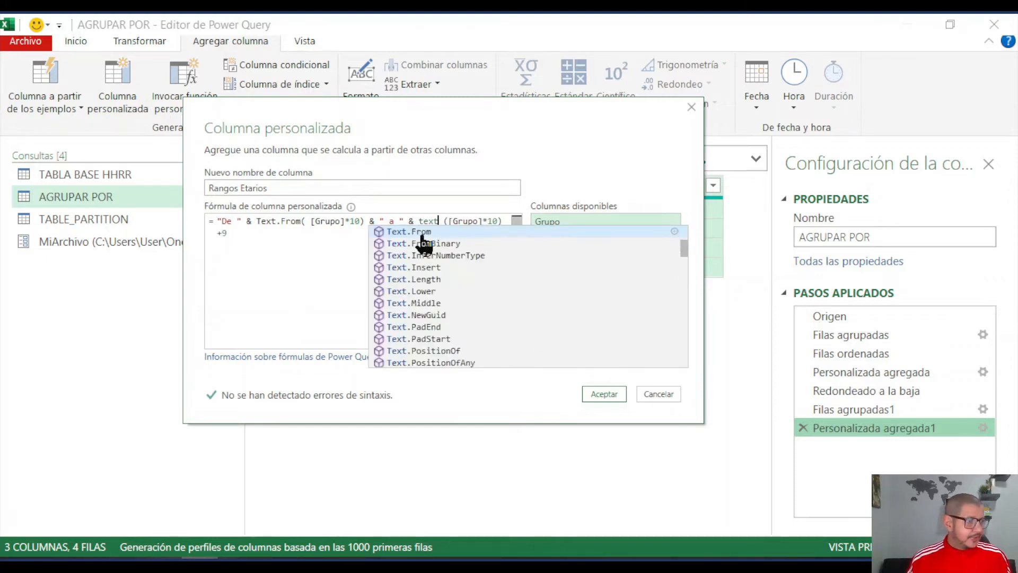
key("Tab")
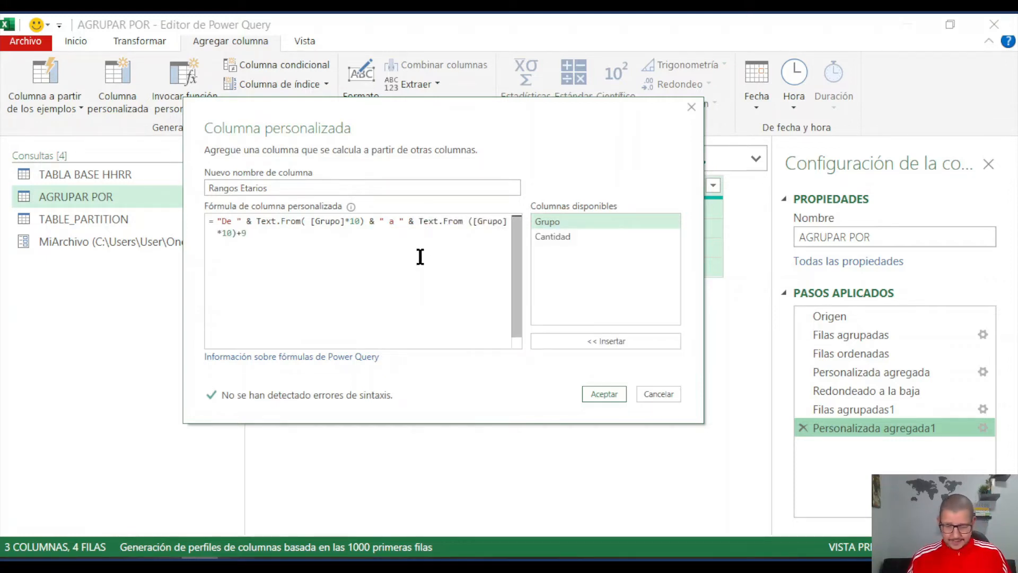
type("(")
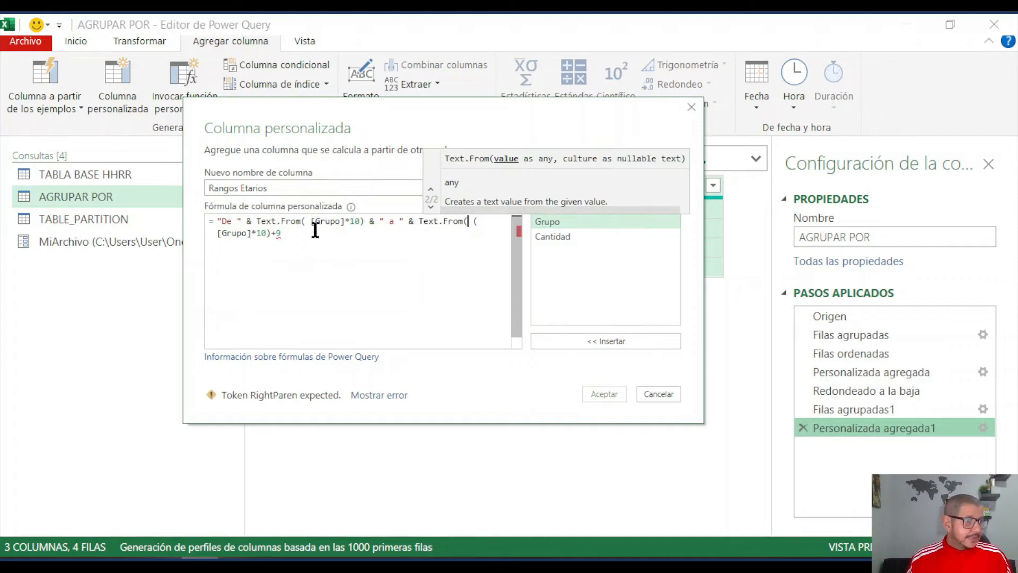
left_click(300, 237)
type(")")
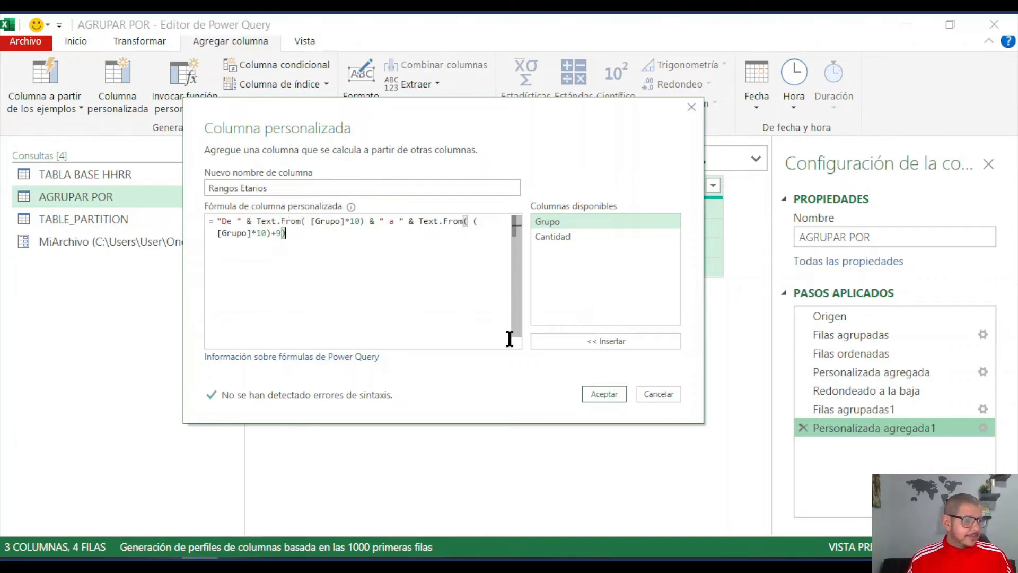
left_click(603, 395)
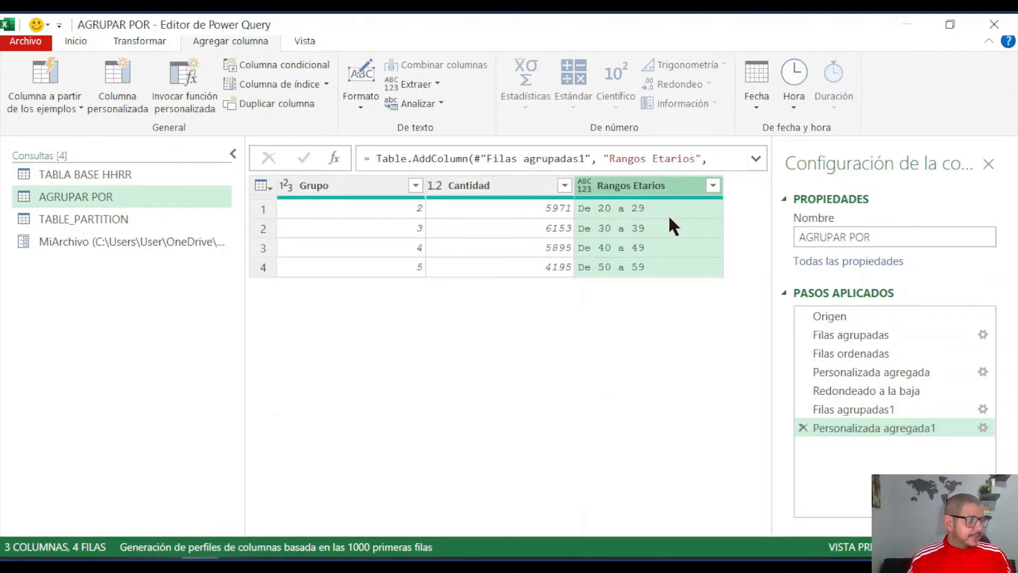
- Remove the Grupo column from the AGRUPAR POR query
left_click(357, 183)
right_click(357, 183)
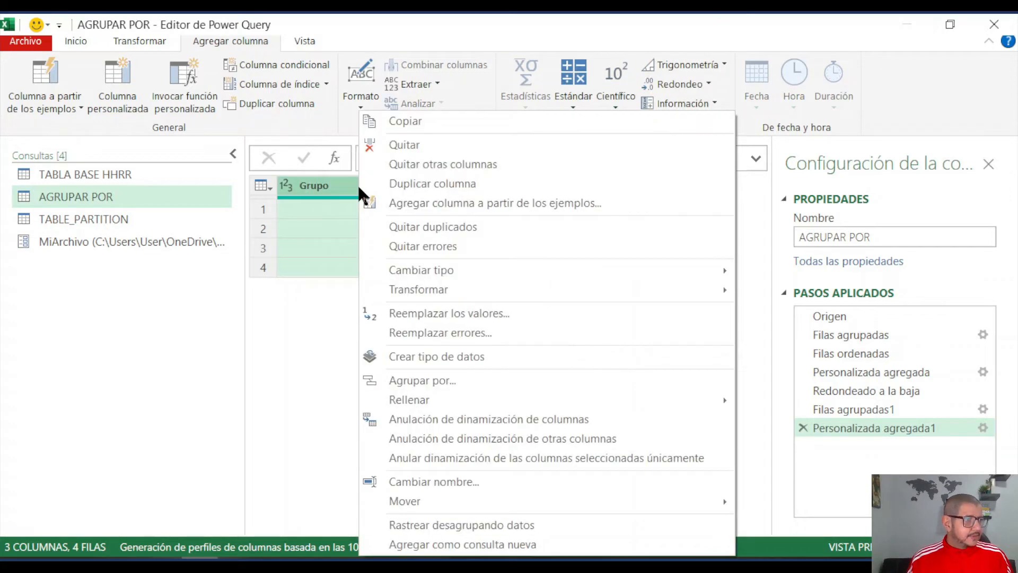
left_click(406, 145)
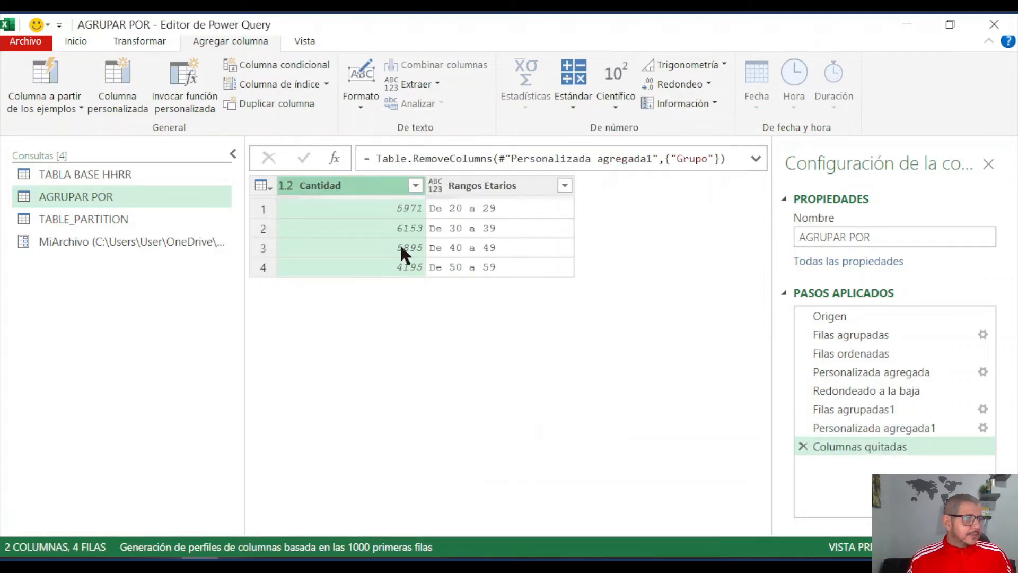
- Move the Rangos Etarios column before Cantidad and set its data type to Texto
mouse_move(487, 187)
left_mouse_down()
mouse_move(339, 197)
mouse_move(330, 188)
left_mouse_up()
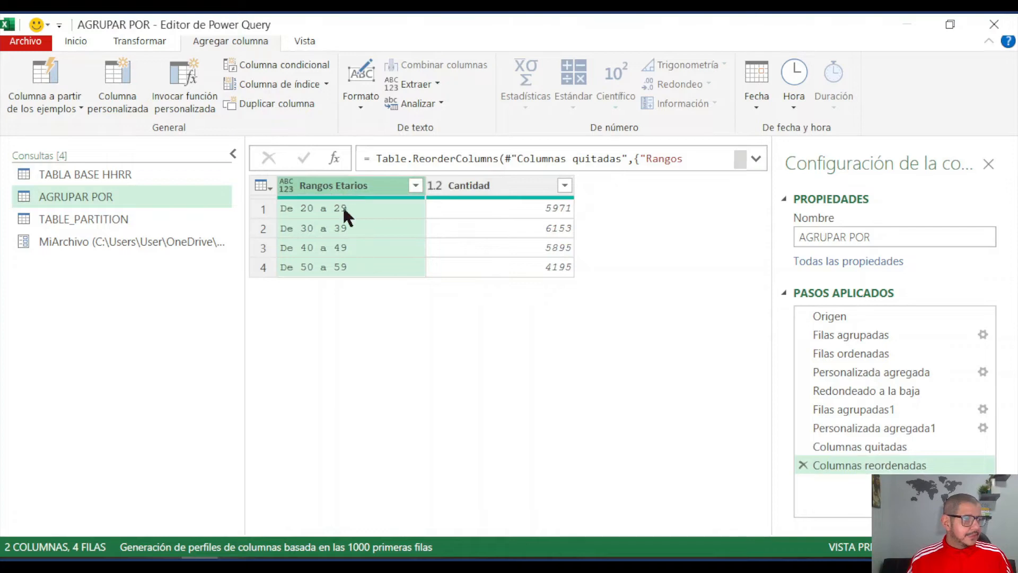
left_click(289, 191)
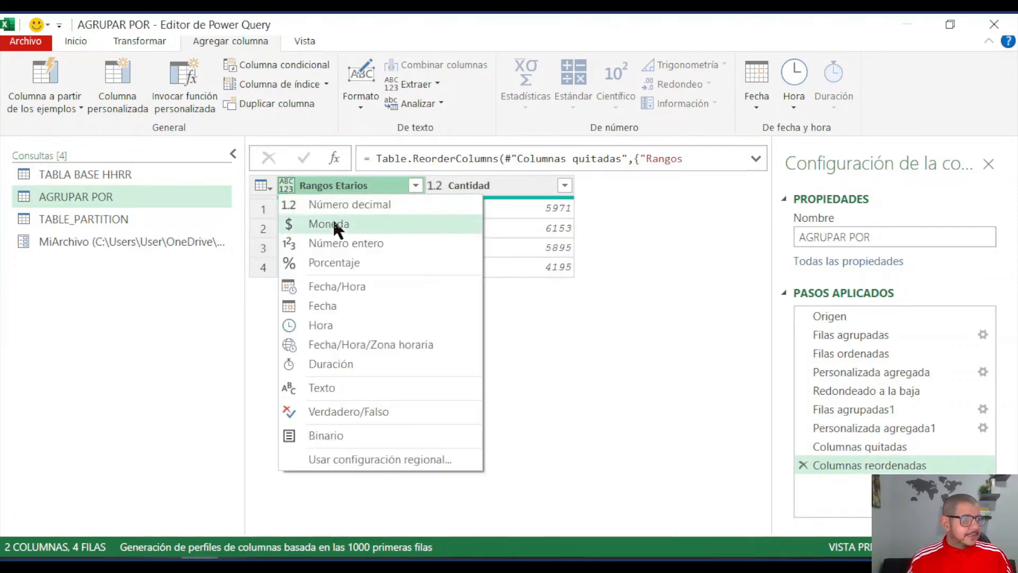
left_click(337, 386)
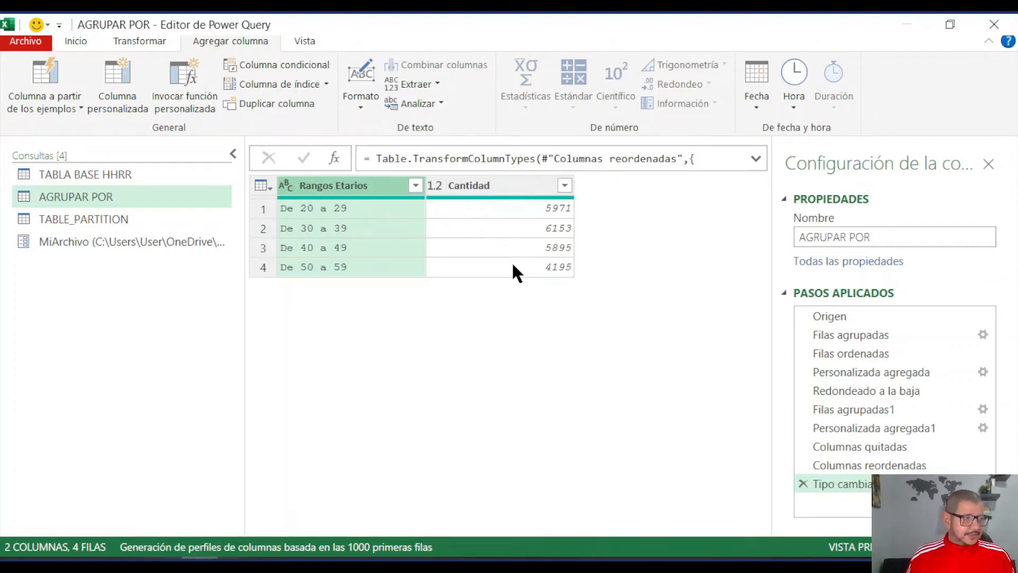
- Close the Power Query editor and load the queries into the Excel workbook
left_click(83, 43)
left_click(39, 109)
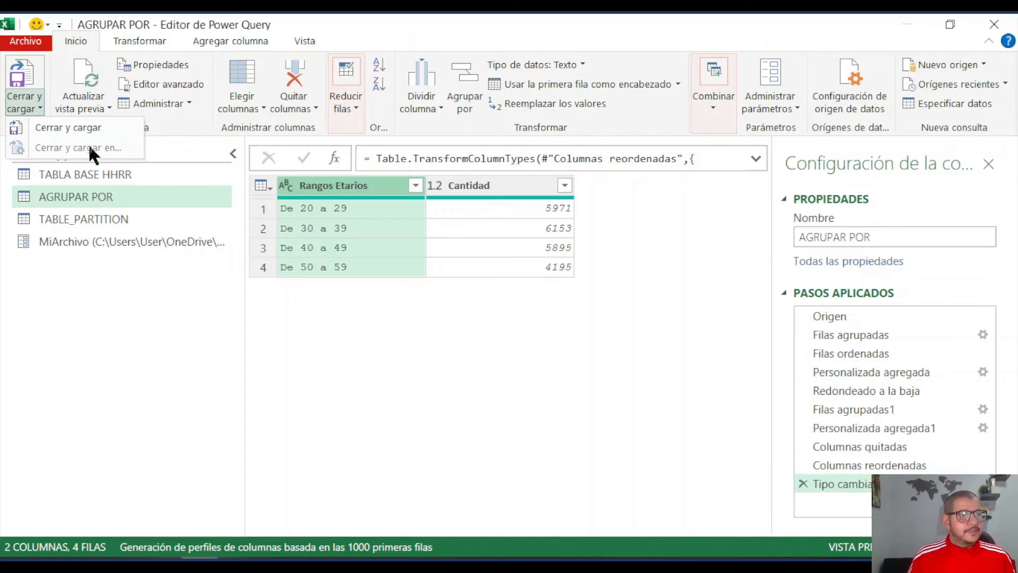
left_click(91, 126)
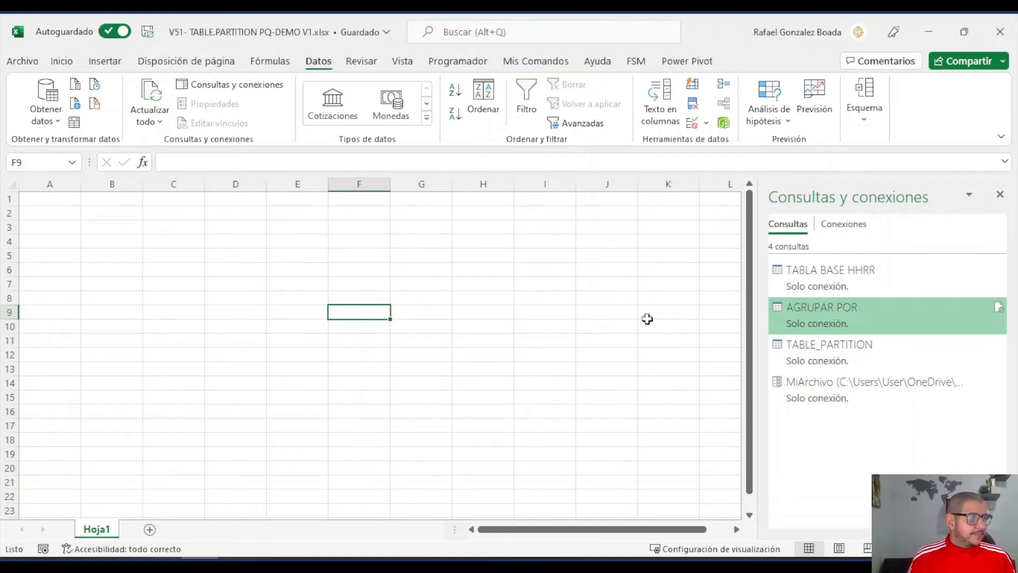
- Load the AGRUPAR POR query as a pivot chart on the existing sheet at cell C6 of Hoja1
mouse_move(829, 316)
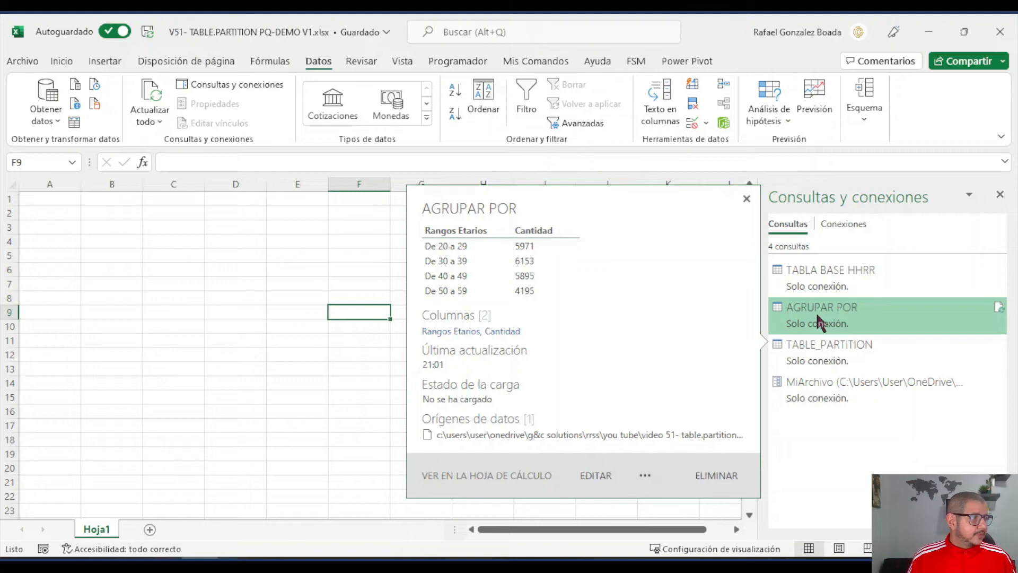
right_click(819, 322)
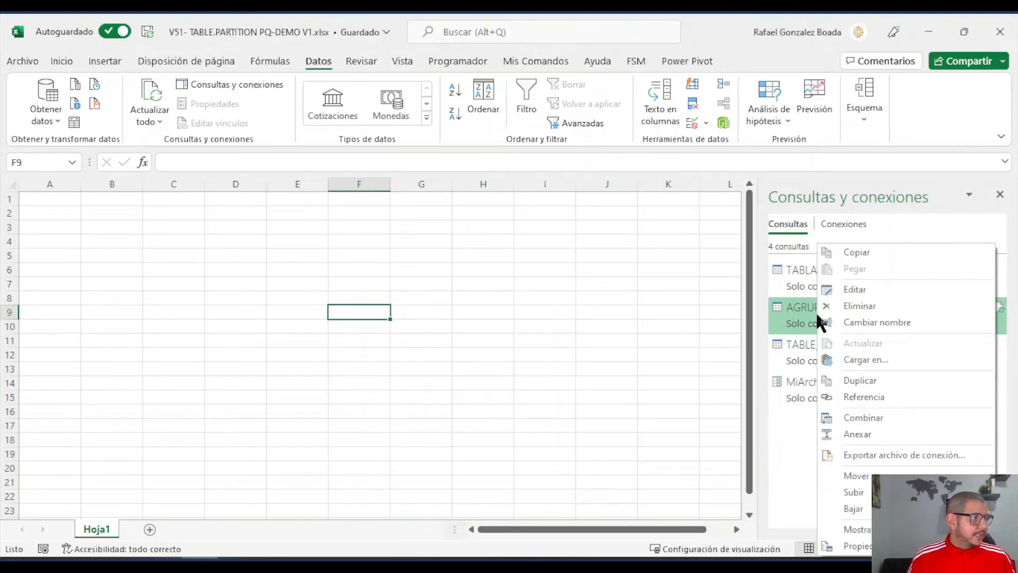
left_click(885, 359)
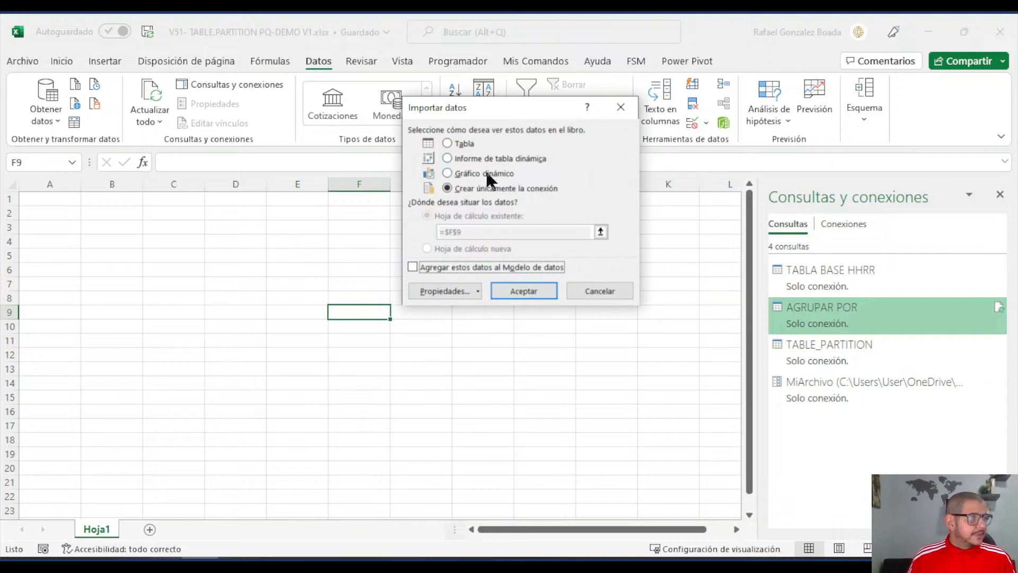
left_click(453, 171)
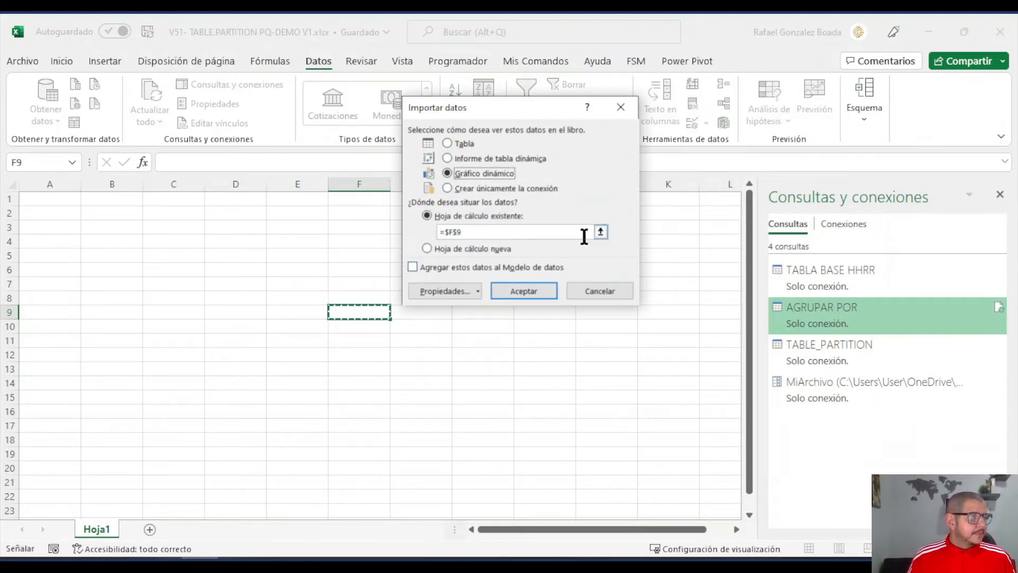
left_click(600, 231)
left_click(164, 264)
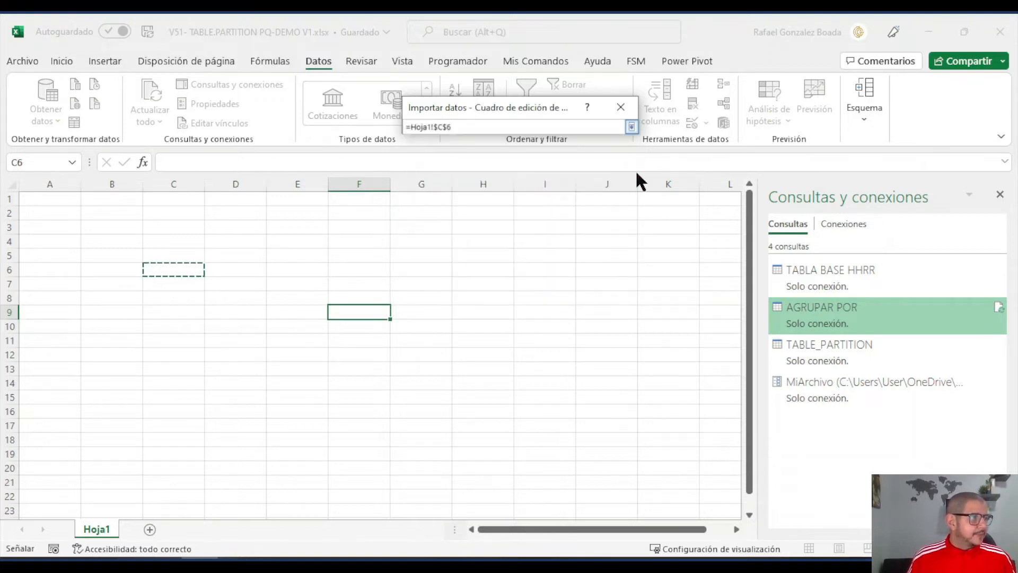
left_click(630, 127)
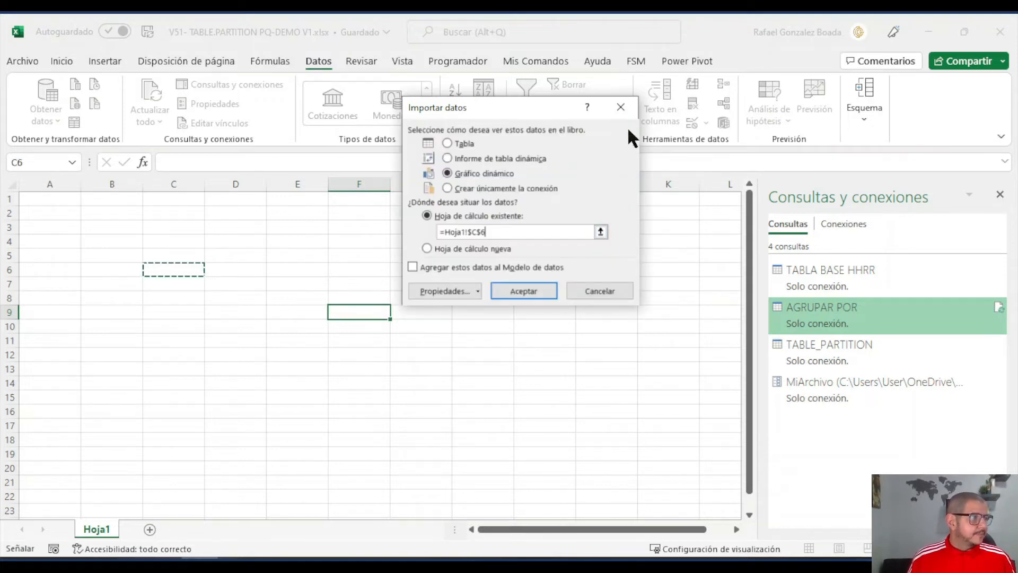
left_click(512, 289)
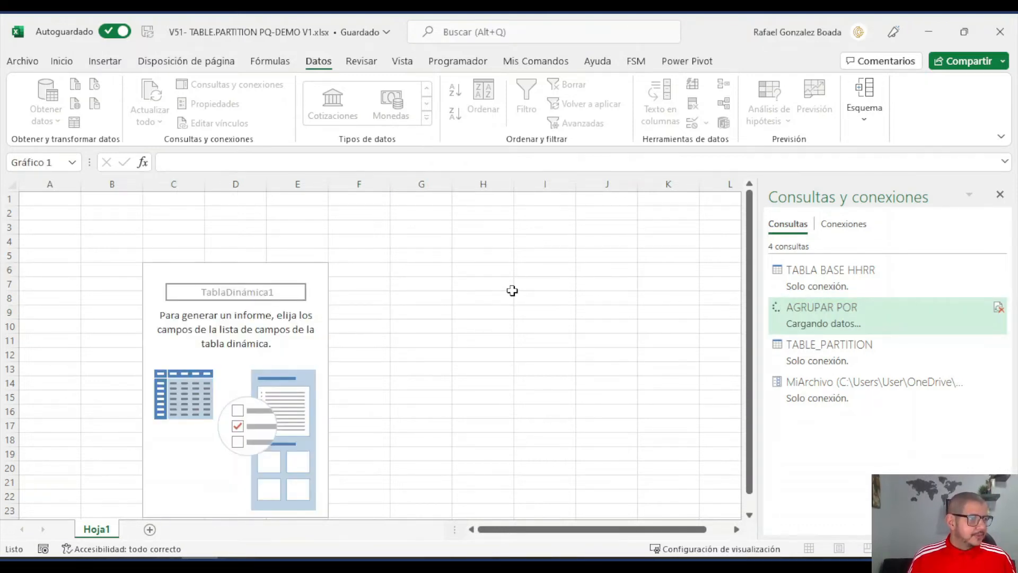
- Put Rangos Etarios on the pivot chart's category axis and Cantidad in its values, and place the chart beside the pivot table
left_click_drag(448, 320, 476, 291)
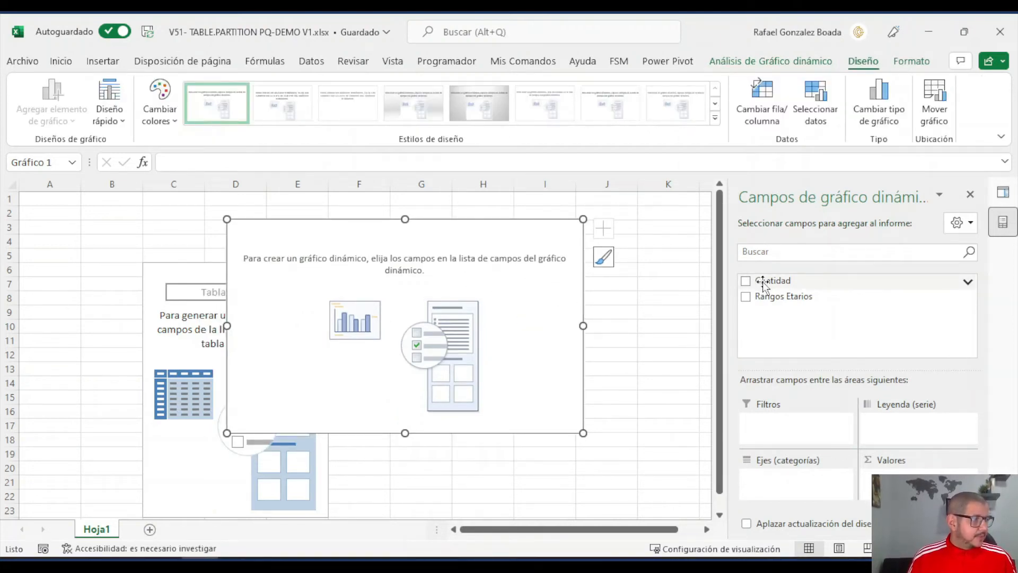
left_click_drag(774, 295, 789, 481)
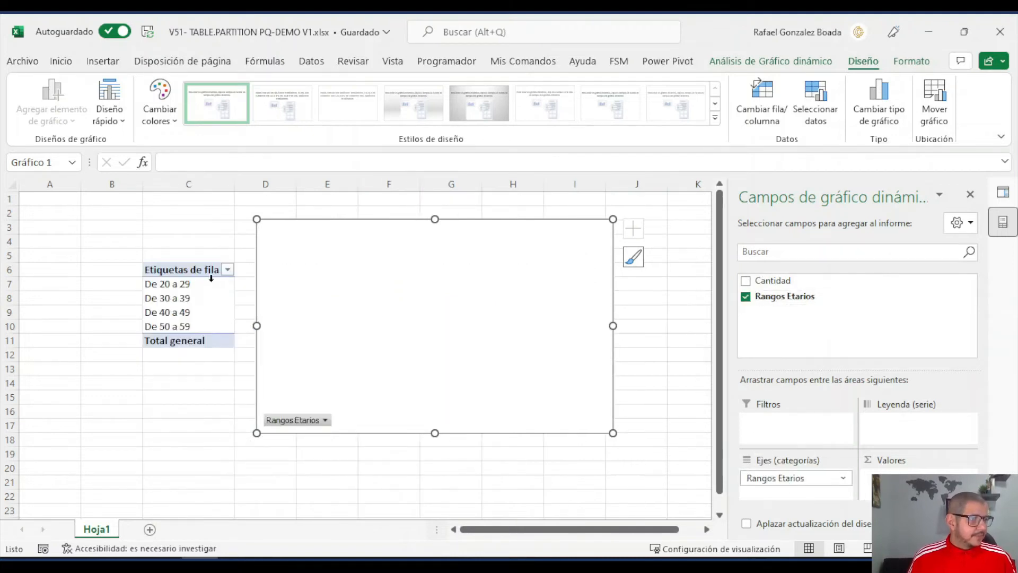
left_click_drag(777, 281, 896, 481)
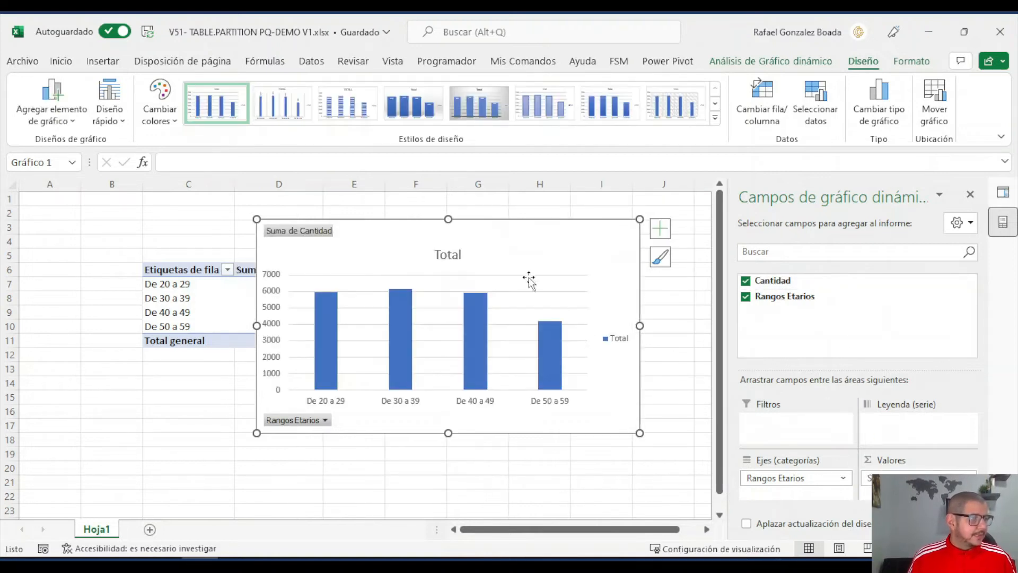
left_click_drag(518, 255, 641, 250)
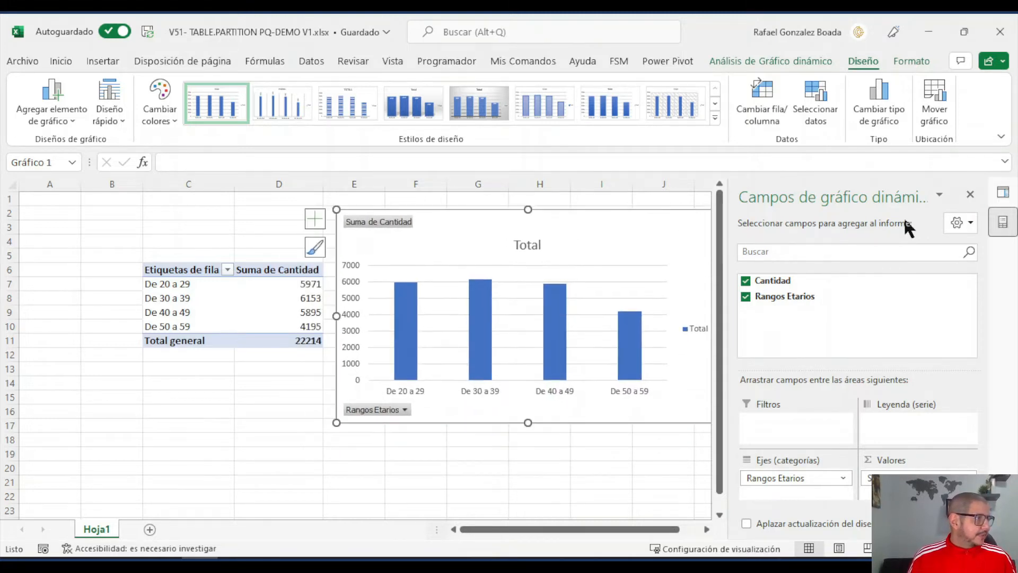
left_click(969, 196)
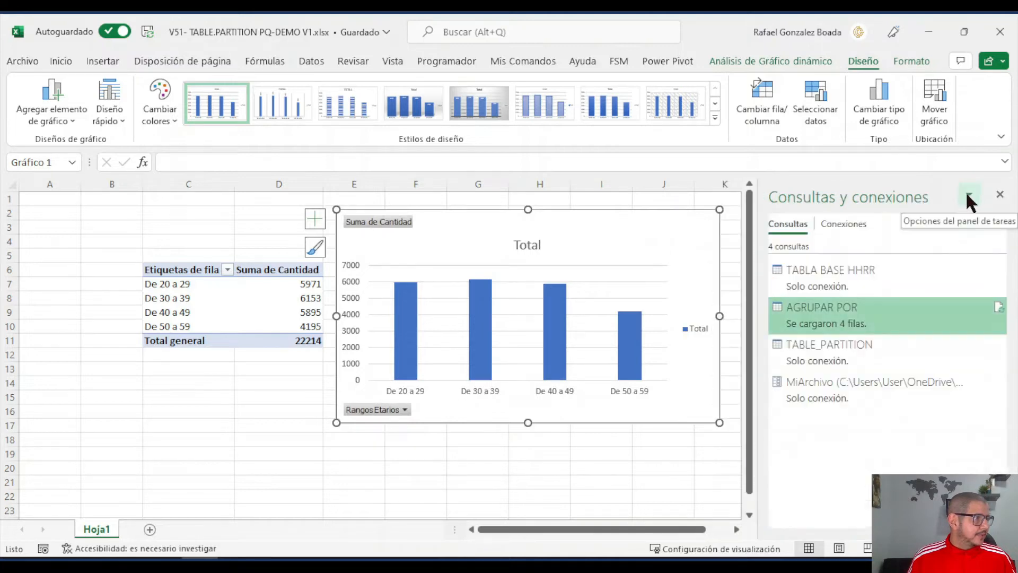
mouse_move(618, 234)
left_mouse_down()
mouse_move(428, 382)
mouse_move(677, 259)
mouse_move(610, 246)
left_mouse_up()
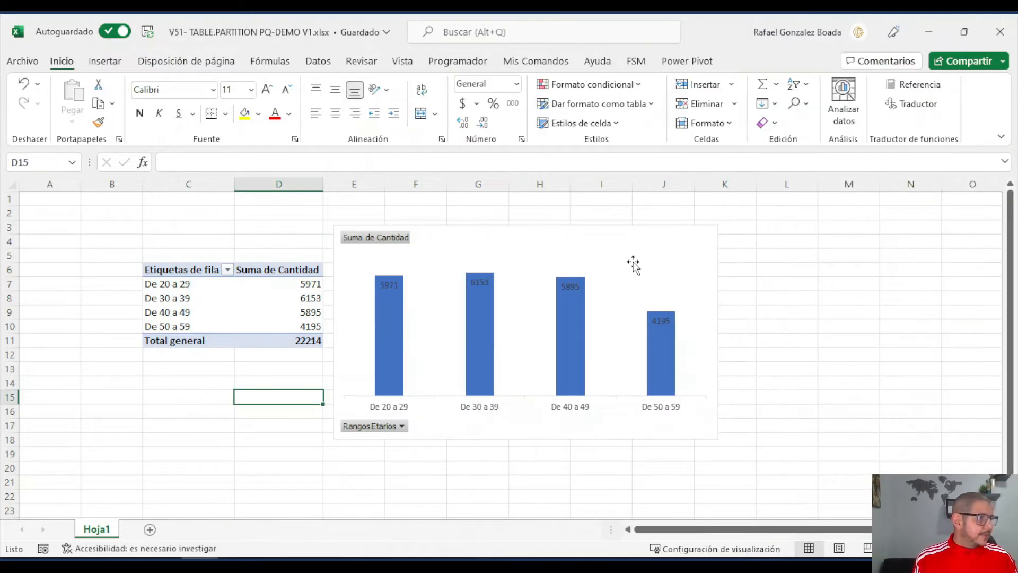
- Remove the chart's title, legend, value axis and gridlines, and show data labels inside the column ends
left_click(677, 248)
left_click_drag(678, 248, 677, 242)
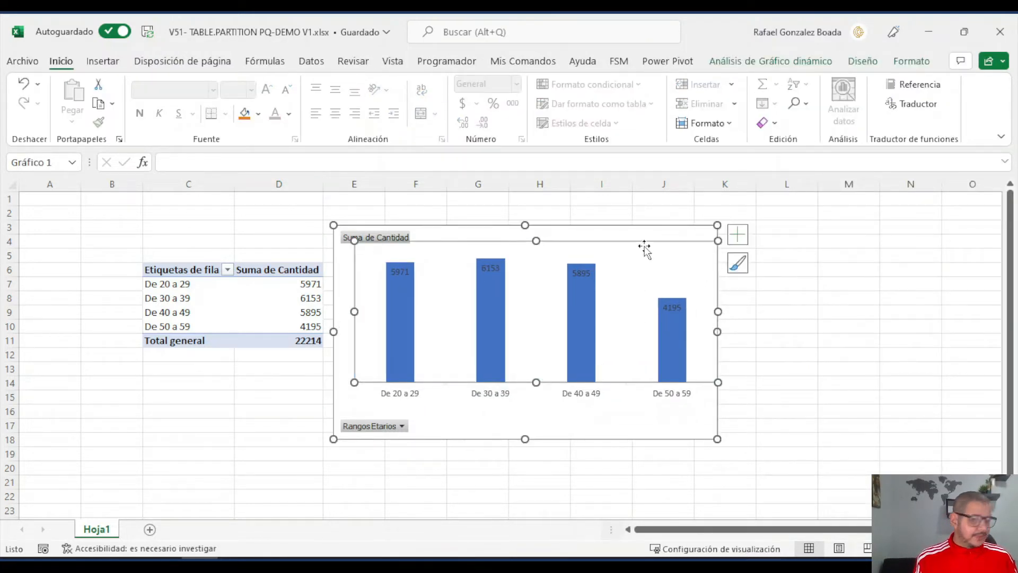
left_click(825, 342)
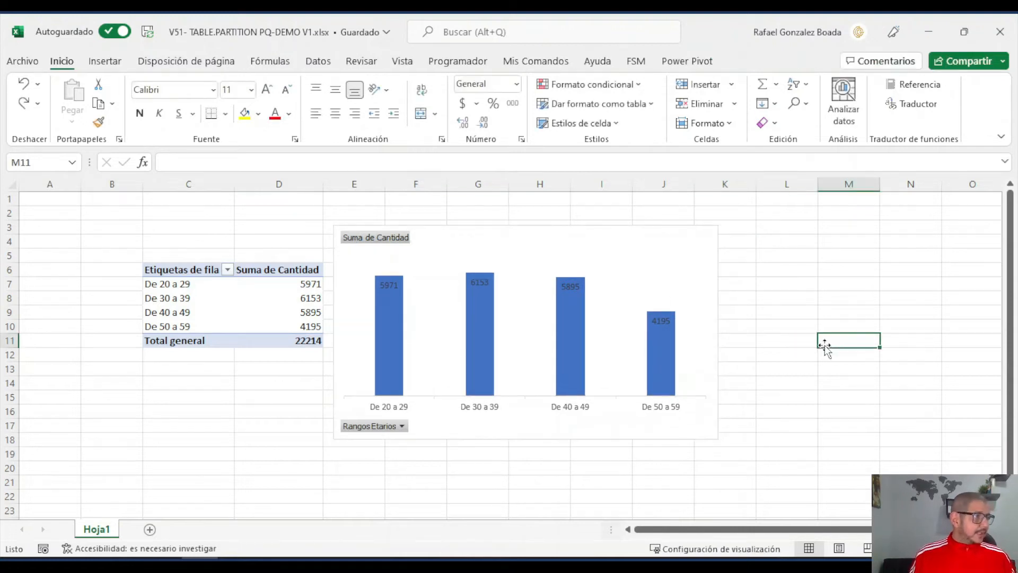
- Format the chart's data labels in white bold text
left_click(480, 281)
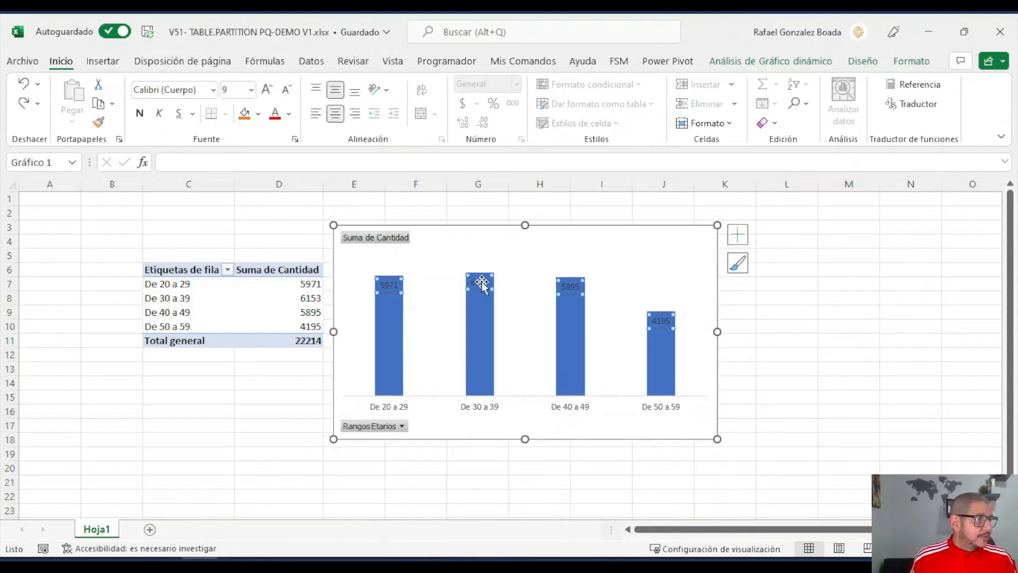
left_click(289, 117)
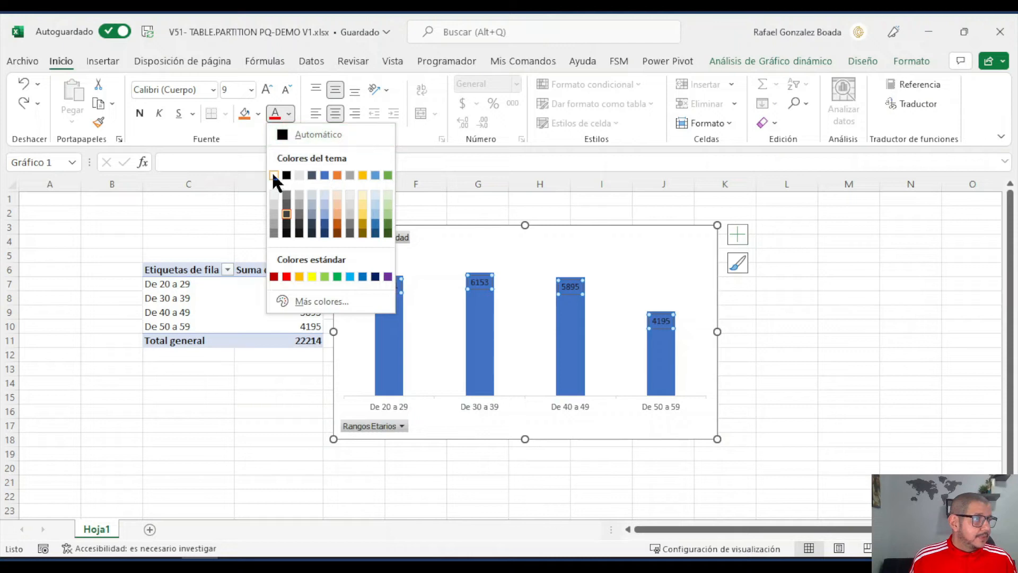
left_click(275, 174)
left_click(139, 113)
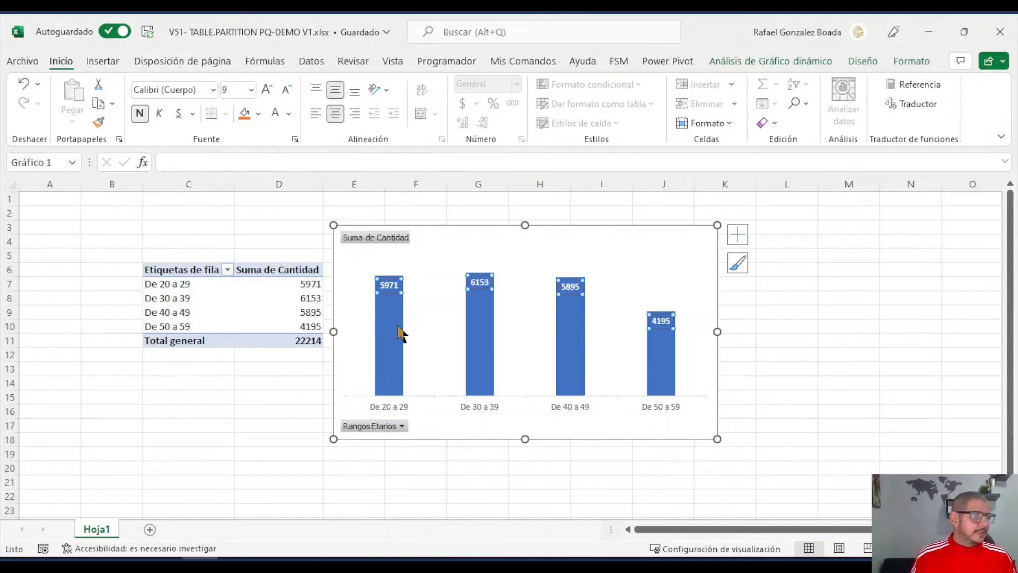
left_click(264, 400)
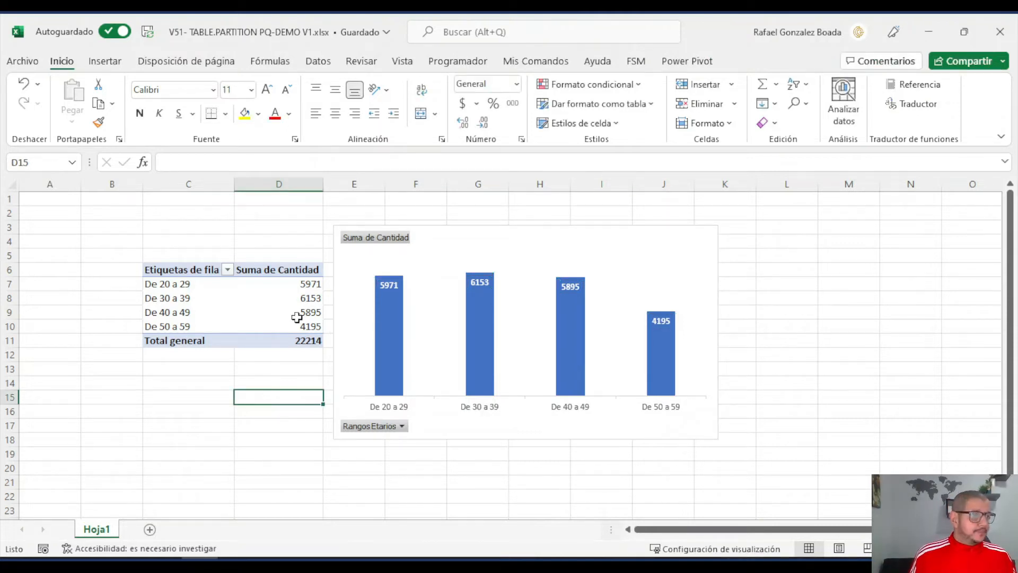
- Apply the thousands separator without decimals to the pivot table's Suma de Cantidad values in D7:D11
left_click_drag(316, 287, 305, 337)
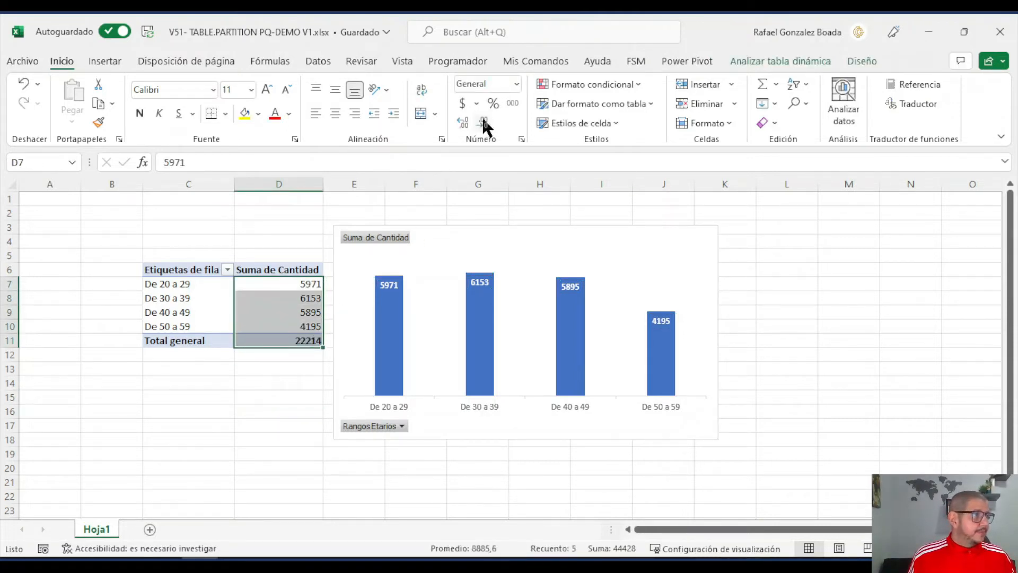
left_click(512, 103)
left_click(290, 403)
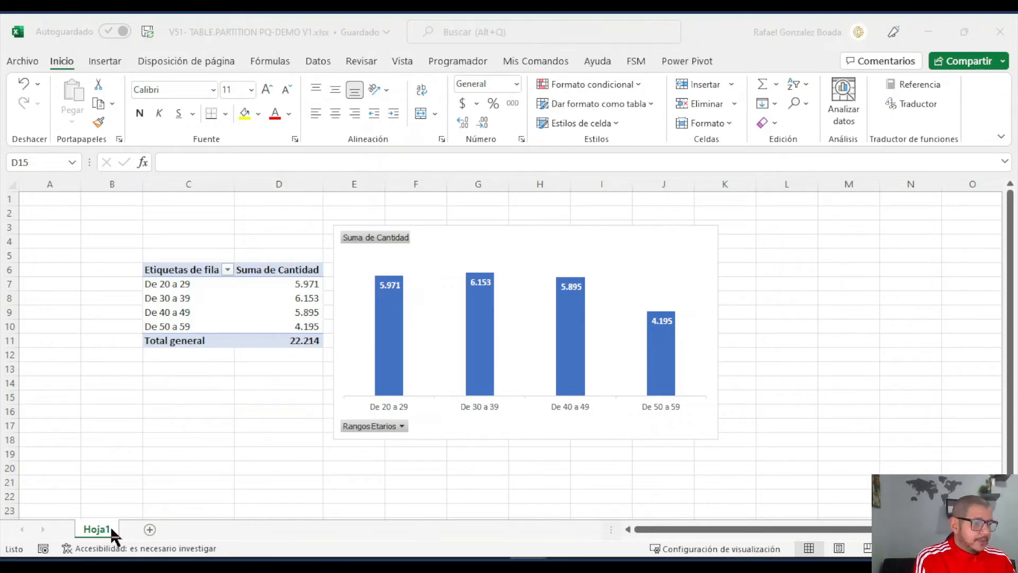
- Rename the sheet Hoja1 as AGRUPAR POR
double_click(96, 529)
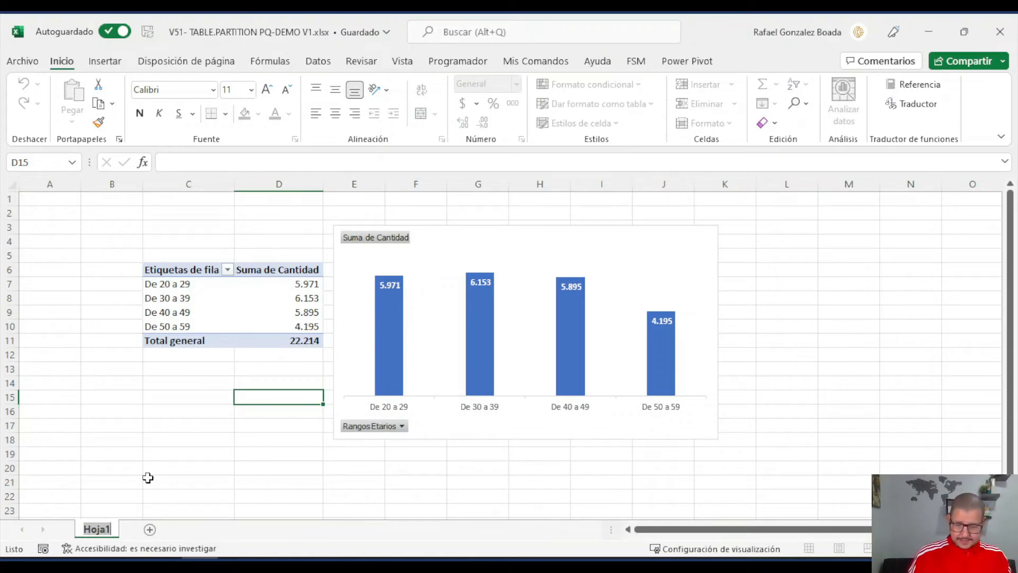
type("agr")
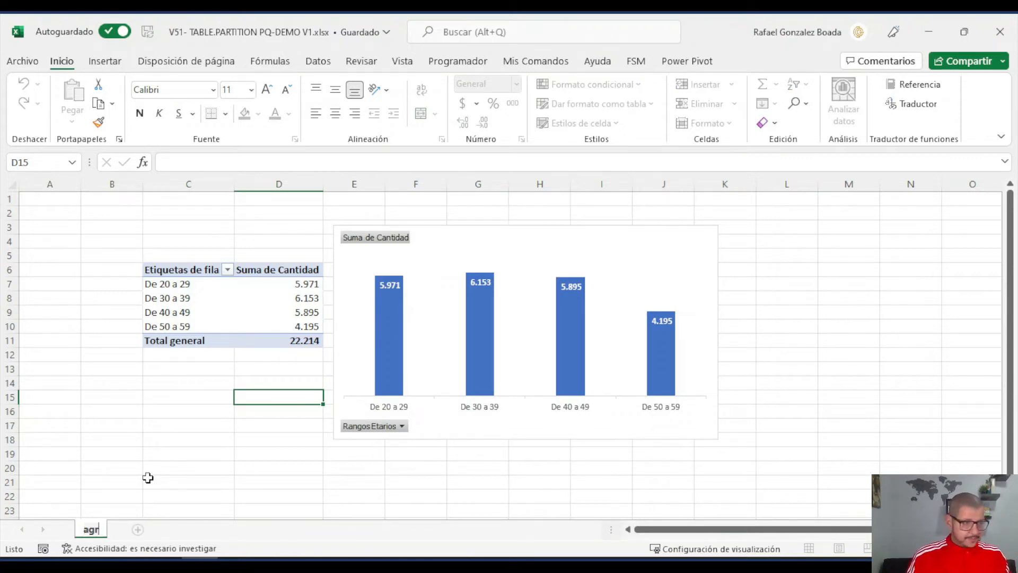
key("BackSpace")
key("BackSpace")
key("BackSpace")
type("AG")
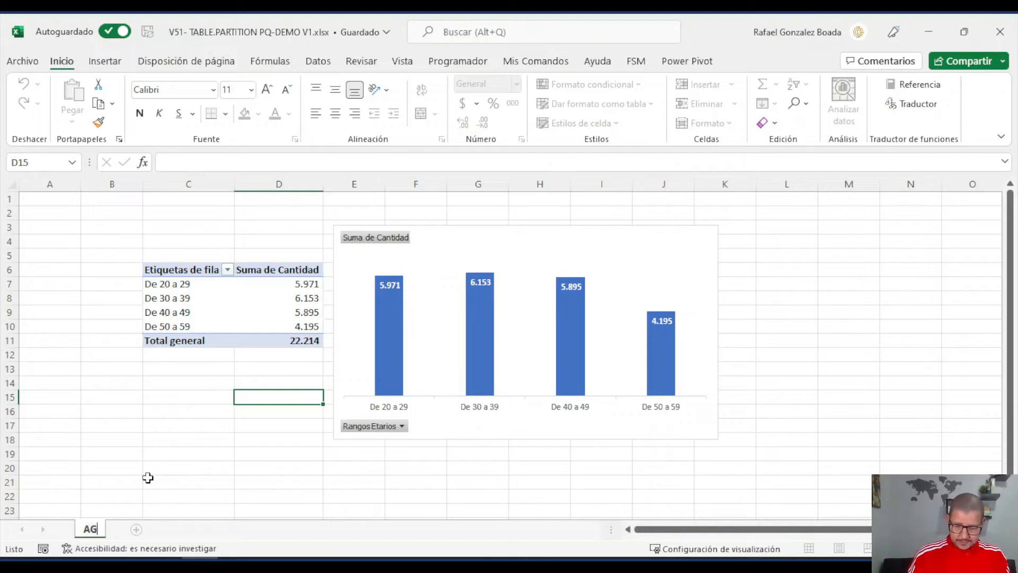
type("RUPAR POR")
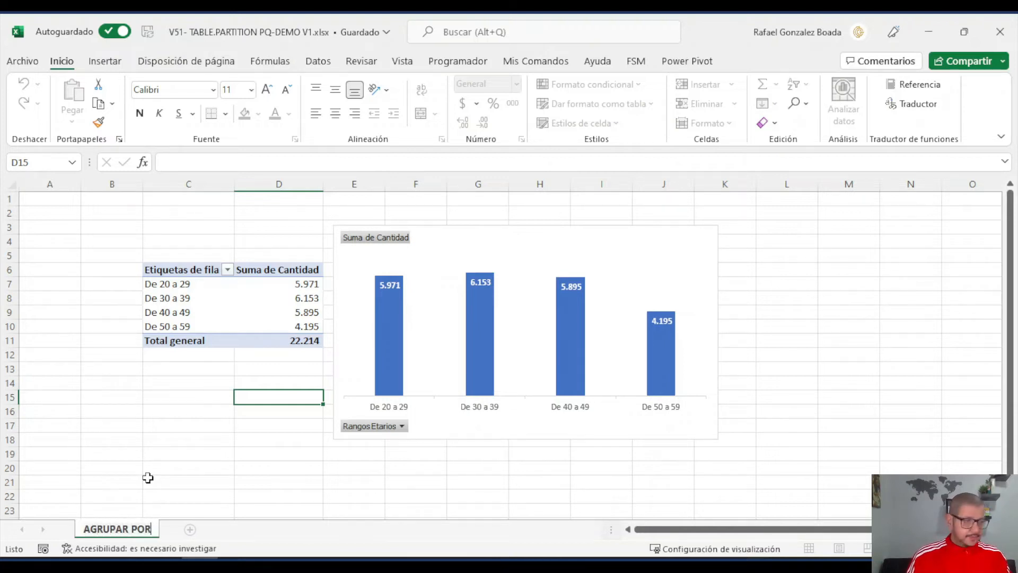
left_click(148, 478)
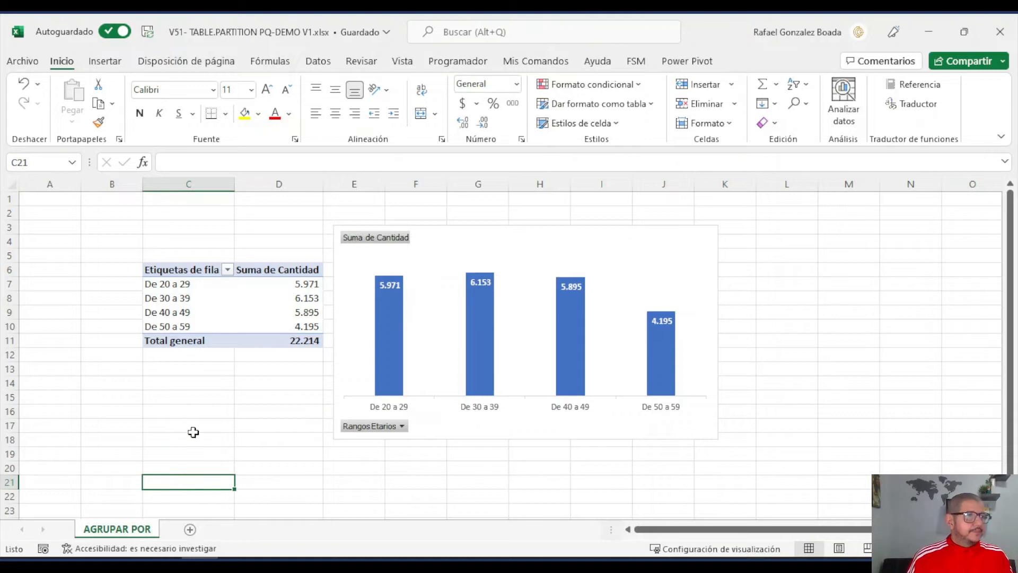
- Open the Power Query editor and show the TABLE_PARTITION query
left_click(318, 58)
left_click(57, 121)
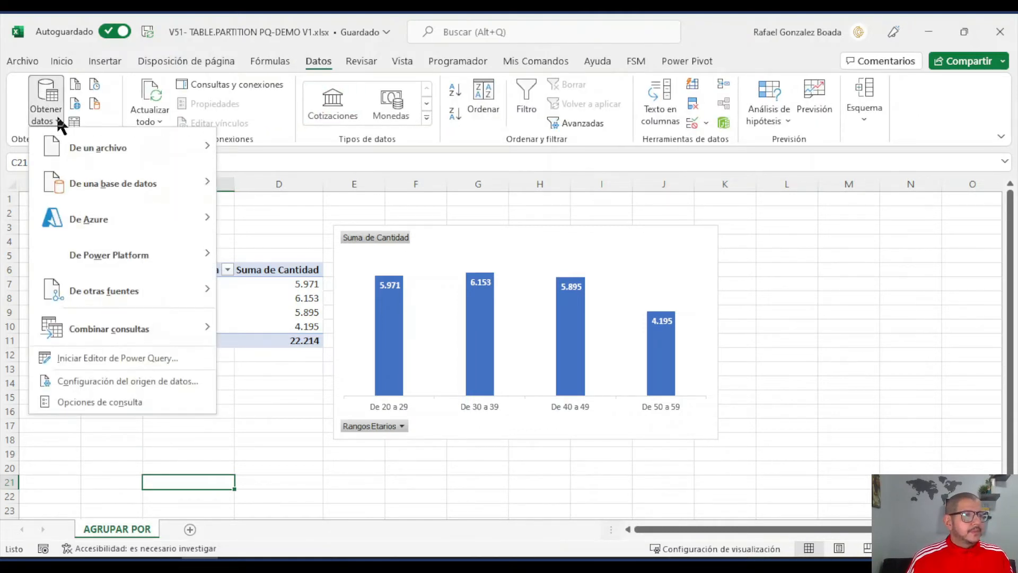
left_click(123, 358)
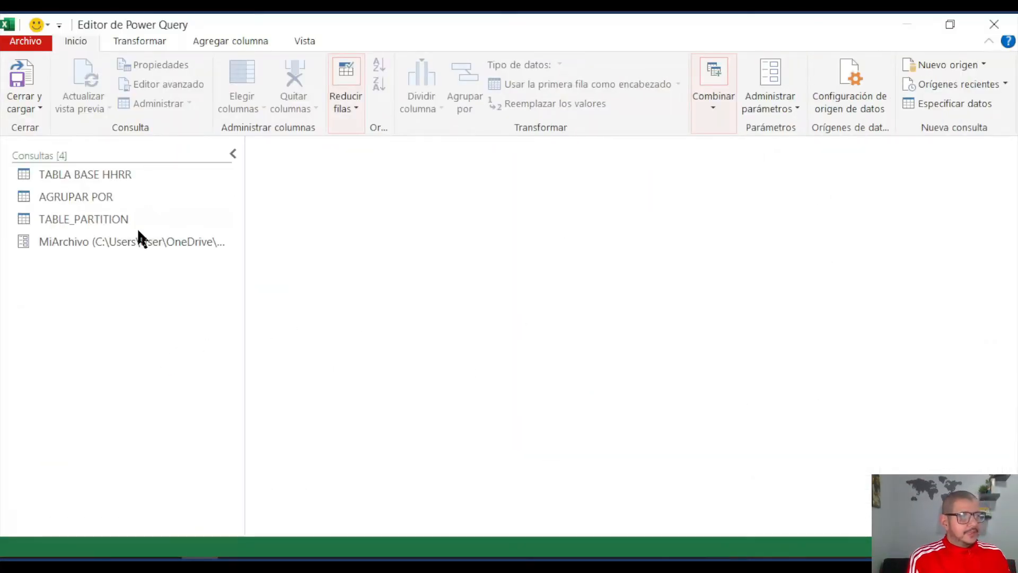
left_click(110, 219)
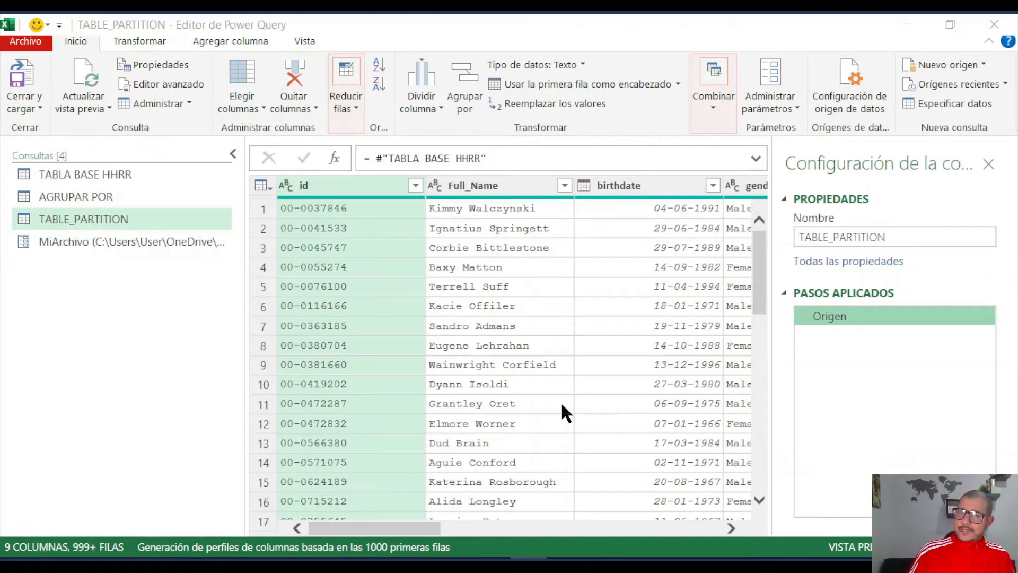
- Create a new blank query alongside the existing queries
left_click(161, 323)
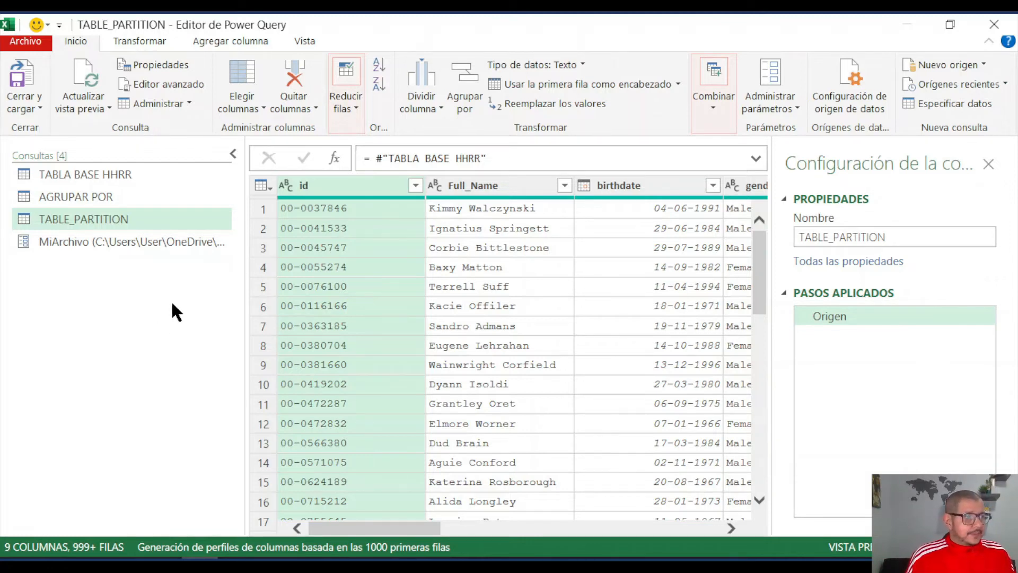
right_click(133, 285)
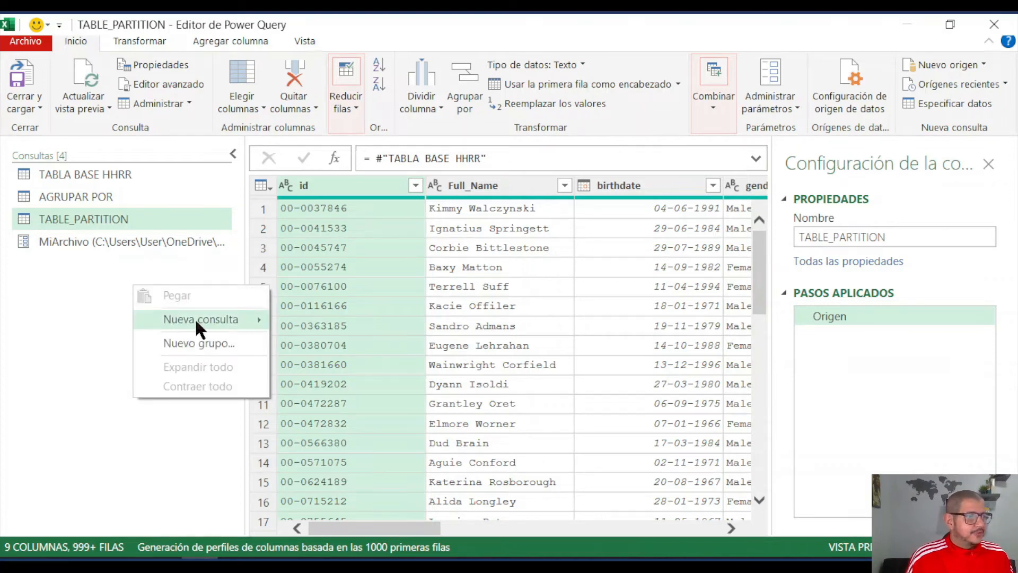
mouse_move(217, 325)
mouse_move(361, 397)
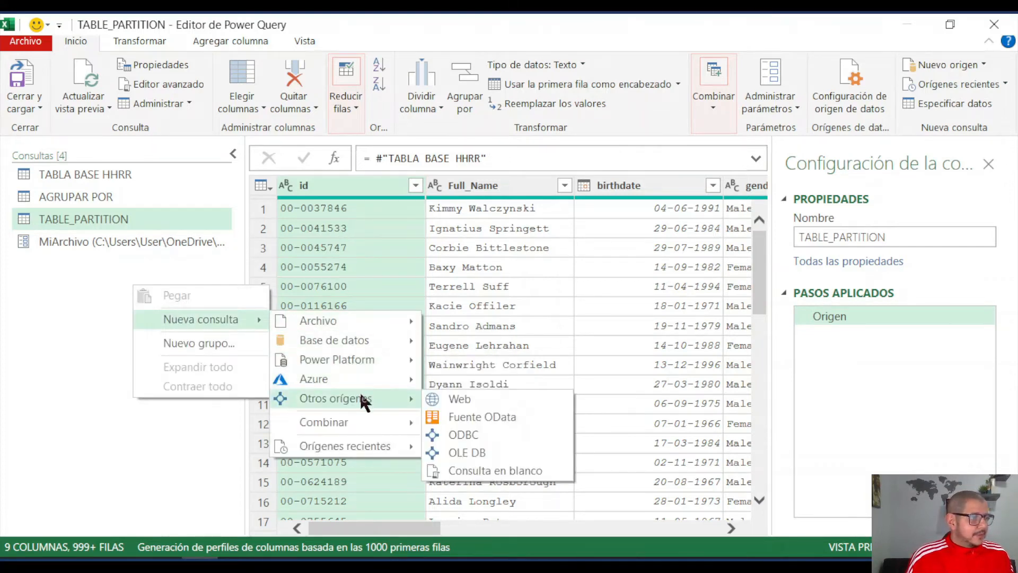
left_click(481, 470)
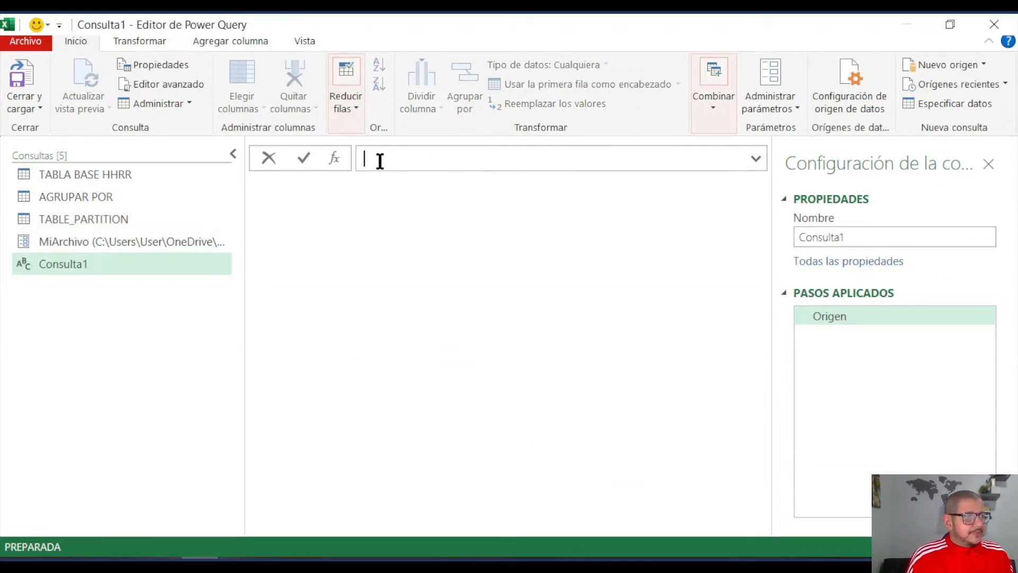
- Enter =Table.Partition without arguments as the blank query's formula to bring up the function's documentation
type("=")
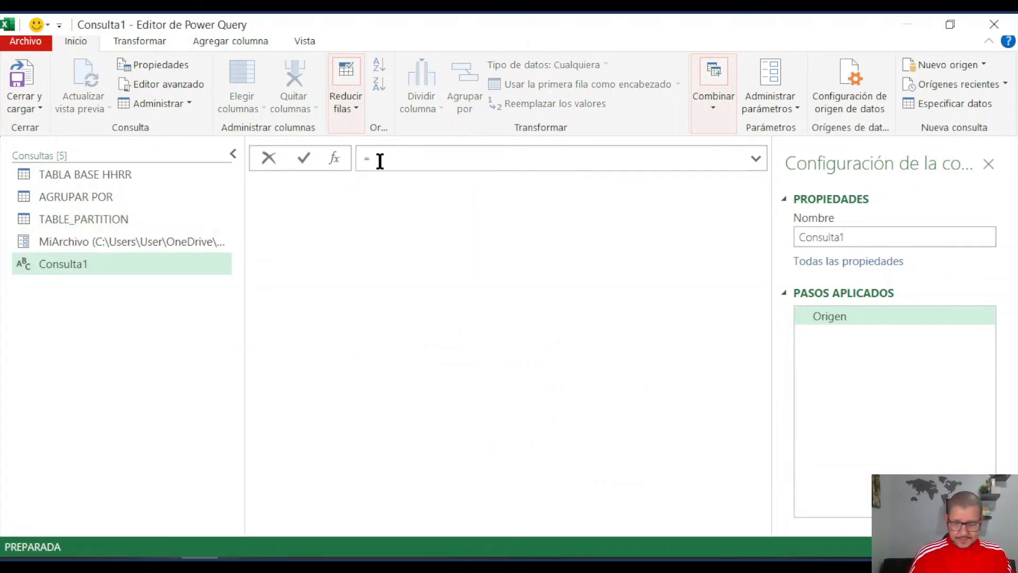
type("tableoa")
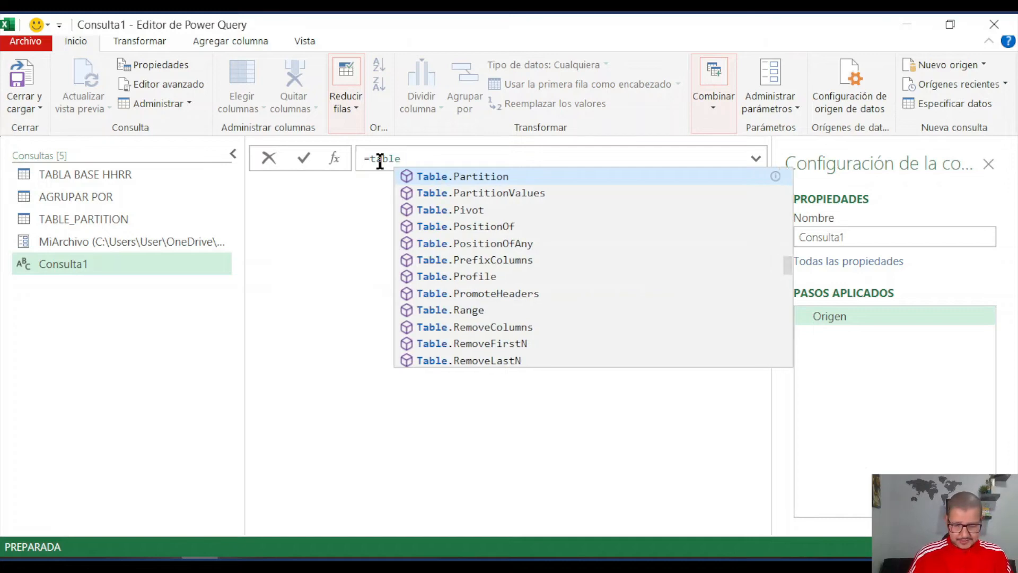
key("BackSpace")
key("BackSpace")
type("par")
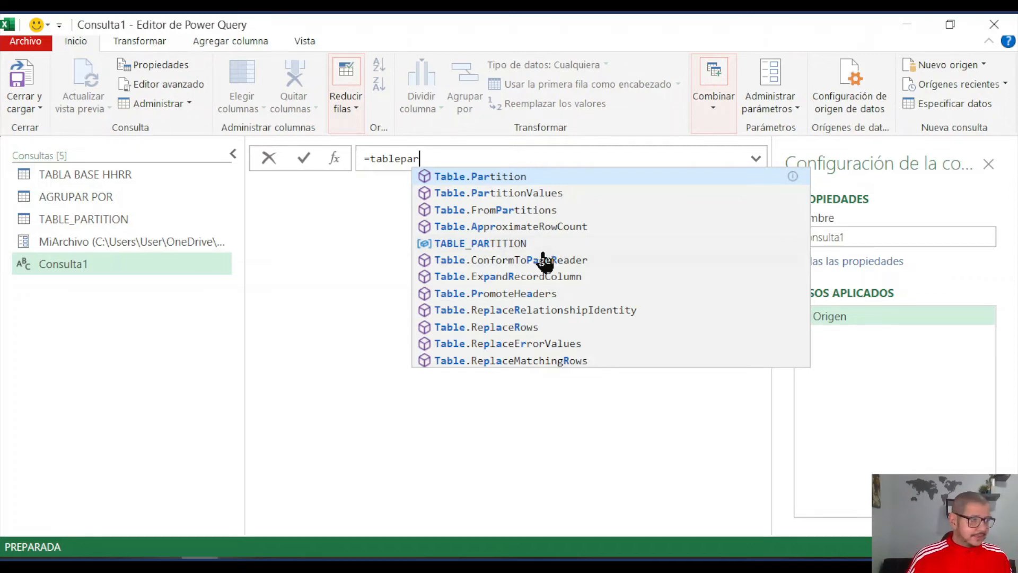
left_click(489, 179)
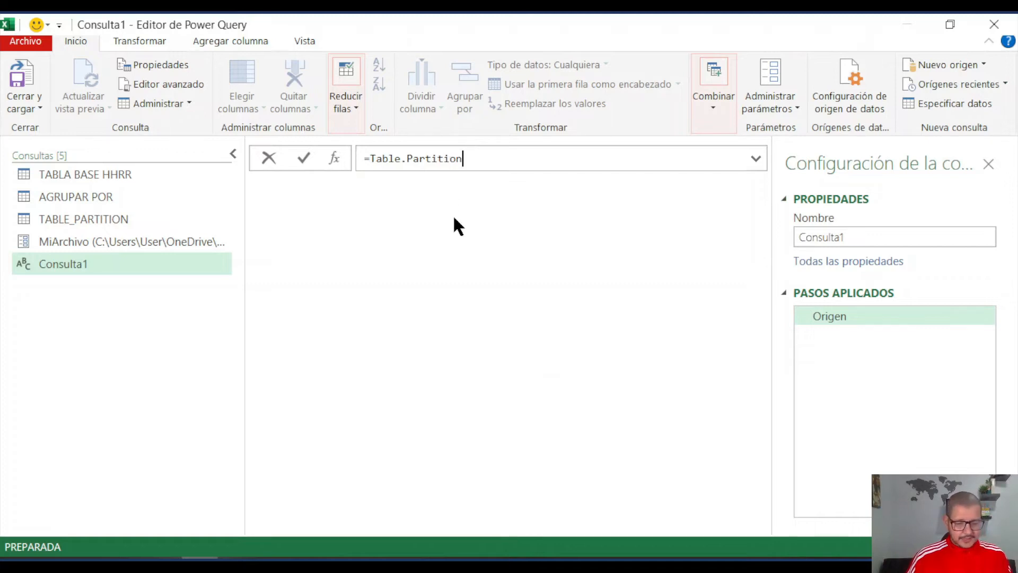
key("Return")
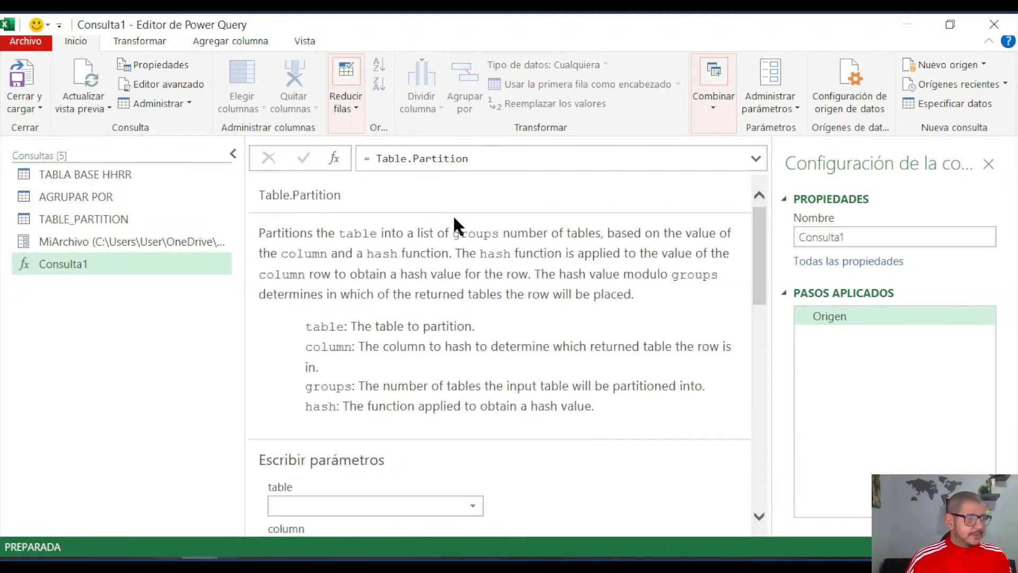
- Read the Table.Partition documentation, examining its table, column, groups and hash parameters and the usage example
scroll(456, 253, "down", 2)
scroll(456, 254, "up", 2)
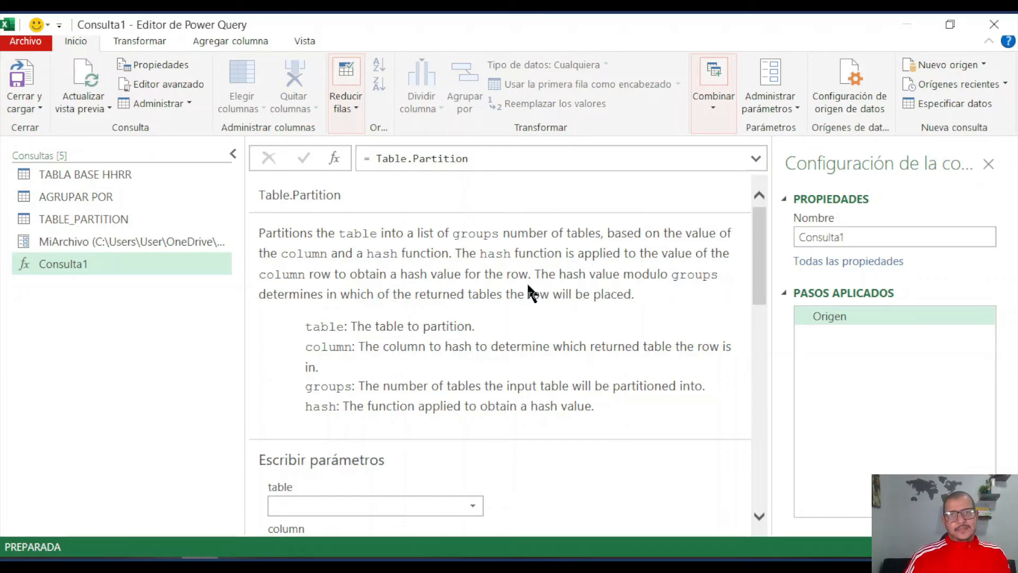
scroll(528, 286, "down", 4)
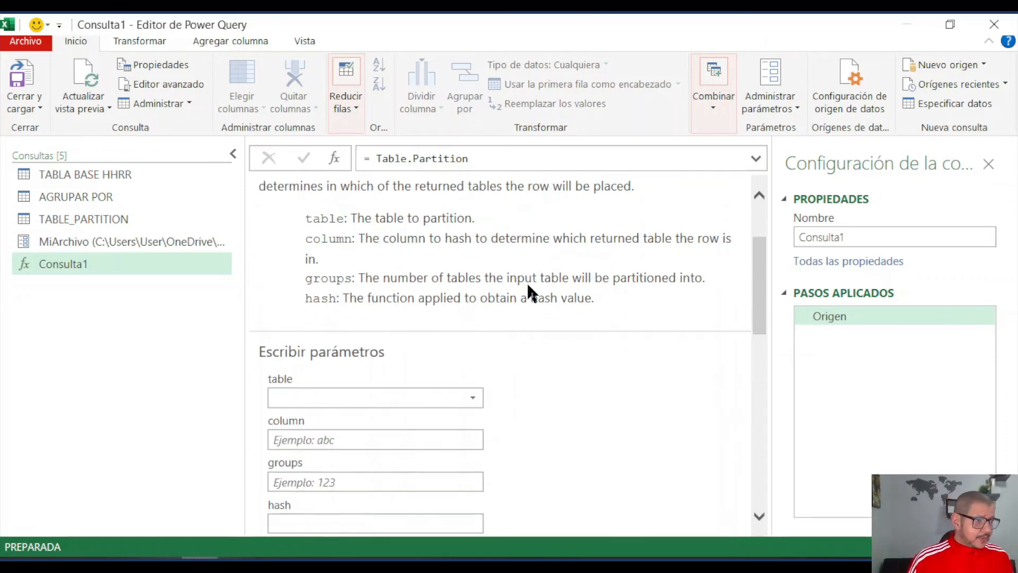
scroll(529, 286, "up", 3)
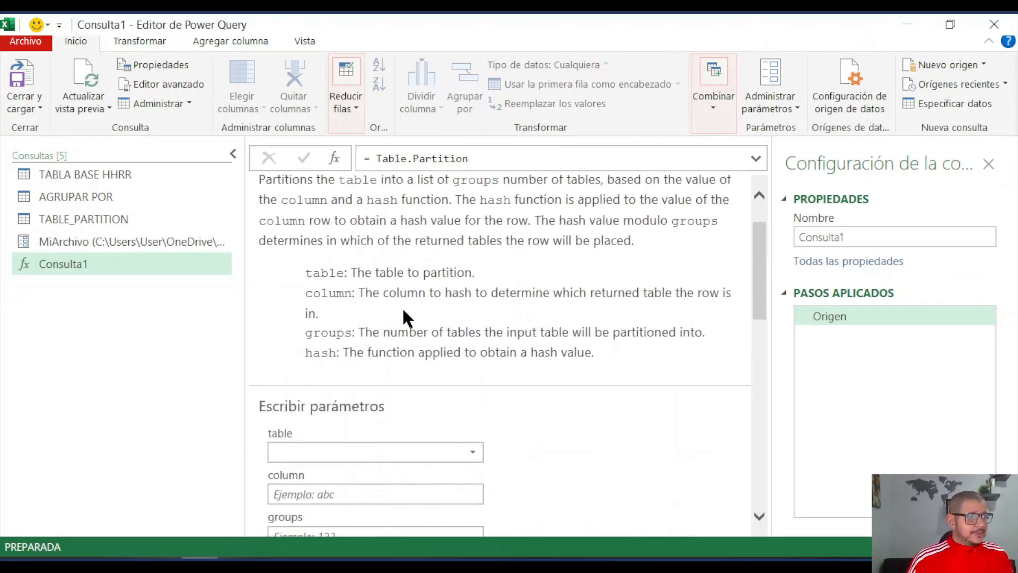
scroll(403, 321, "down", 7)
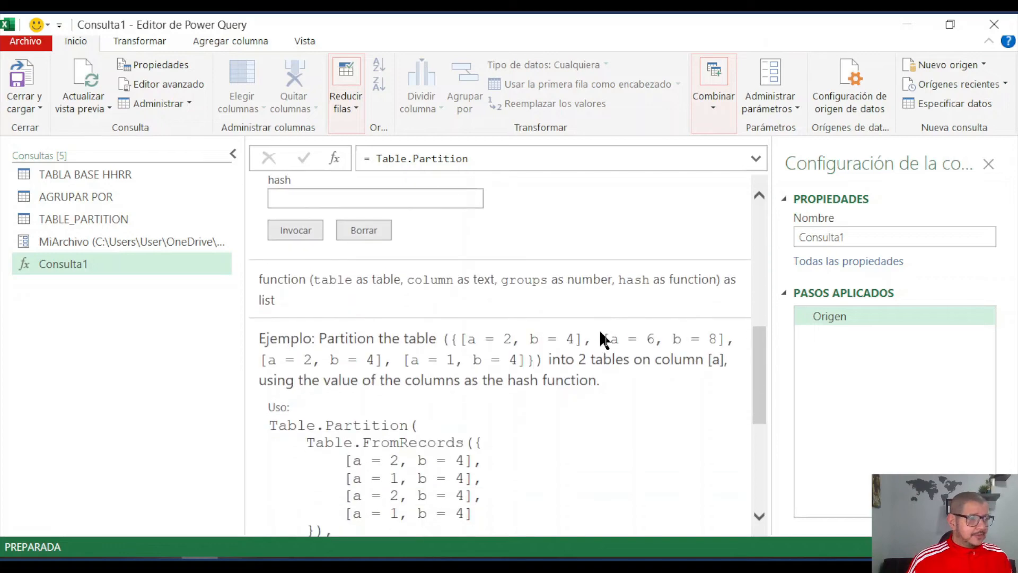
scroll(600, 334, "up", 4)
scroll(600, 334, "down", 3)
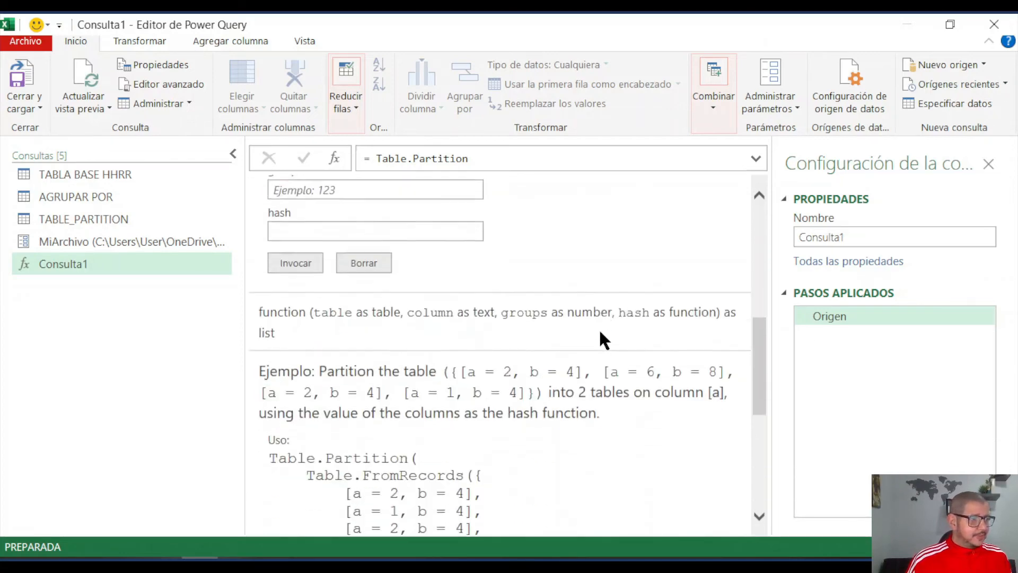
scroll(601, 339, "down", 1)
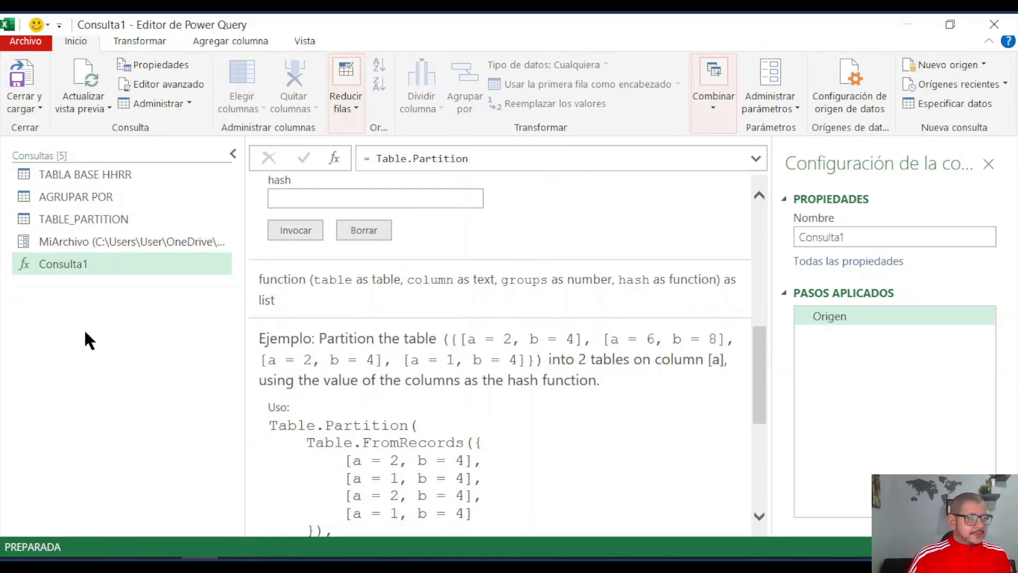
- Drill down into the Edad column of the TABLE_PARTITION query to extract it as a list
left_click(94, 219)
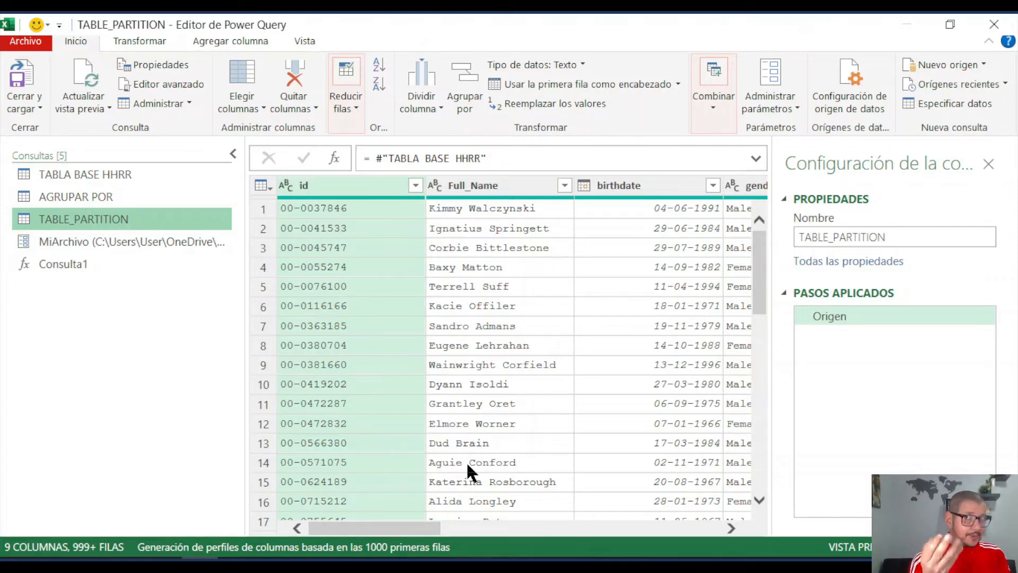
scroll(466, 460, "right", 5)
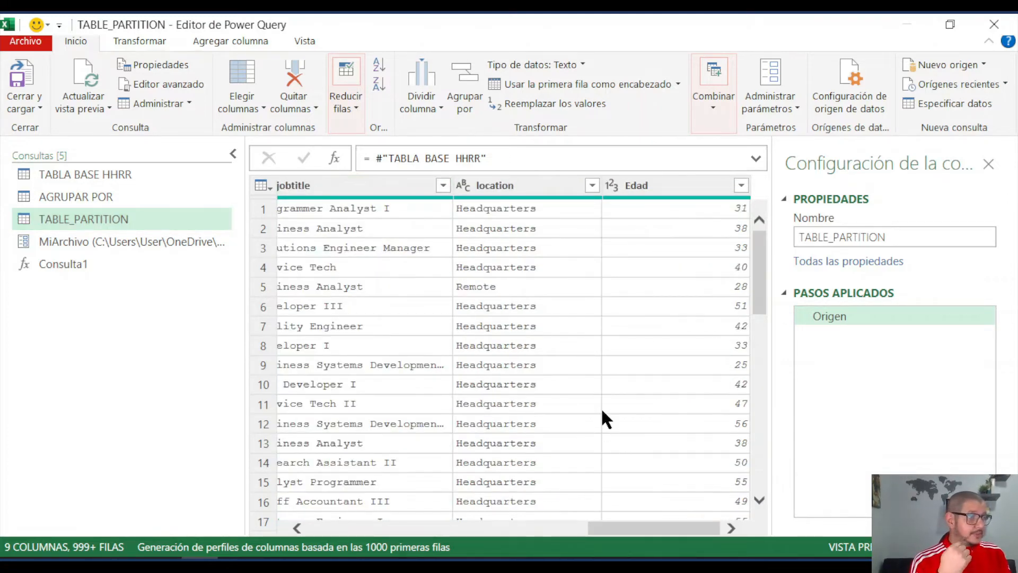
left_click(643, 186)
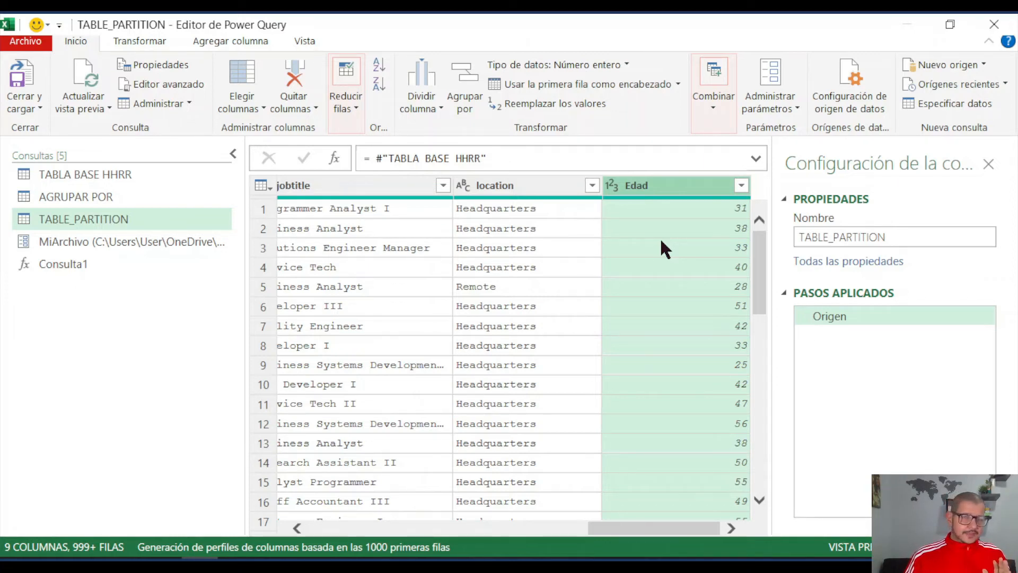
right_click(658, 192)
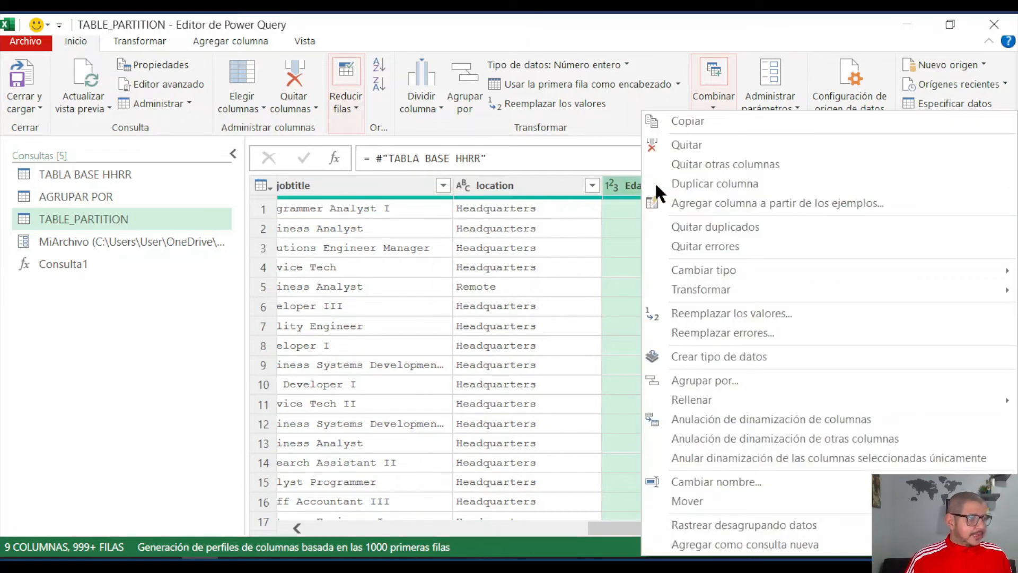
left_click(712, 525)
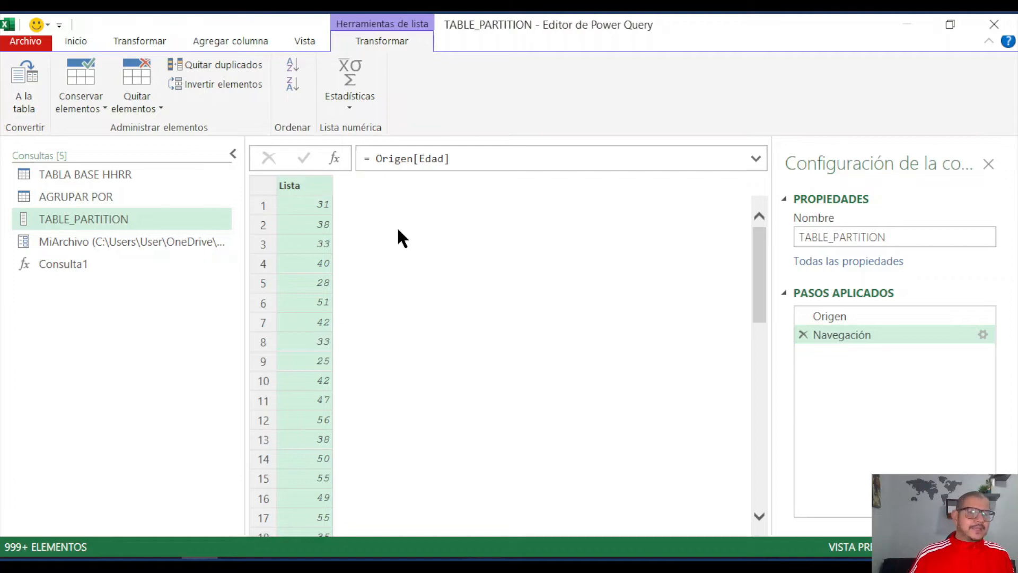
- Wrap the Origen[Edad] list in List.Max to return the maximum age
left_click(375, 157)
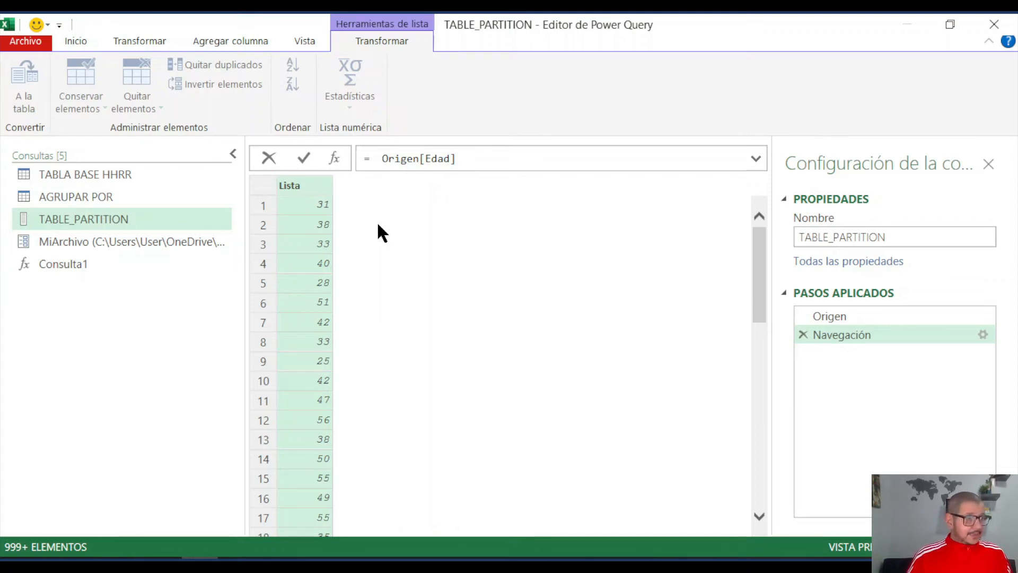
type("Lis")
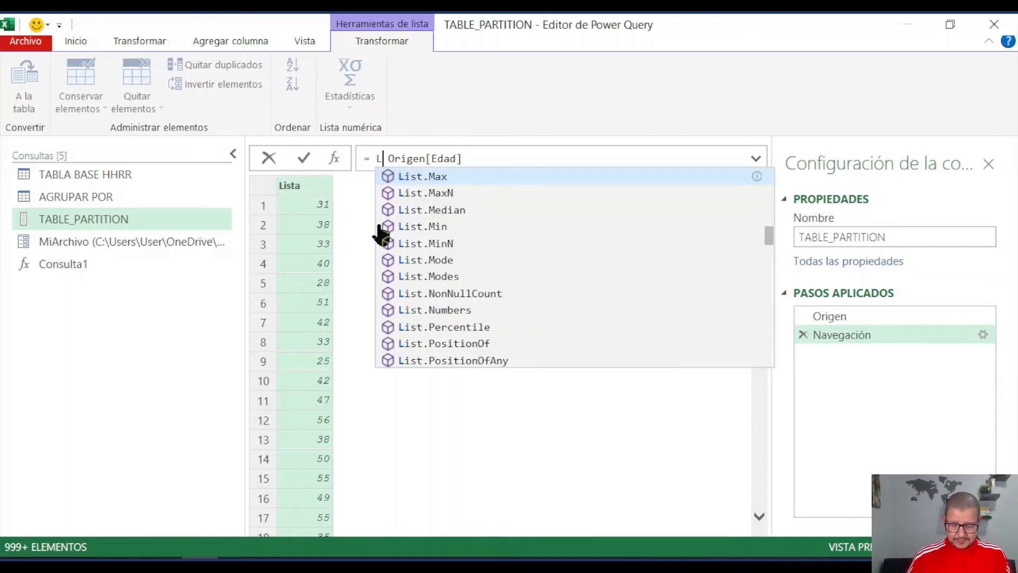
type("t")
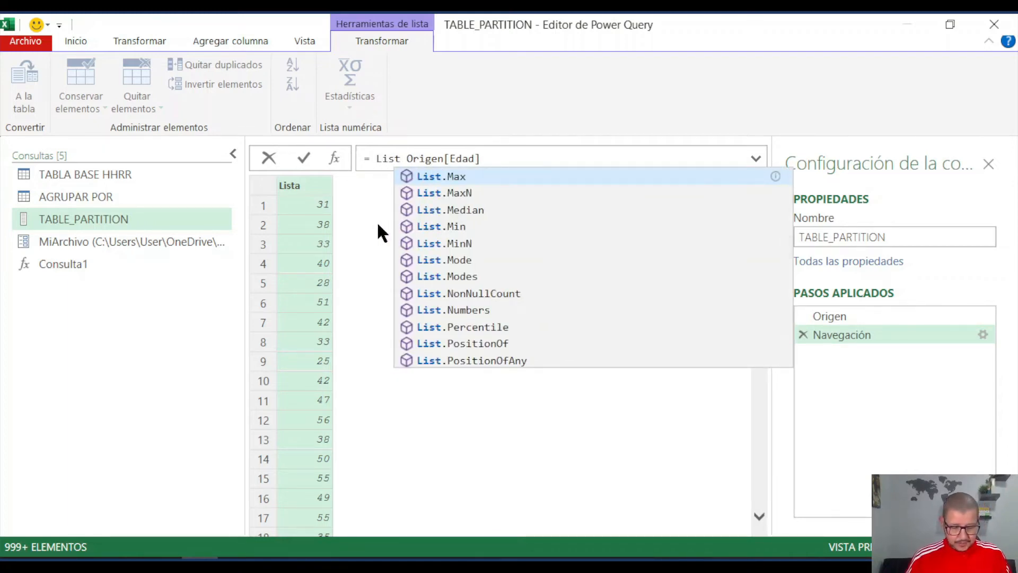
type(".")
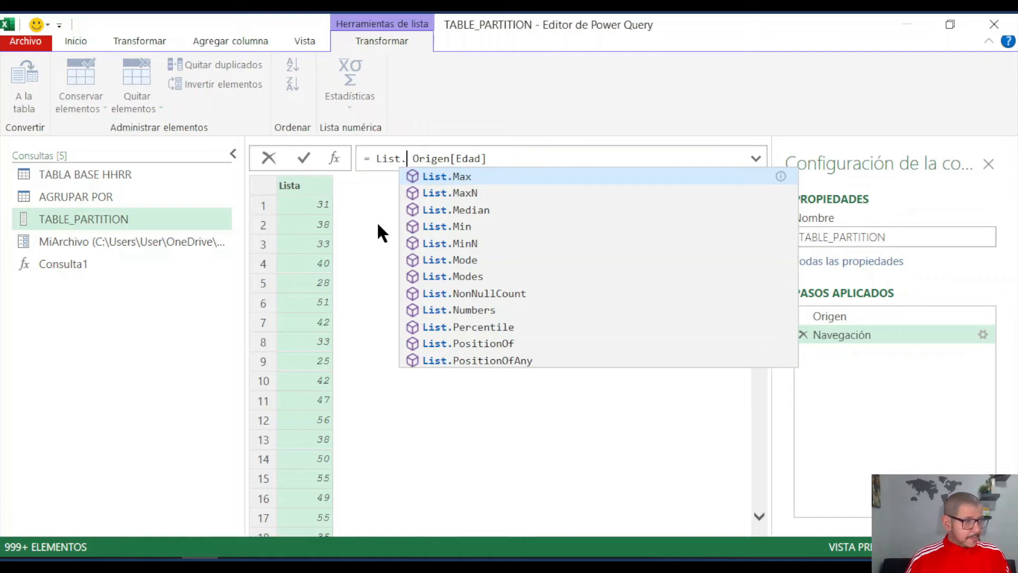
left_click(453, 180)
type("(")
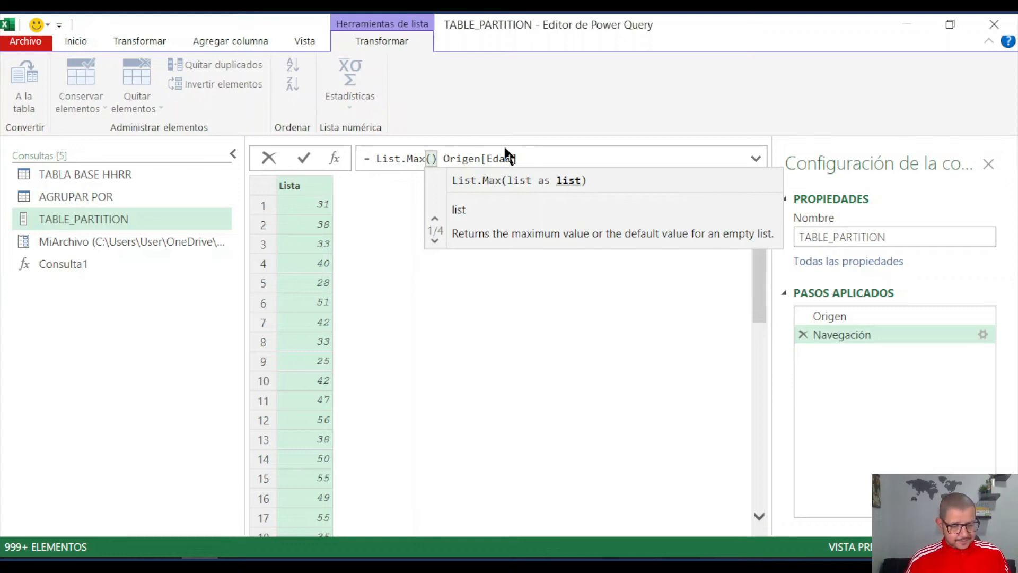
key("Delete")
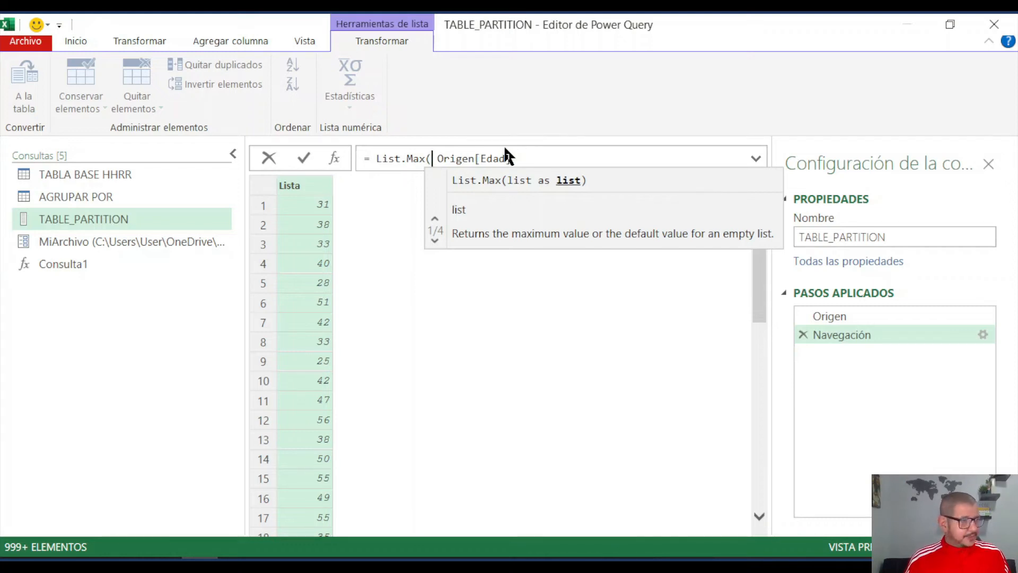
left_click(522, 156)
type(")")
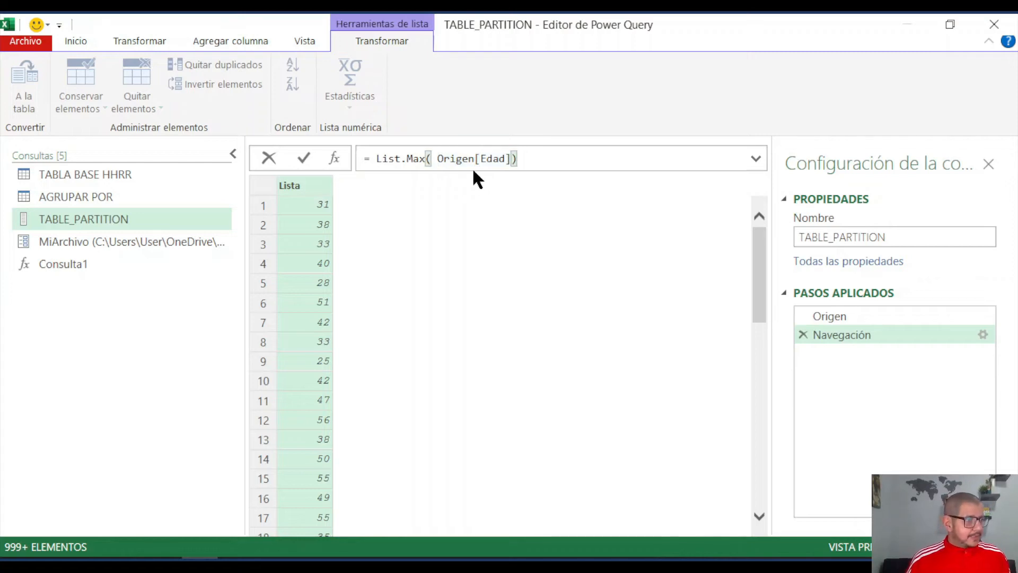
left_click(304, 158)
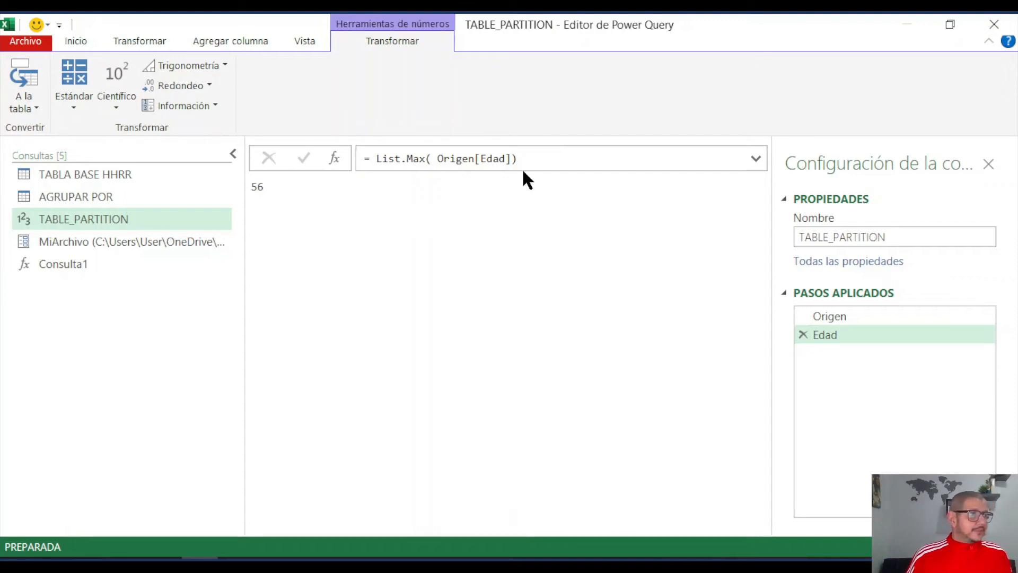
- Divide the List.Max( Origen[Edad]) result by 10 in the formula
left_click(534, 159)
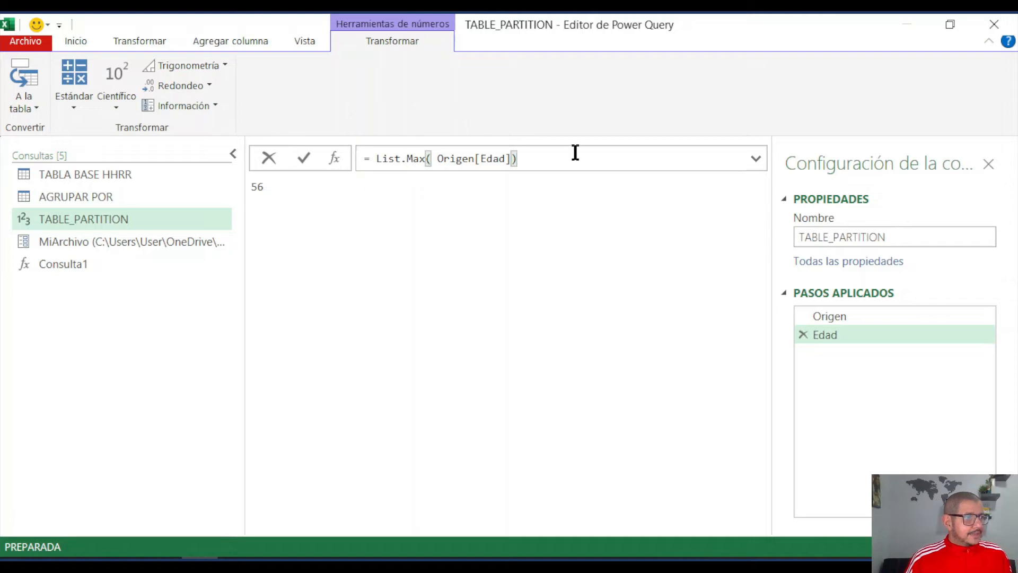
type("/")
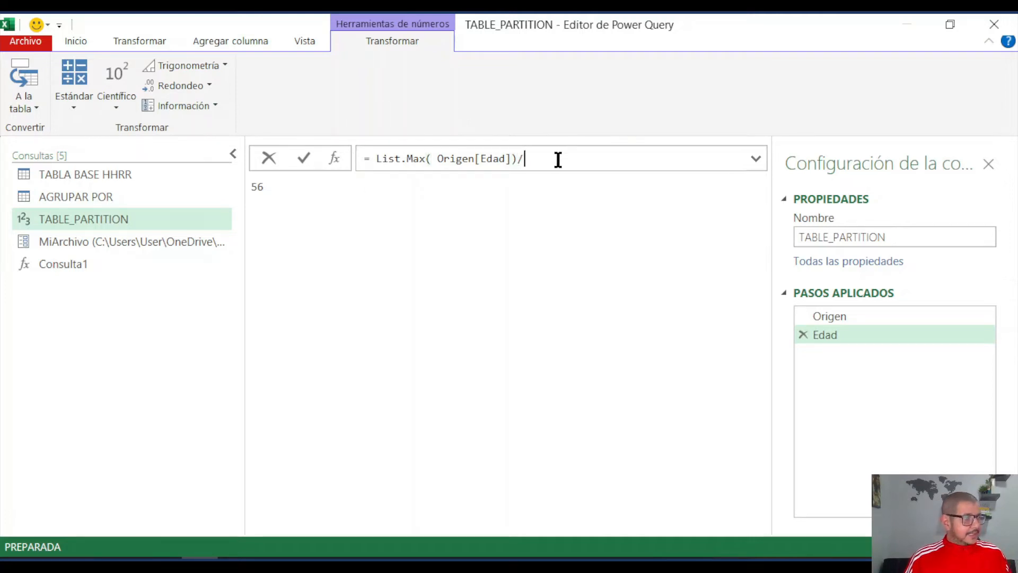
type("10")
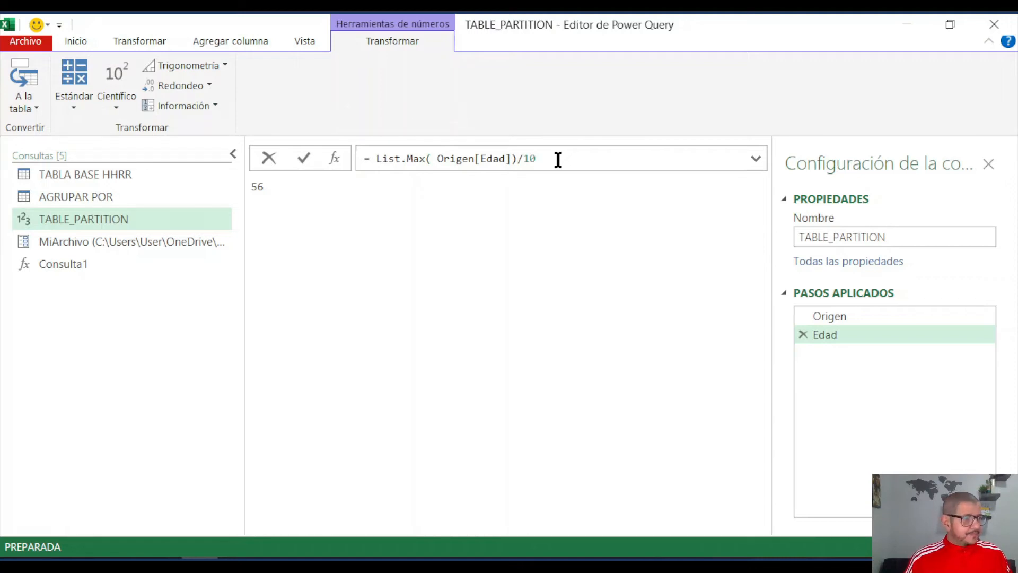
key("Return")
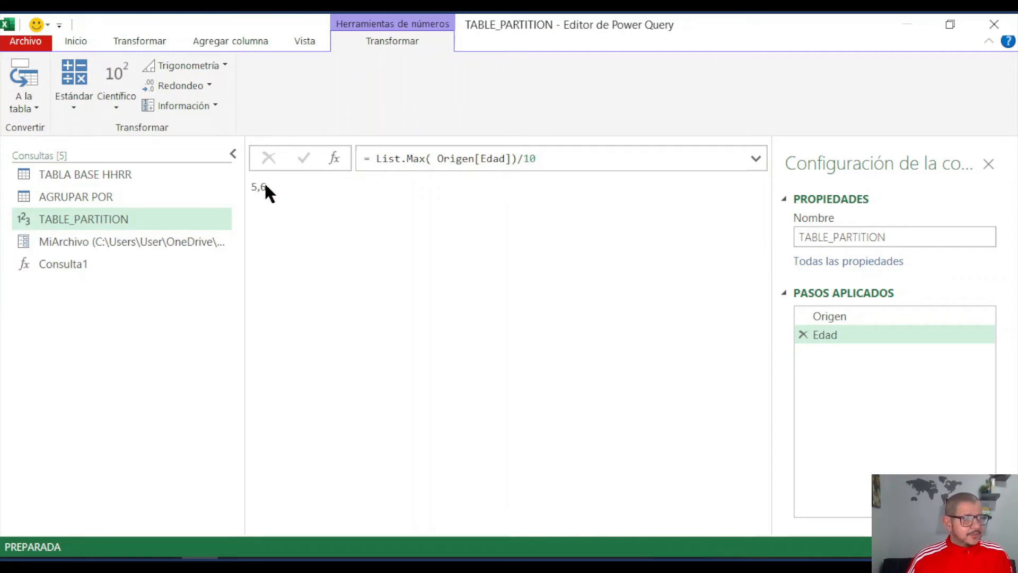
- Wrap the List.Max( Origen[Edad])/10 expression in Number.RoundUp to round the result up to a whole number
left_click(371, 158)
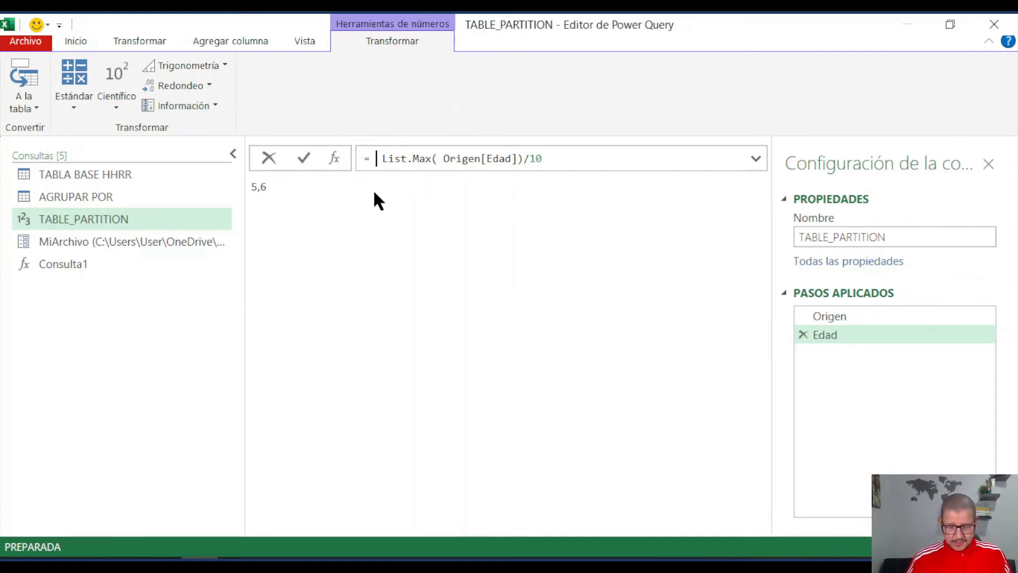
type("number")
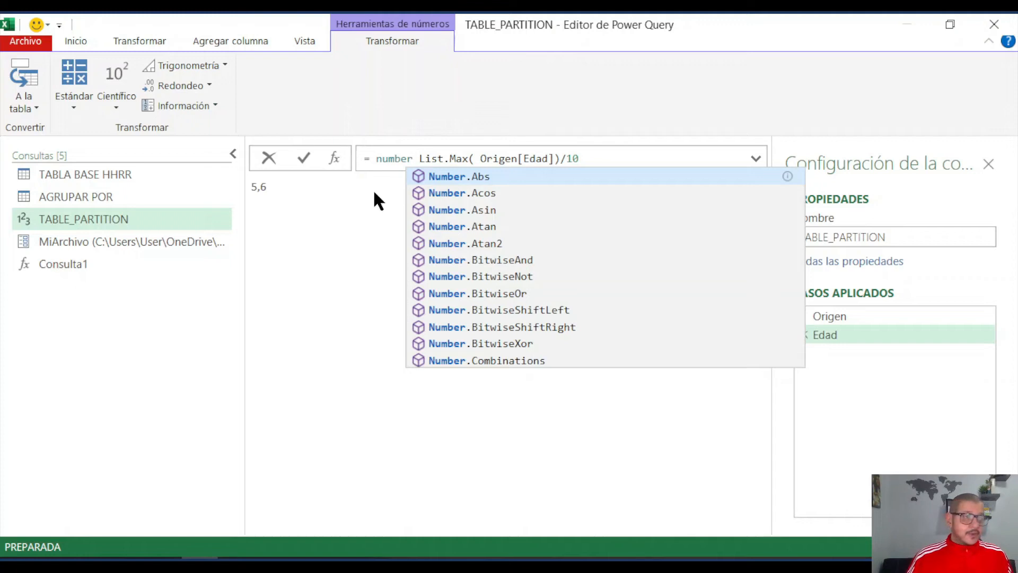
type("roun")
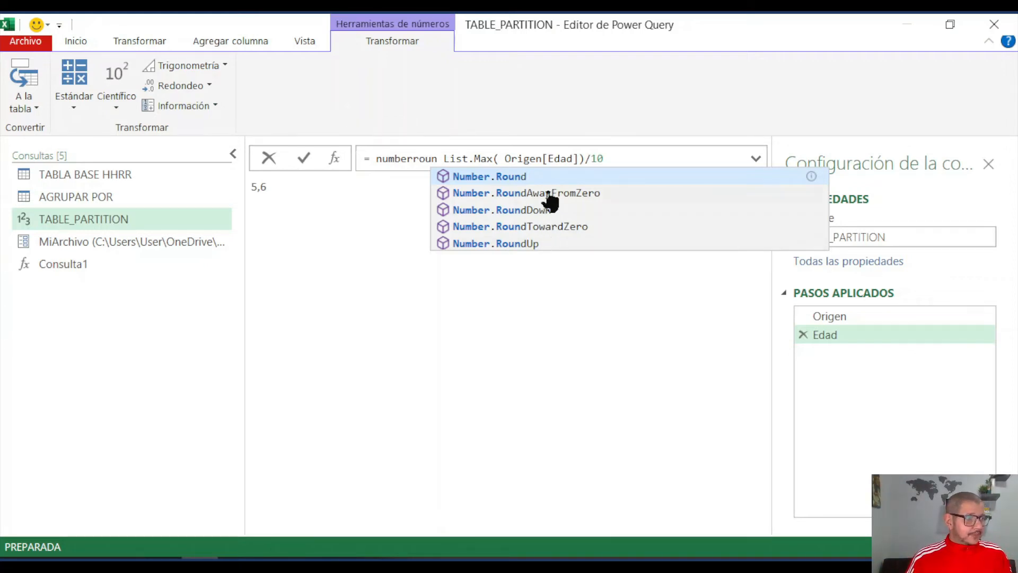
left_click(512, 244)
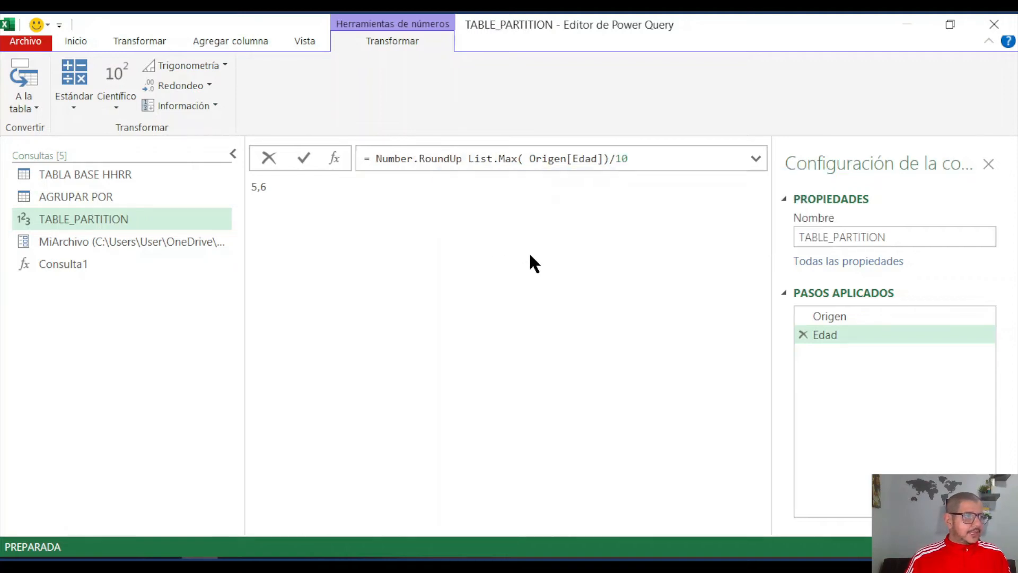
type("(")
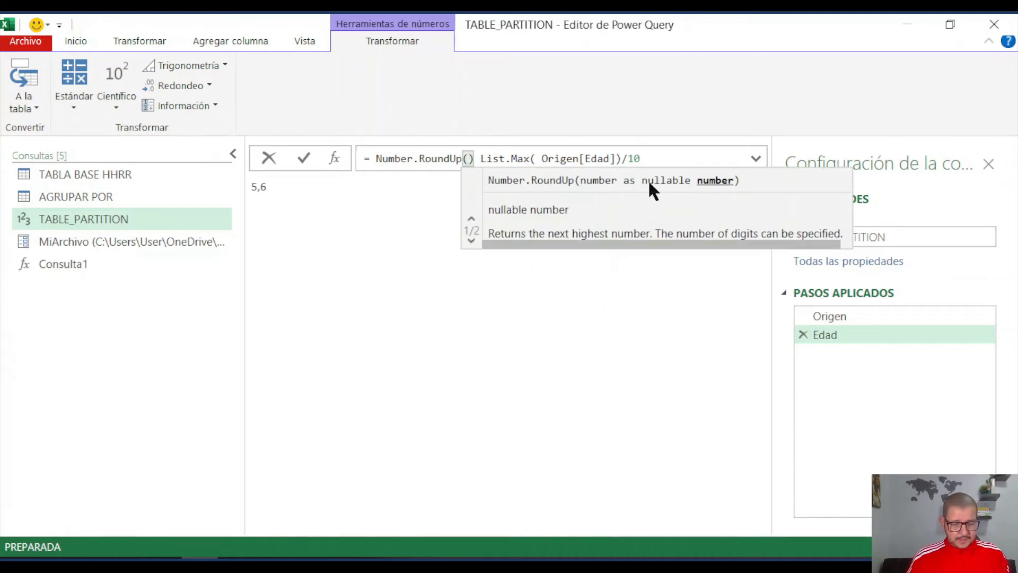
key("Delete")
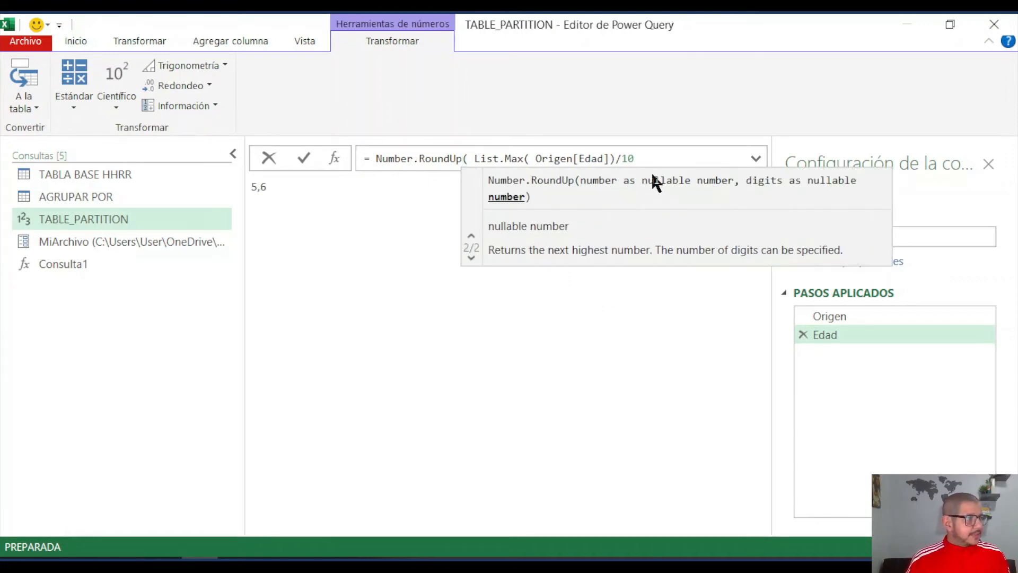
left_click(652, 155)
type(")")
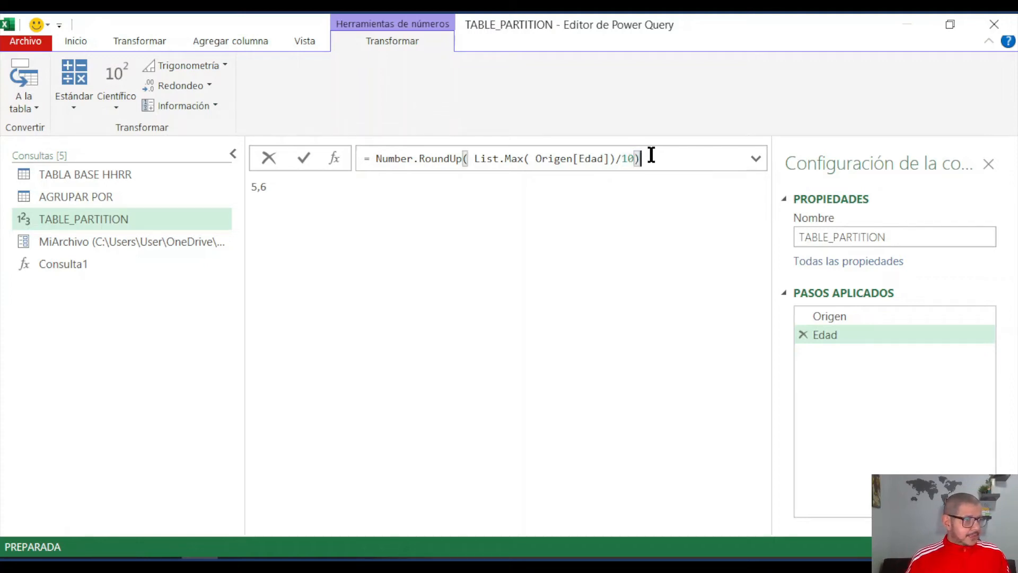
key("Return")
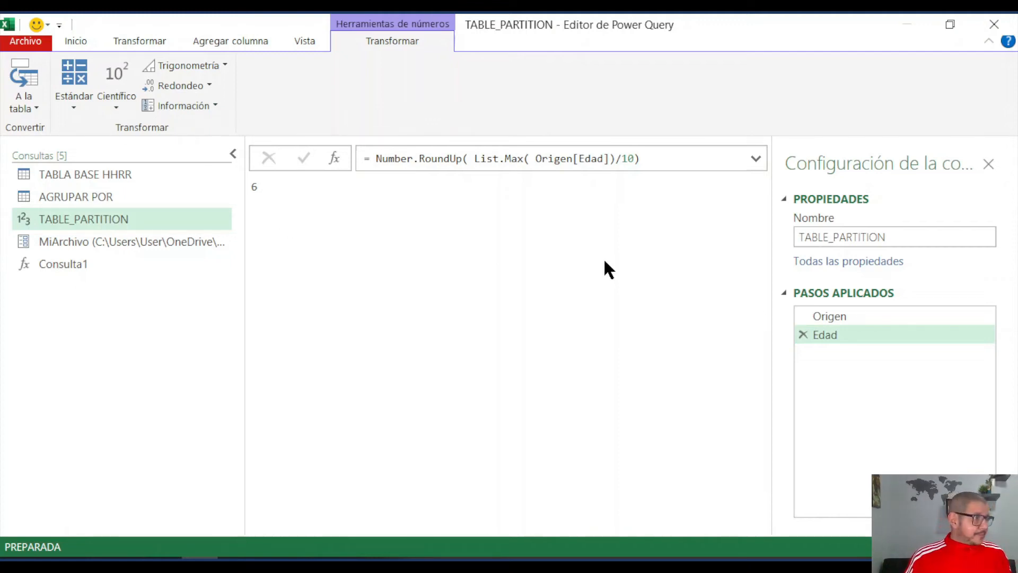
- Rename the applied step Edad of the TABLE_PARTITION query as Grupos
left_click(831, 333)
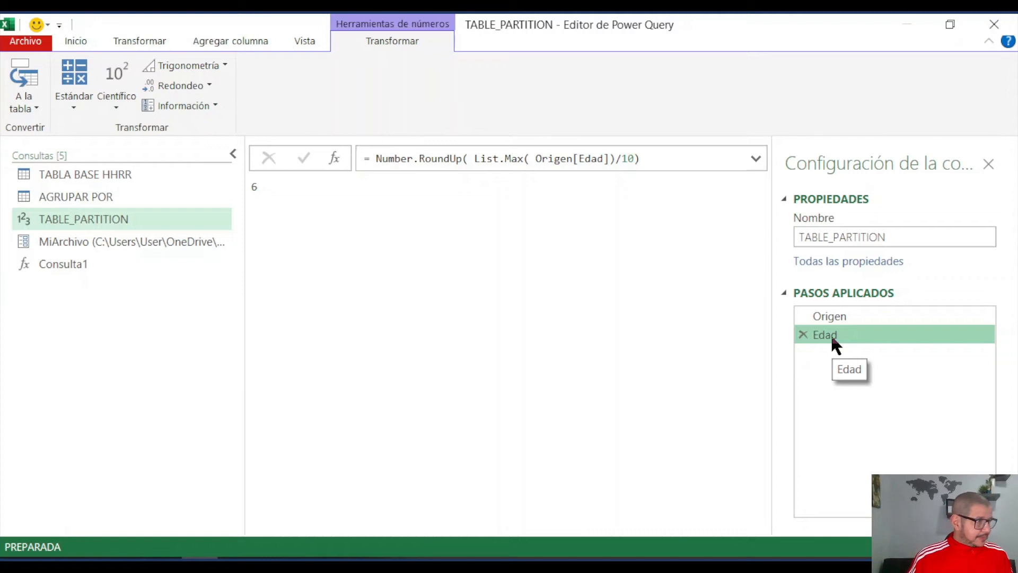
double_click(830, 333)
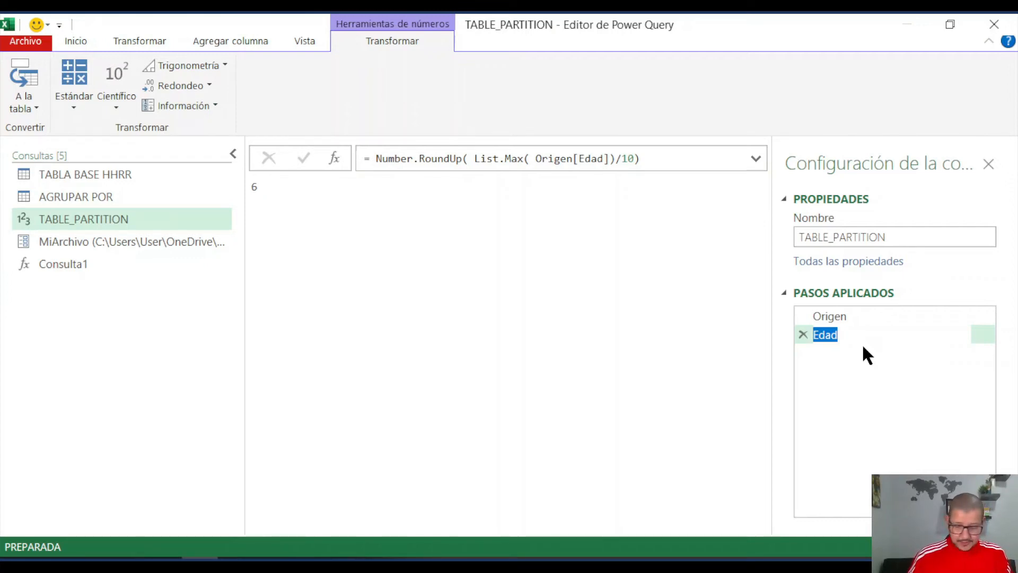
type("Grupos")
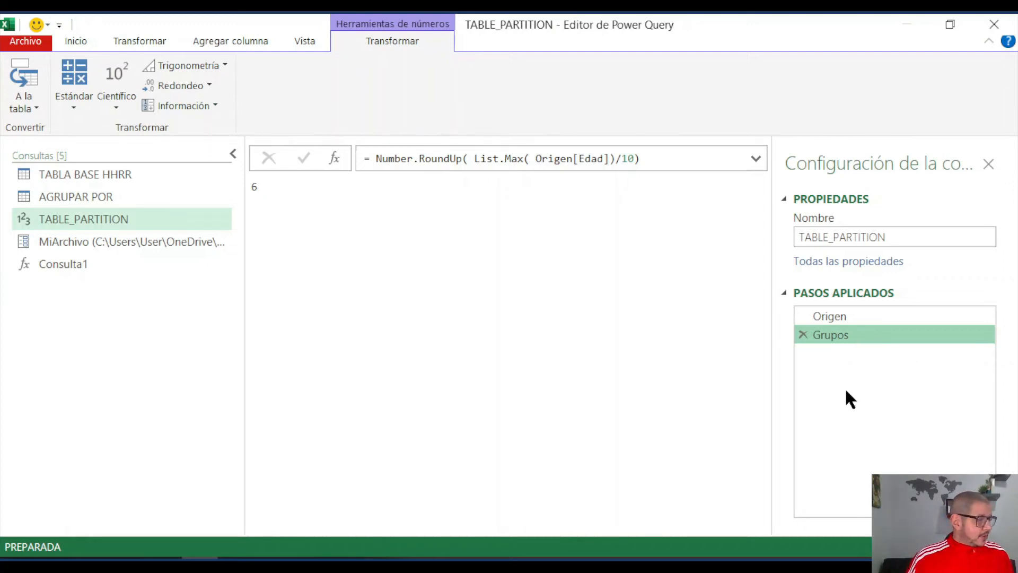
left_click(529, 564)
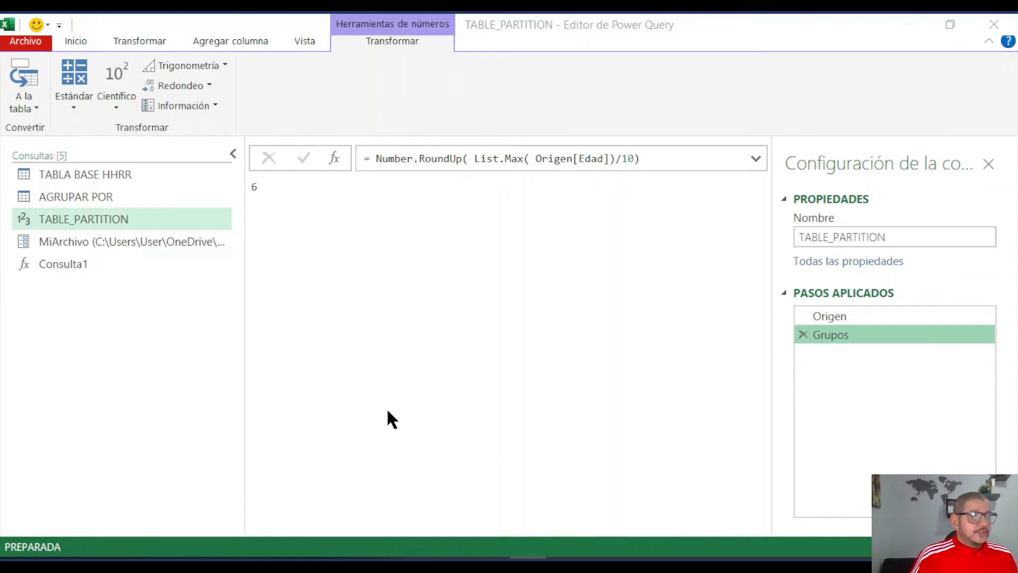
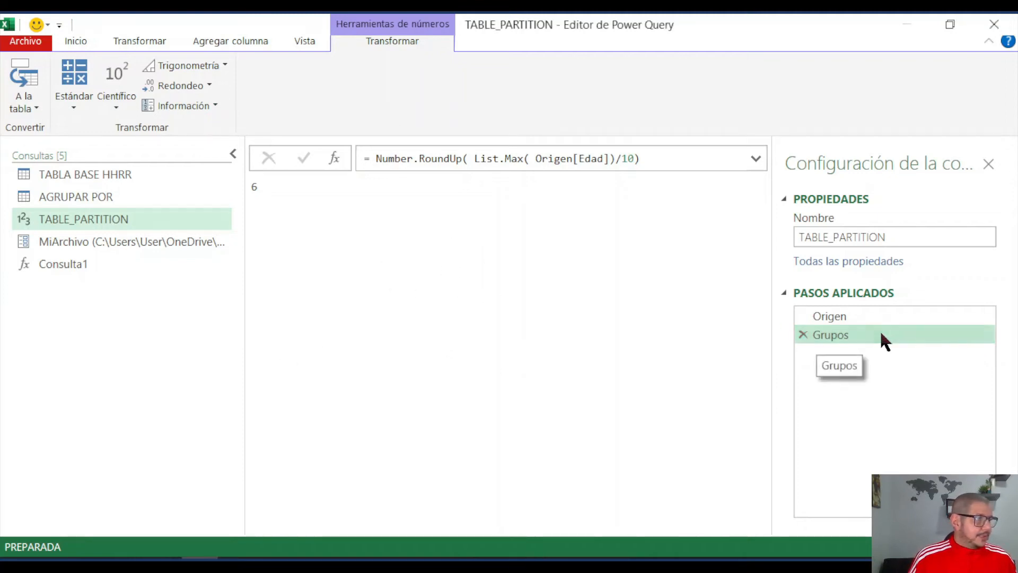
- Add a custom step after Grupos and replace its formula with a function header that takes one parameter, (Edad) =>
left_click(334, 158)
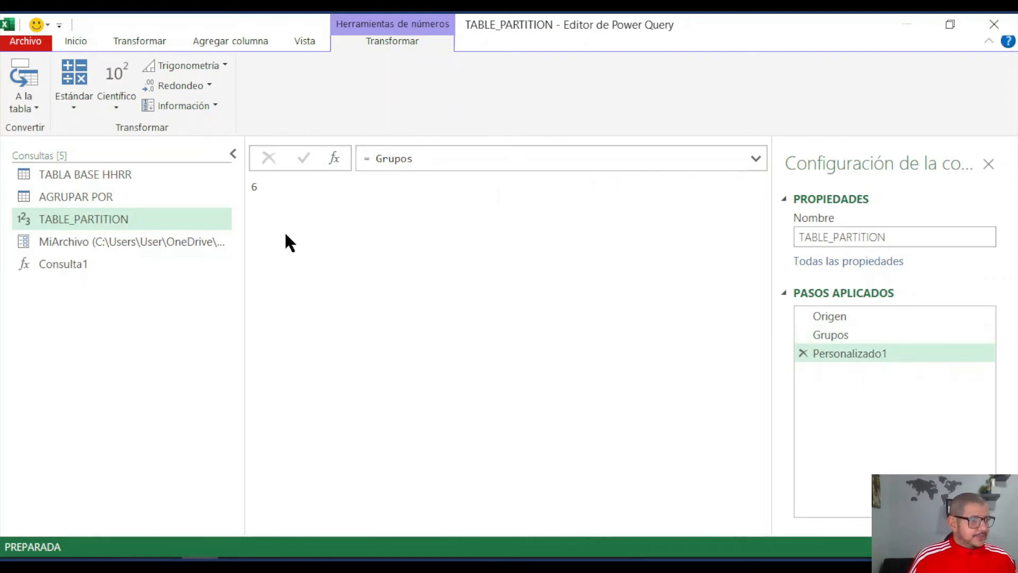
left_click(380, 158)
left_click_drag(377, 158, 413, 158)
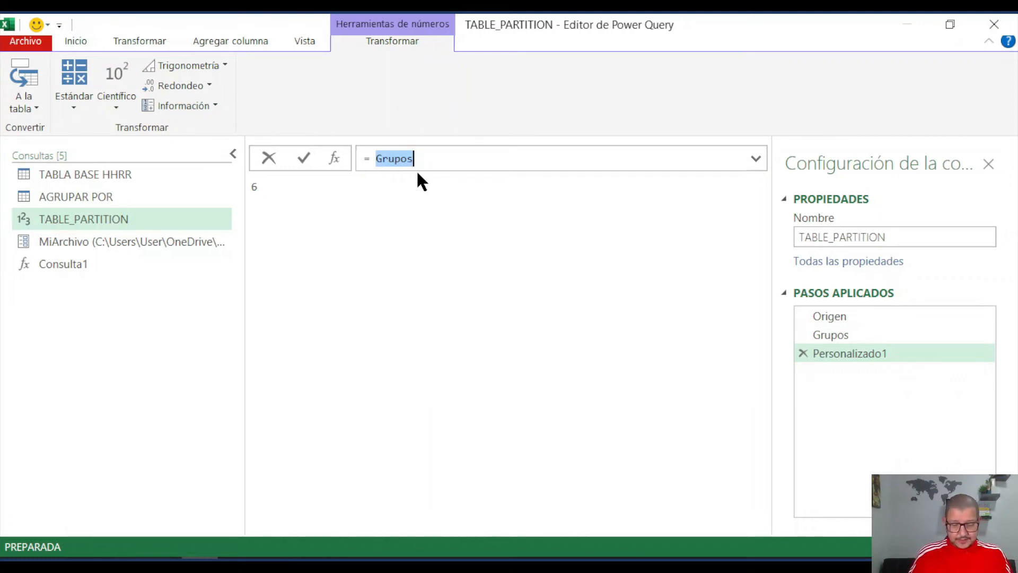
type("8")
key("BackSpace")
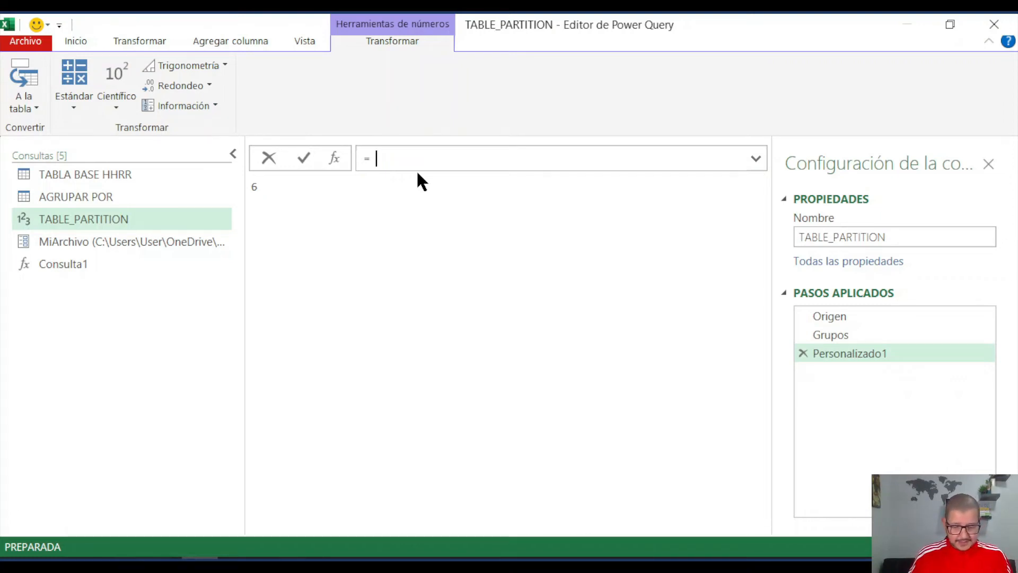
type("(")
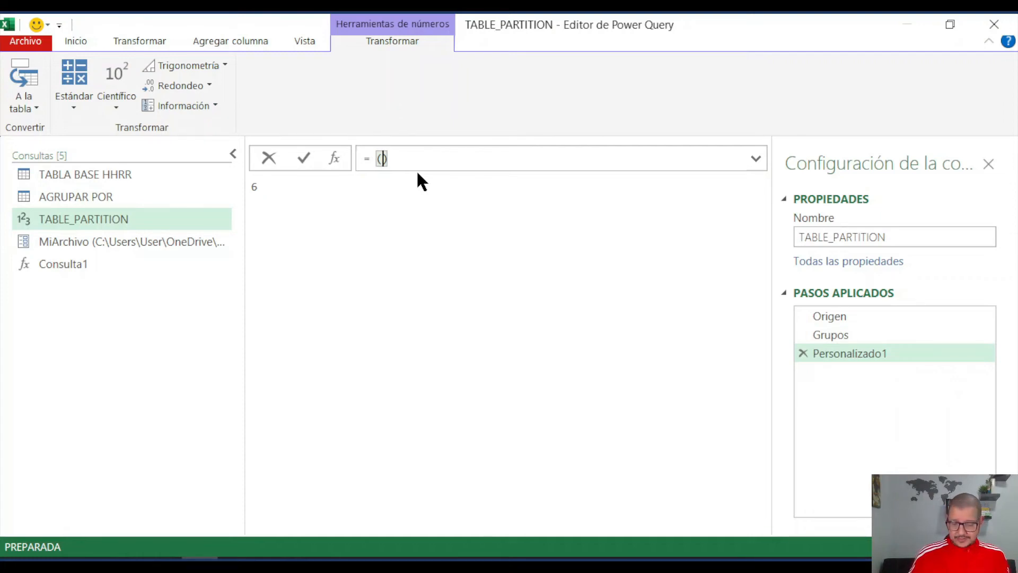
type("Edad")
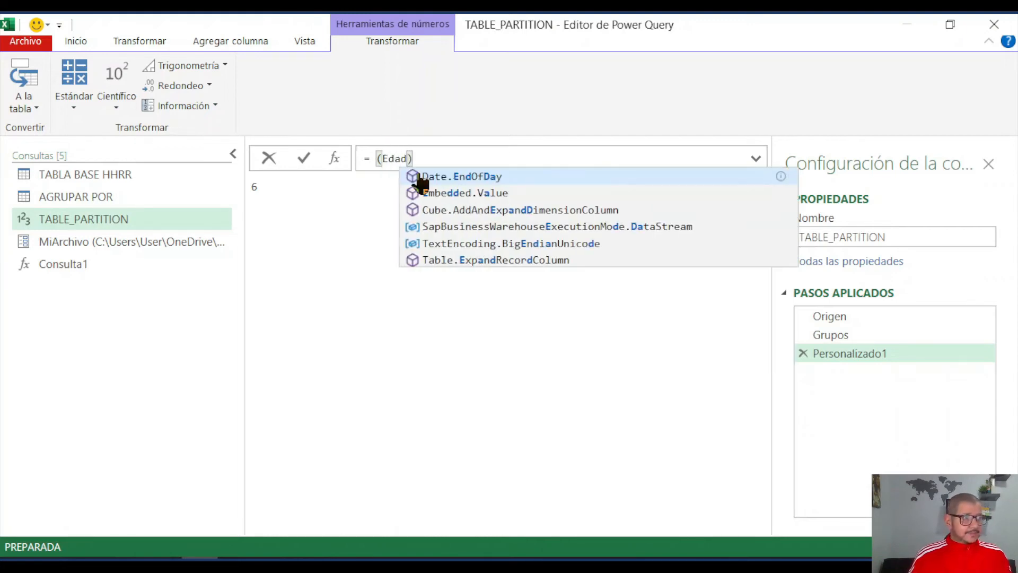
left_click(429, 158)
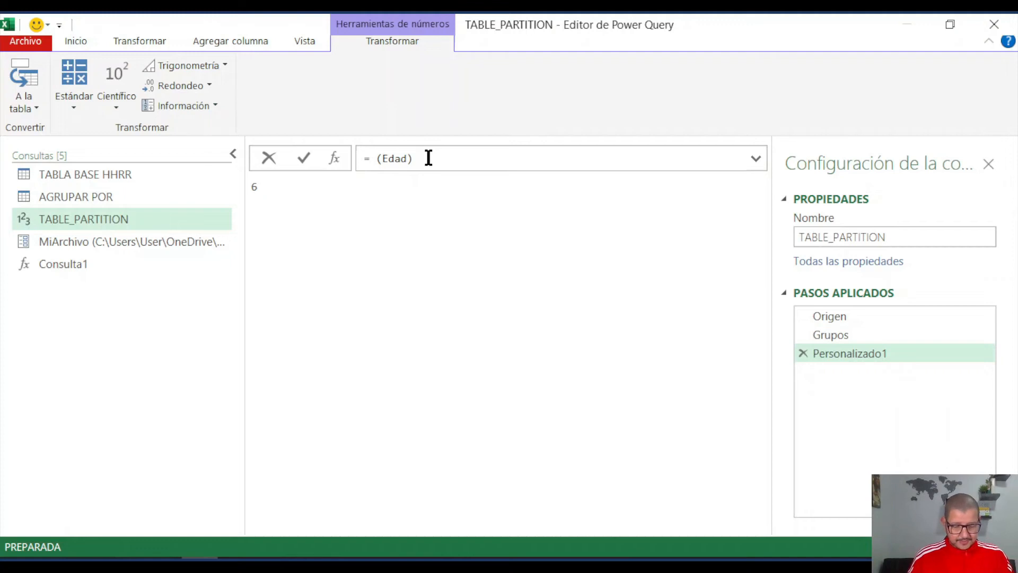
type("=>")
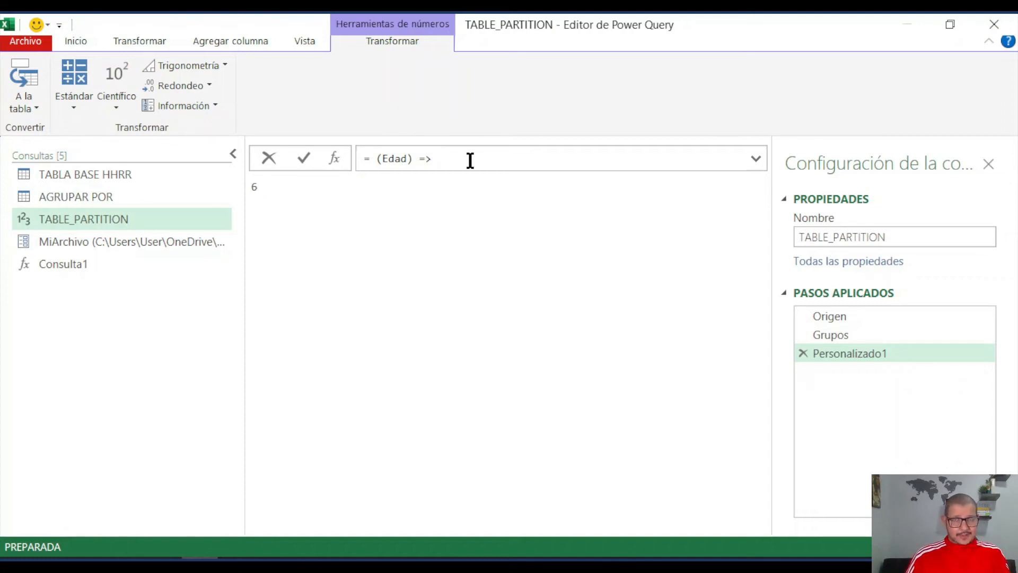
- Set the function body to divide the parameter by ten, Edad/10
type("dad")
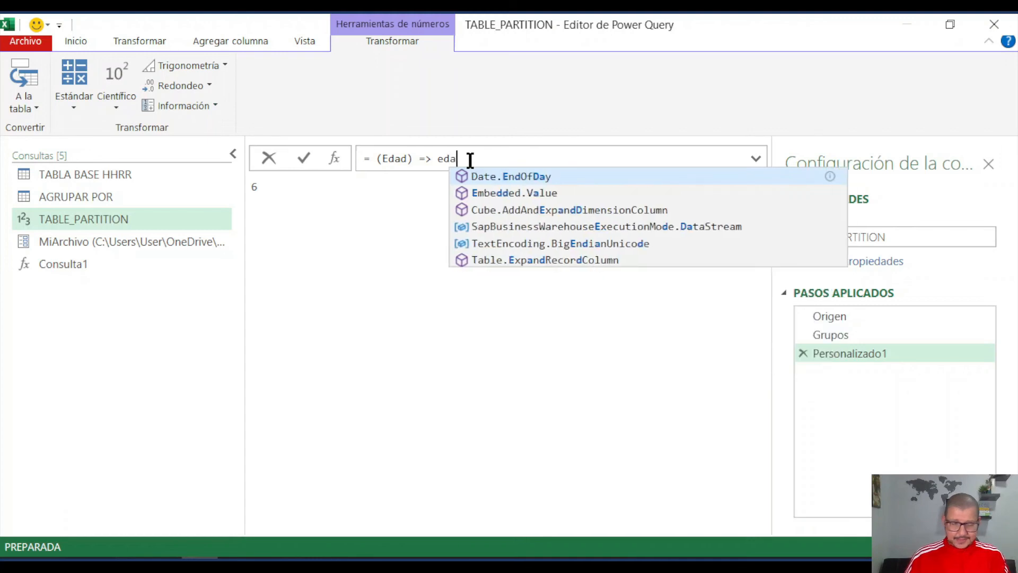
key("BackSpace")
key("BackSpace")
key("BackSpace")
key("BackSpace")
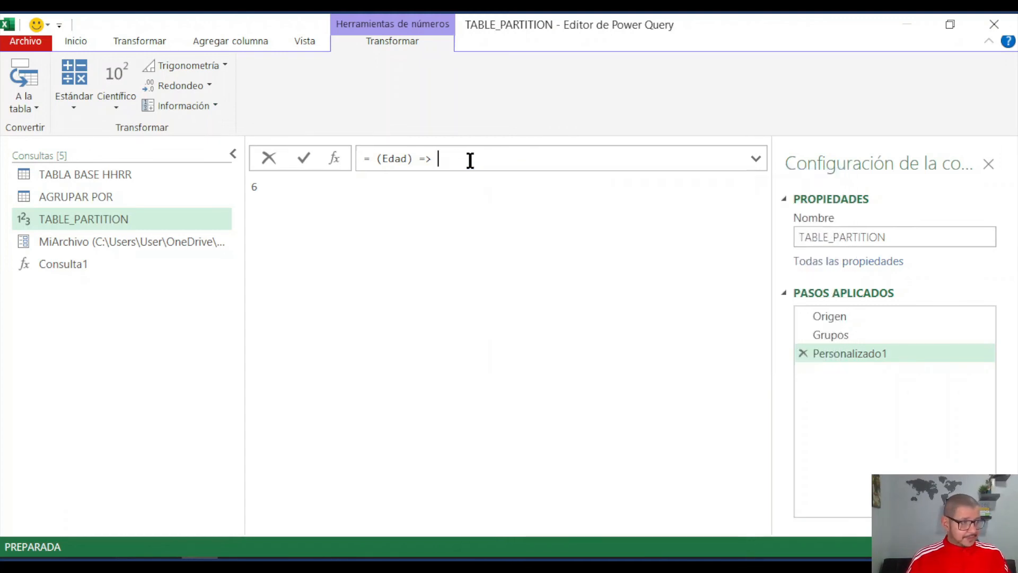
type("Edad")
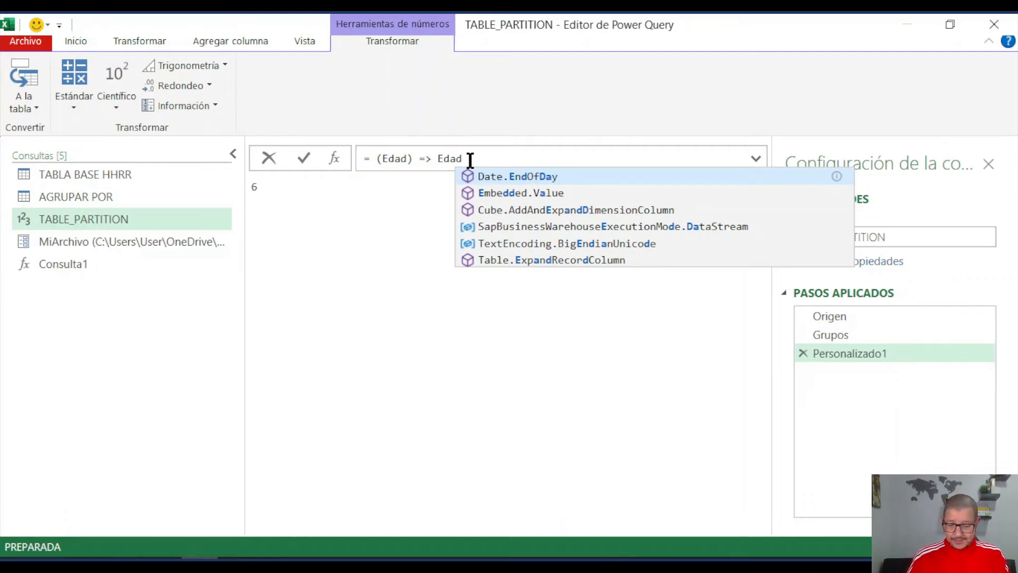
type("/10")
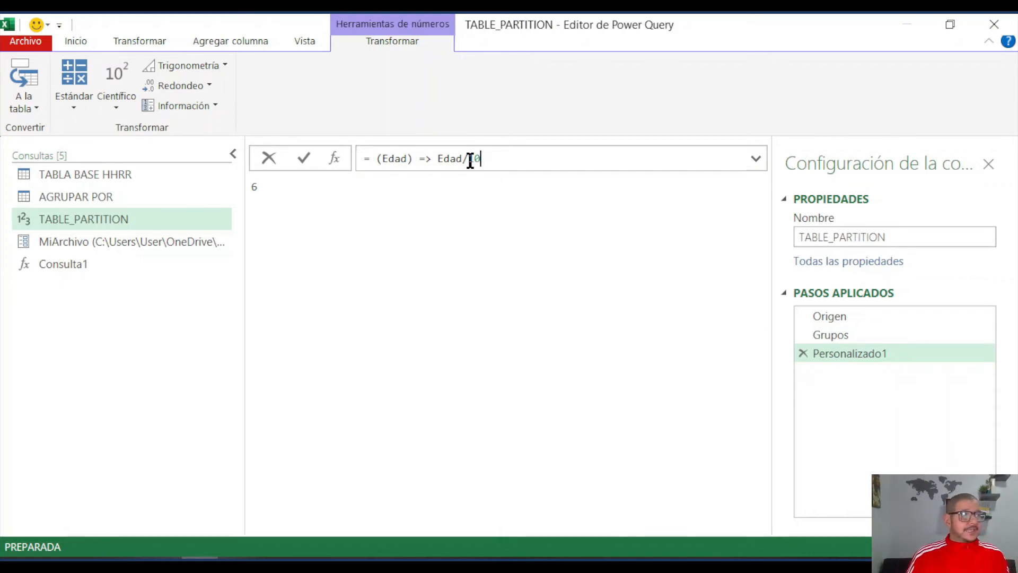
- Wrap the Edad/10 expression in Number.RoundDown and apply the function formula
left_click(438, 158)
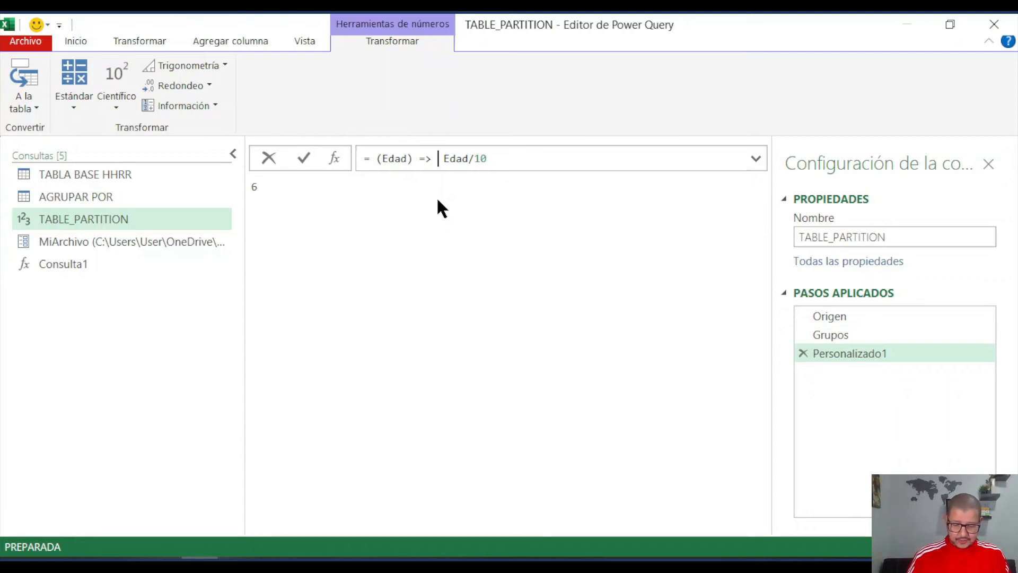
type("number ")
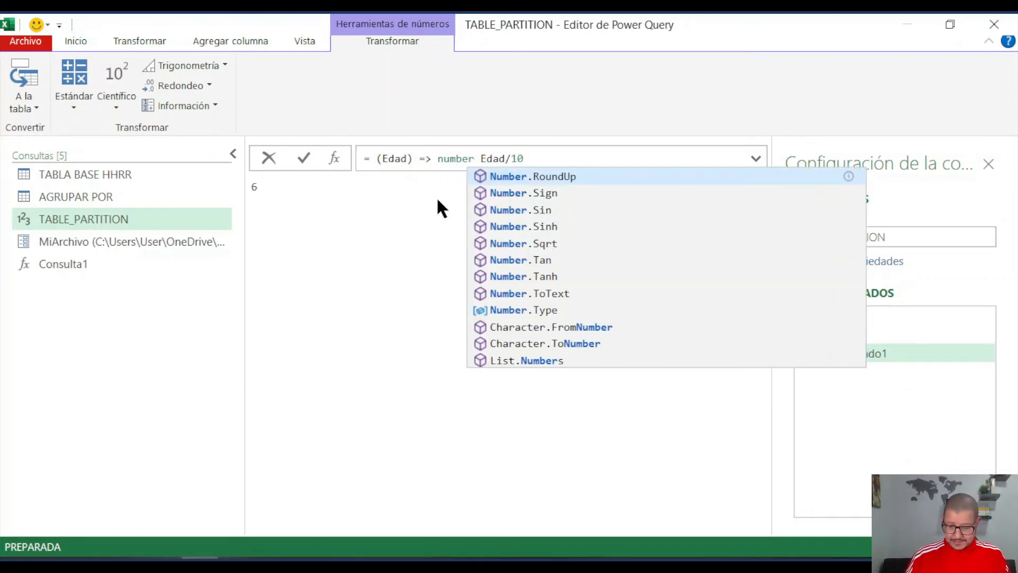
type("roun")
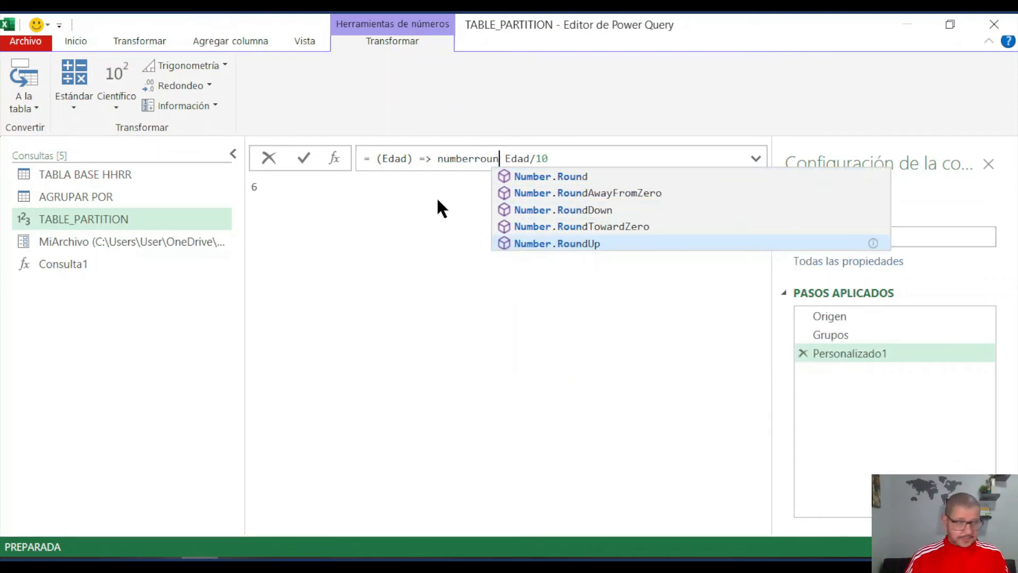
left_click(573, 210)
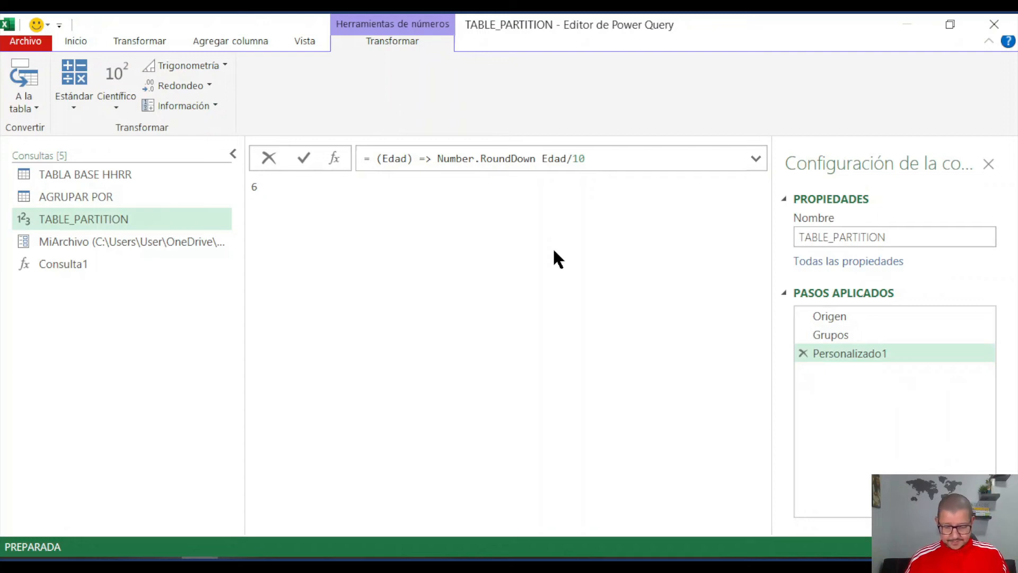
type("(")
key("Delete")
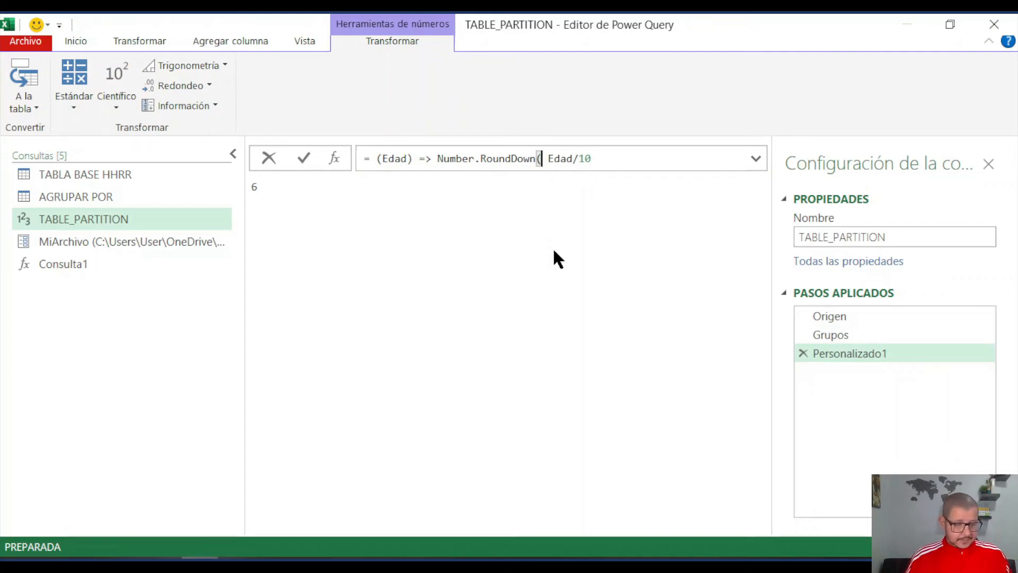
left_click(615, 159)
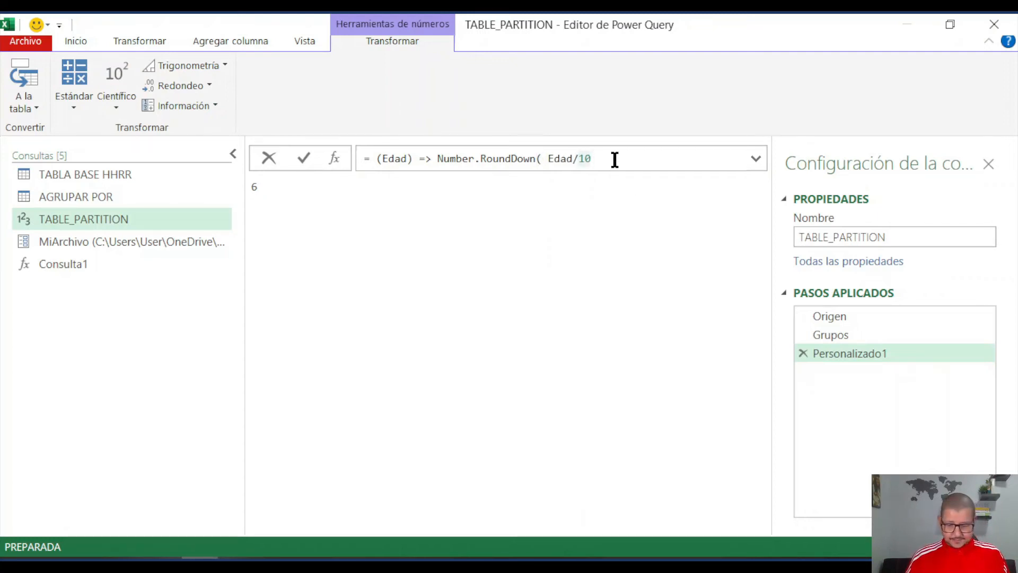
type(")")
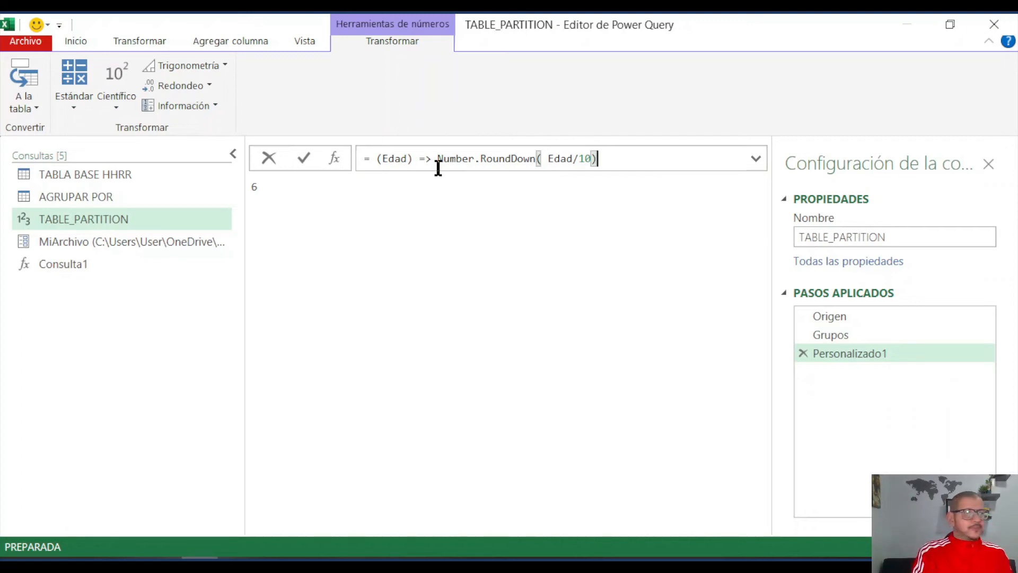
key("Return")
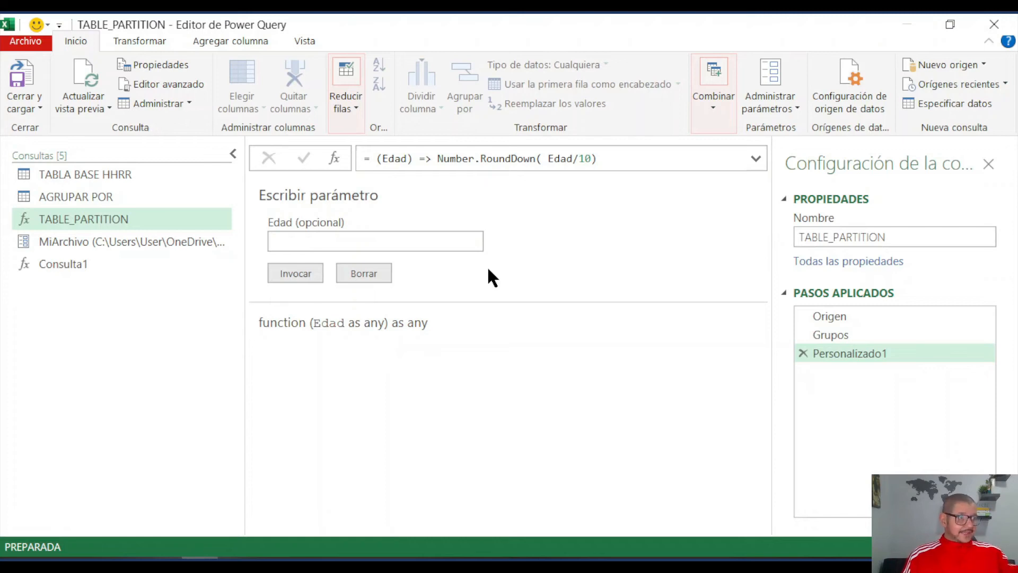
- Rename the applied step Personalizado1 as FxEdad
left_click(849, 353)
left_click(849, 354)
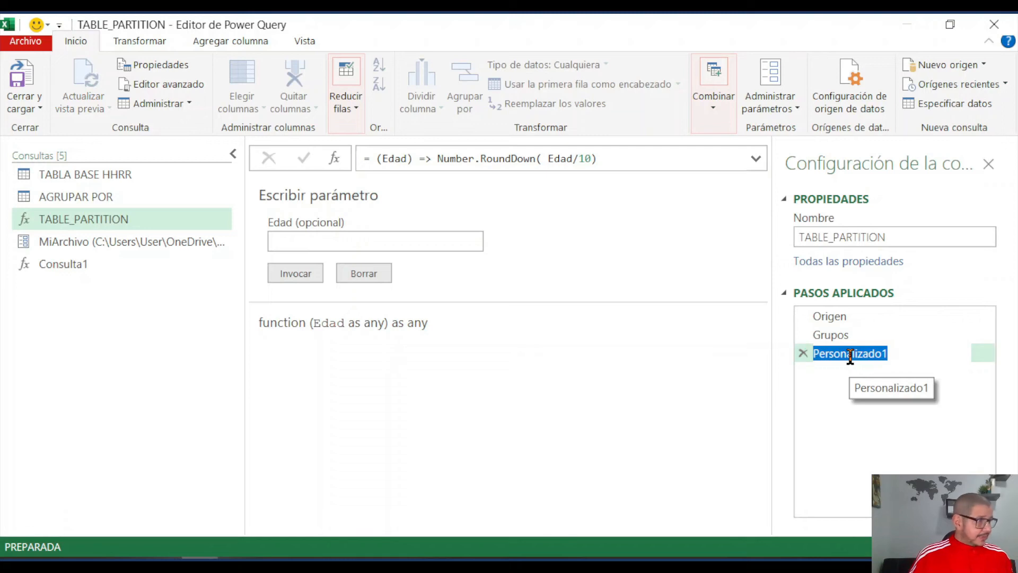
type("F")
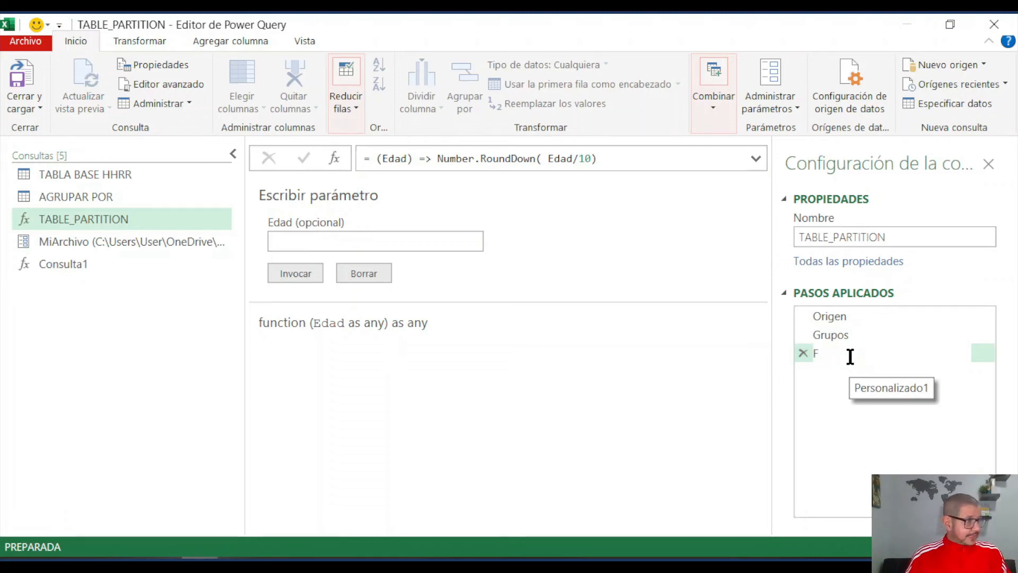
type("x")
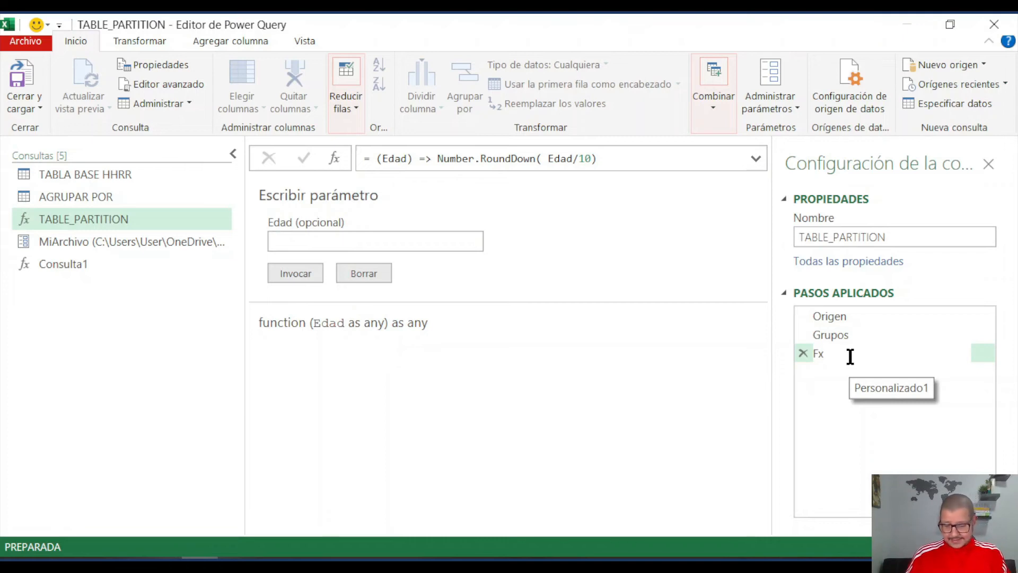
type("Ead")
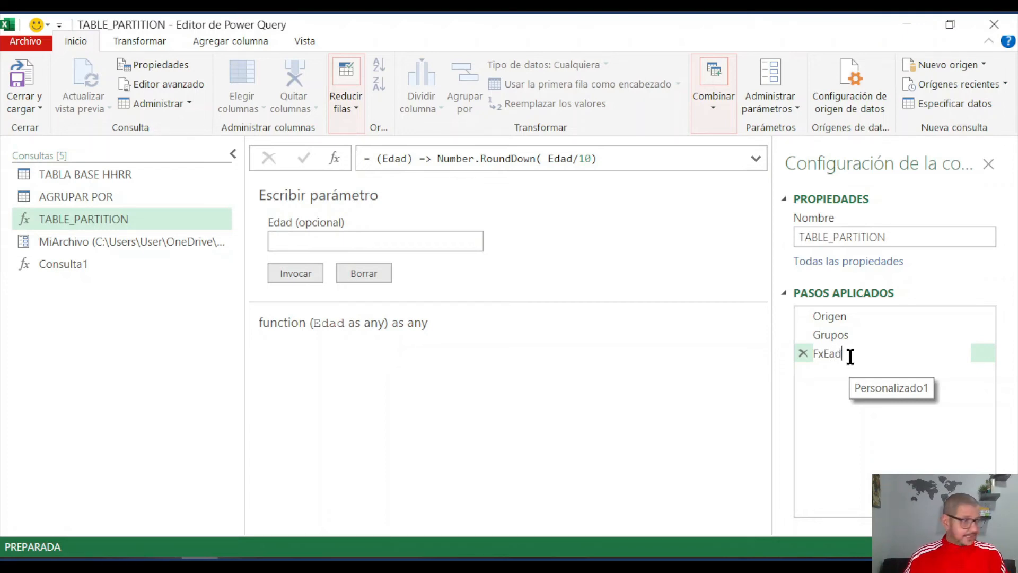
key("BackSpace")
key("BackSpace")
type("dad")
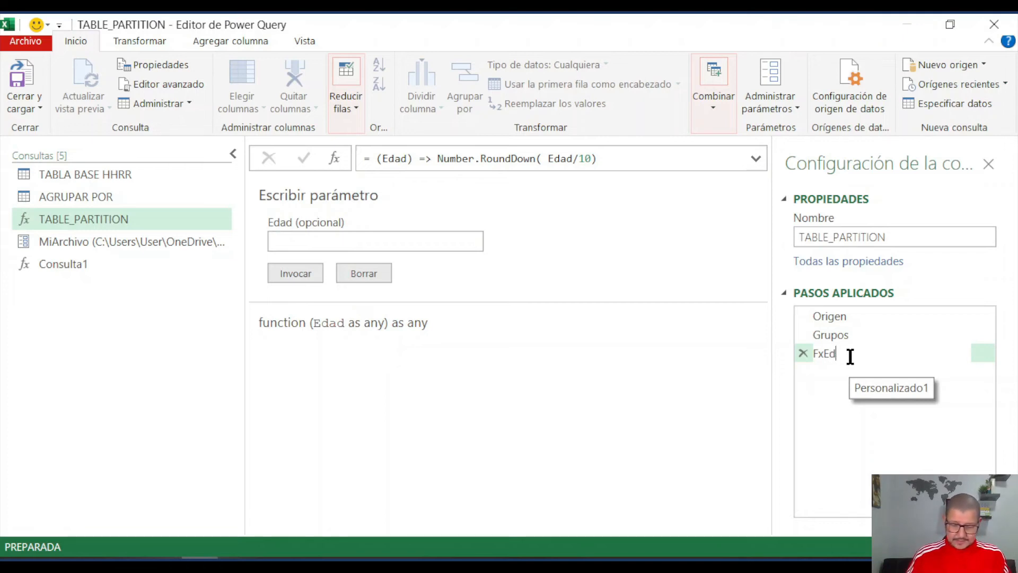
key("Return")
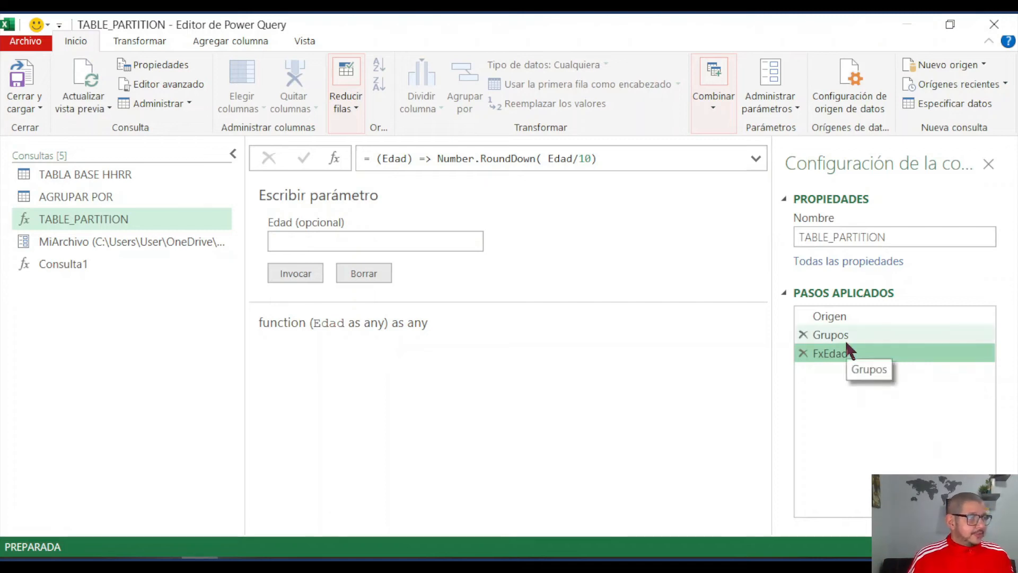
left_click(845, 339)
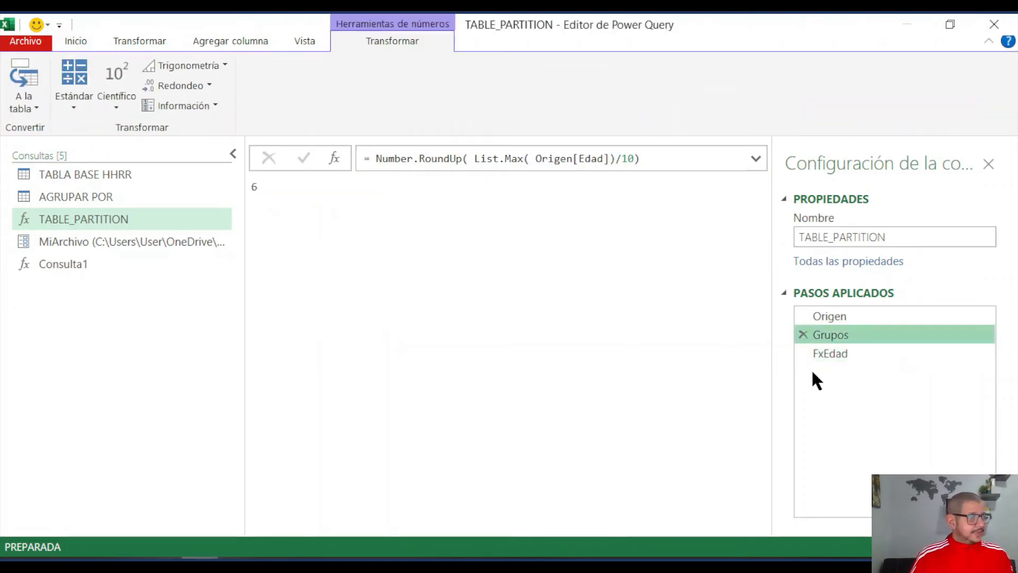
left_click(845, 354)
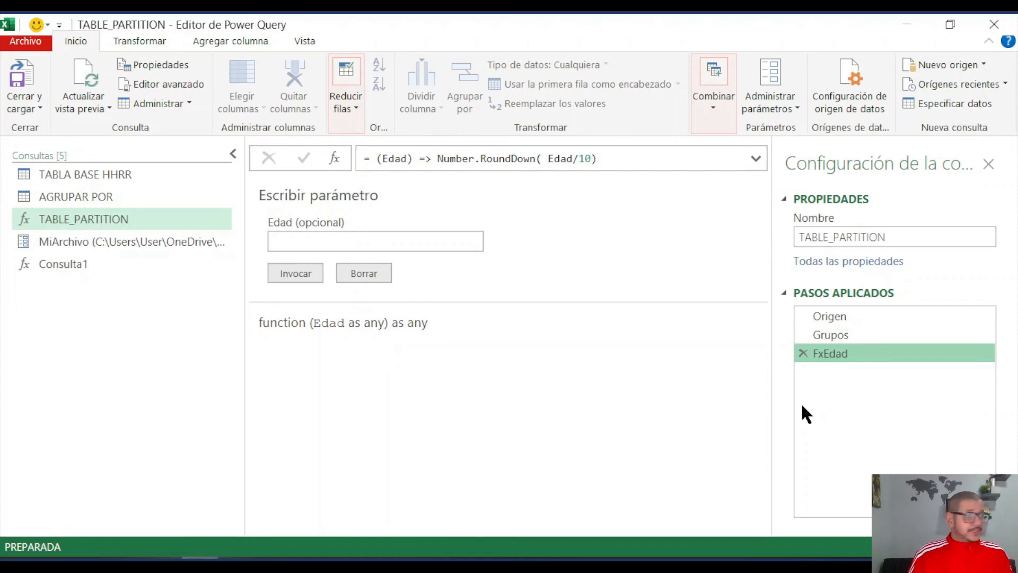
left_click(838, 316)
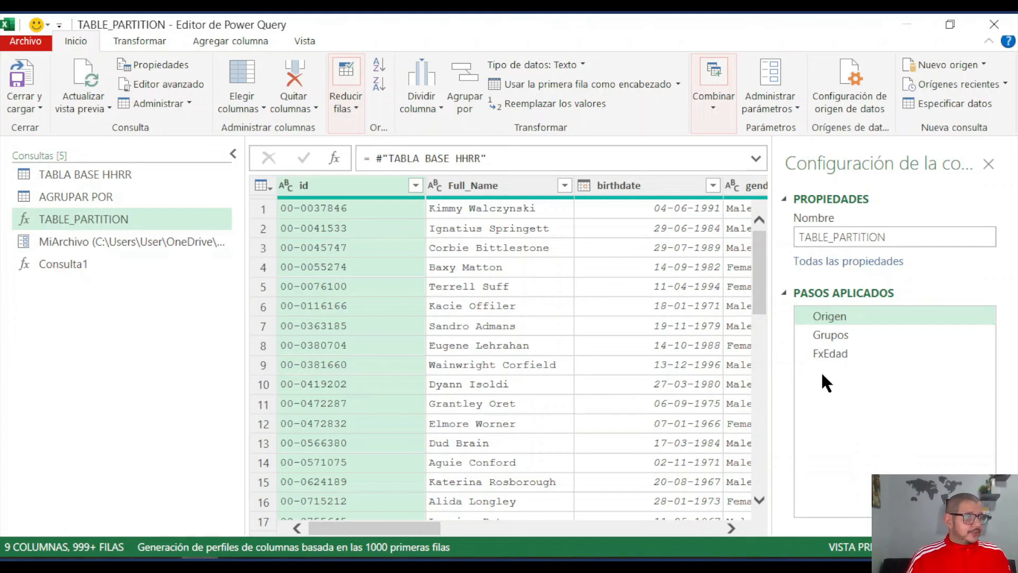
- Add a custom step after FxEdad and set its formula to reference the Origen table
left_click(842, 352)
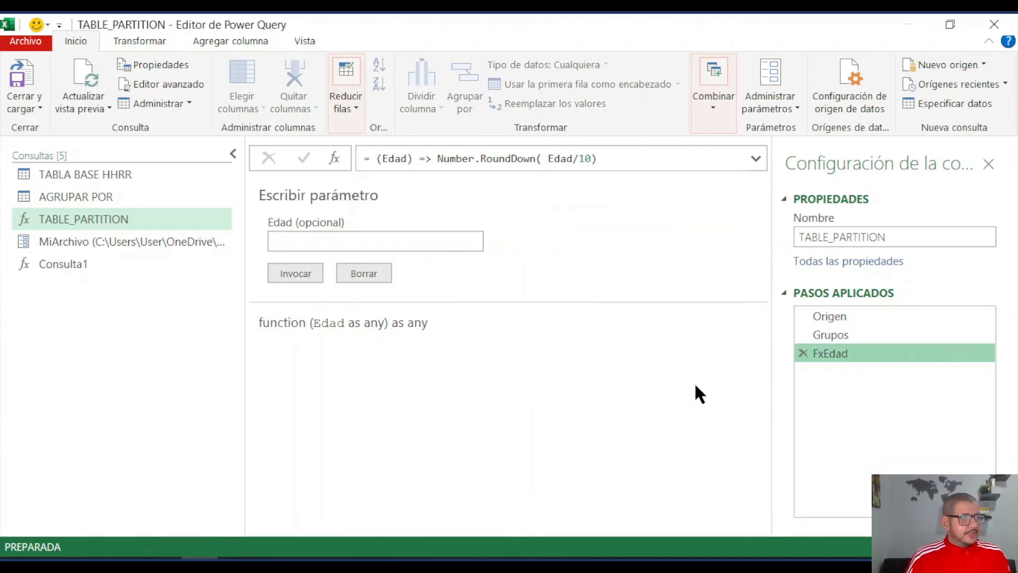
left_click(334, 158)
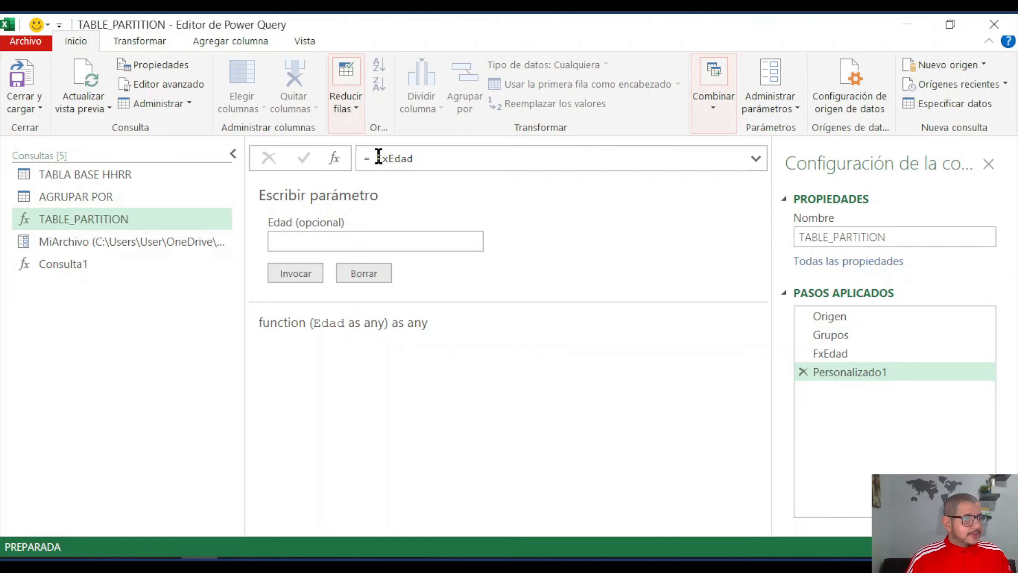
left_click_drag(376, 158, 425, 160)
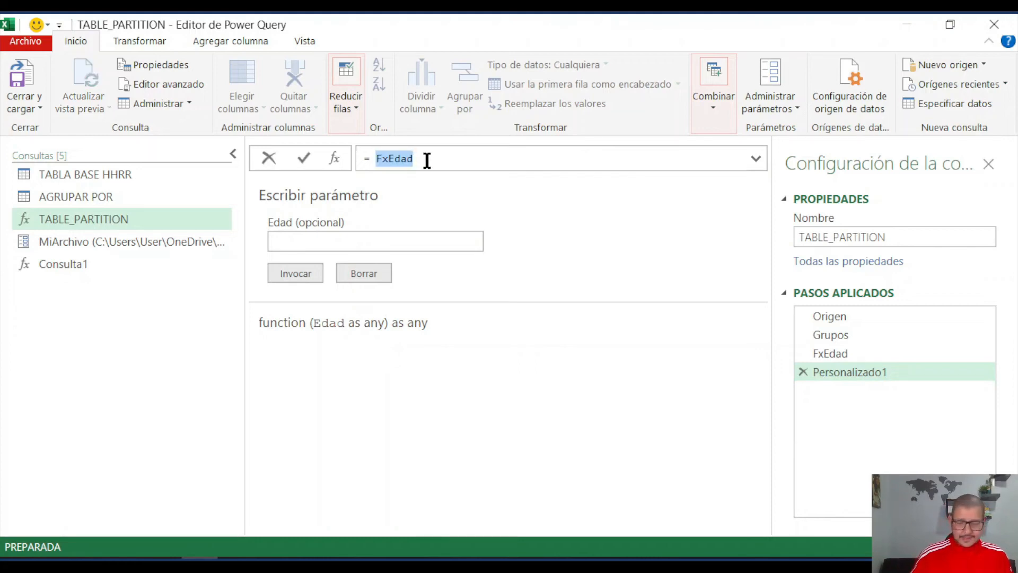
type("Origen")
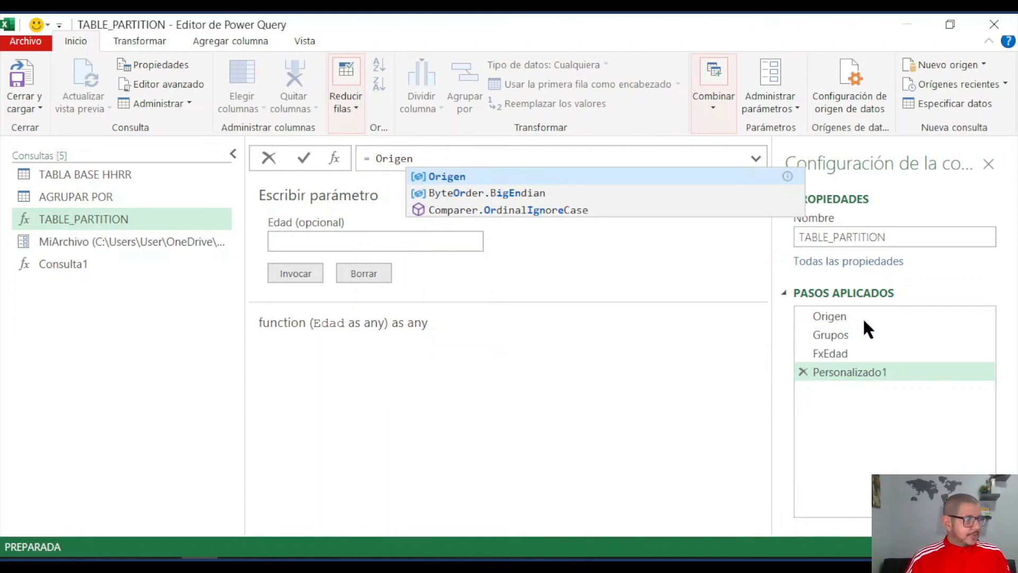
left_click(471, 177)
key("Return")
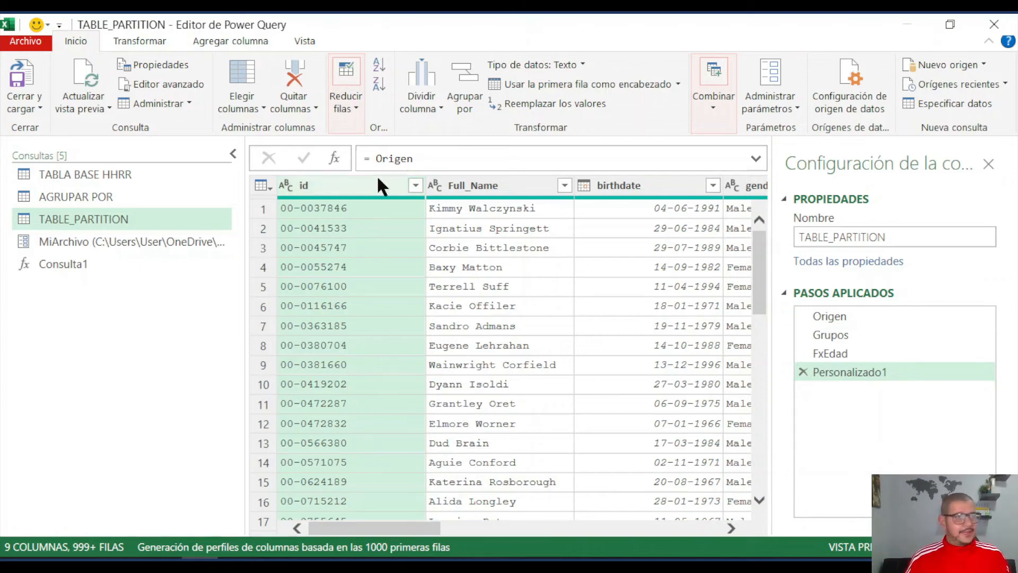
- Wrap the Origen reference in the Personalizado1 formula with the Table.Partition function, making Origen its table argument
left_click(373, 159)
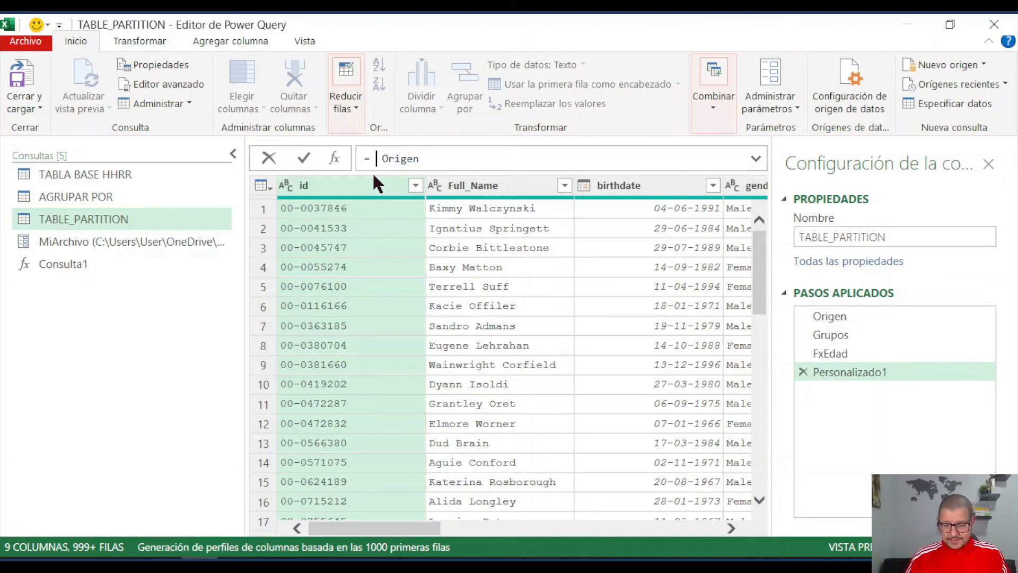
type("tablepar")
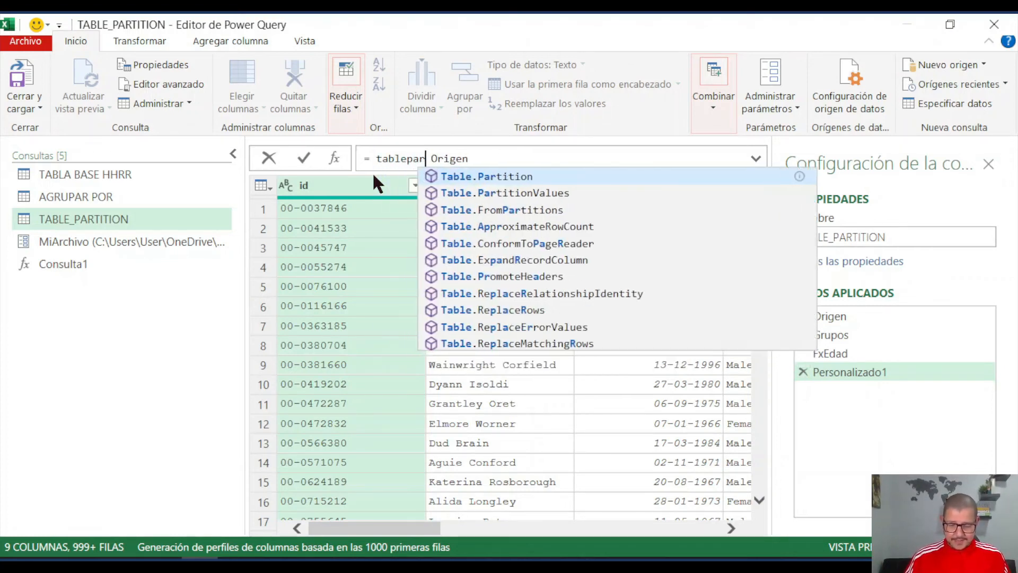
type("tit")
left_click(509, 176)
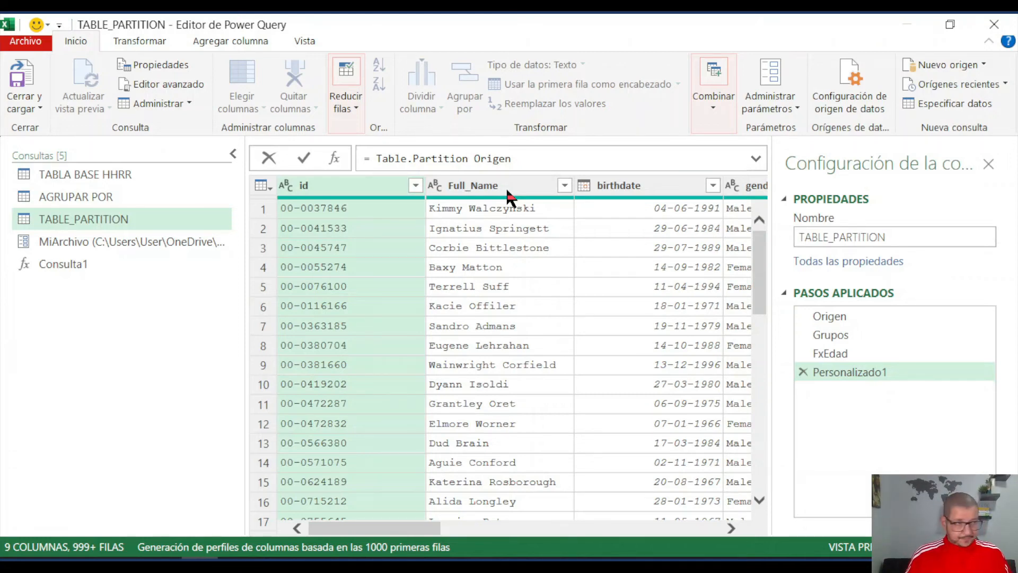
type("(")
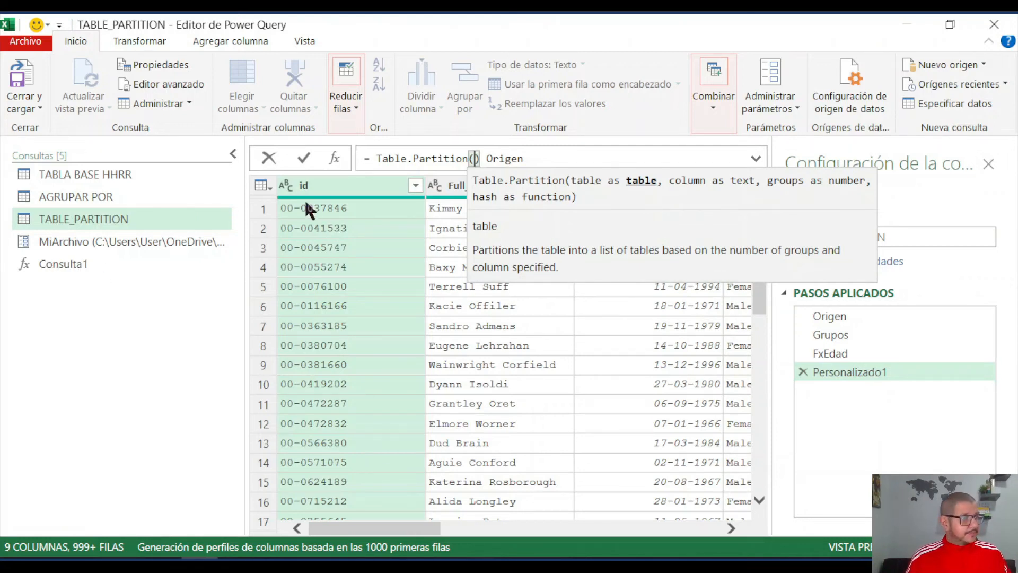
key("Delete")
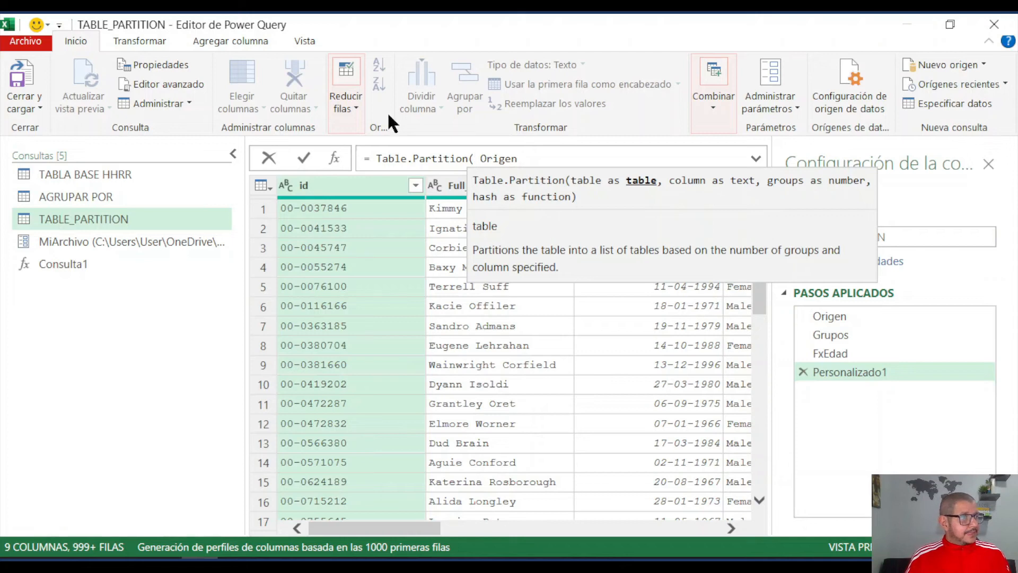
left_click(531, 161)
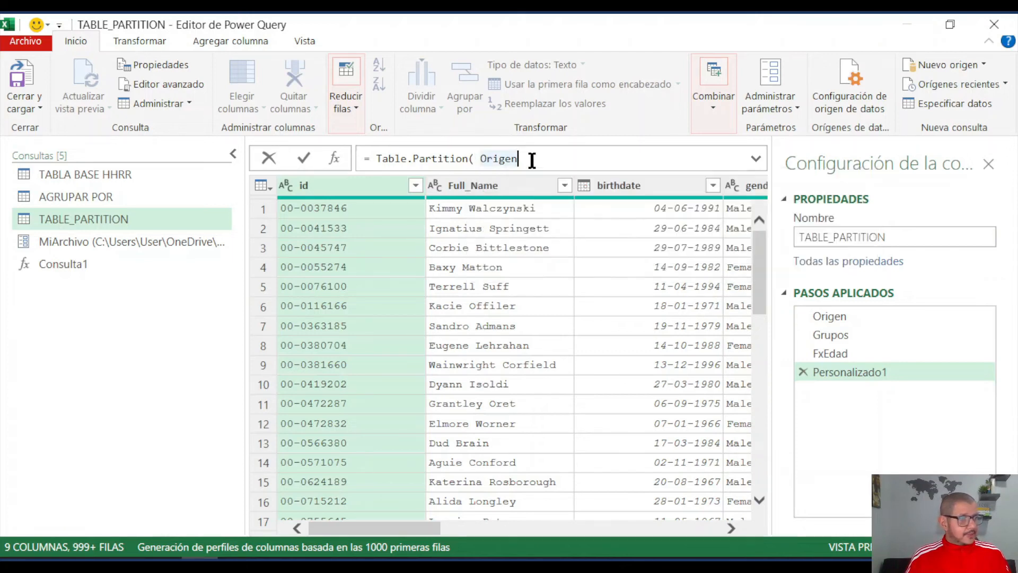
type(")")
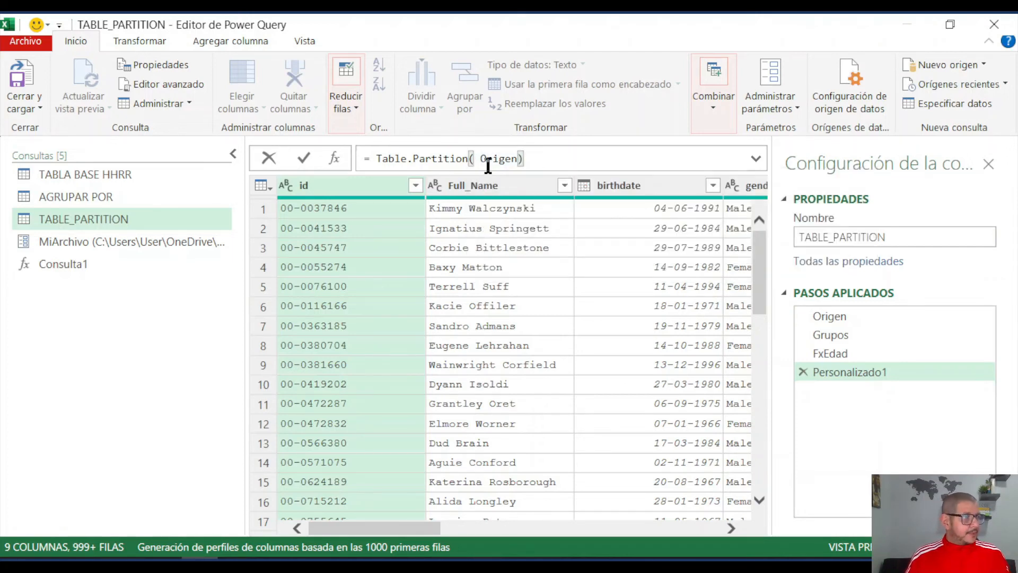
- Add "Edad" as the column argument of Table.Partition, after Origen
left_click(520, 159)
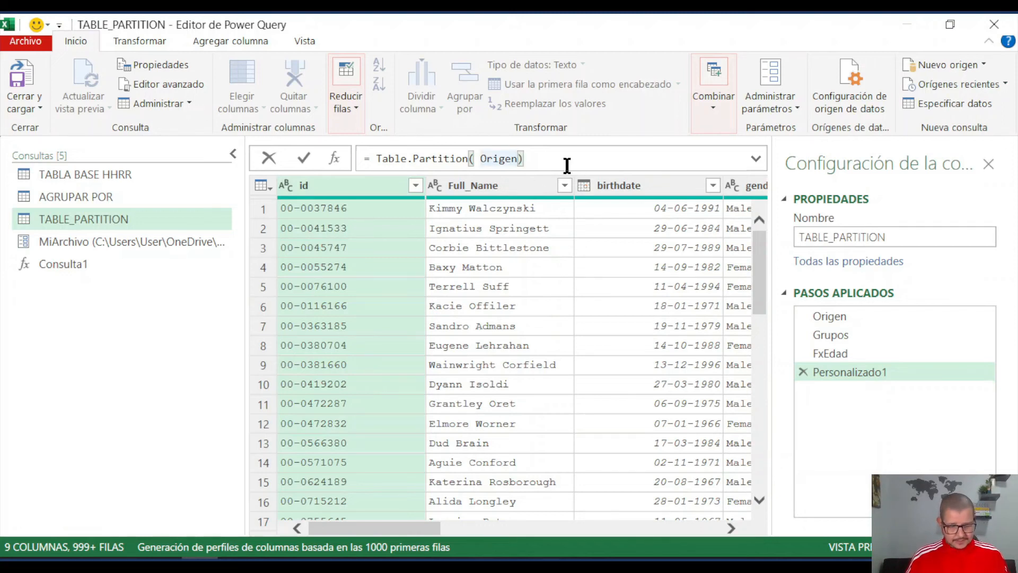
type(",")
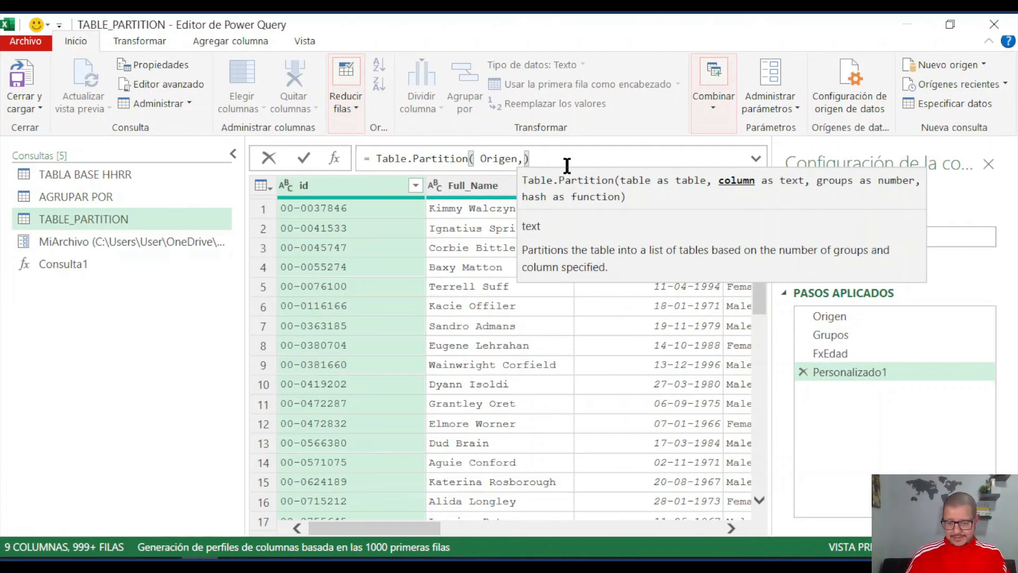
type("\"")
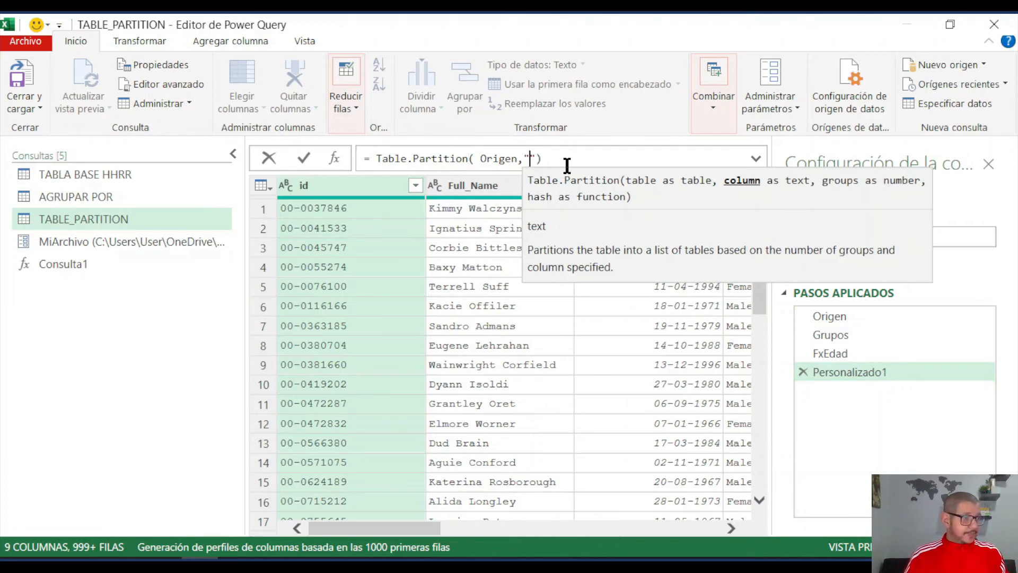
type("Ed")
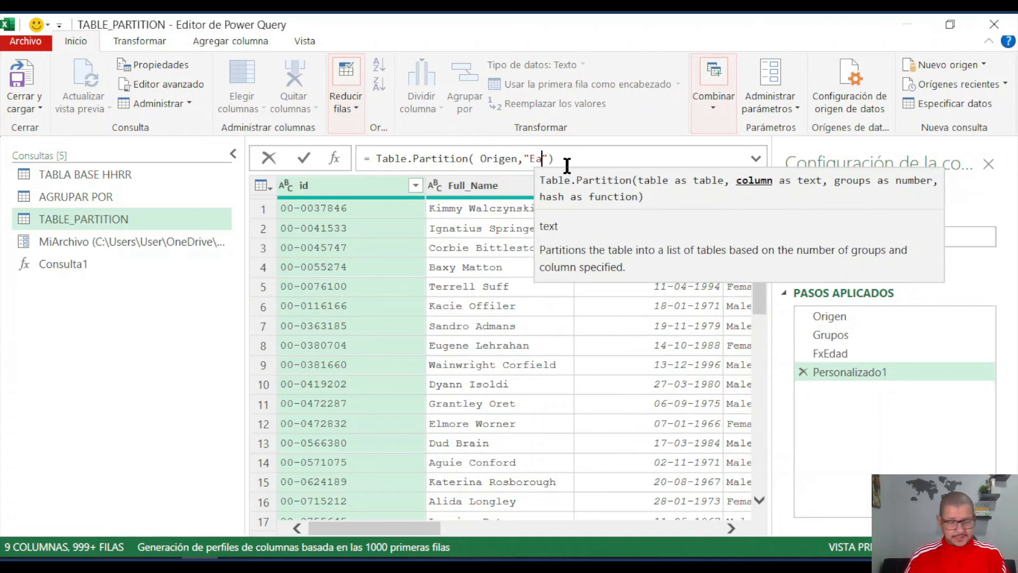
type("ad")
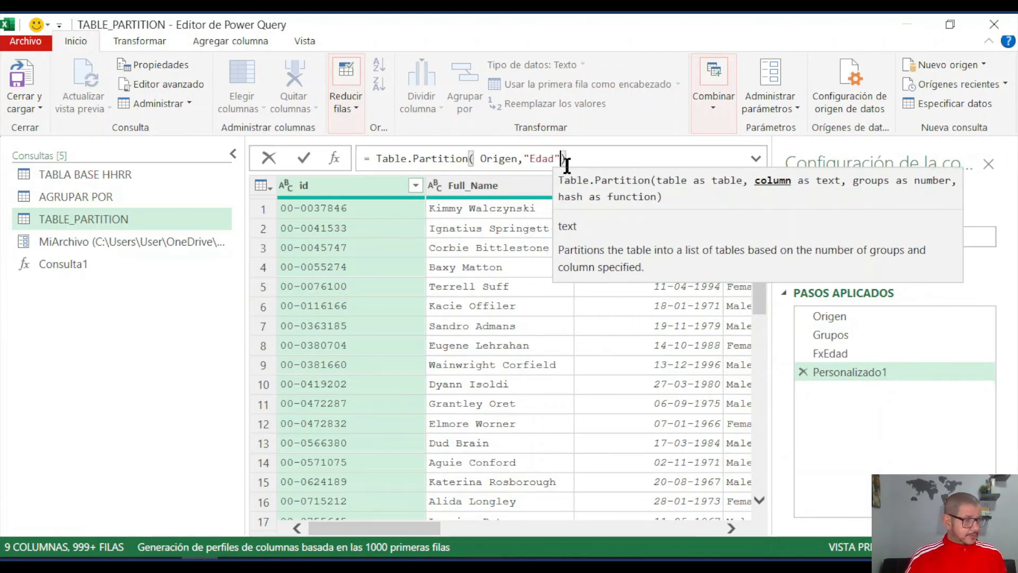
type("\",")
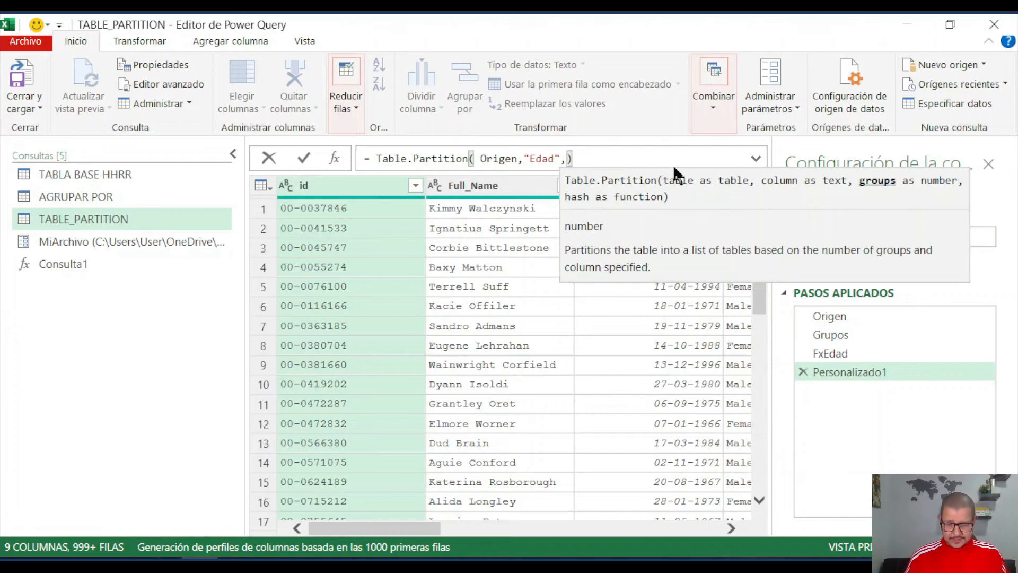
- Complete Table.Partition with Grupos as the number of groups and FxEdad as the hash function, and apply the formula
type("Grupos")
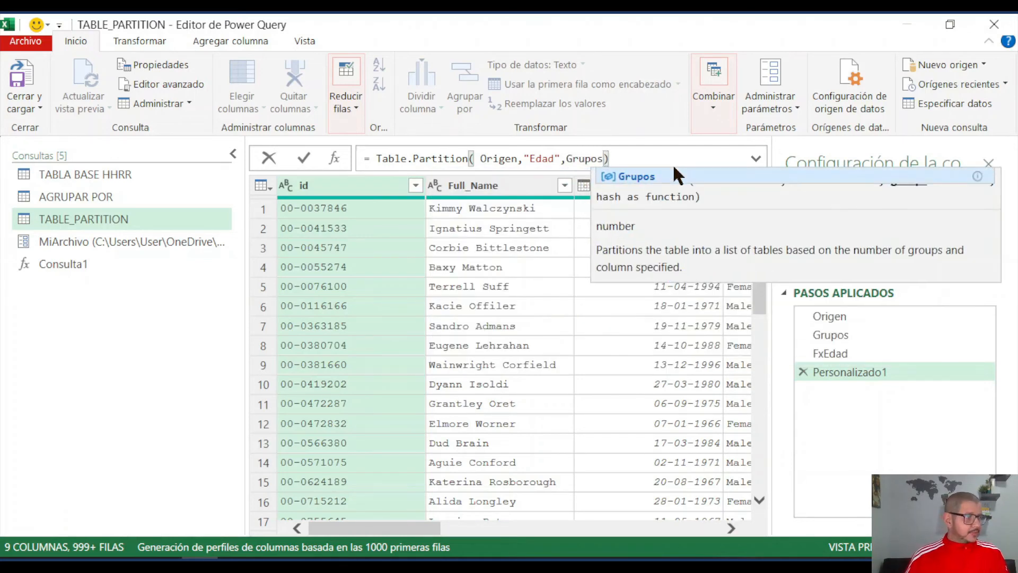
left_click(633, 177)
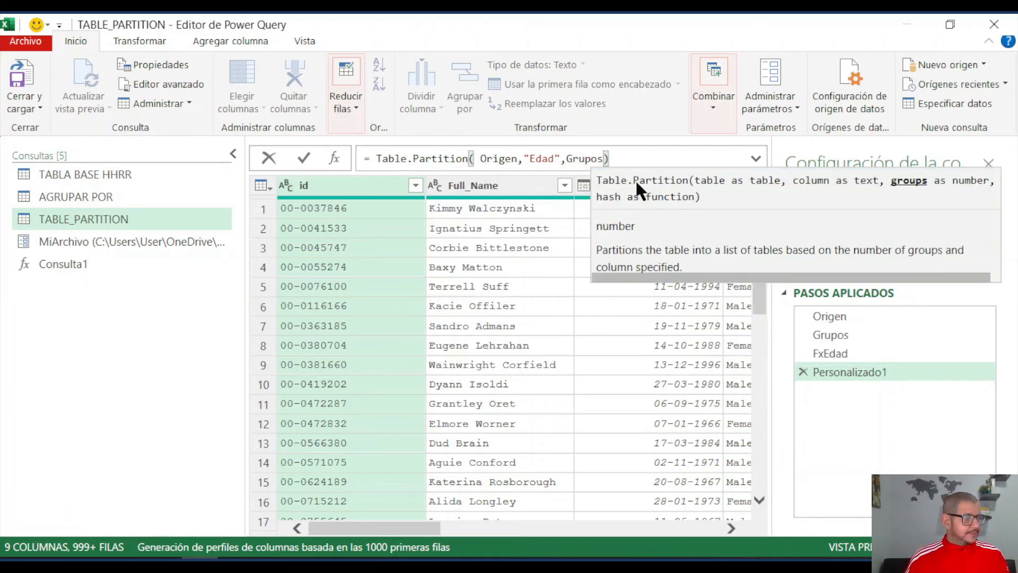
type(",")
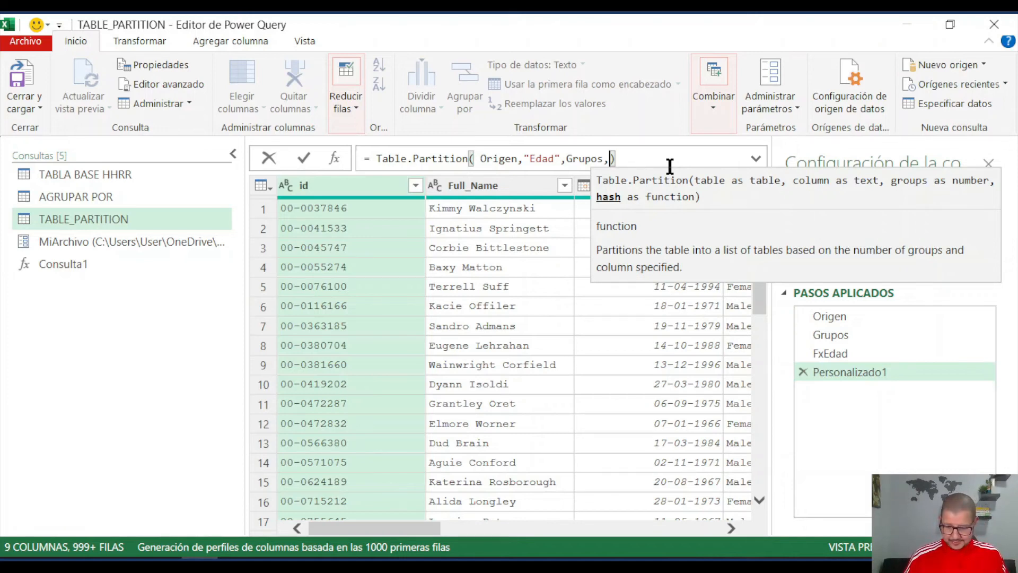
type("Fx")
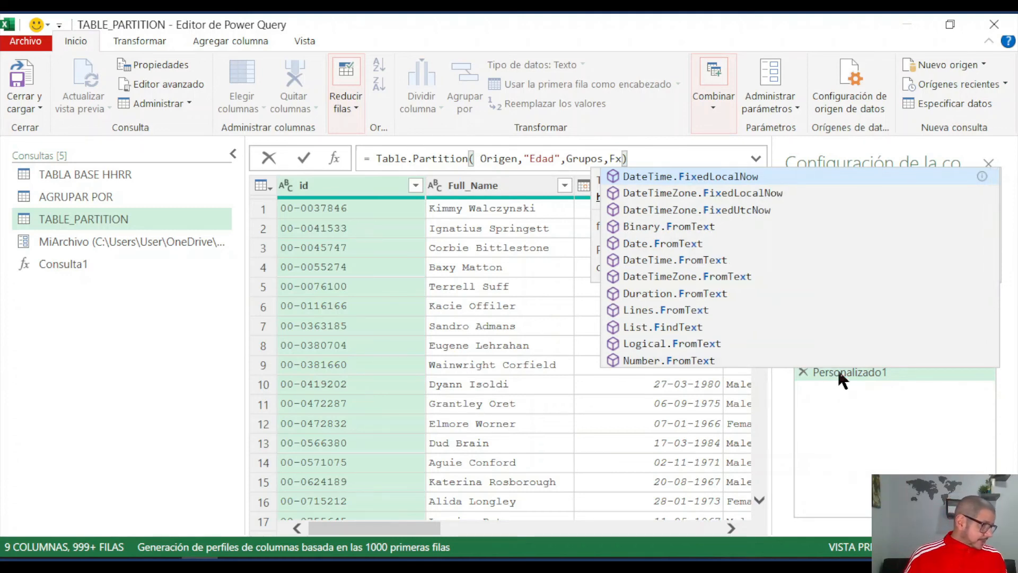
type("Edad")
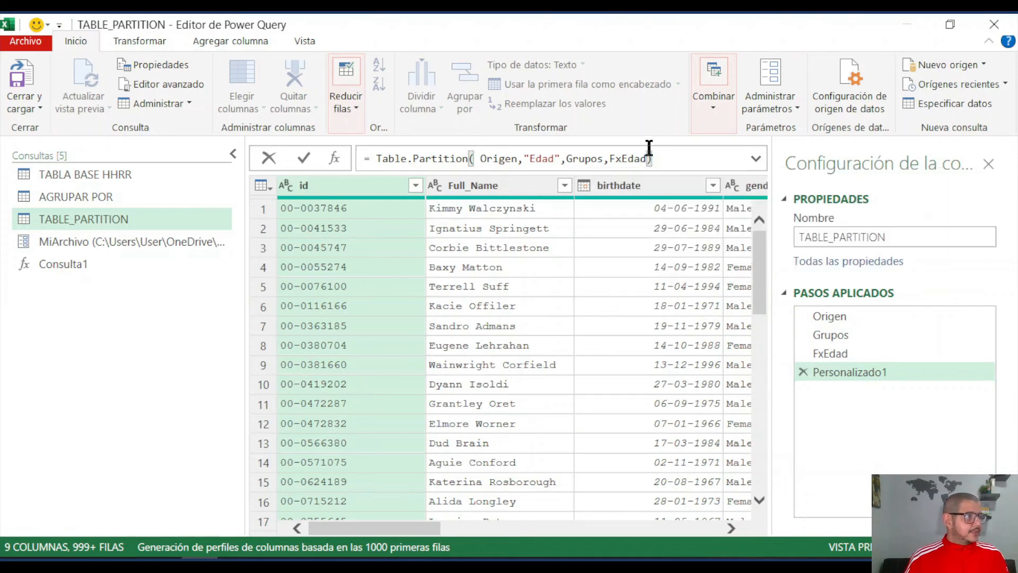
left_click(303, 158)
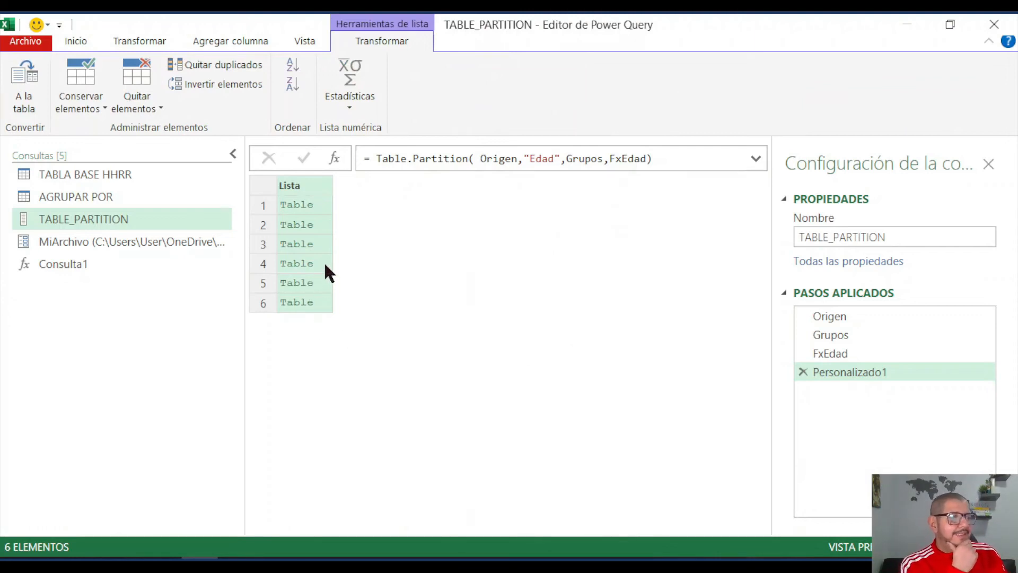
- Preview the first three tables of the partitioned list and examine the Edad values in the third one
left_click(323, 202)
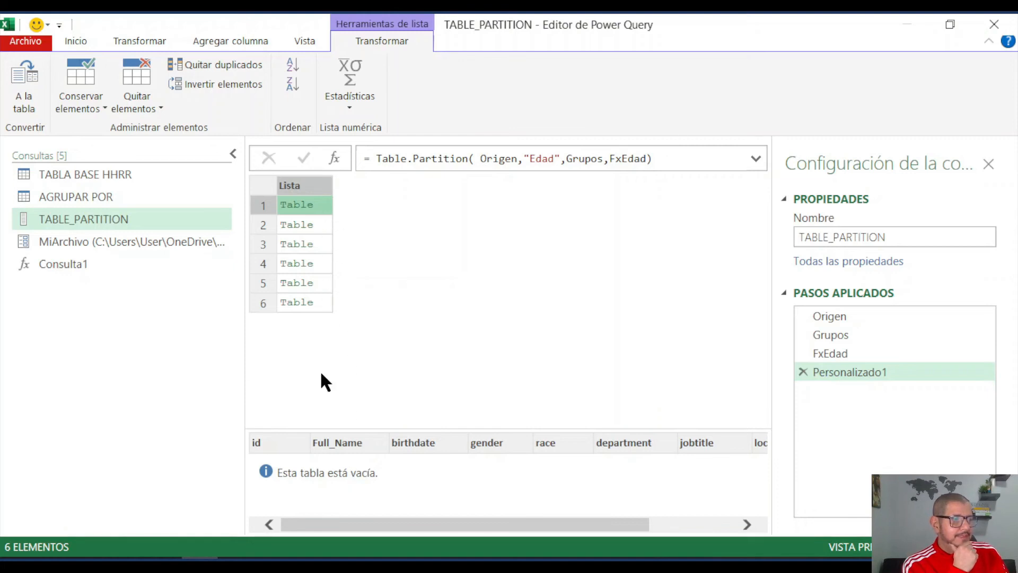
left_click(324, 225)
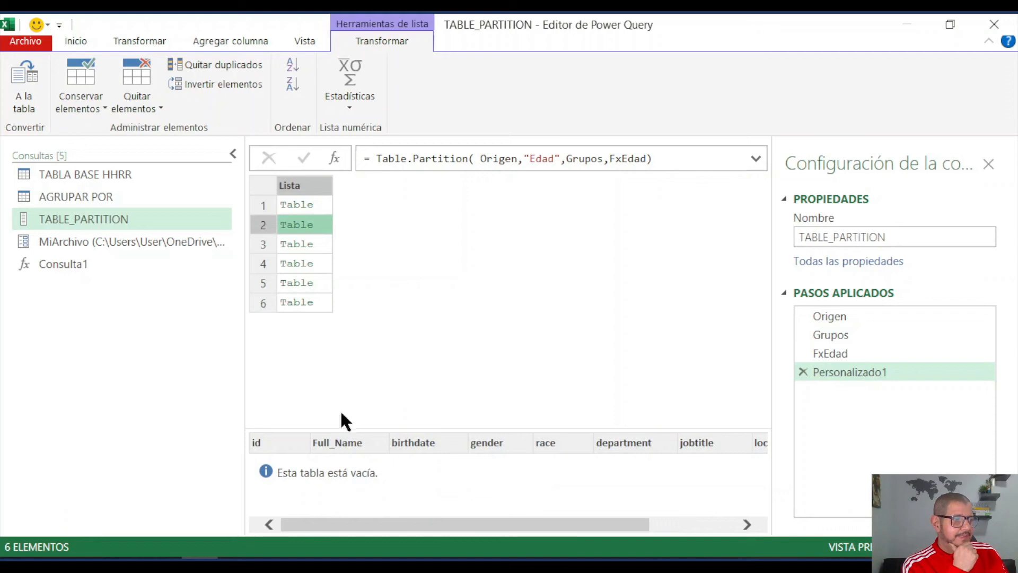
left_click(325, 247)
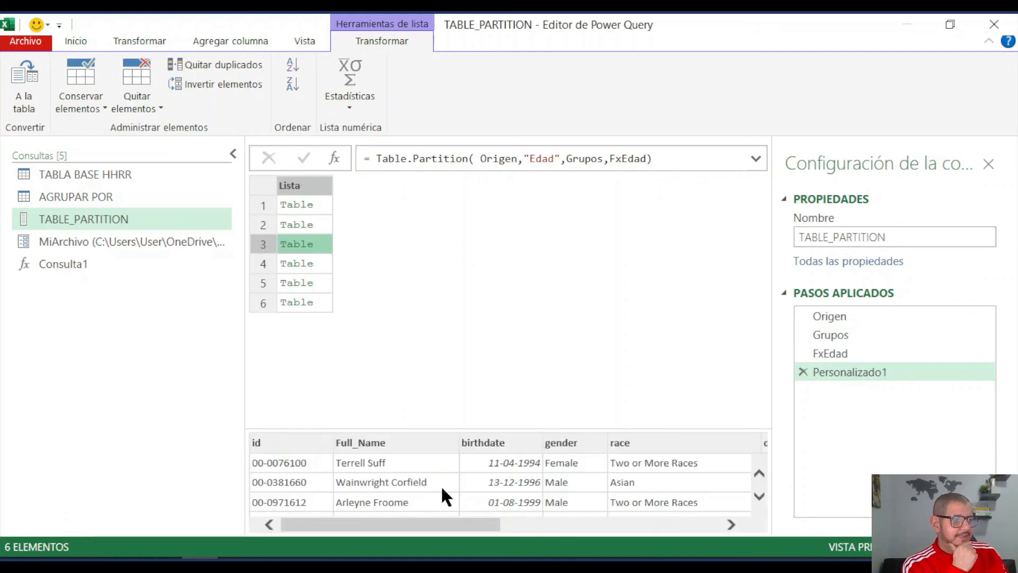
left_click_drag(440, 527, 711, 527)
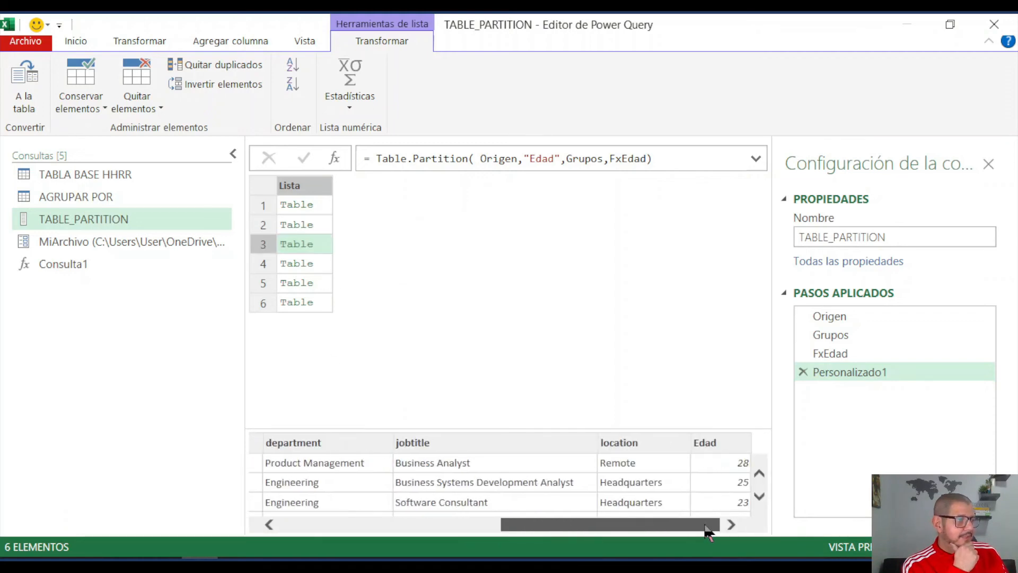
left_click(759, 497)
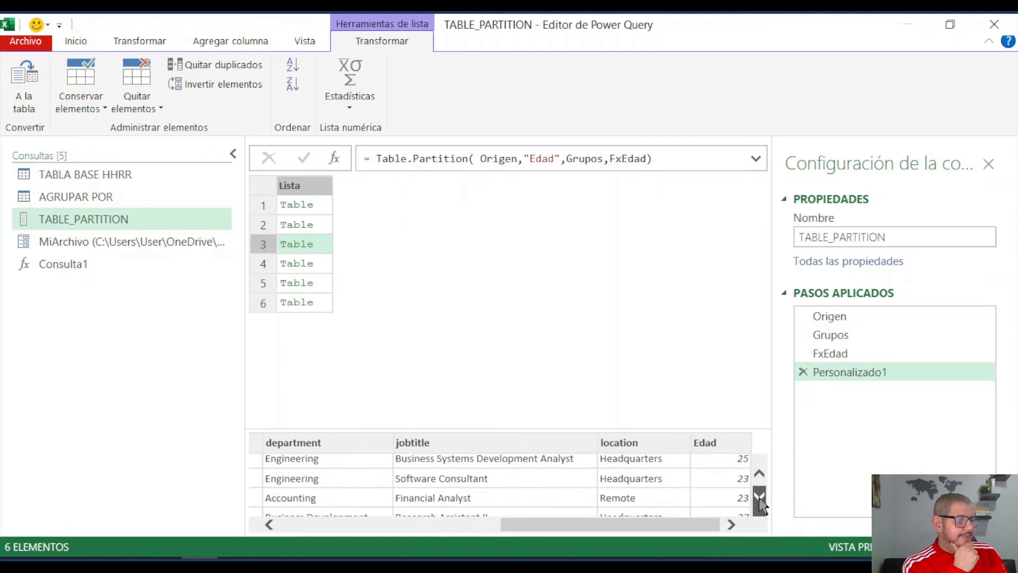
left_click(759, 498)
left_click(759, 498)
left_click(760, 497)
left_click(759, 497)
left_click(760, 498)
left_click(759, 498)
left_click(760, 498)
left_click(759, 498)
left_click(759, 497)
left_click(760, 498)
left_click(759, 497)
left_click(760, 498)
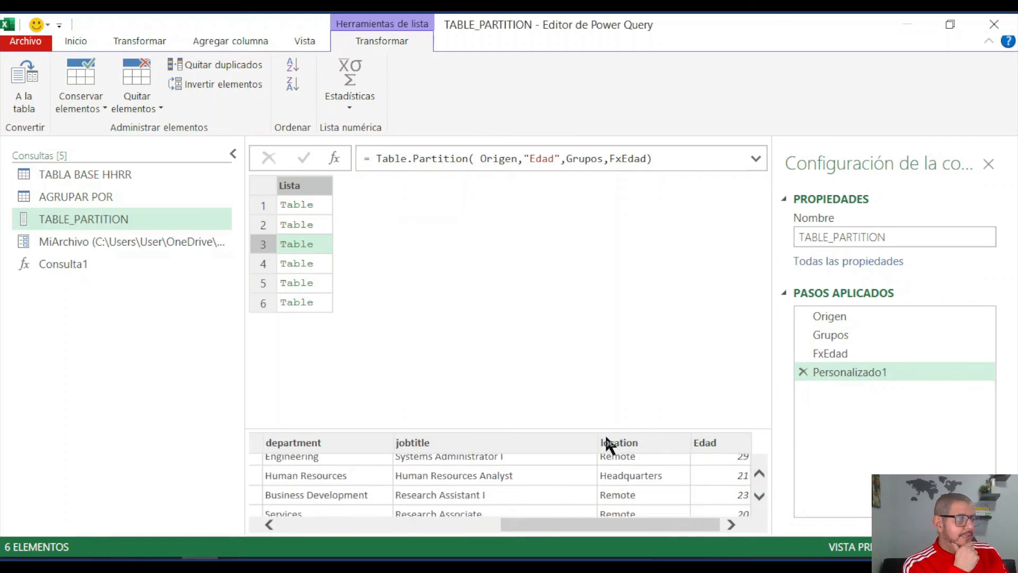
left_click(323, 208)
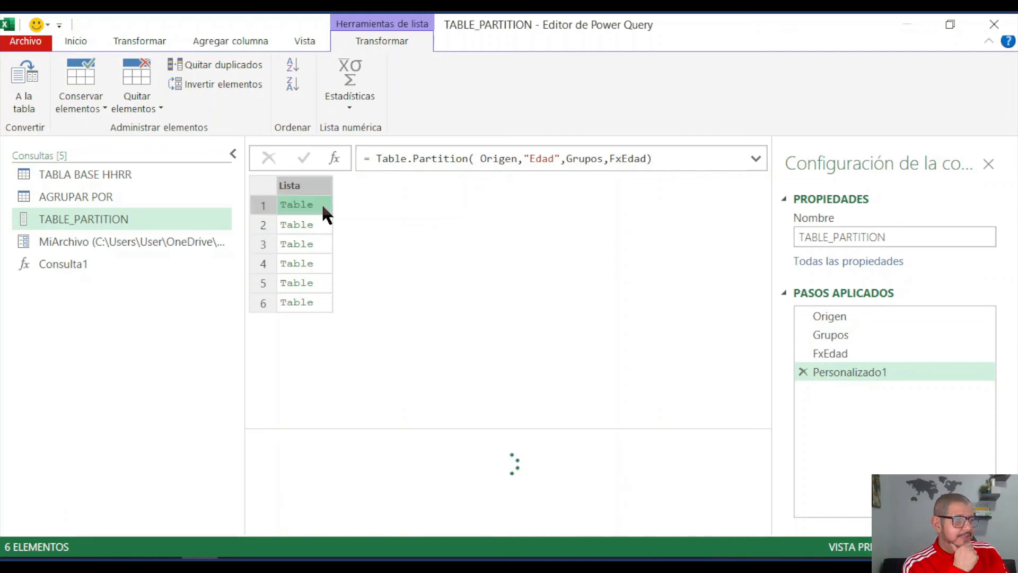
left_click(321, 221)
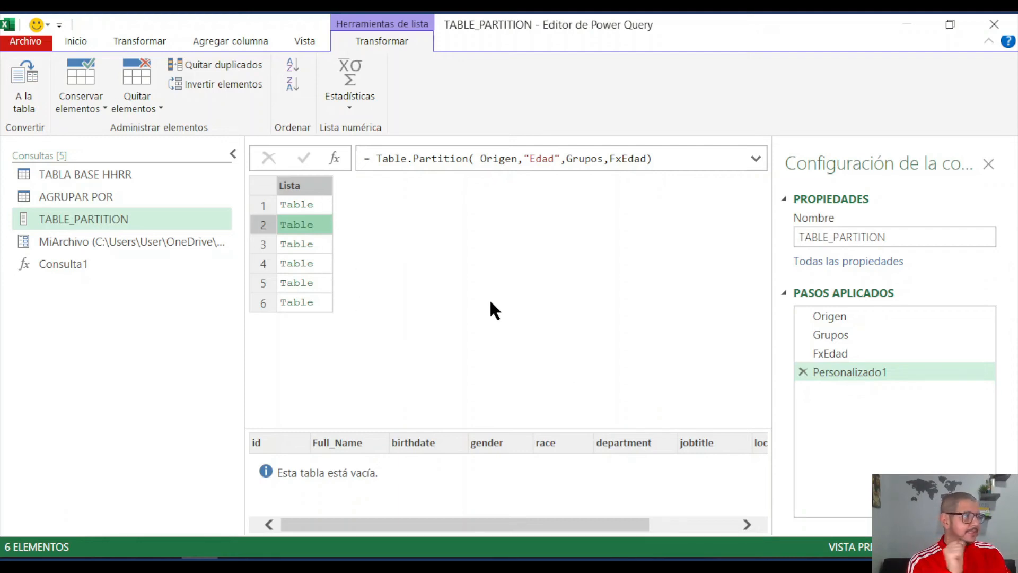
- Convert the partitioned list to a table with no delimiter and extra columns shown as errors
left_click(850, 371)
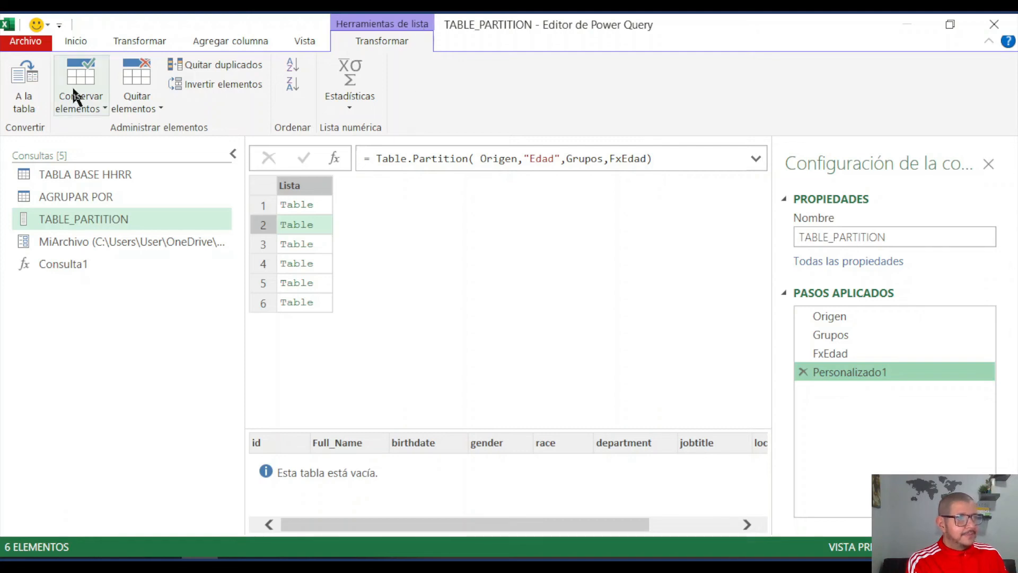
left_click(27, 80)
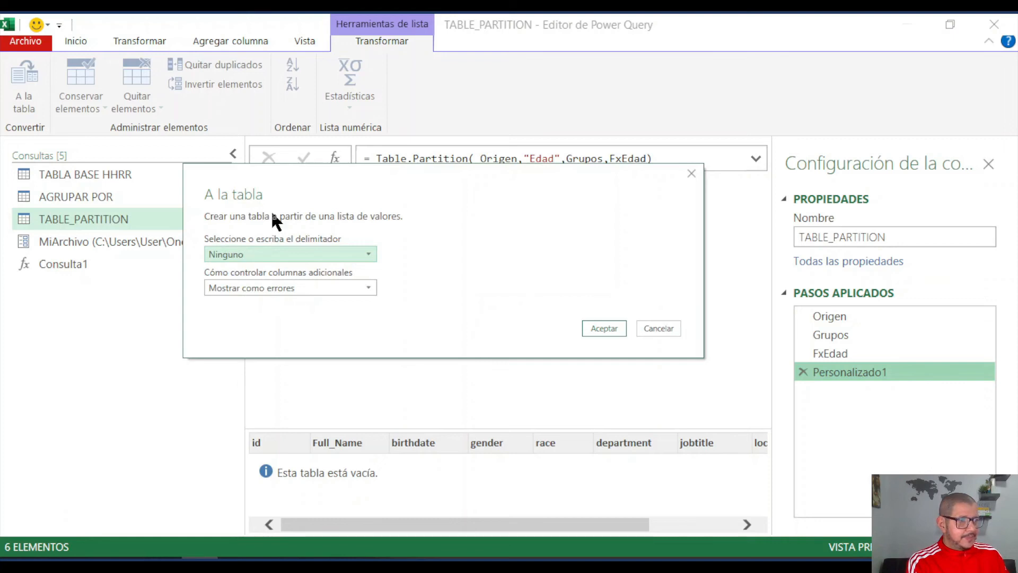
left_click(594, 329)
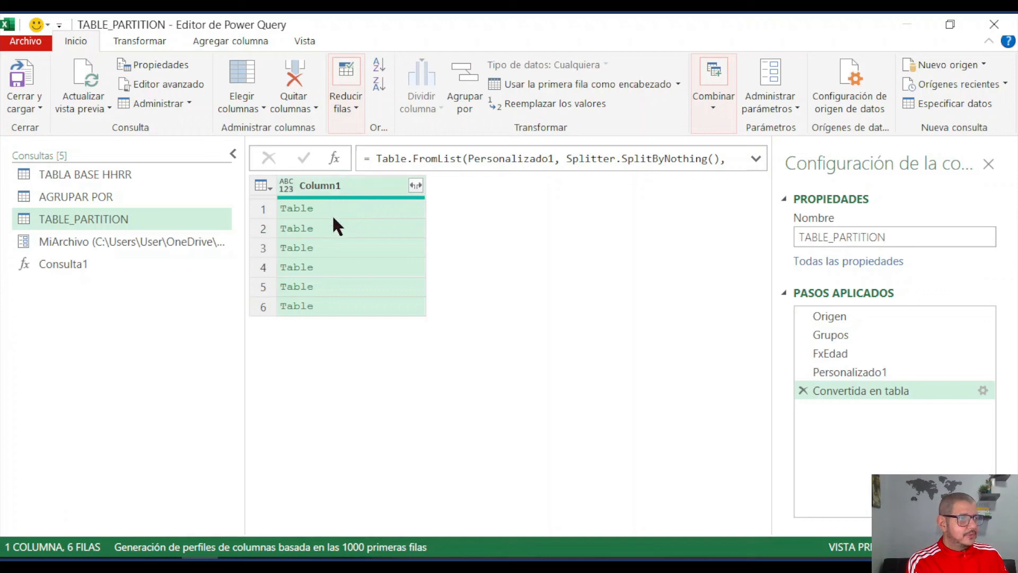
- Preview the nested tables in Column1 and add an index column starting at 0
left_click(380, 207)
left_click(377, 247)
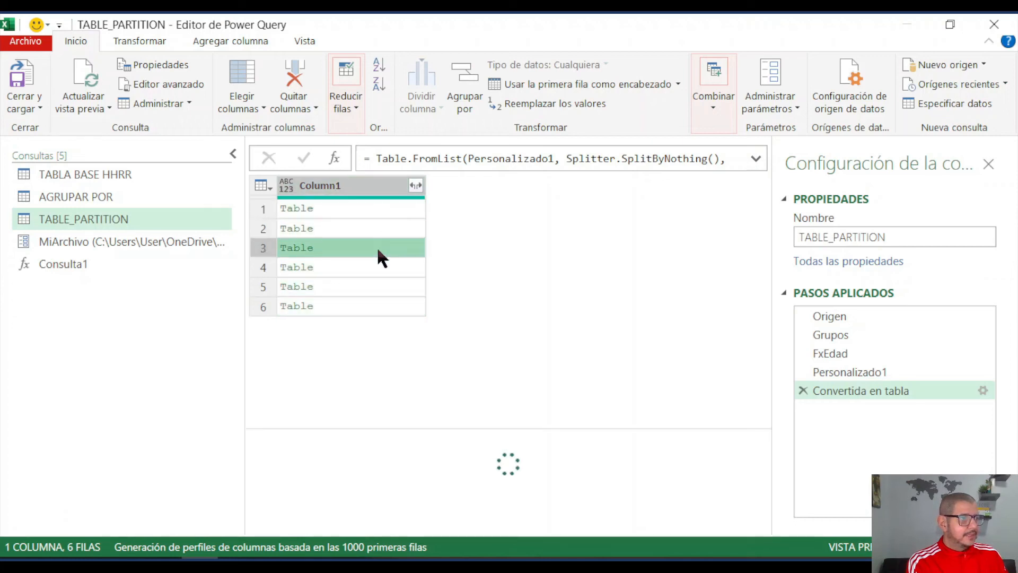
left_click(369, 270)
left_click(370, 286)
left_click(370, 303)
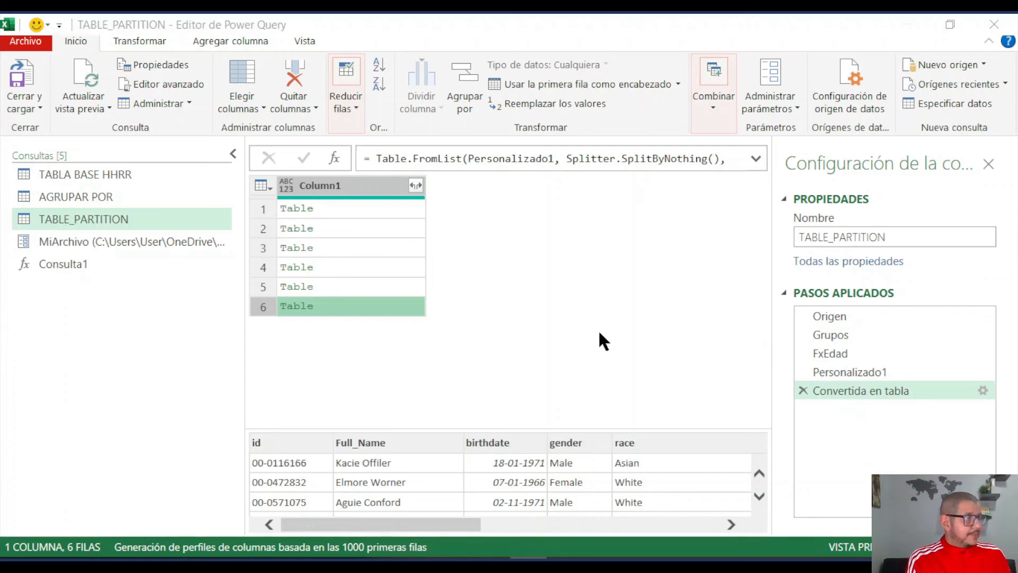
left_click(385, 185)
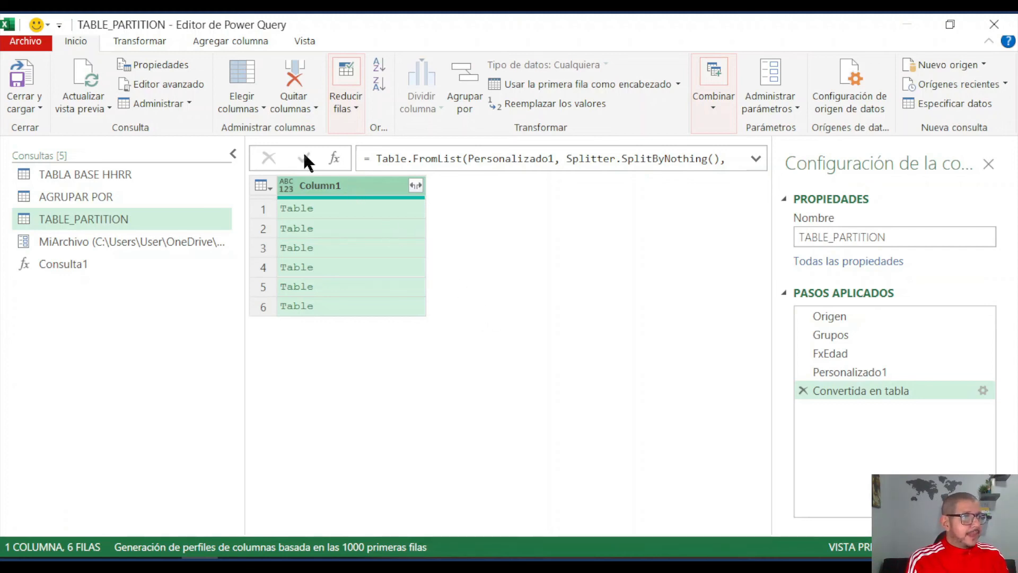
left_click(251, 40)
left_click(298, 82)
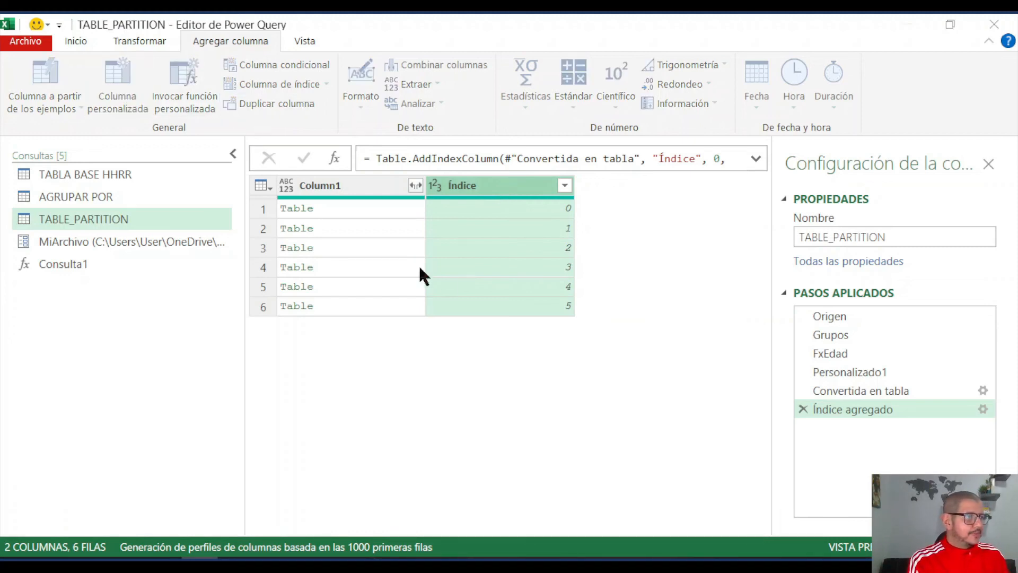
- Start a custom column in the TABLE_PARTITION query and name it Grupo Etario
left_click_drag(282, 171, 192, 171)
type("Grupo Eyta")
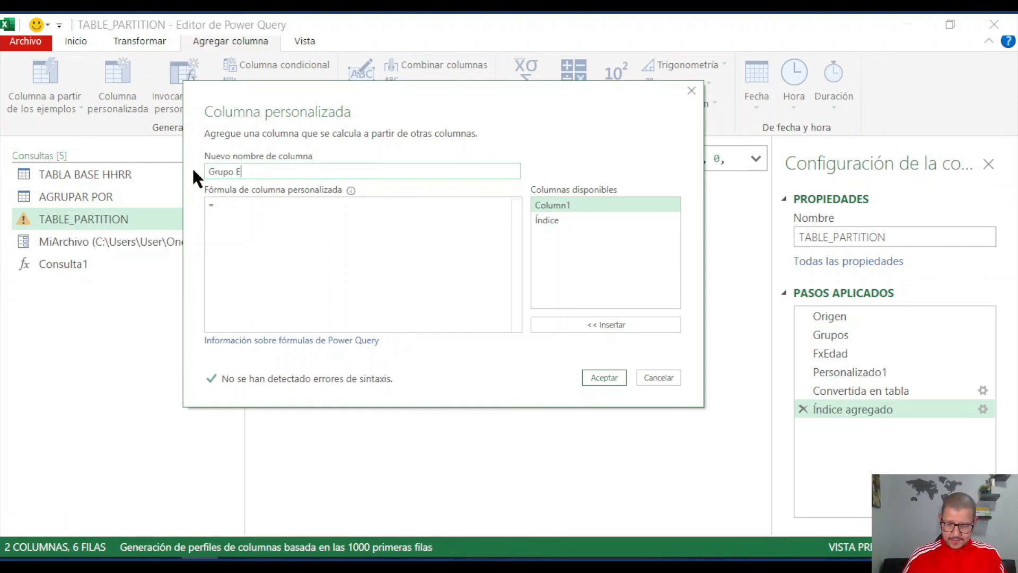
key("BackSpace")
key("BackSpace")
key("BackSpace")
type("t")
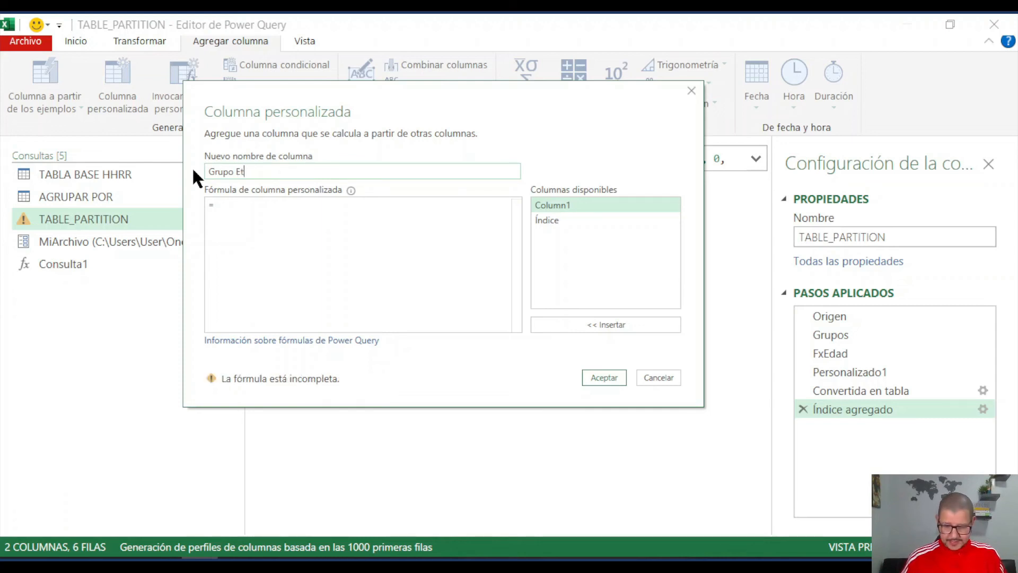
type("ario")
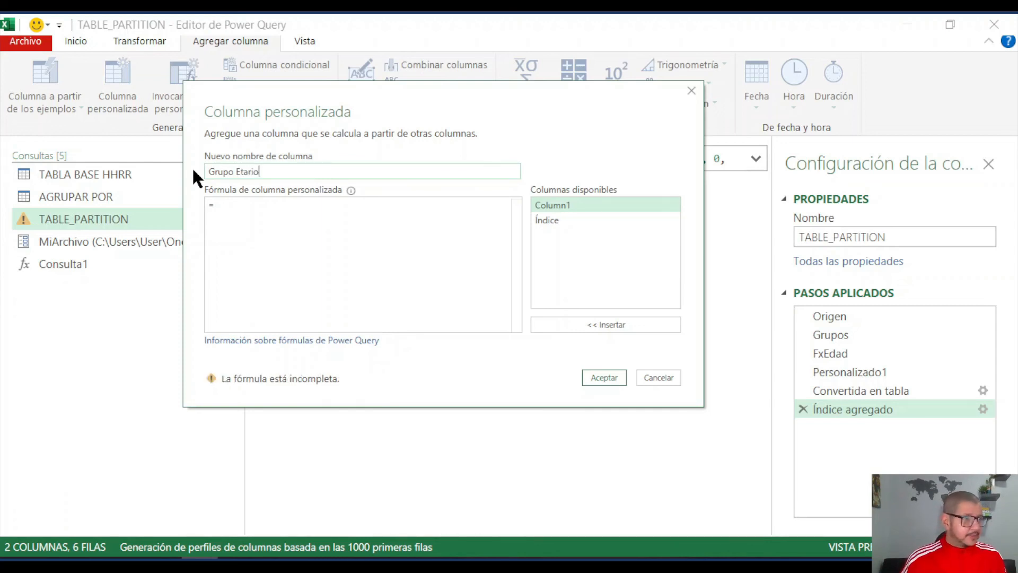
- Define the Grupo Etario column with the formula [Índice]*10 and add it to the table
left_click(239, 223)
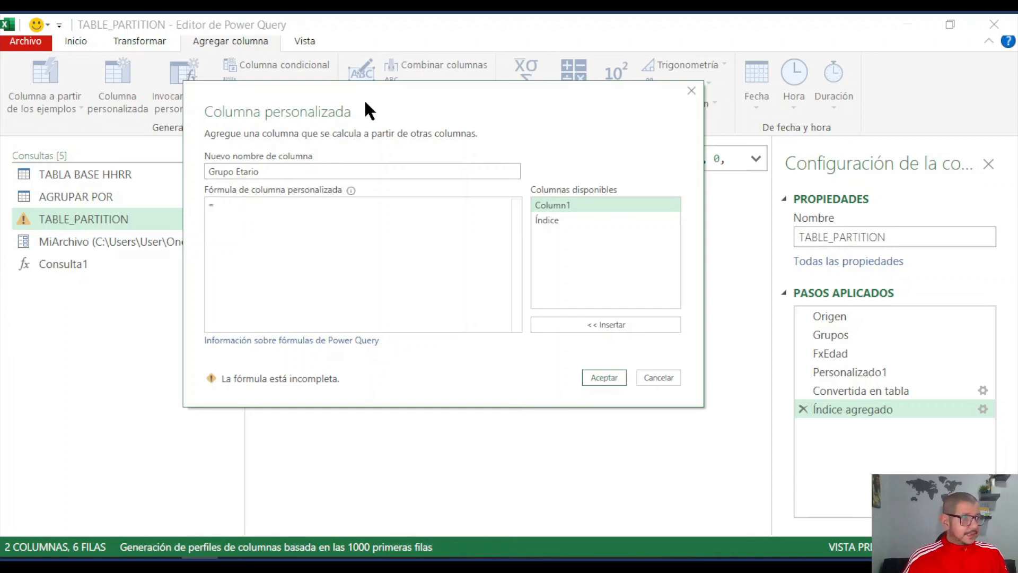
left_click_drag(365, 102, 368, 284)
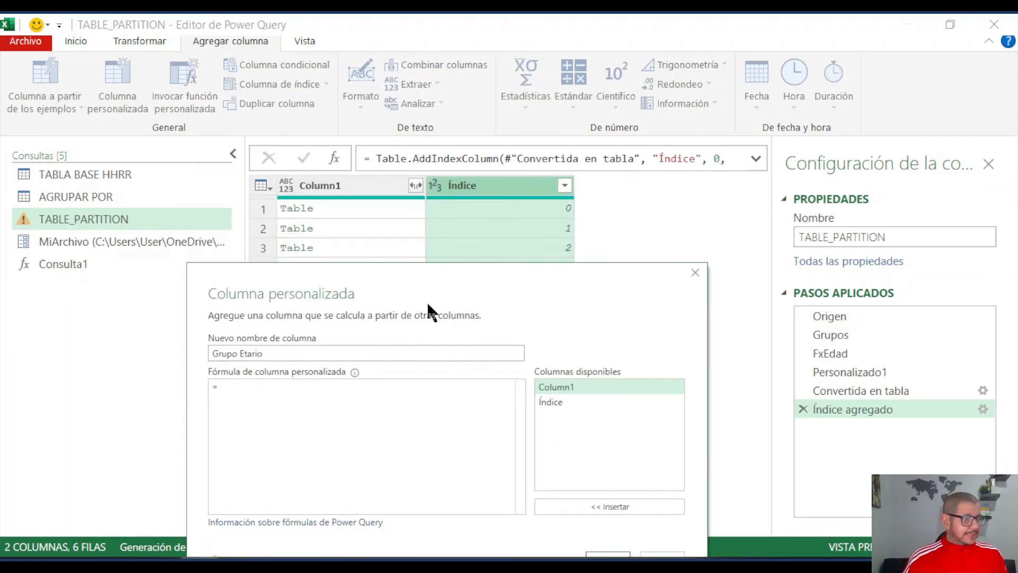
left_click_drag(437, 288, 463, 178)
double_click(580, 291)
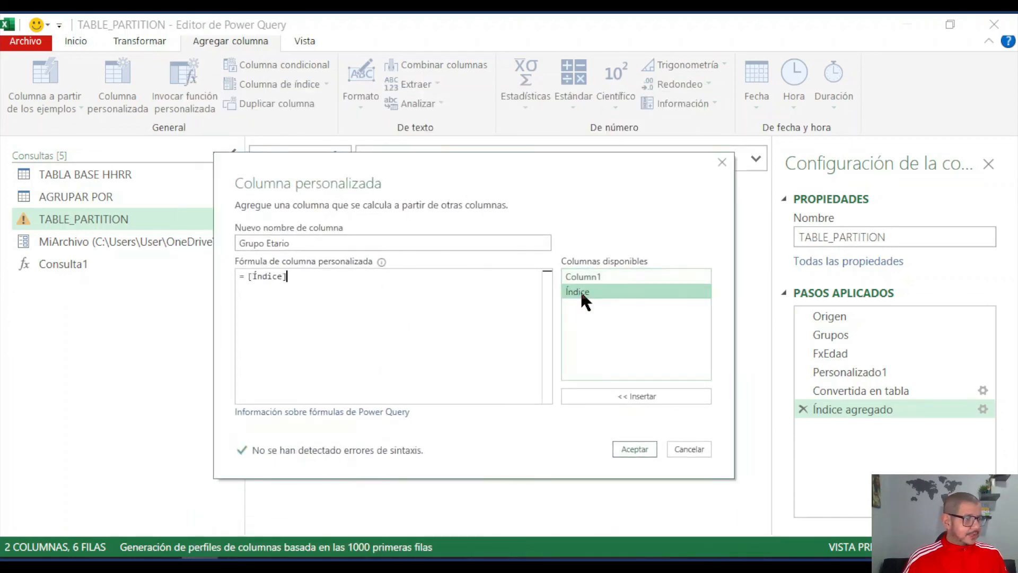
type("*10")
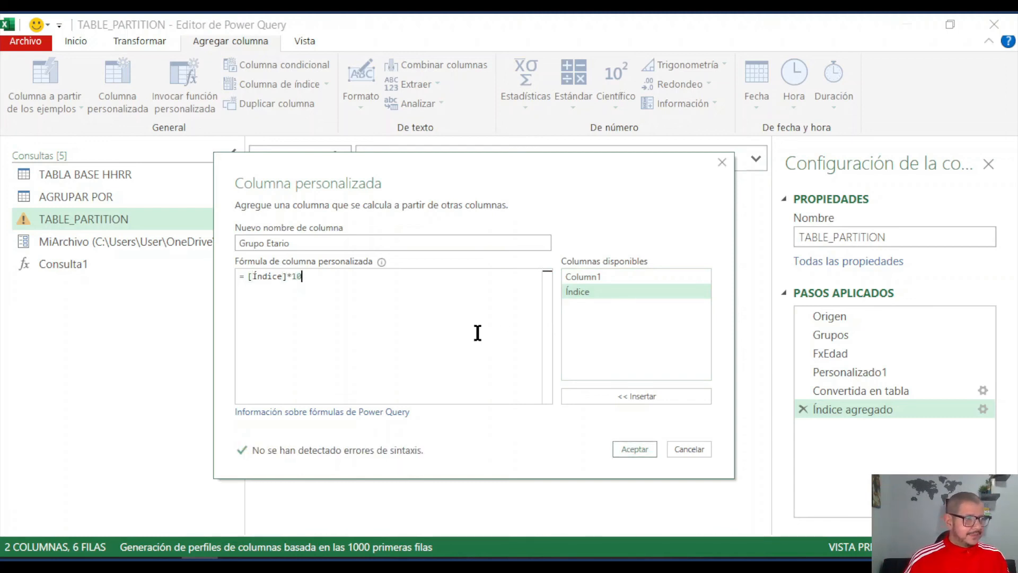
left_click_drag(499, 168, 482, 286)
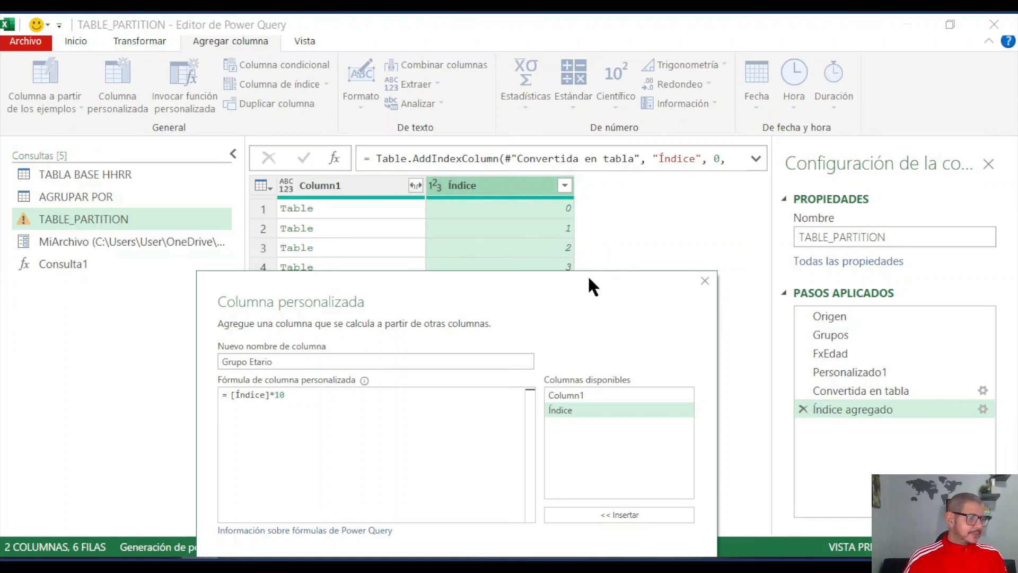
left_click_drag(580, 293, 603, 173)
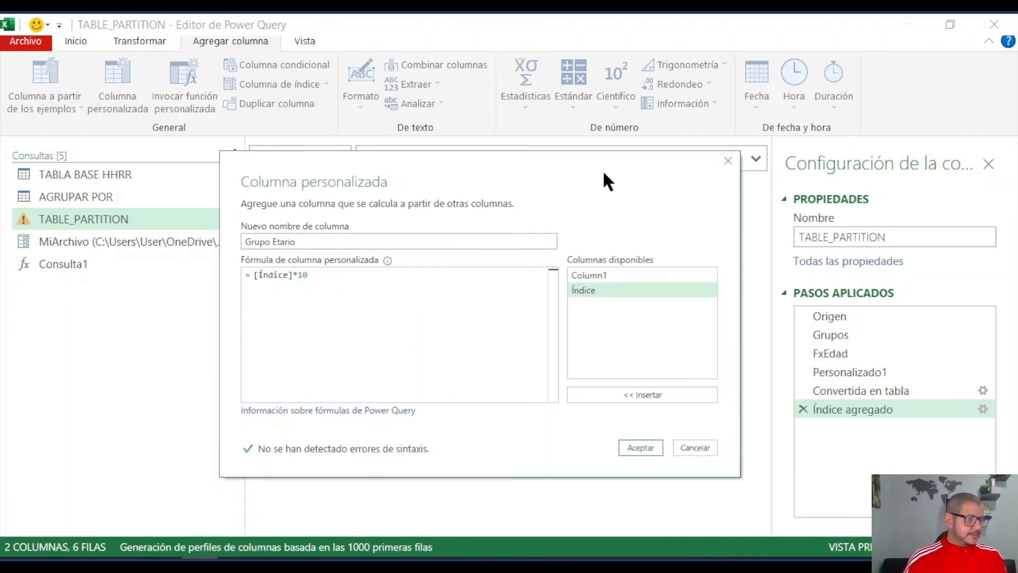
left_click(641, 447)
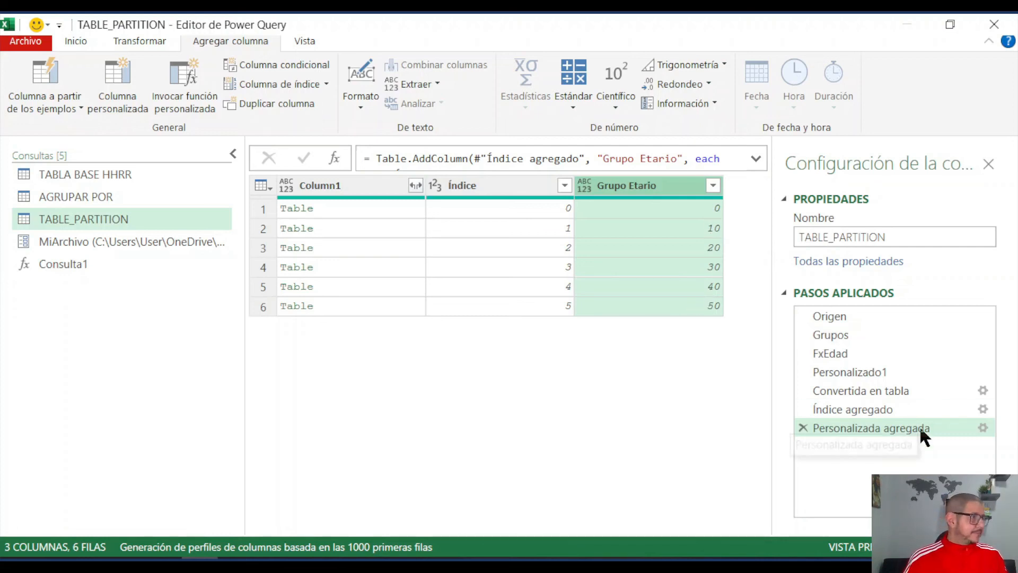
- Reopen the Grupo Etario custom column definition and wrap [Índice]*10 in the Text.From function
left_click(982, 427)
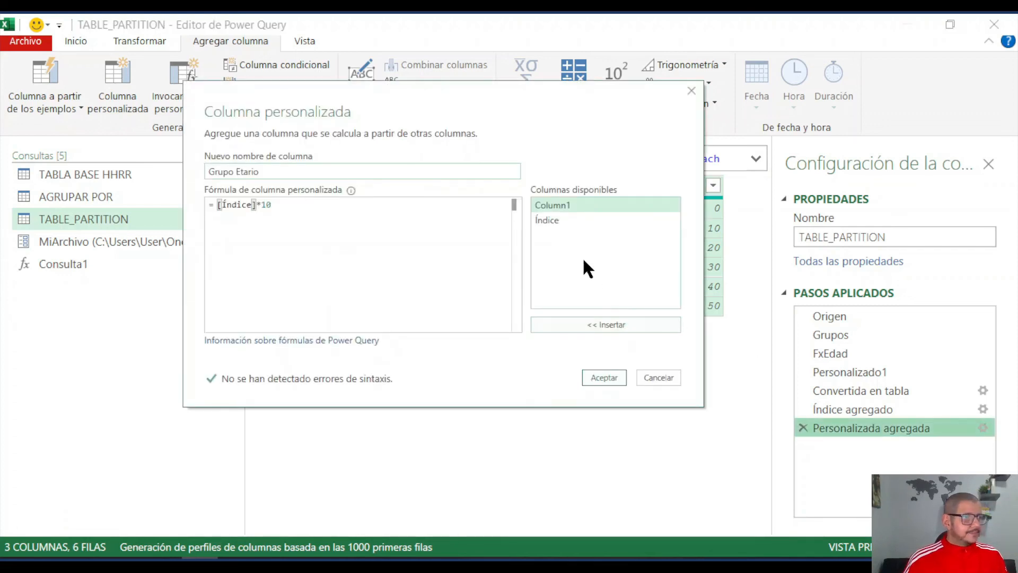
left_click(287, 205)
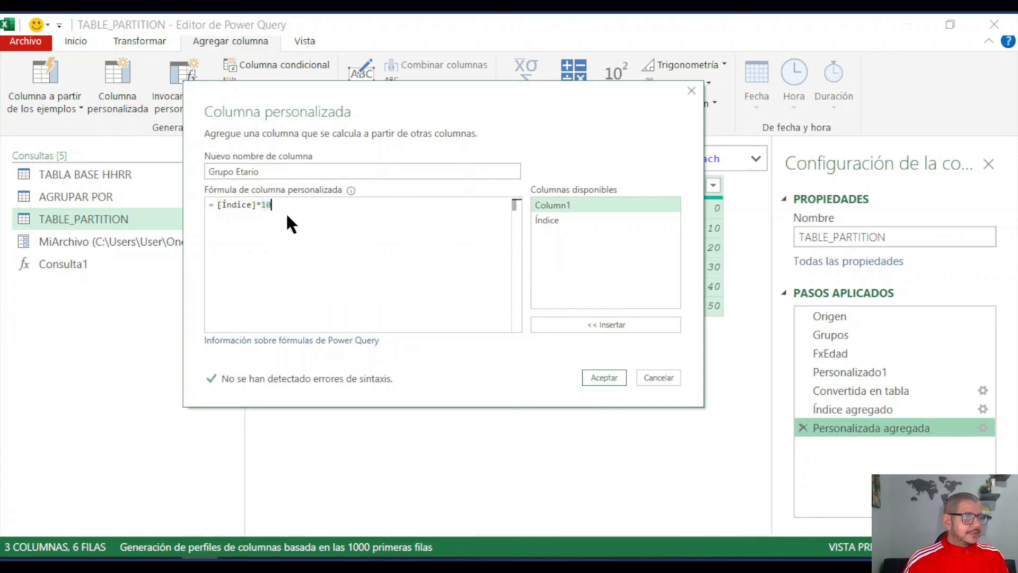
left_click(217, 205)
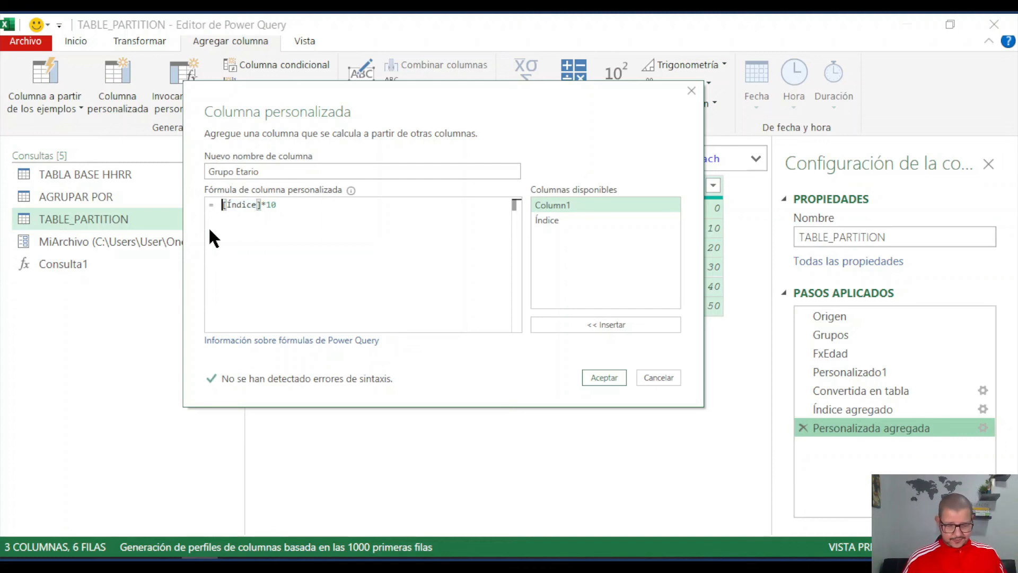
type("Textfro")
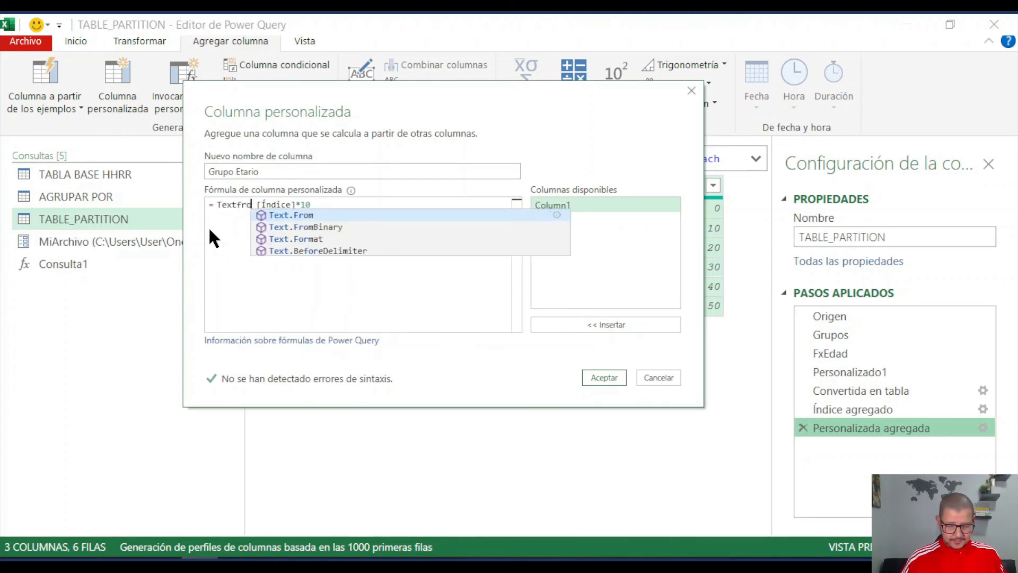
left_click(307, 218)
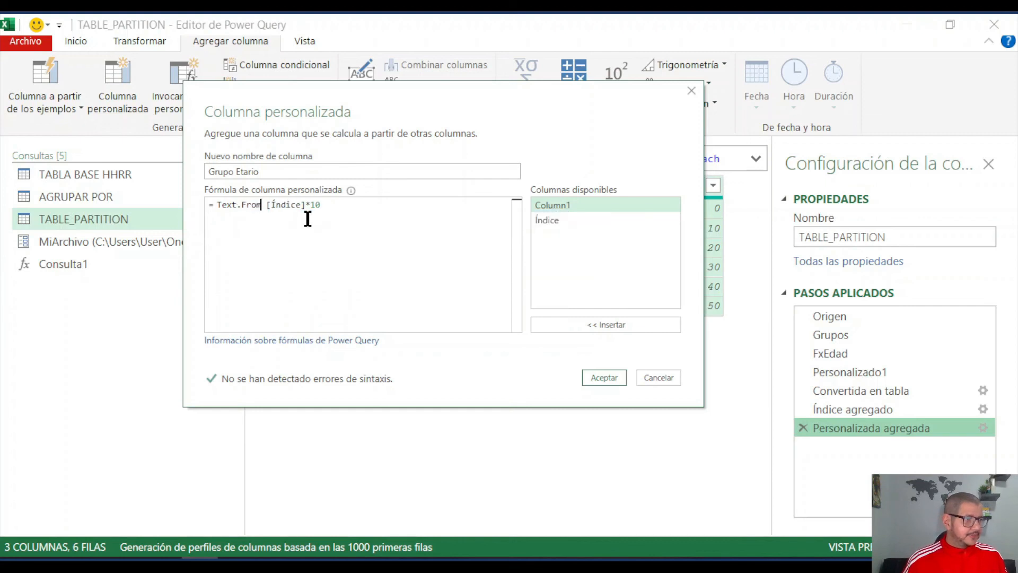
type("(")
left_click(347, 209)
type(")")
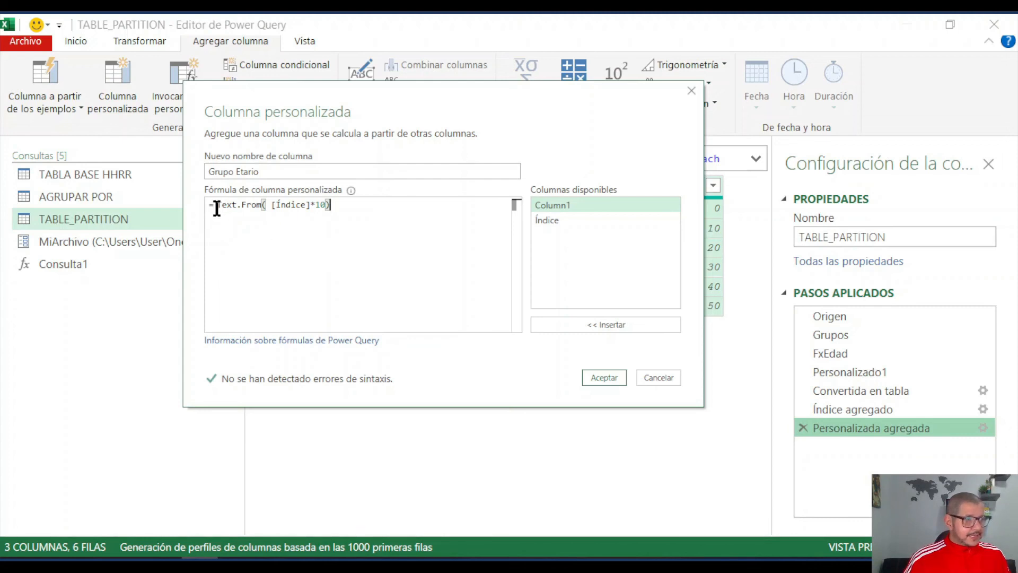
- Prefix the Text.From expression in the formula with the text "De " joined by &
left_click(218, 225)
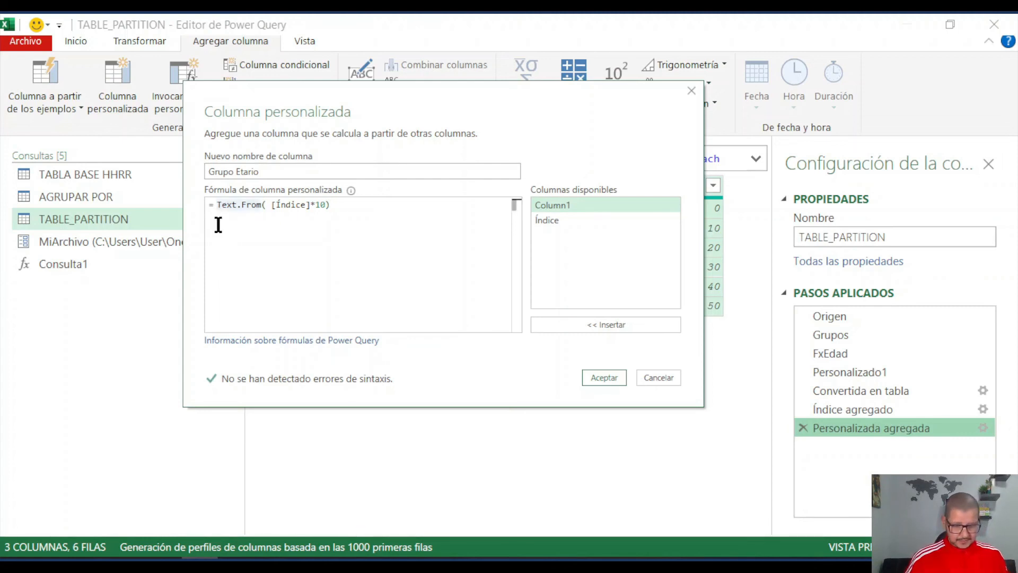
key("Left")
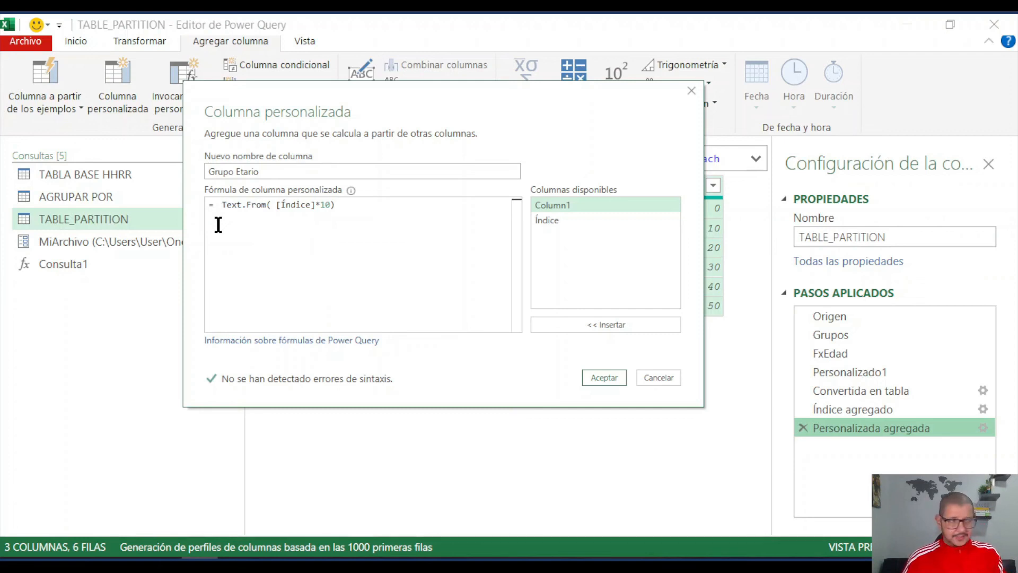
type("\"")
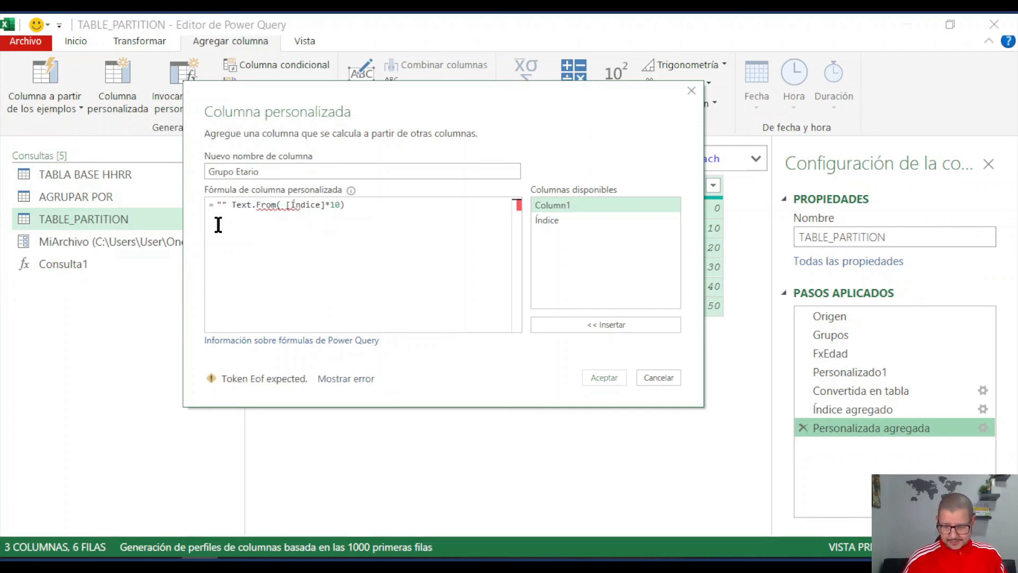
type("De")
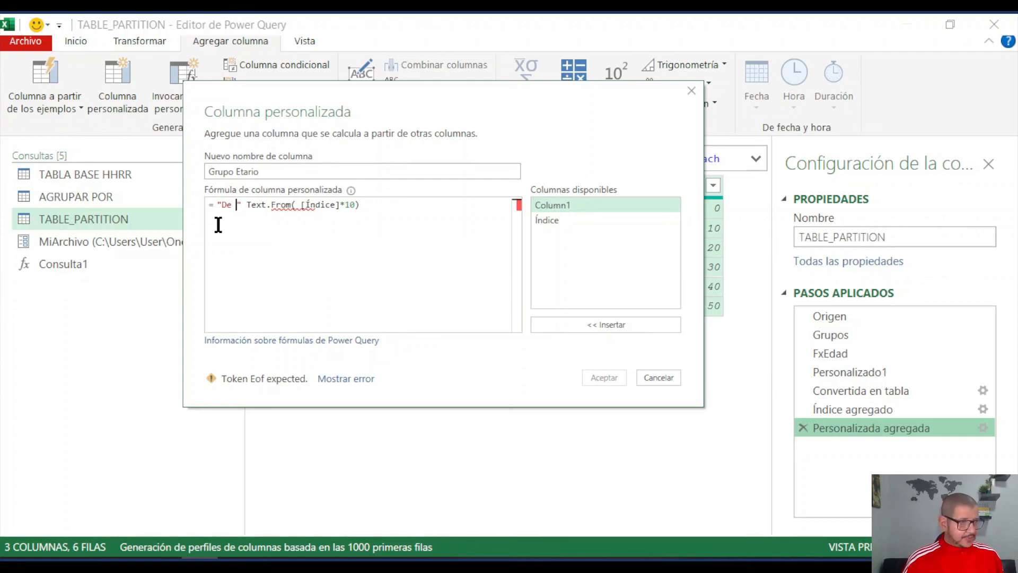
key("Right")
type("&")
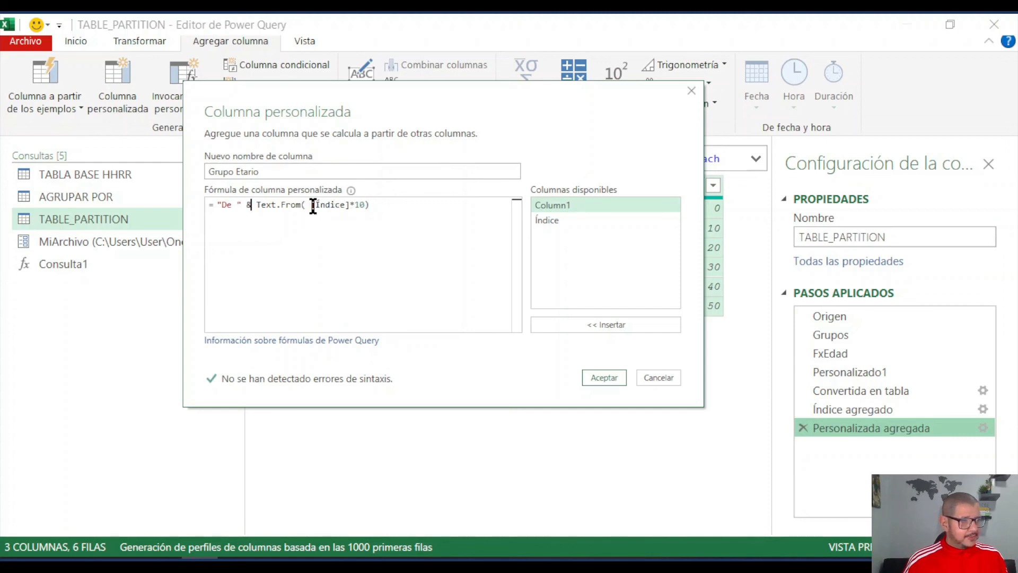
- Append the separator text " a " after the lower-limit expression, with & on both sides
left_click(370, 205)
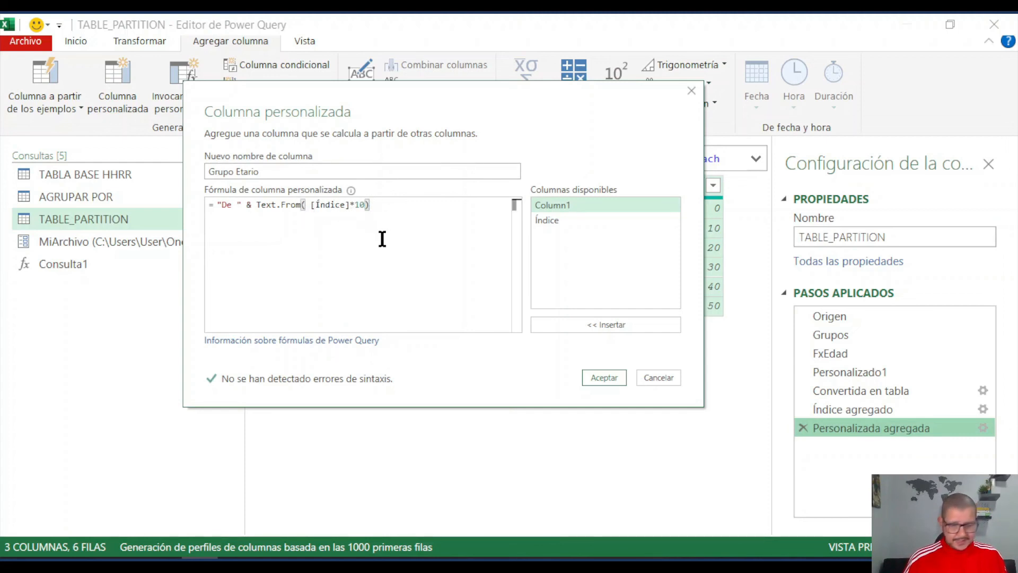
type("&")
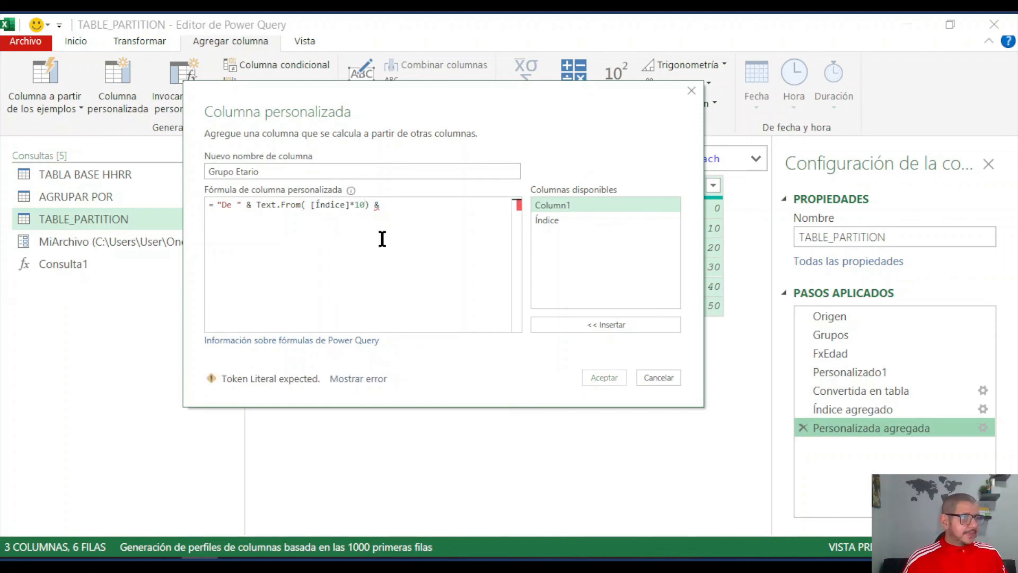
type(" \"")
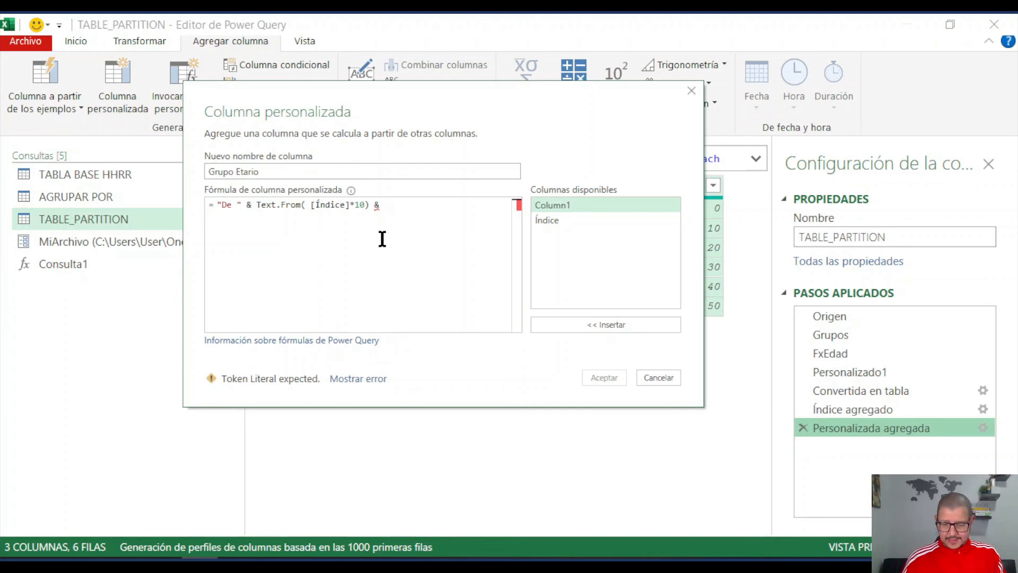
type(" a")
left_click(417, 206)
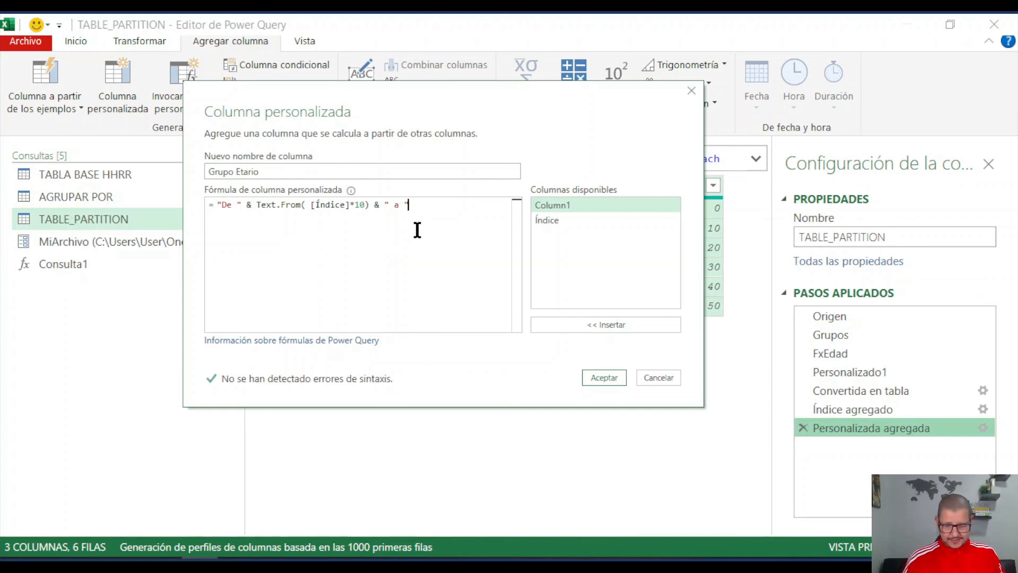
type("&")
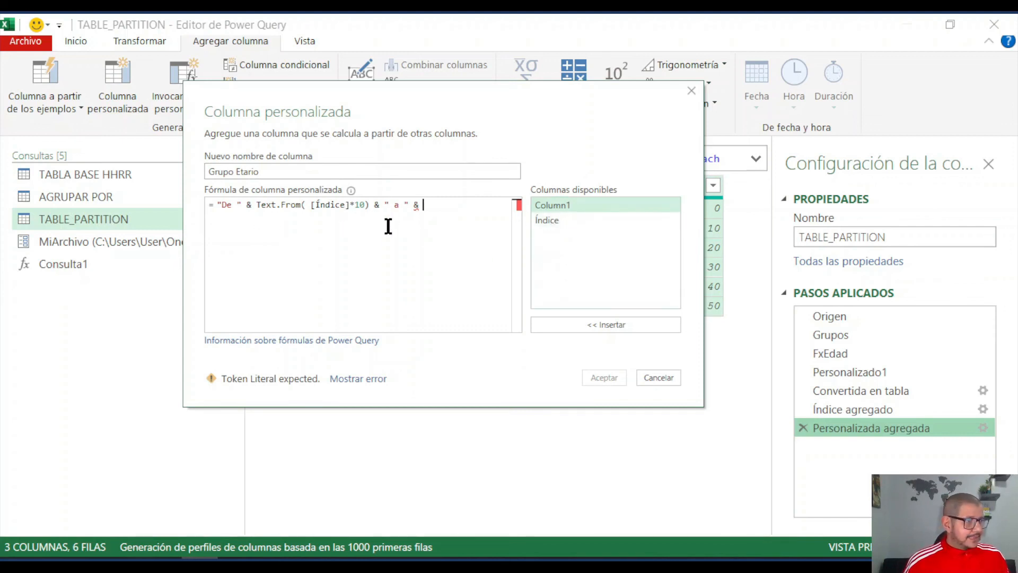
- Add the range's upper limit to the end of the formula as ([Índice]*10)+9
double_click(551, 219)
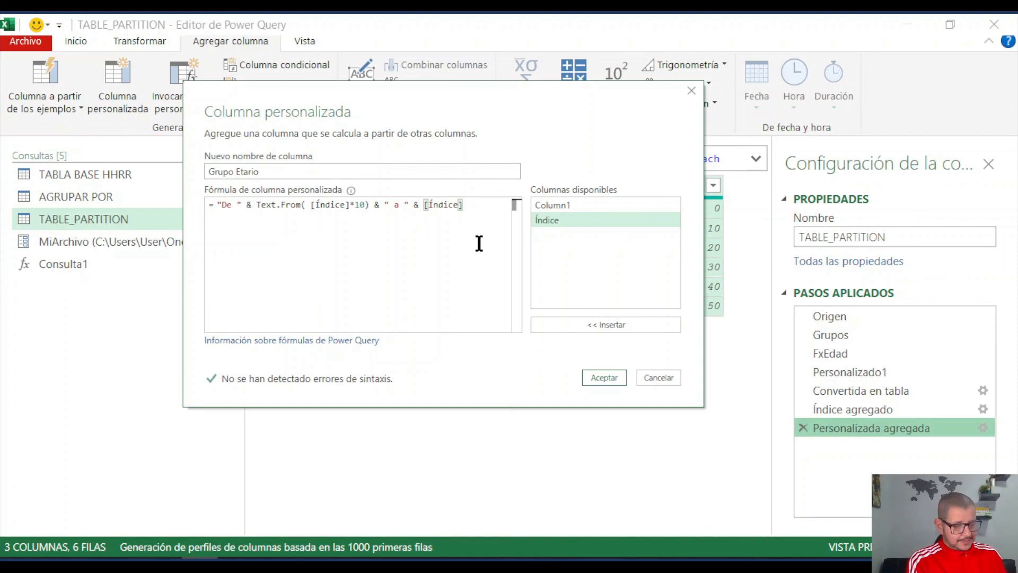
type("*10")
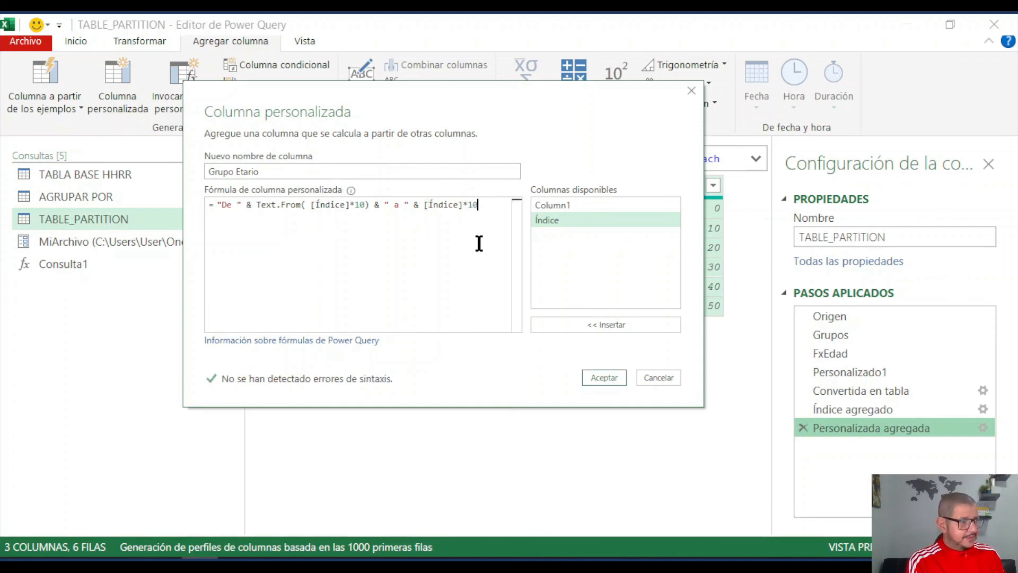
type(")")
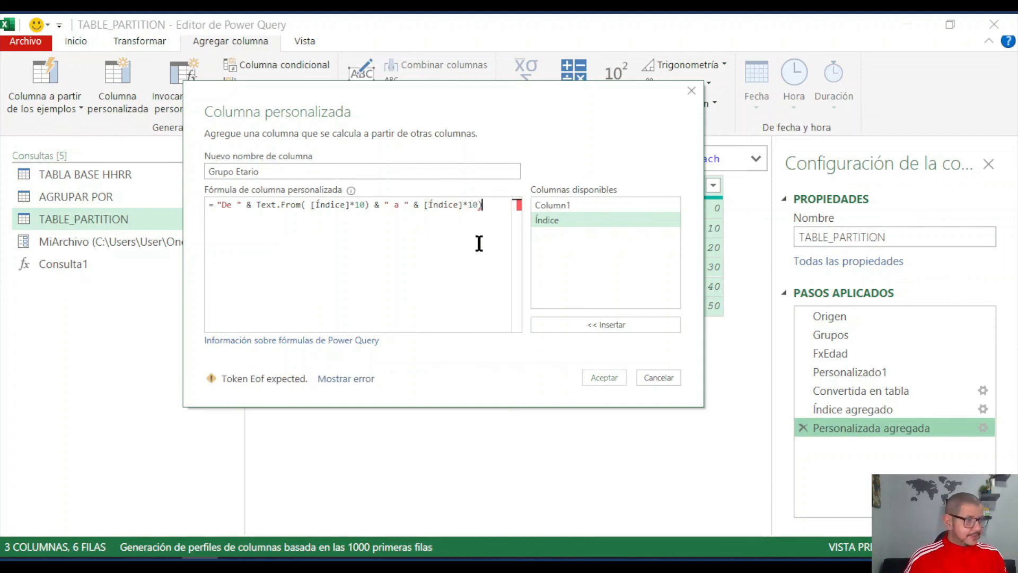
left_click(425, 205)
type("(")
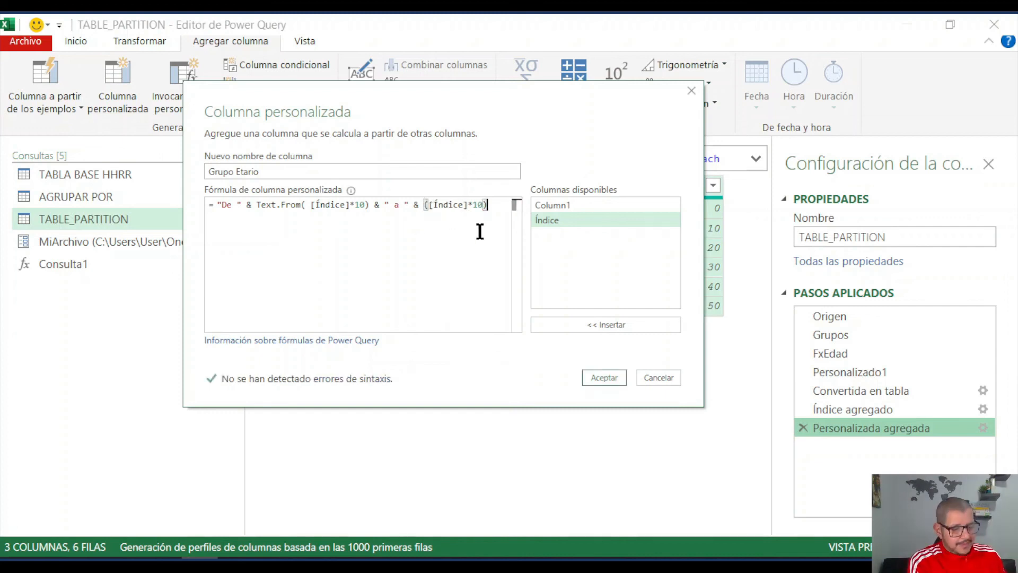
key("End")
type("+")
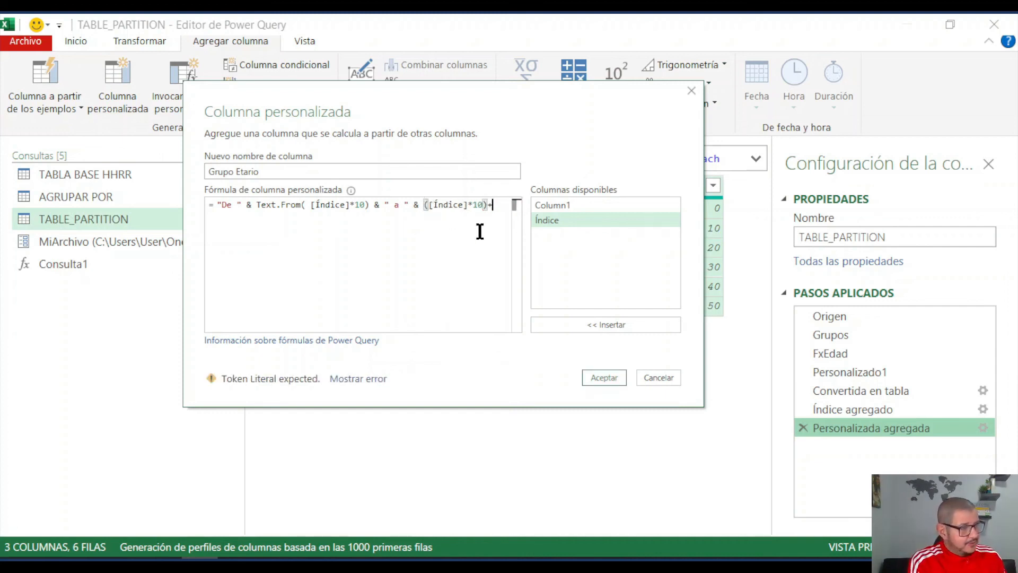
type("9")
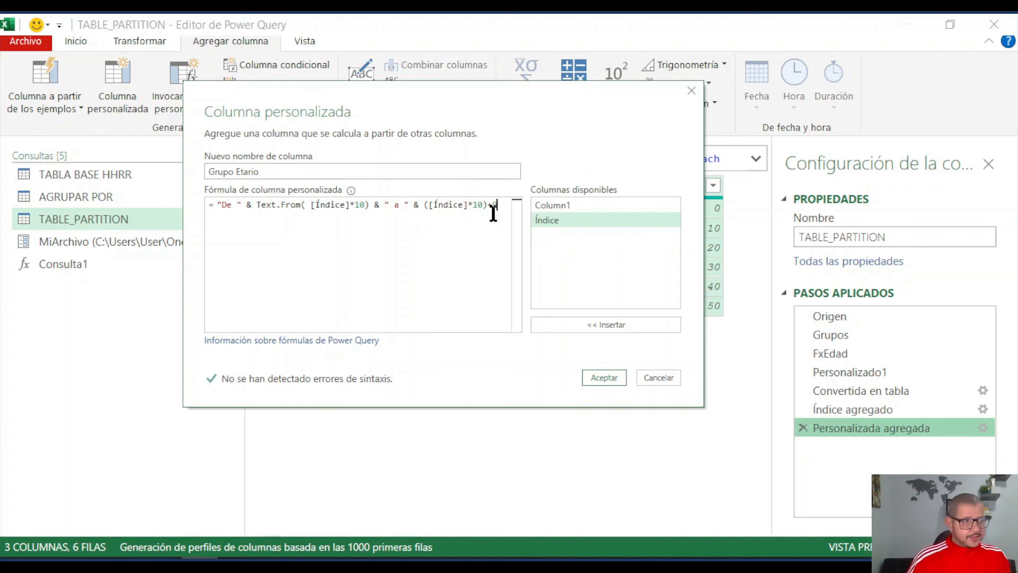
- Wrap the upper-limit expression ([Índice]*10)+9 in Text.From and apply the Grupo Etario column formula
left_click(422, 204)
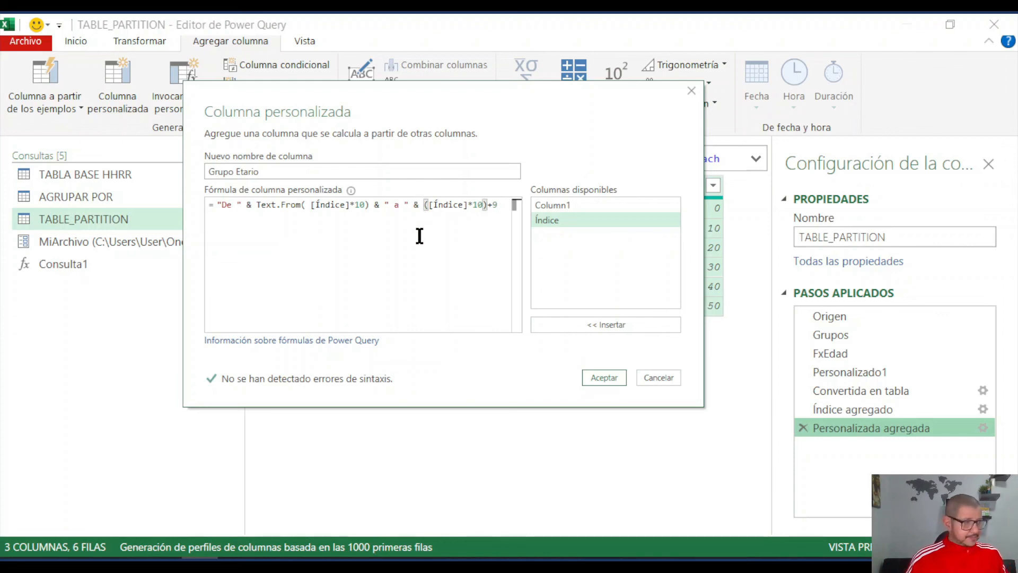
type("textfro")
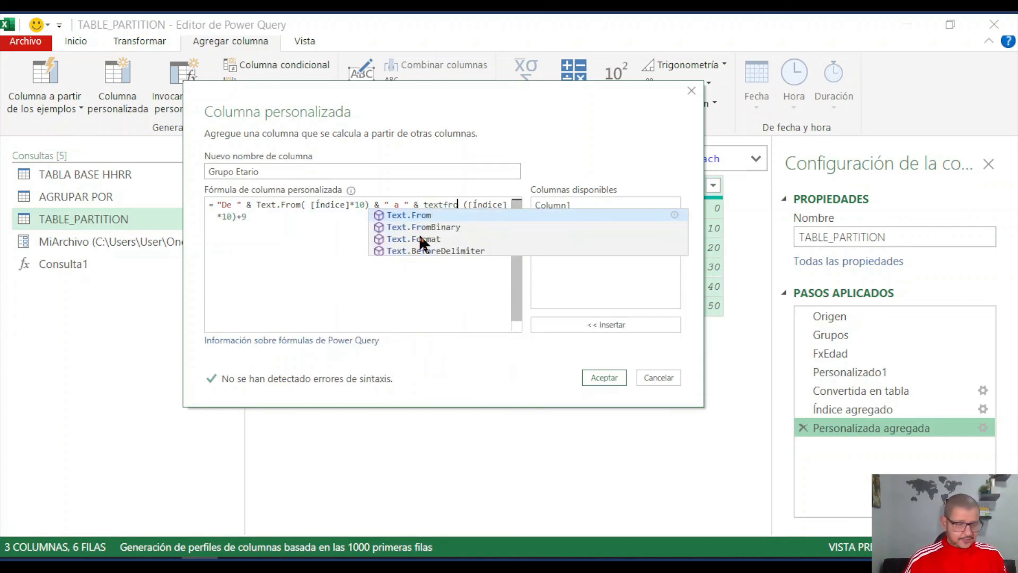
left_click(423, 219)
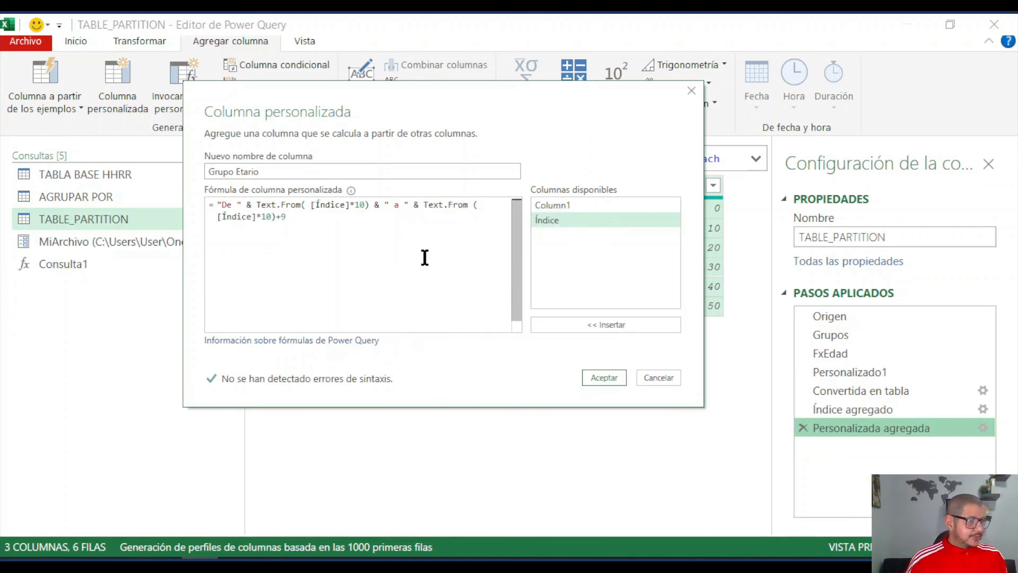
type("(")
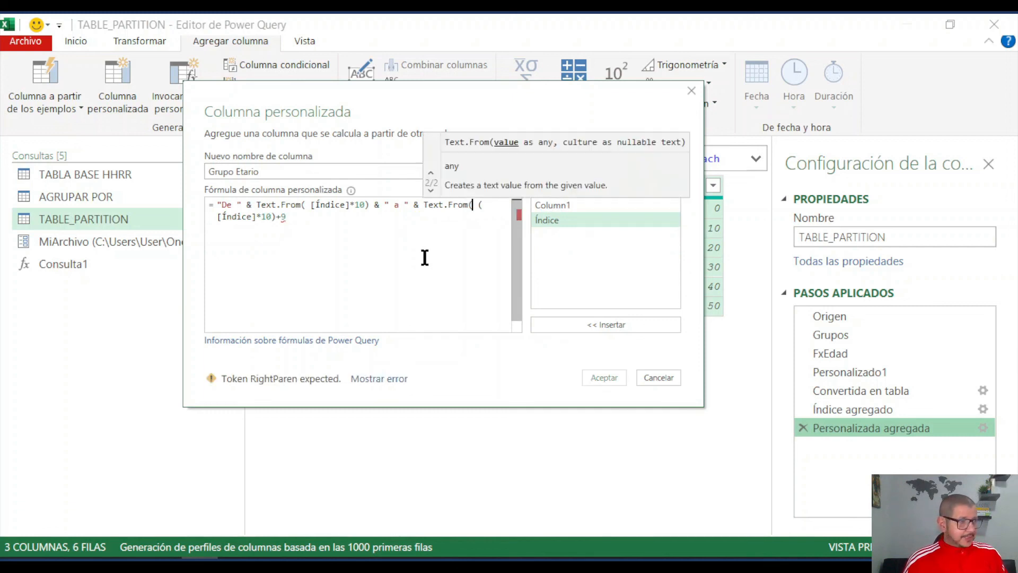
left_click(298, 218)
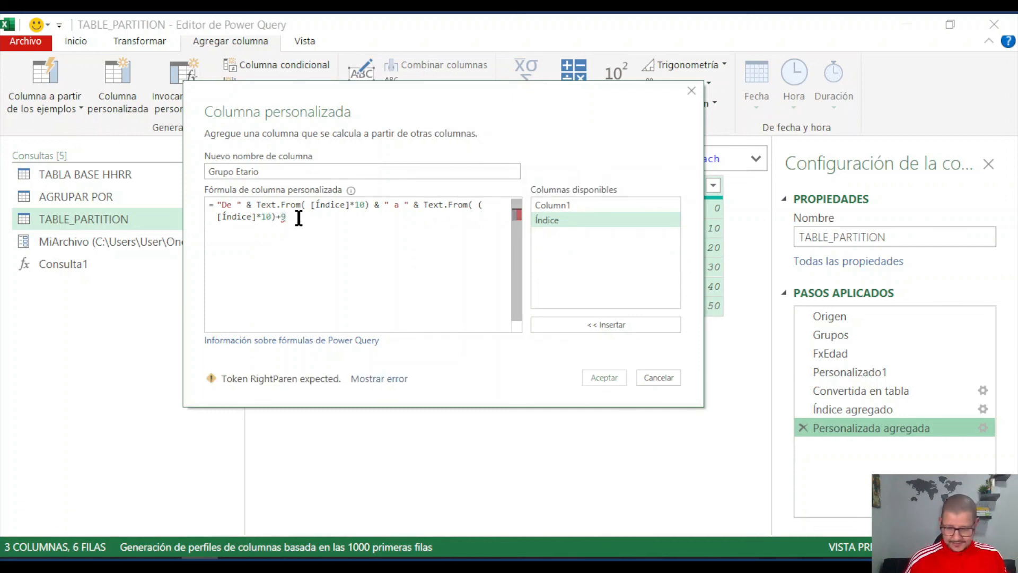
type(")")
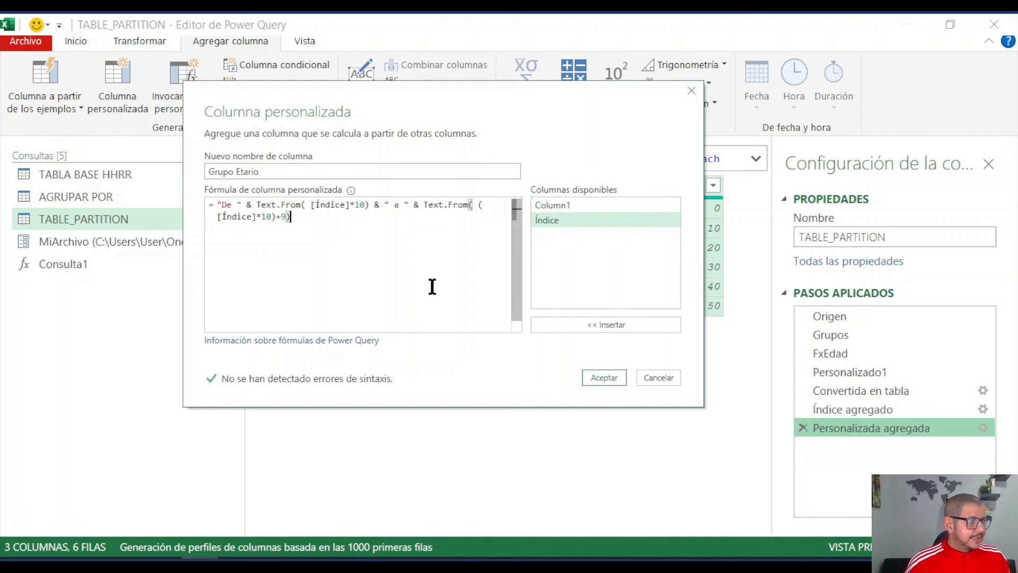
left_click(606, 377)
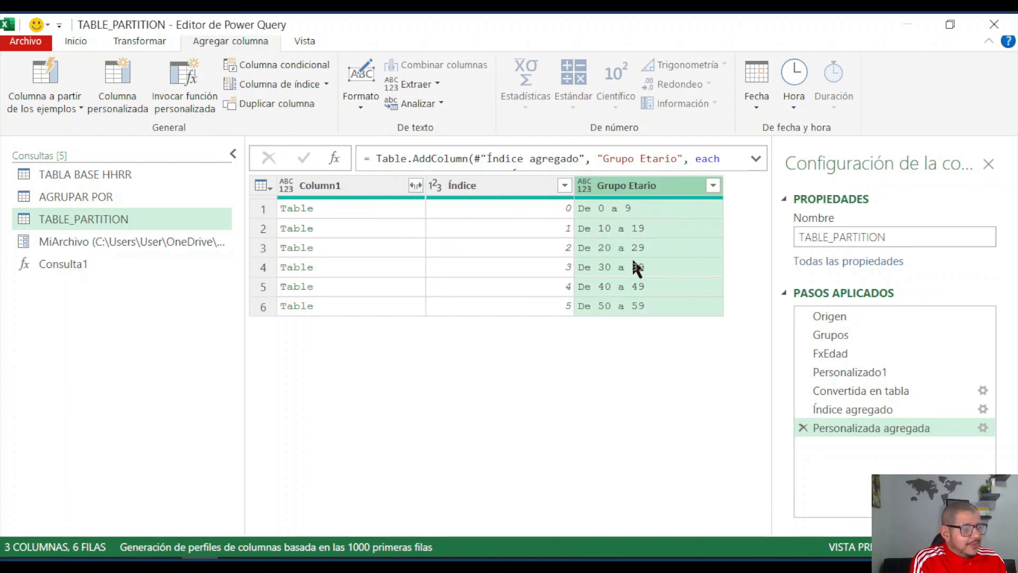
- Preview the nested tables in Column1 row by row against their Grupo Etario labels
left_click(397, 212)
left_click(395, 227)
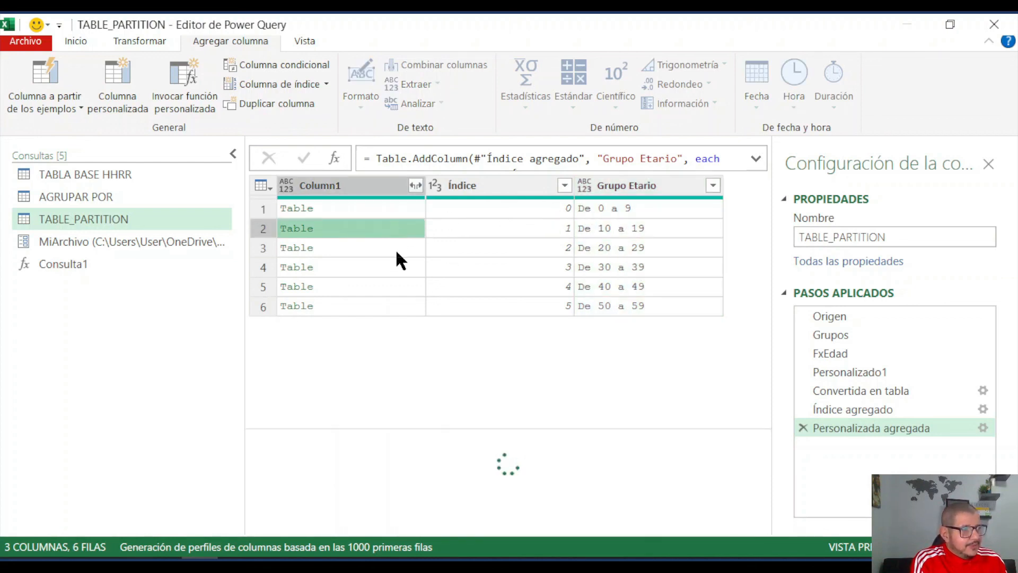
left_click(396, 249)
left_click(392, 270)
left_click(393, 288)
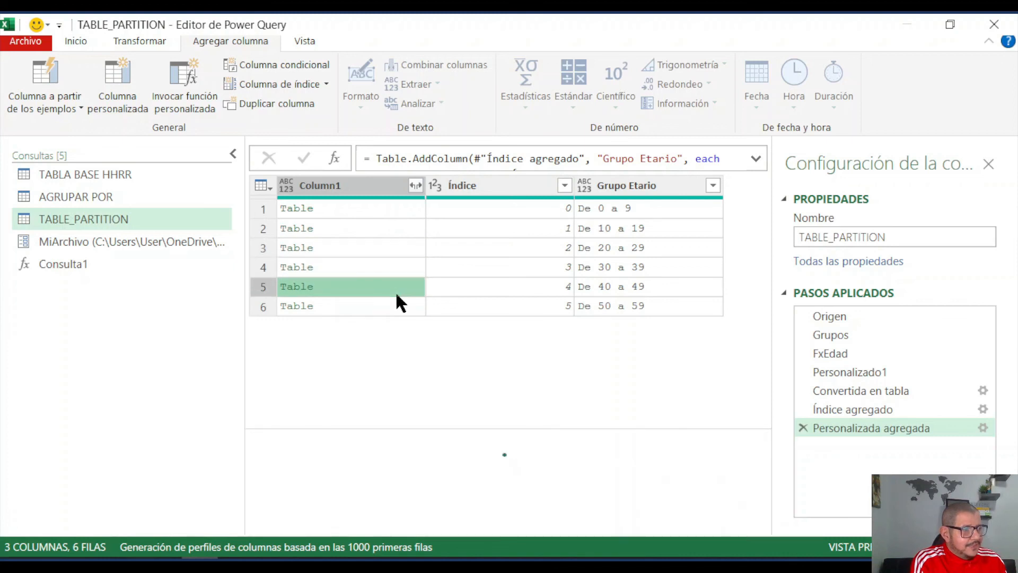
left_click(396, 302)
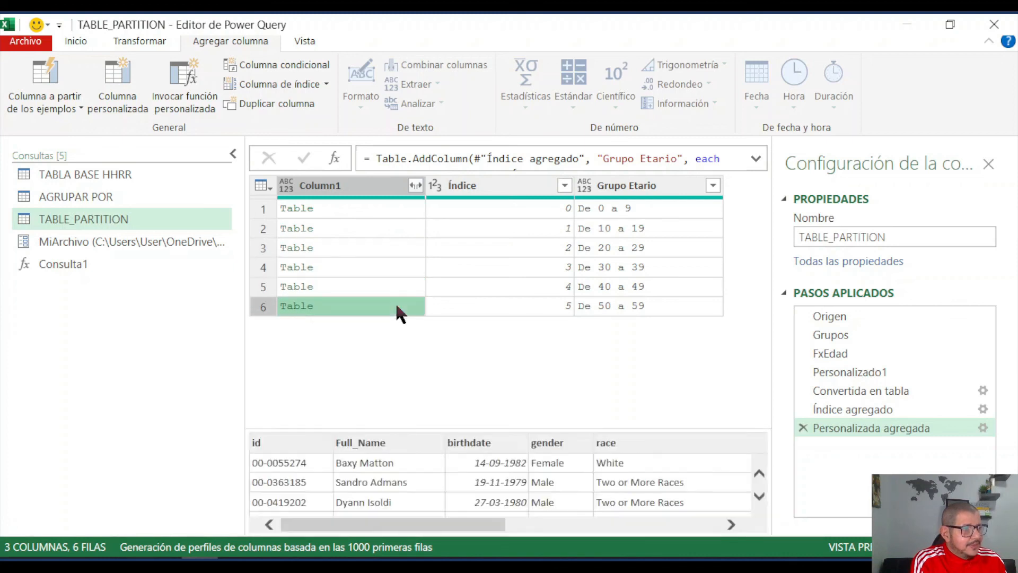
left_click(639, 189)
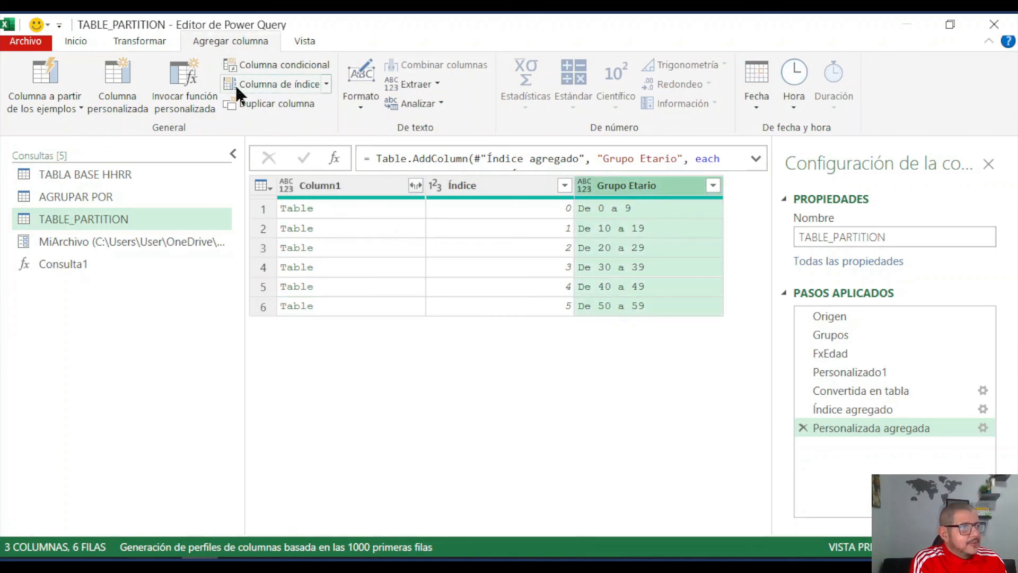
- Start a new custom column and name it Cantidad
left_click(115, 88)
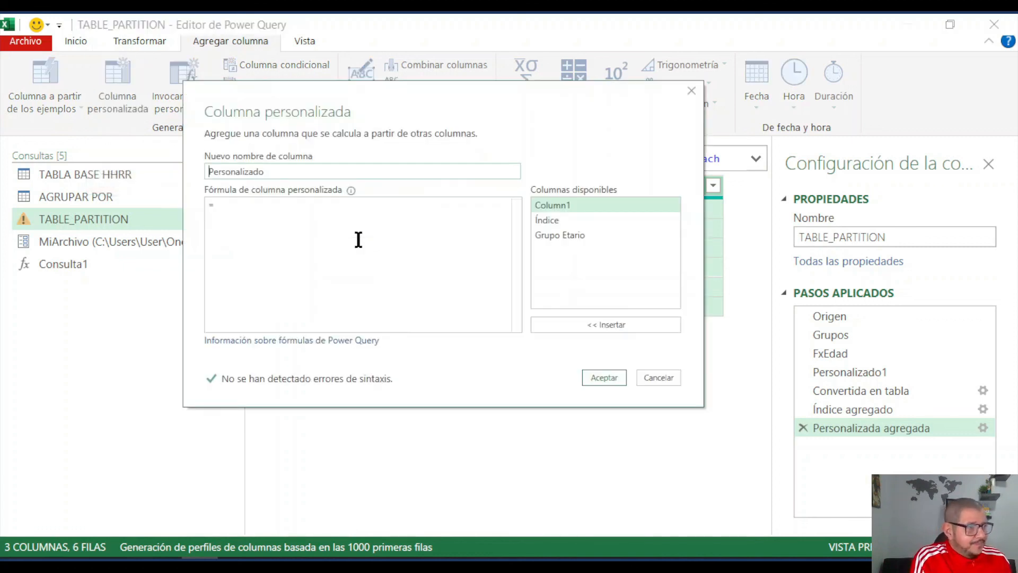
left_click_drag(273, 171, 202, 169)
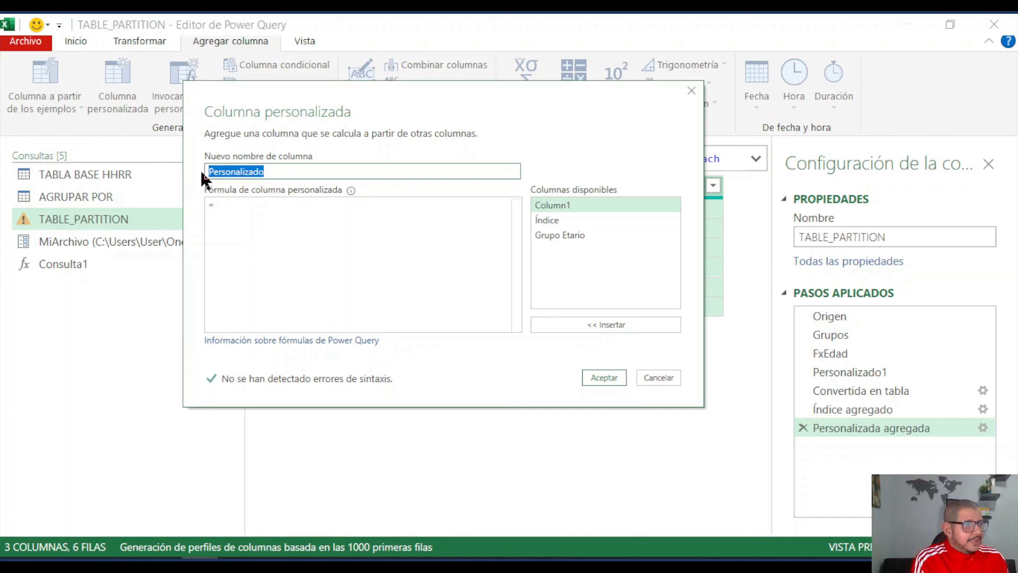
type("Cantidad")
left_click(222, 207)
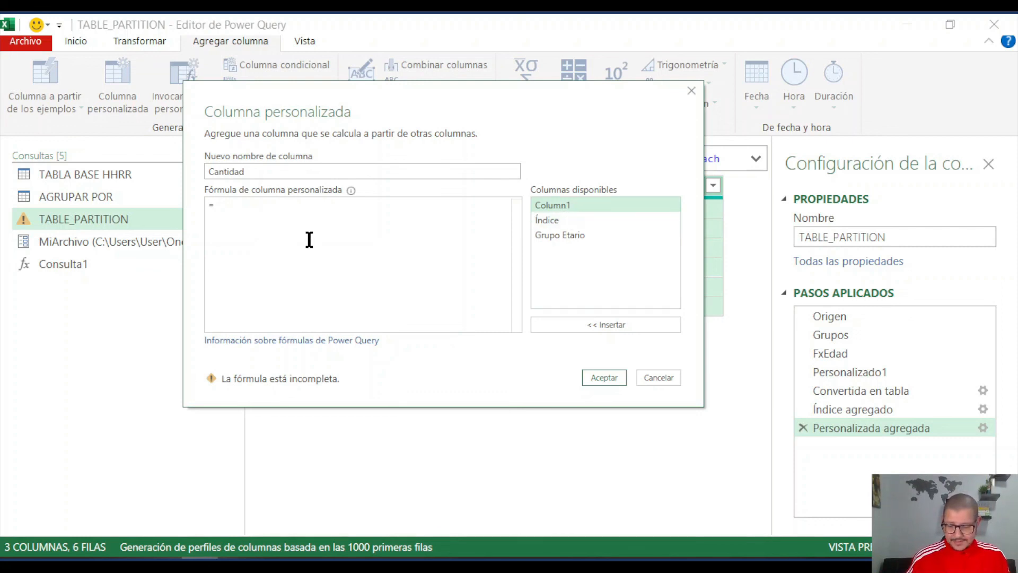
- Define the Cantidad column as Table.RowCount([Column1]) and add it to the query
type("table")
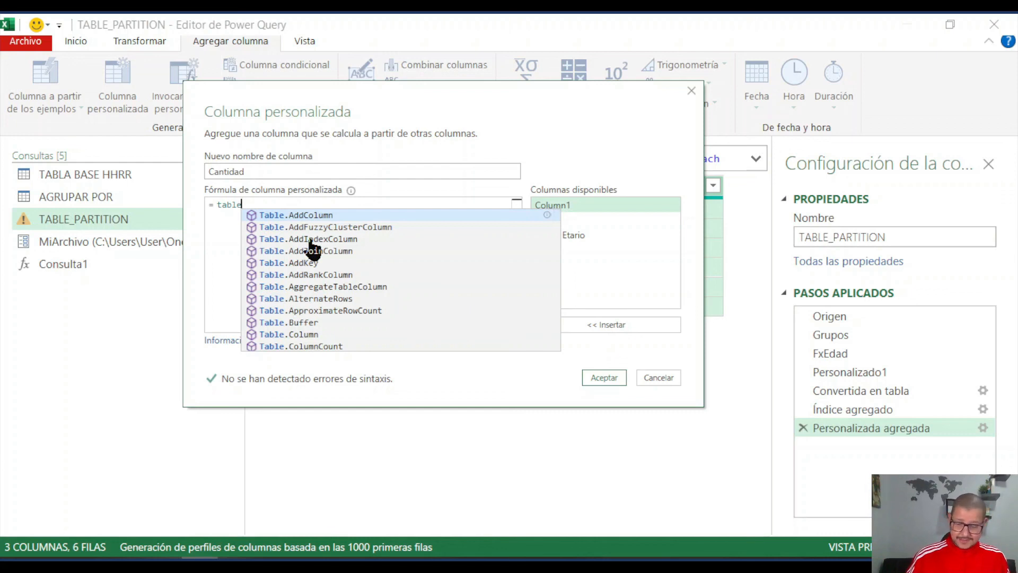
type("row")
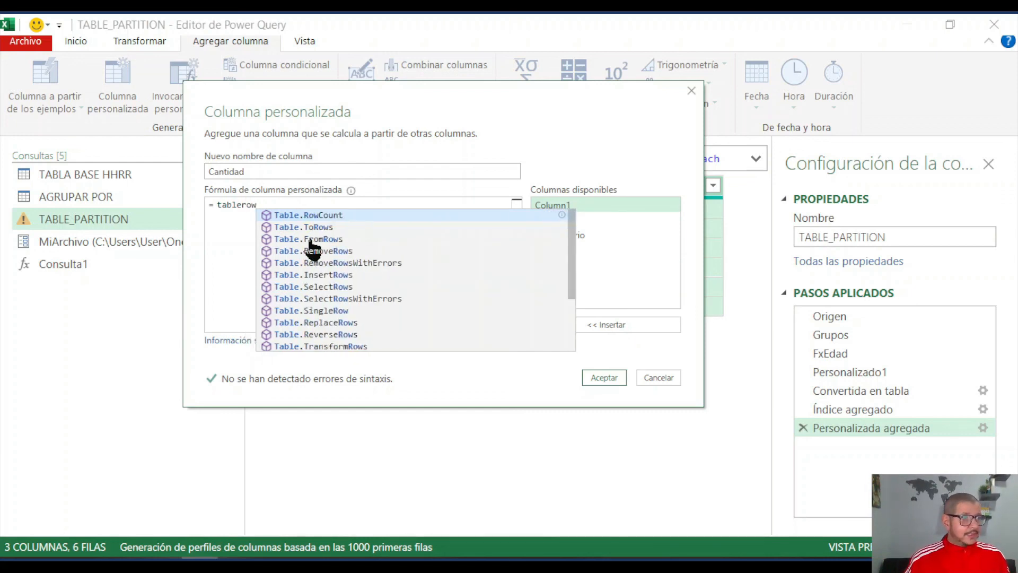
left_click(322, 217)
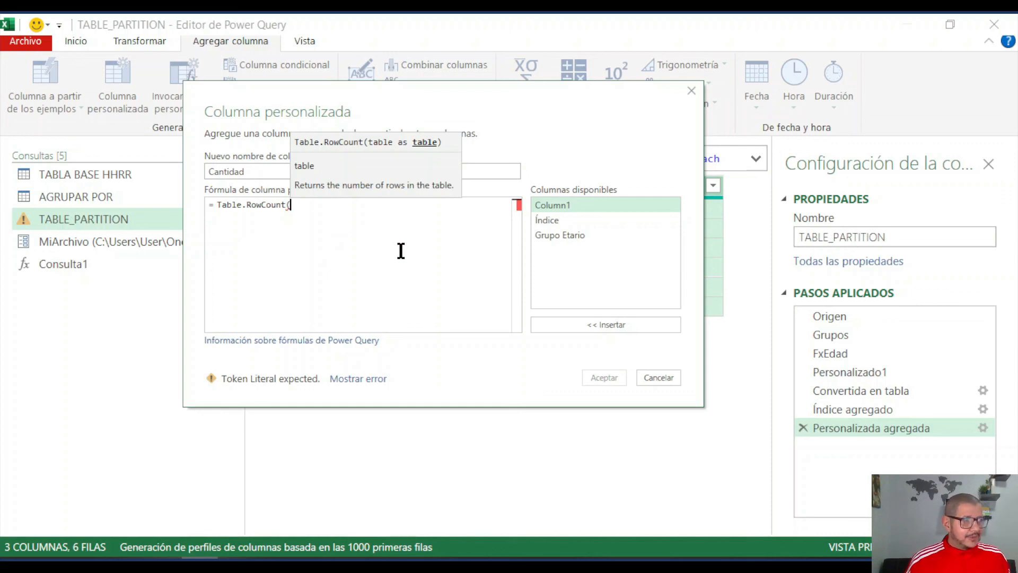
left_click(554, 207)
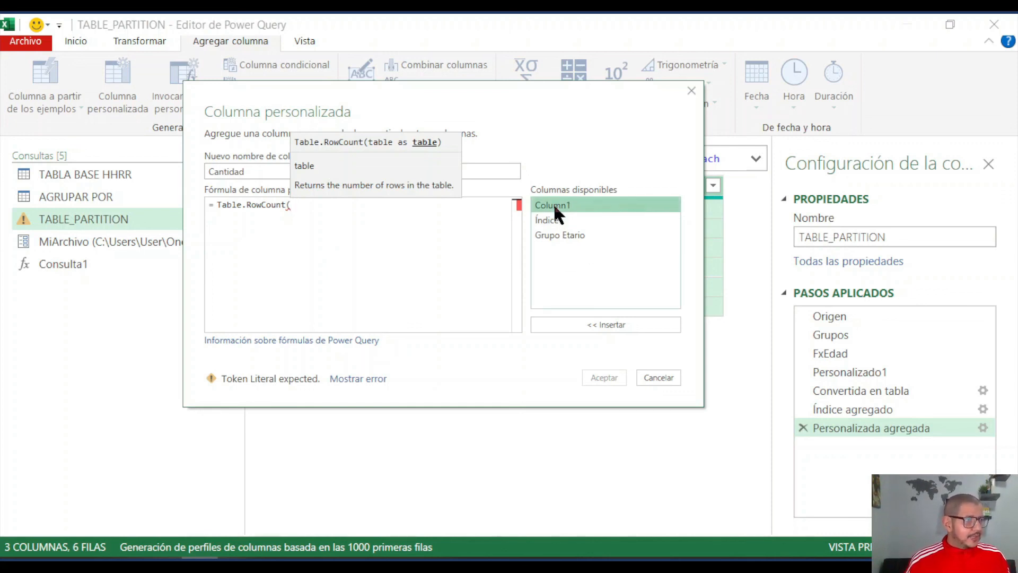
double_click(553, 205)
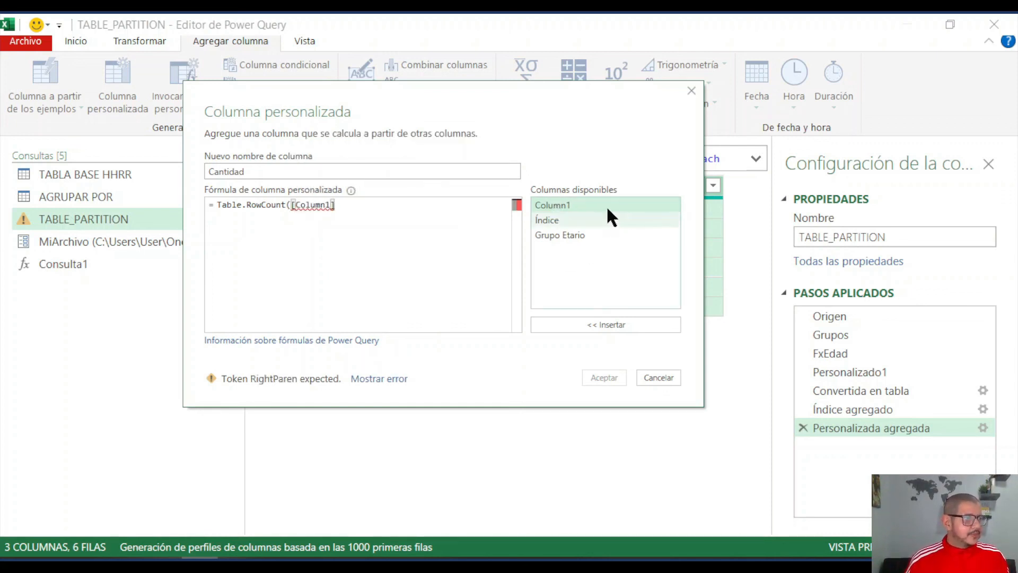
type(")")
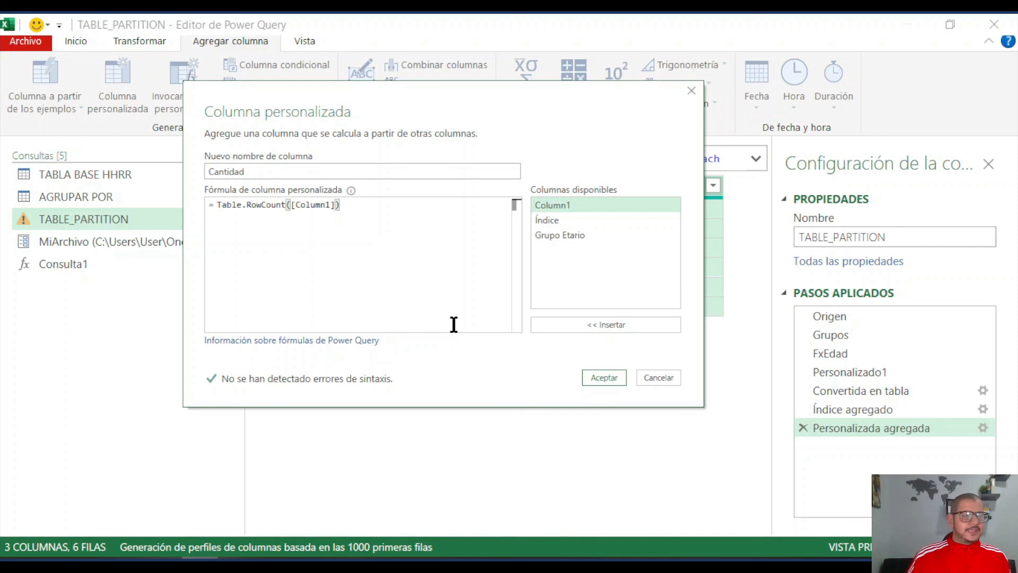
left_click(595, 374)
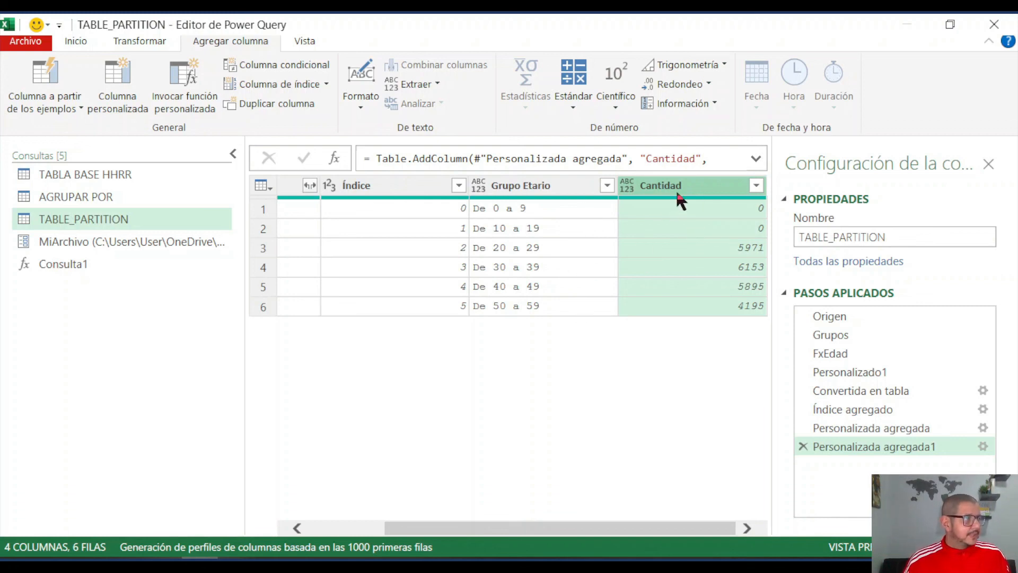
- Filter the Cantidad column to exclude rows with the value 0
left_click(757, 186)
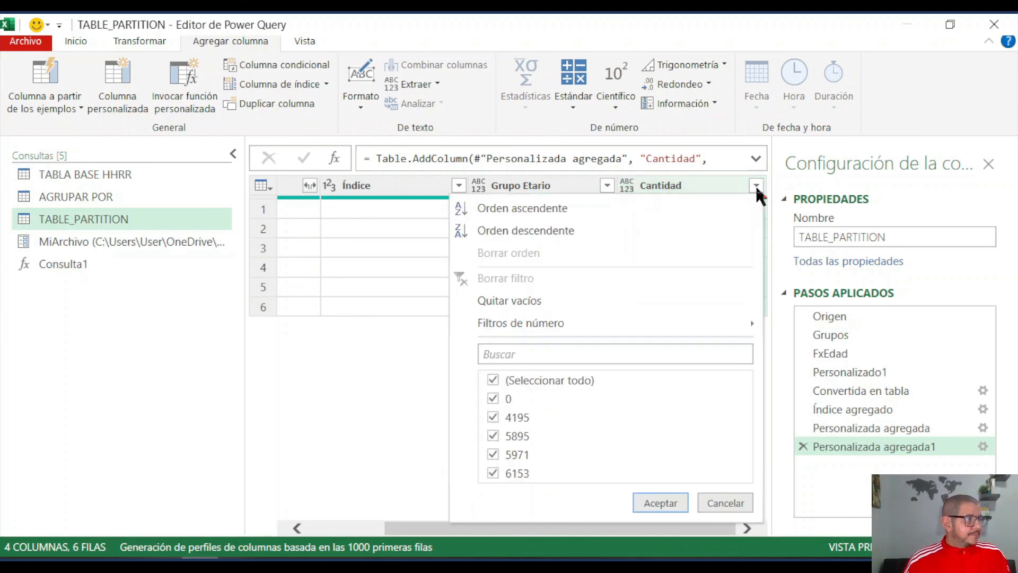
left_click(493, 399)
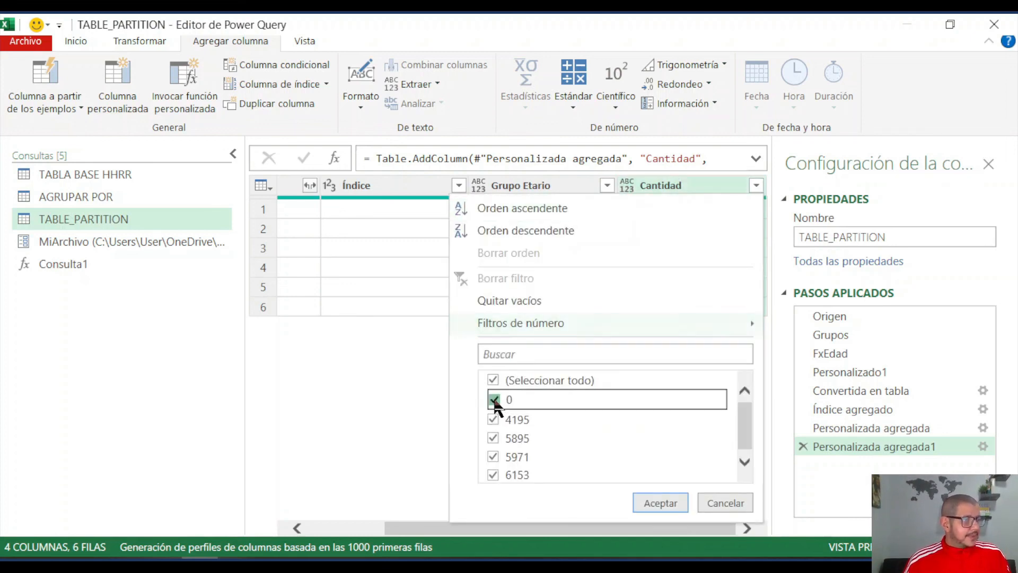
left_click(656, 502)
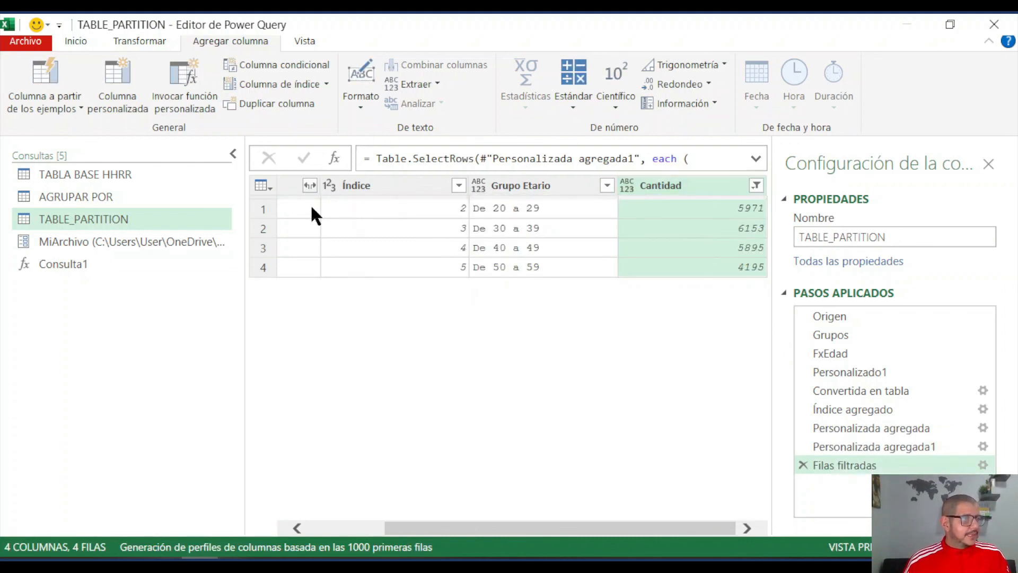
- Remove the Column1 and Índice columns from the TABLE_PARTITION query
left_click_drag(592, 529, 501, 526)
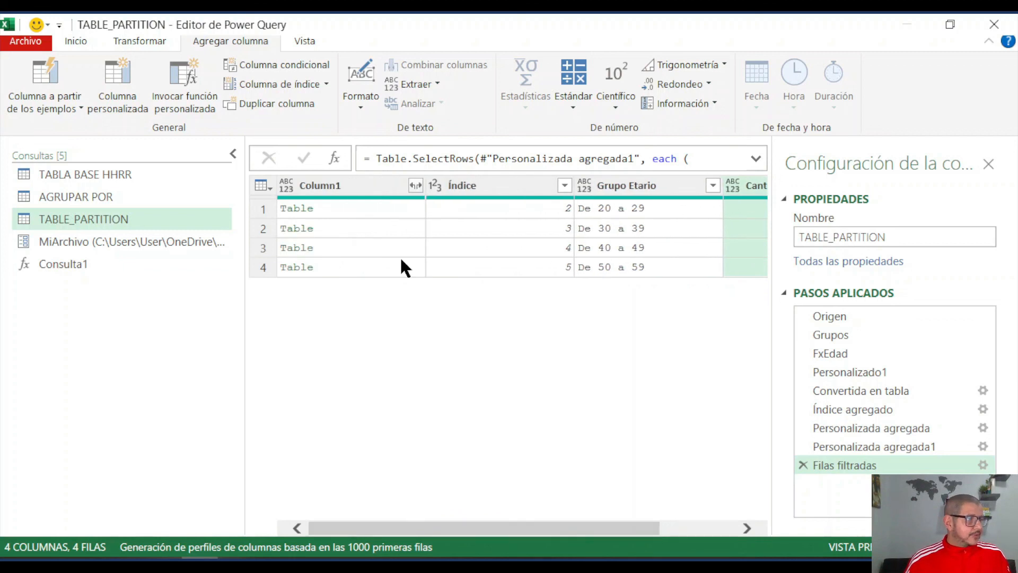
left_click(377, 186)
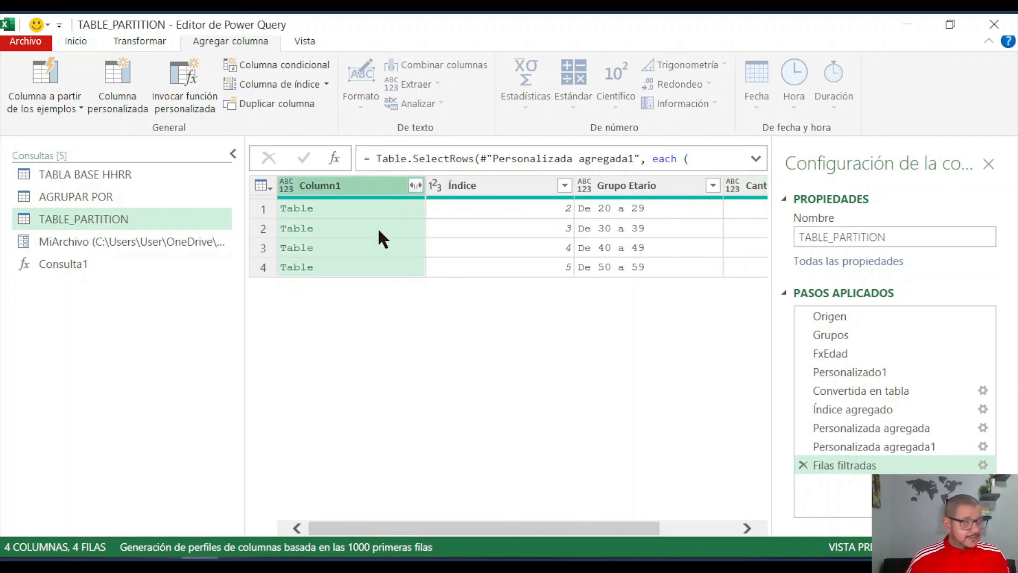
left_click(491, 183, "ctrl")
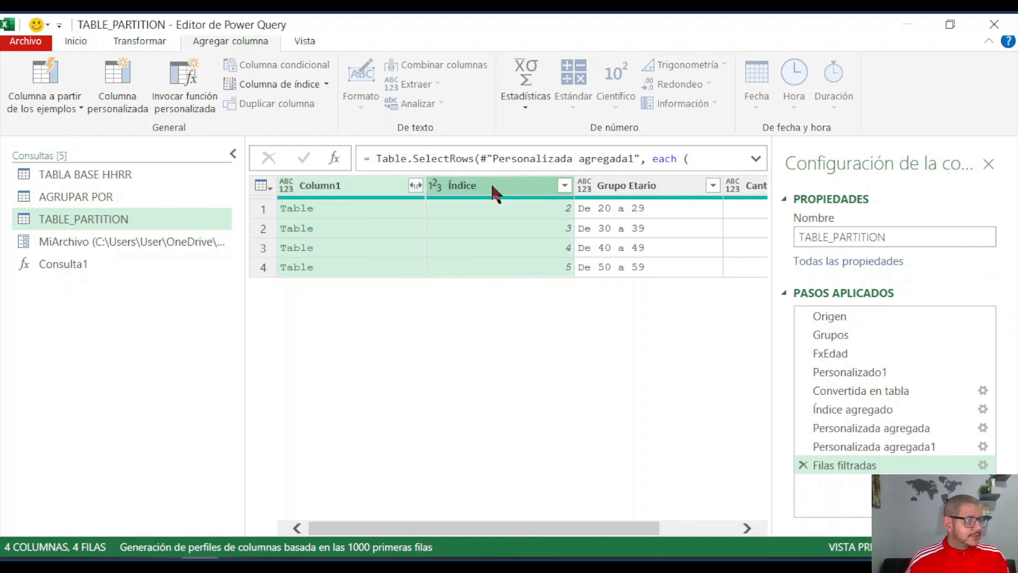
right_click(491, 182)
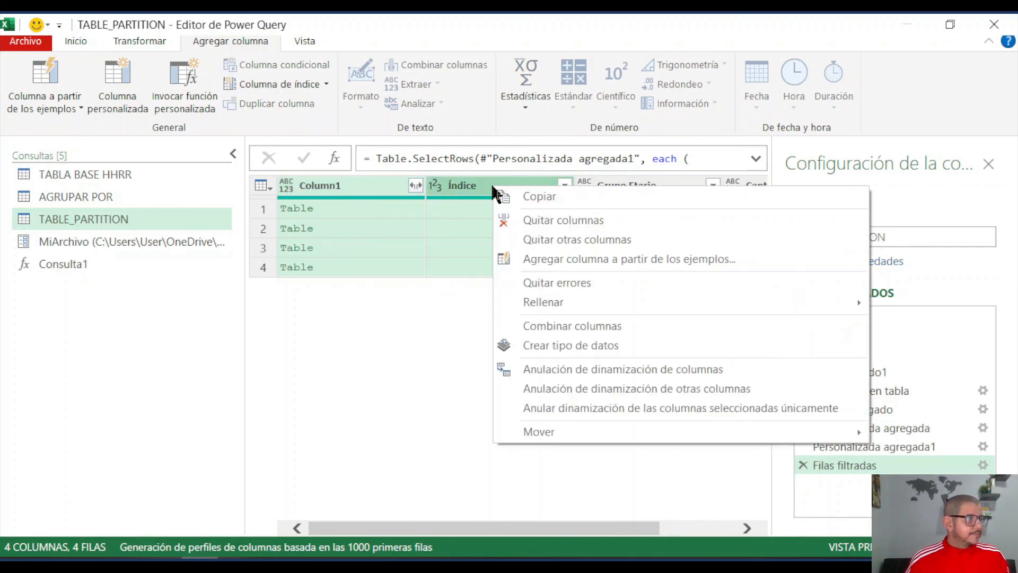
left_click(572, 222)
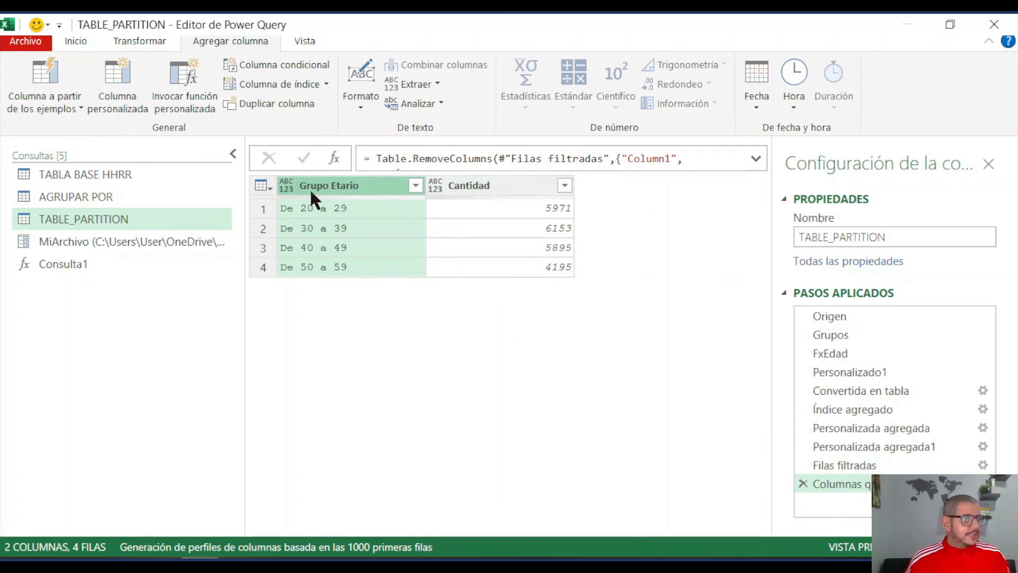
- Set the data type of Grupo Etario to text and of Cantidad to decimal number
left_click(286, 187)
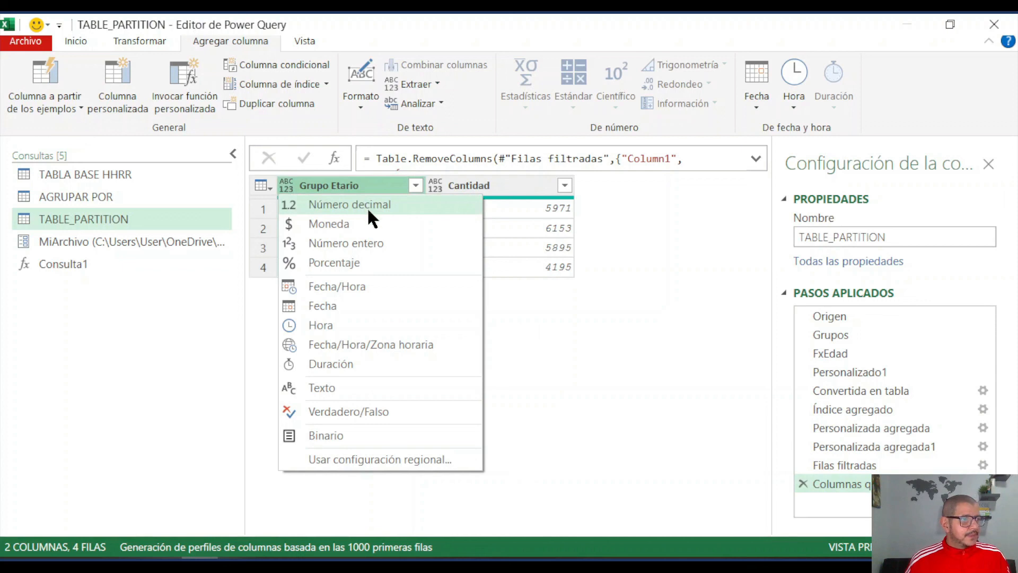
left_click(349, 386)
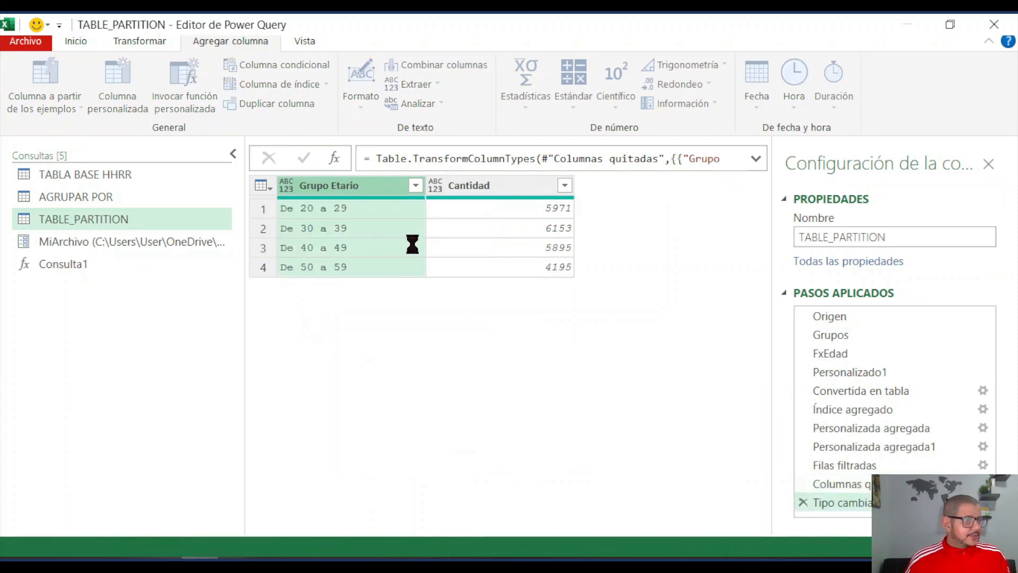
left_click(434, 185)
left_click(484, 206)
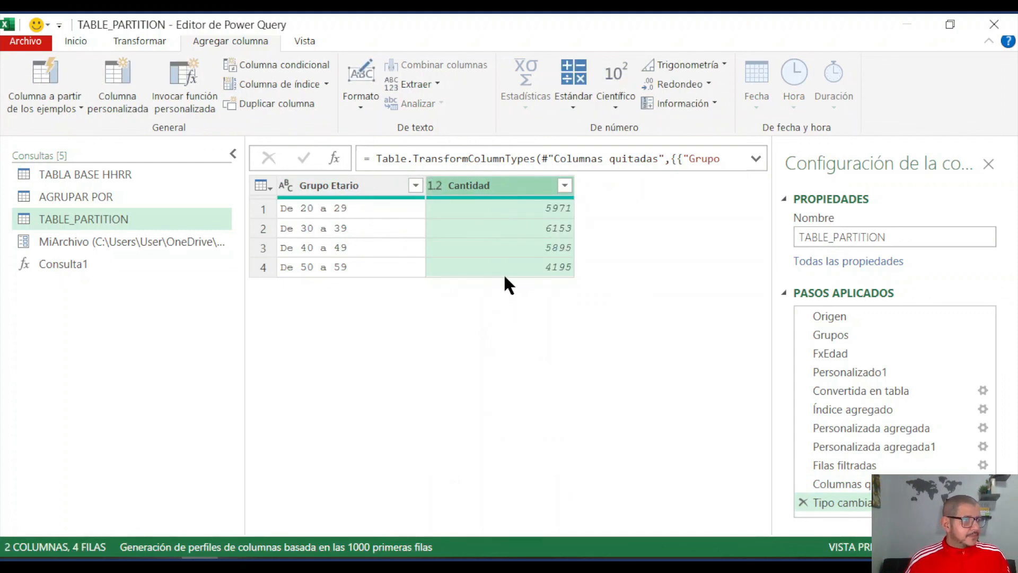
- Compare the range counts of the AGRUPAR POR query with those of TABLE_PARTITION
left_click(108, 194)
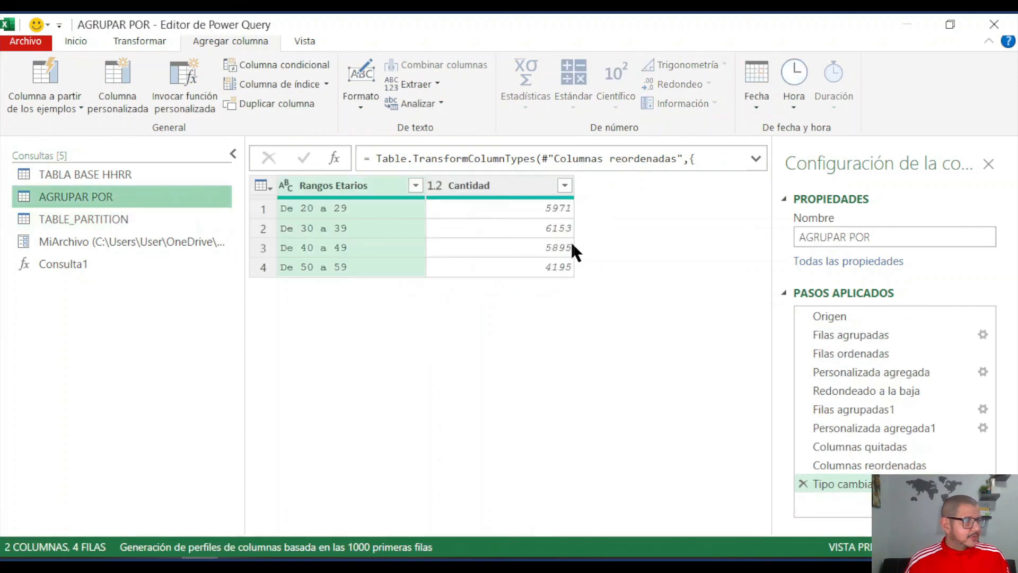
left_click(167, 217)
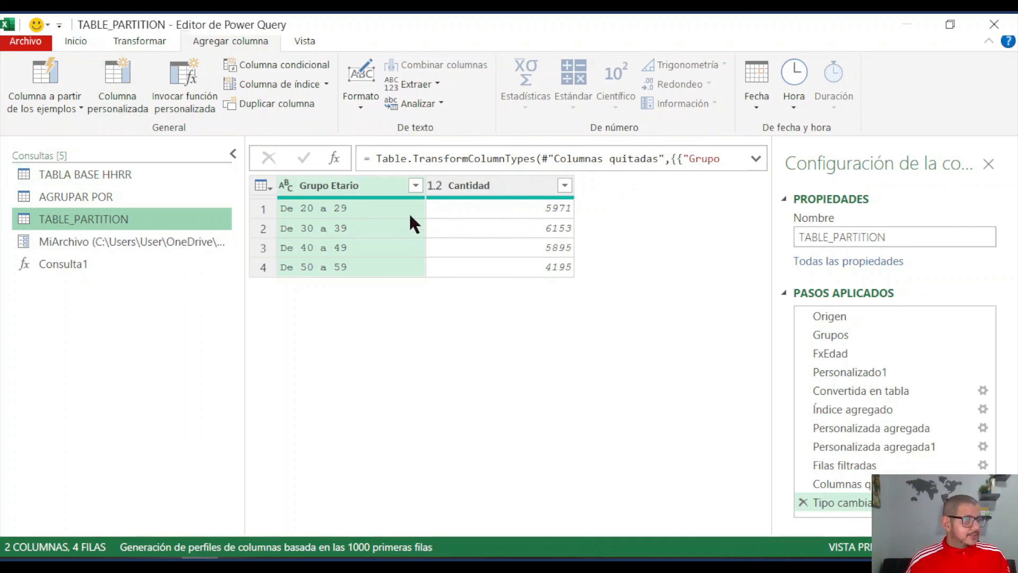
left_click(77, 42)
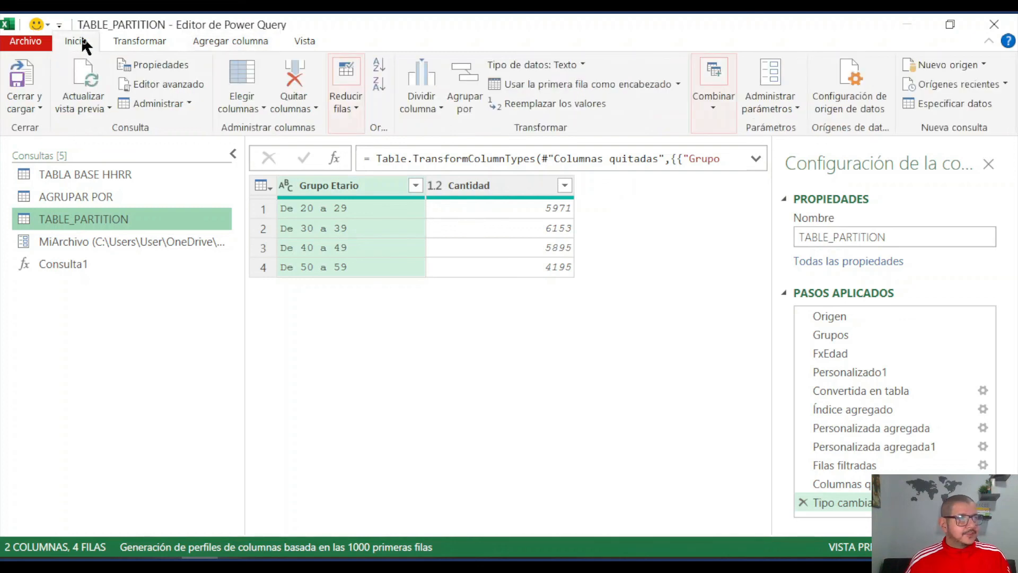
- Close the query editor and load the new queries to the workbook as connection only
left_click(23, 99)
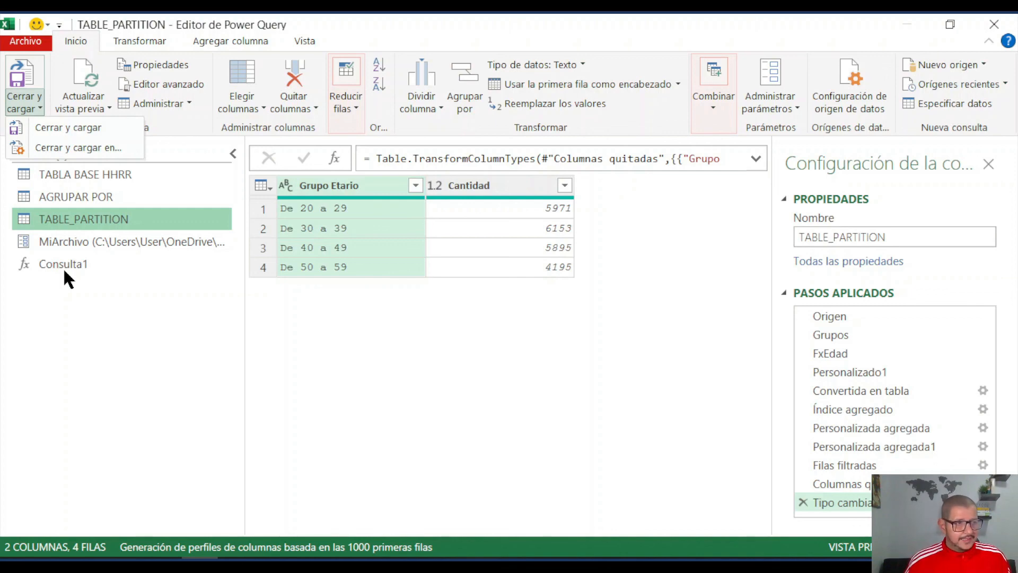
left_click(92, 149)
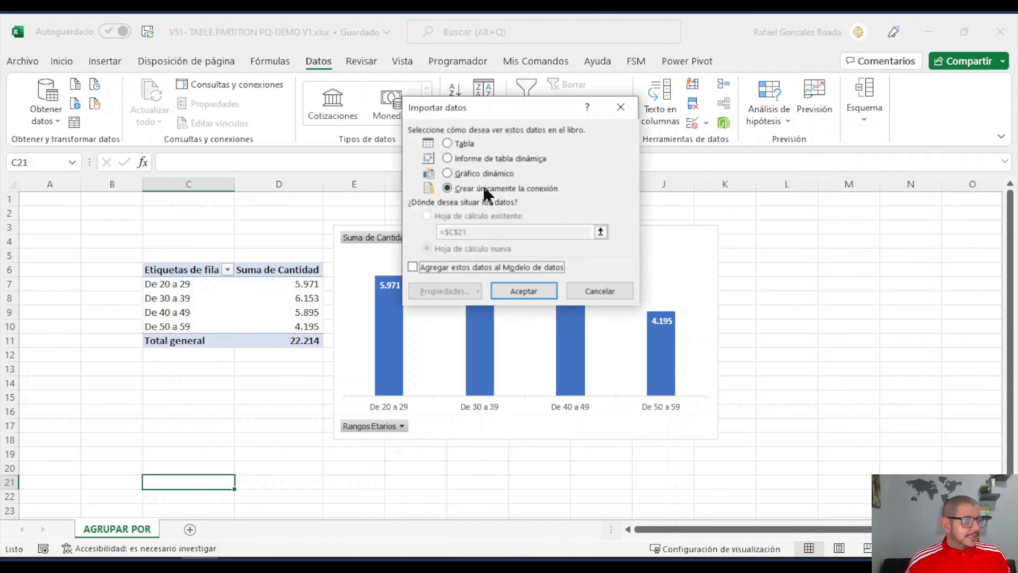
left_click(523, 290)
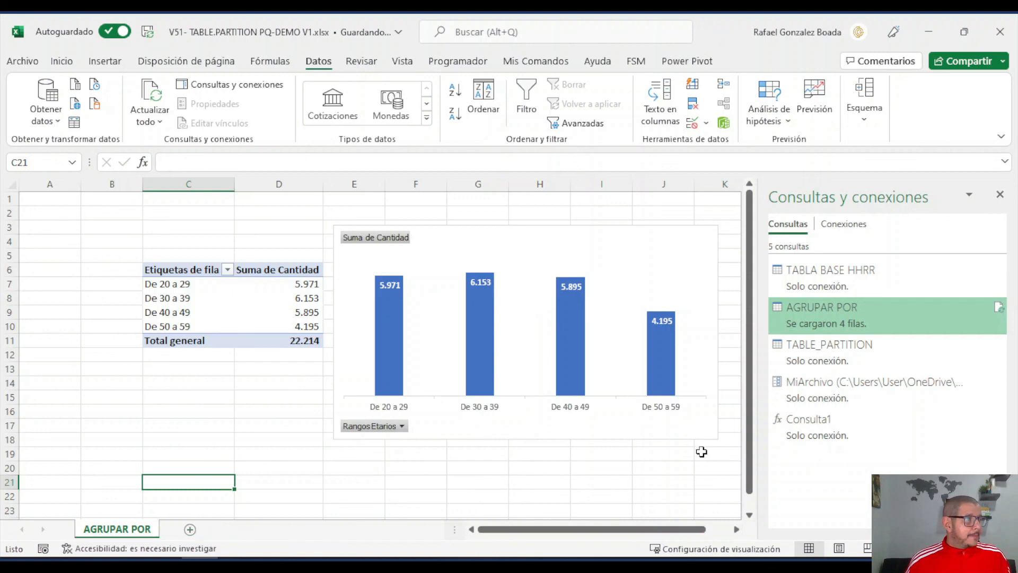
- Load the TABLE_PARTITION query as a pivot chart on a new worksheet
left_click(822, 360)
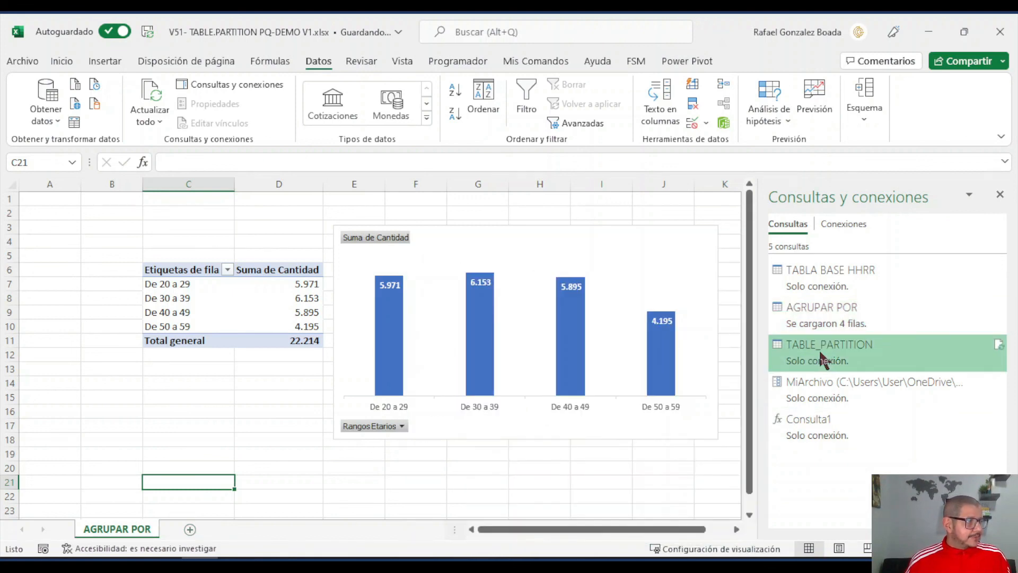
right_click(821, 360)
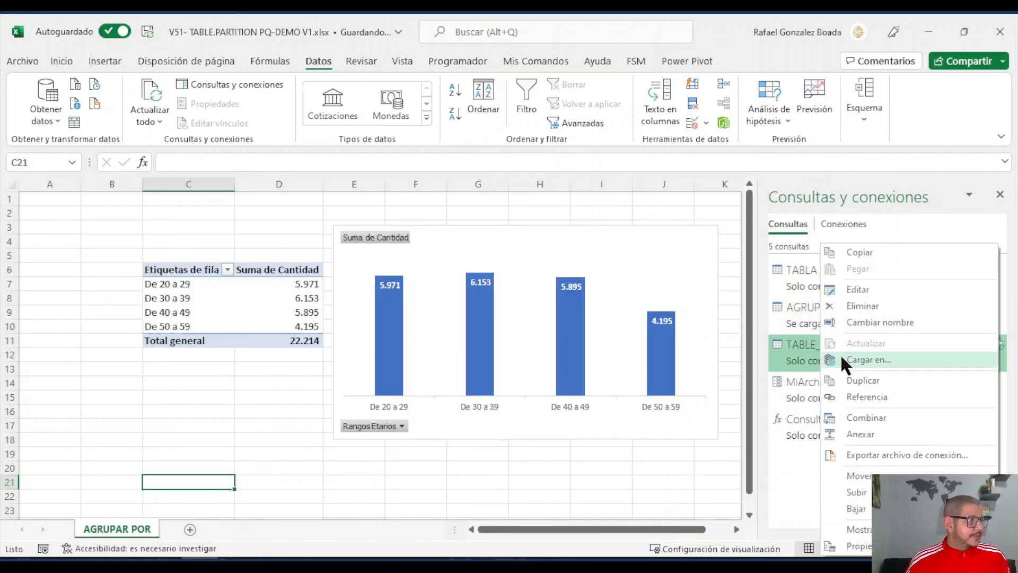
left_click(861, 361)
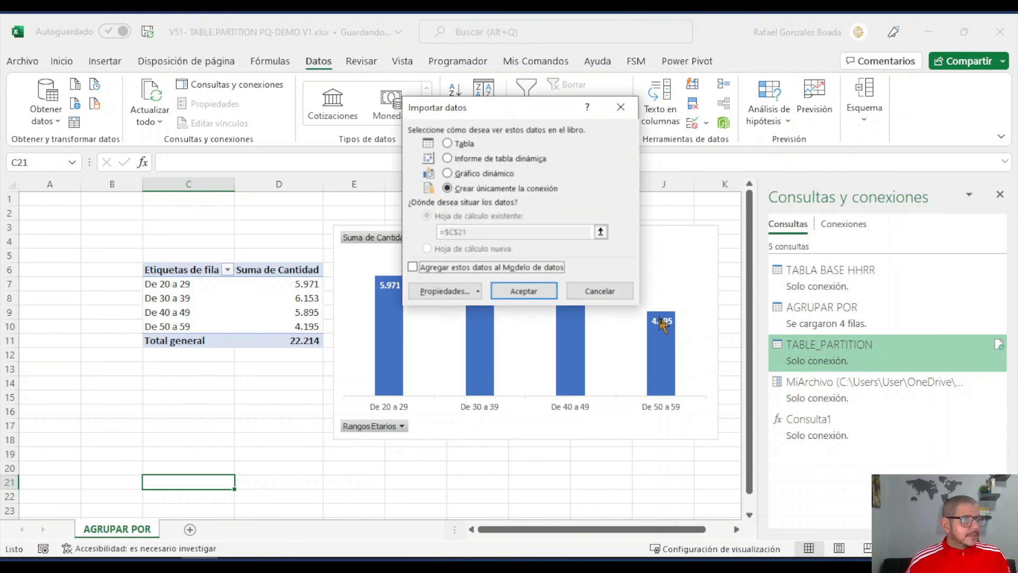
left_click(481, 173)
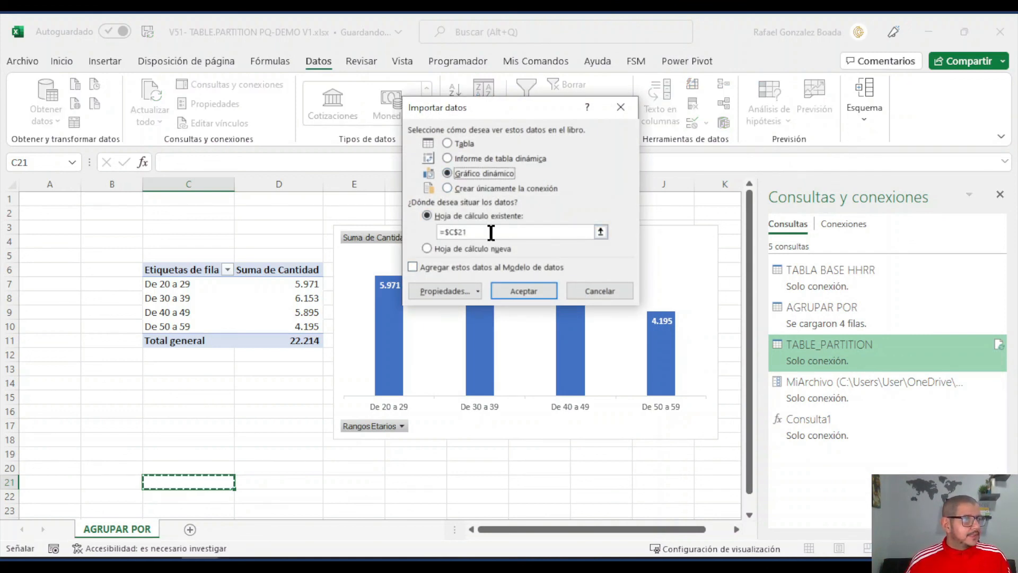
left_click(457, 248)
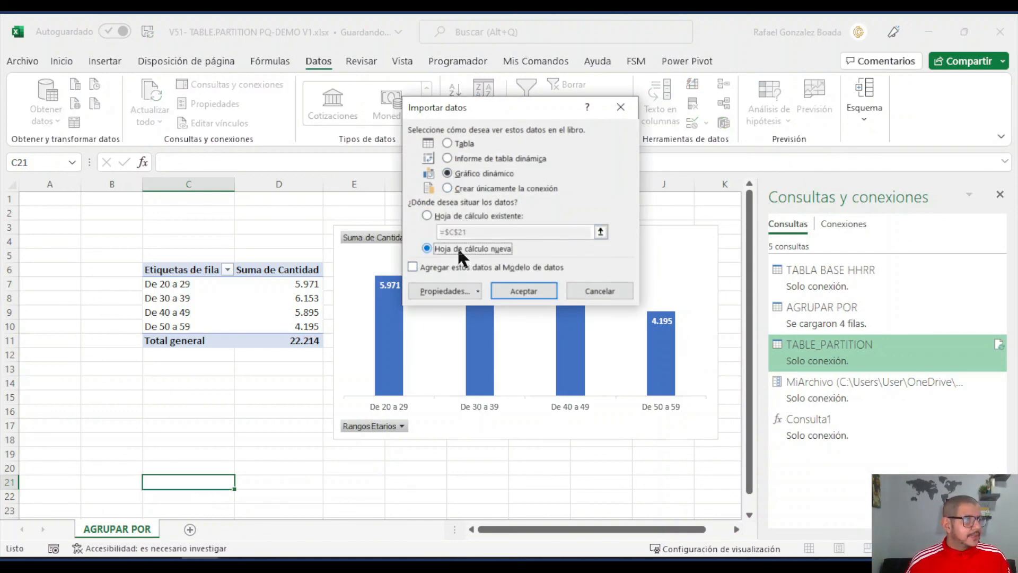
left_click(514, 286)
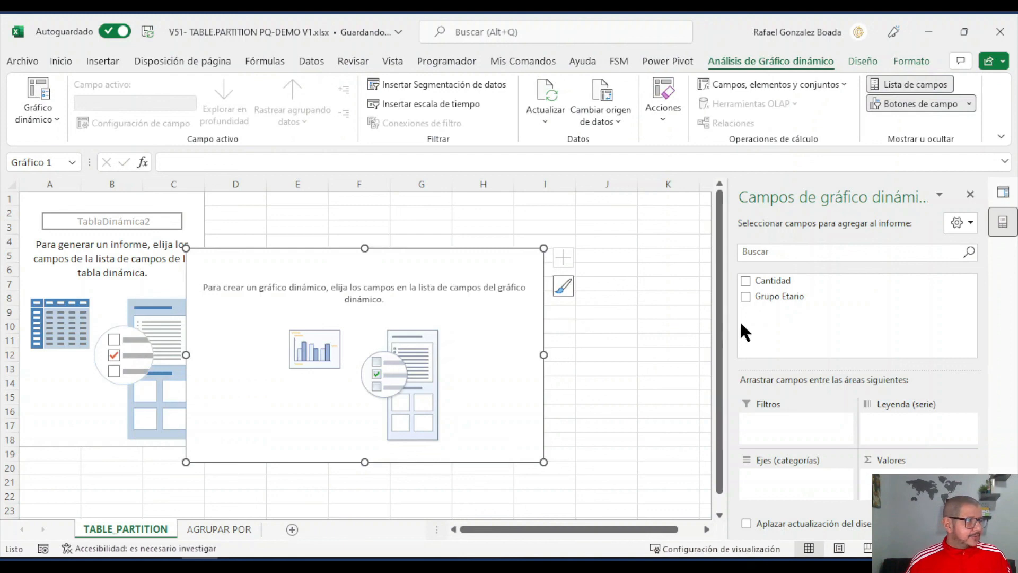
- Build the pivot chart with Grupo Etario as categories and Cantidad as values, and add data labels to its columns
left_click_drag(777, 296, 797, 478)
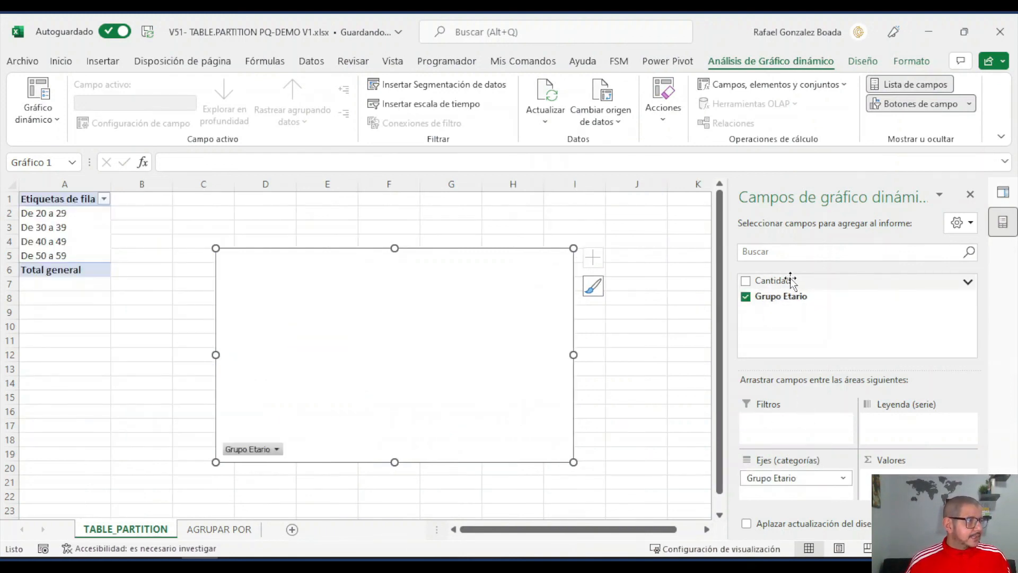
left_click_drag(791, 281, 910, 459)
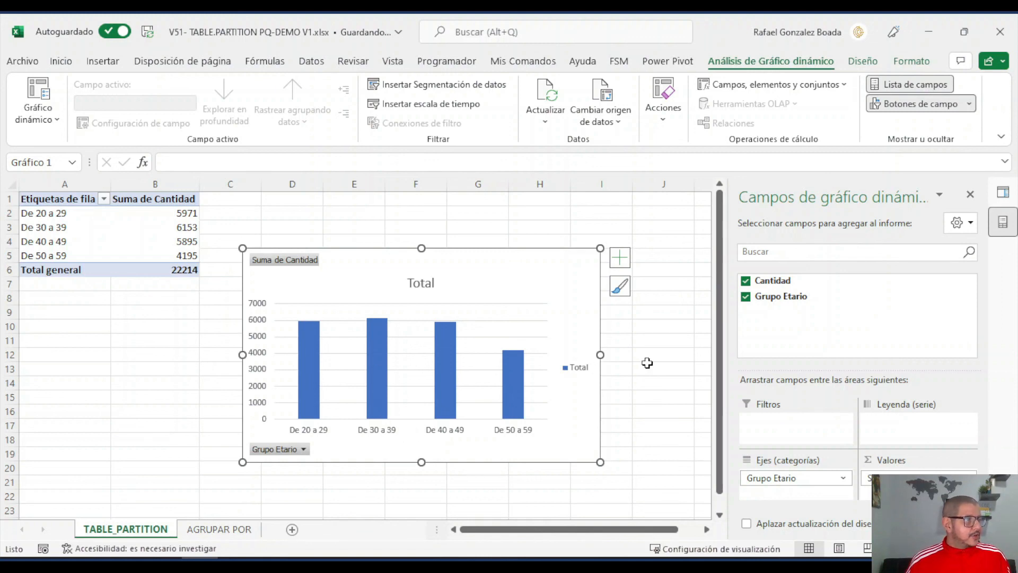
left_click(621, 258)
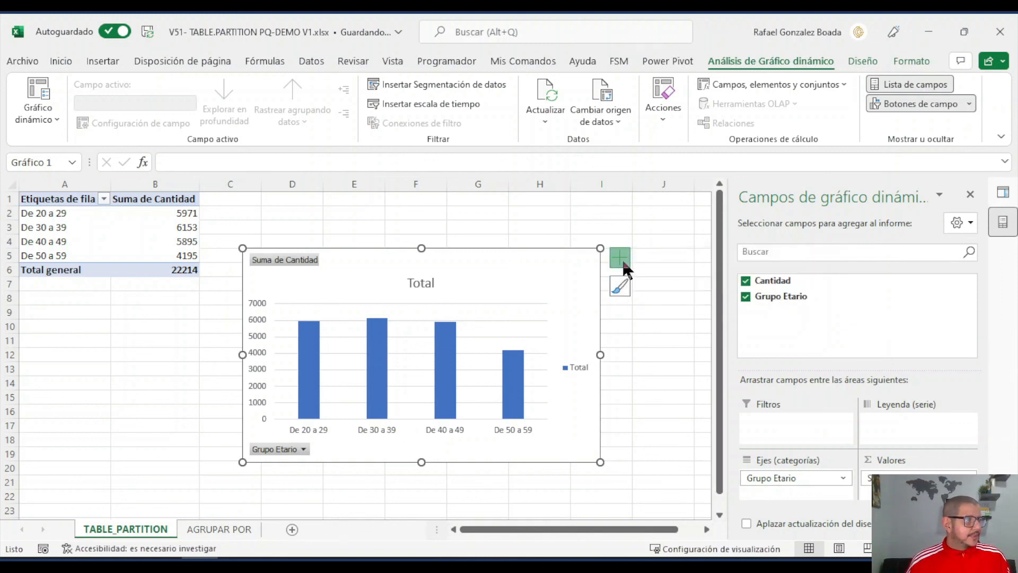
left_click(688, 321)
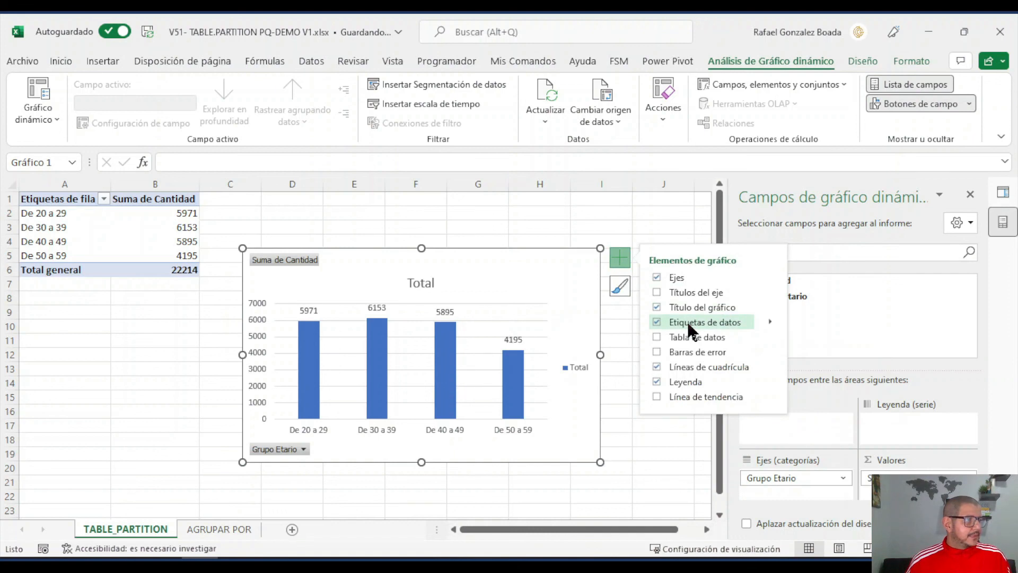
left_click(970, 195)
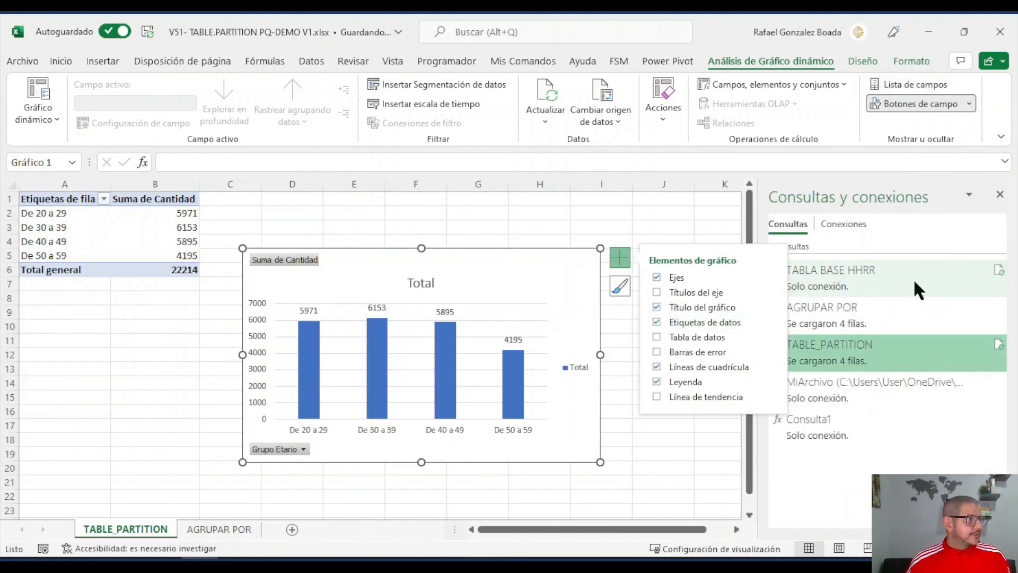
left_click(175, 412)
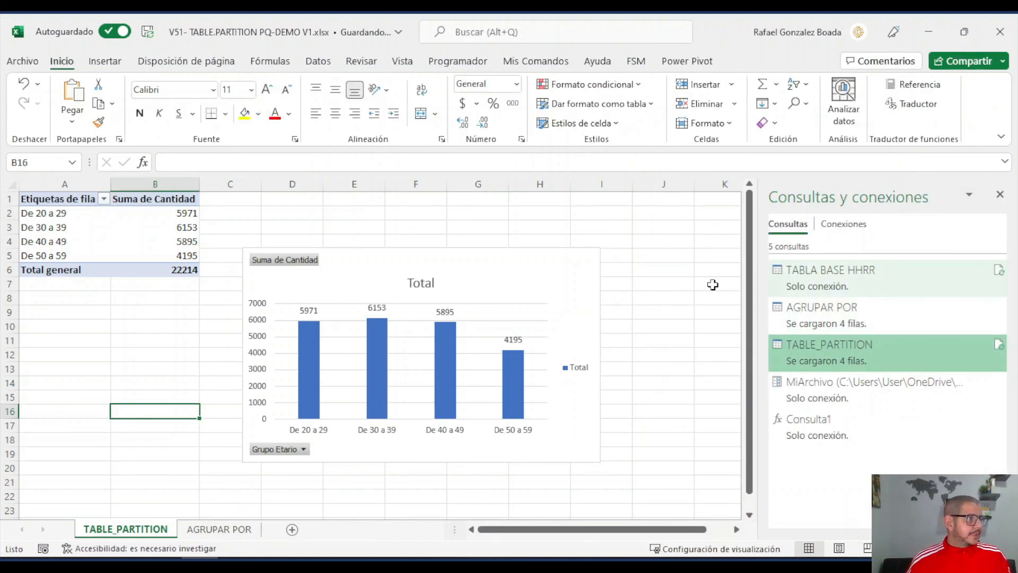